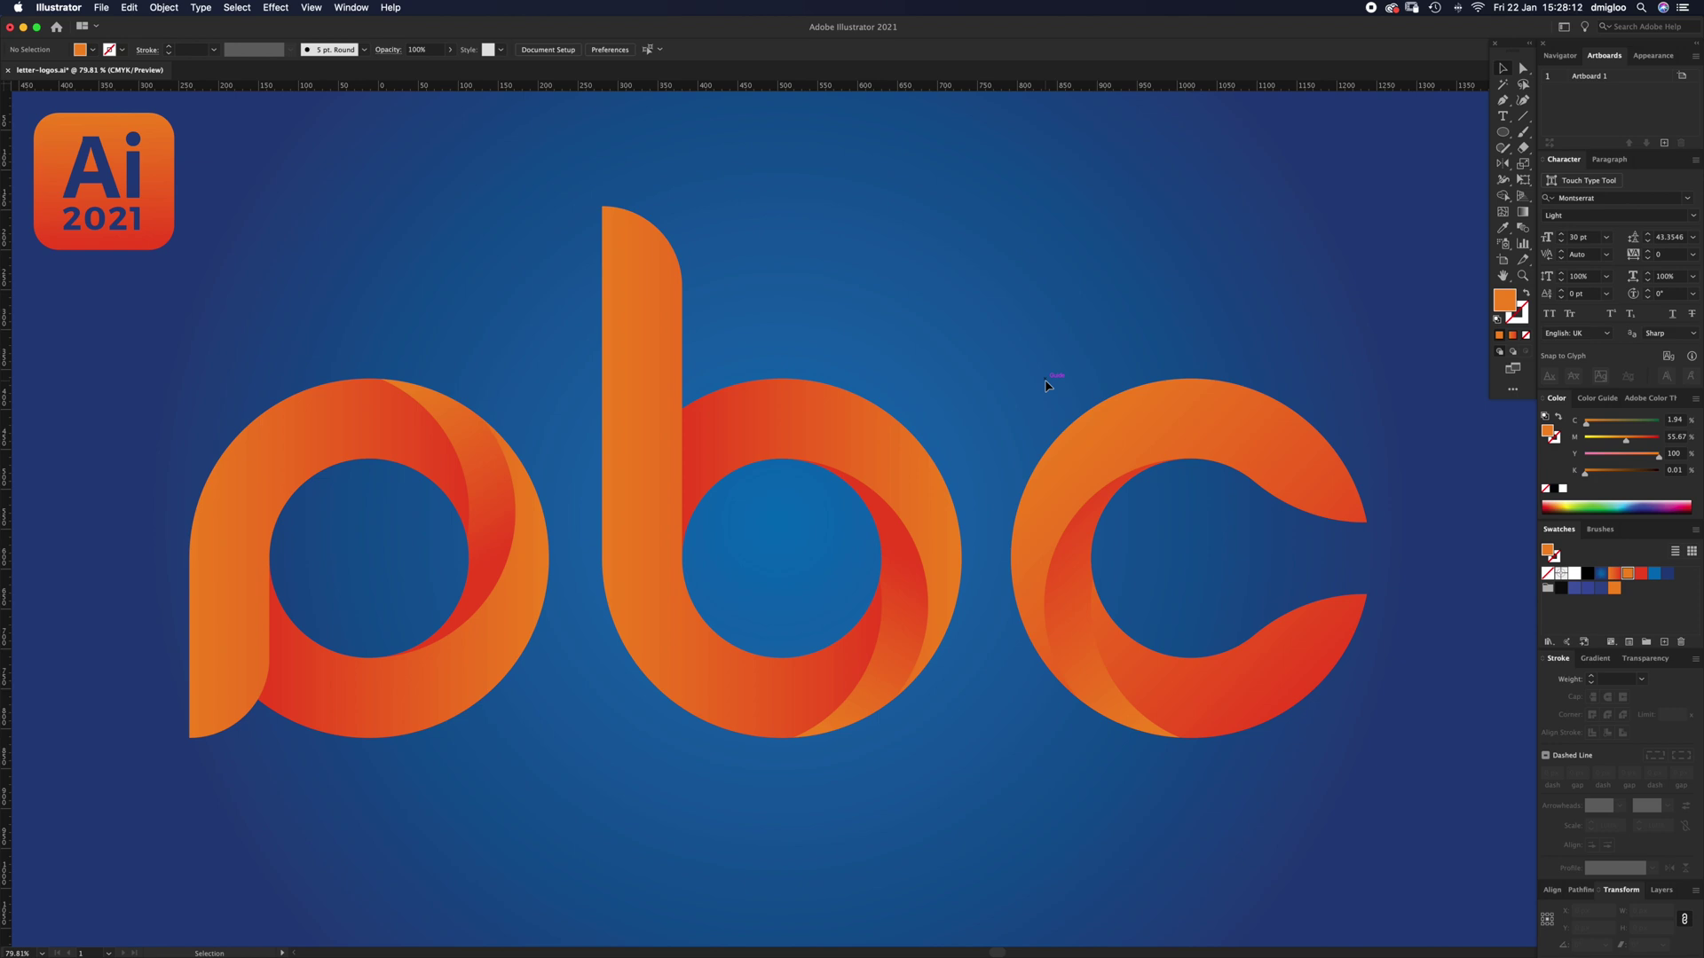
Step: Examine the CMYK colour palette artboard, the Pathfinder options and the Snap to Point setting
{"action": "left_click_drag", "start_coordinate": [1323, 616], "coordinate": [453, 559]}
{"action": "left_click_drag", "start_coordinate": [1164, 430], "coordinate": [1009, 519]}
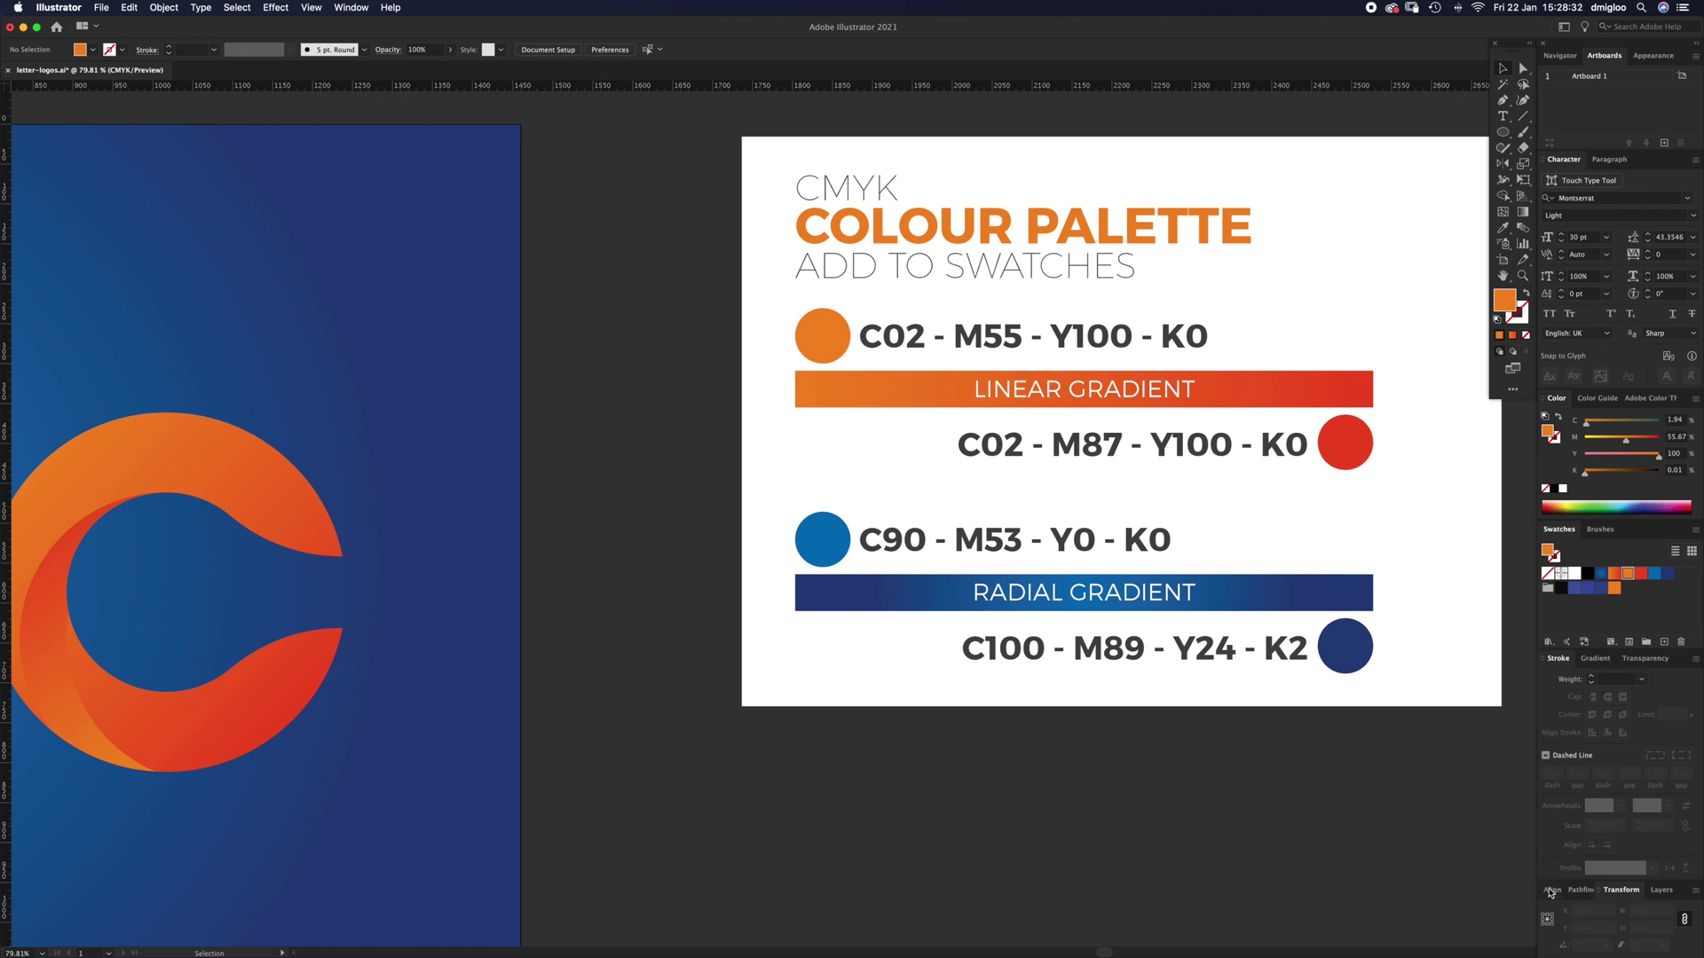
{"action": "left_click", "coordinate": [1586, 891]}
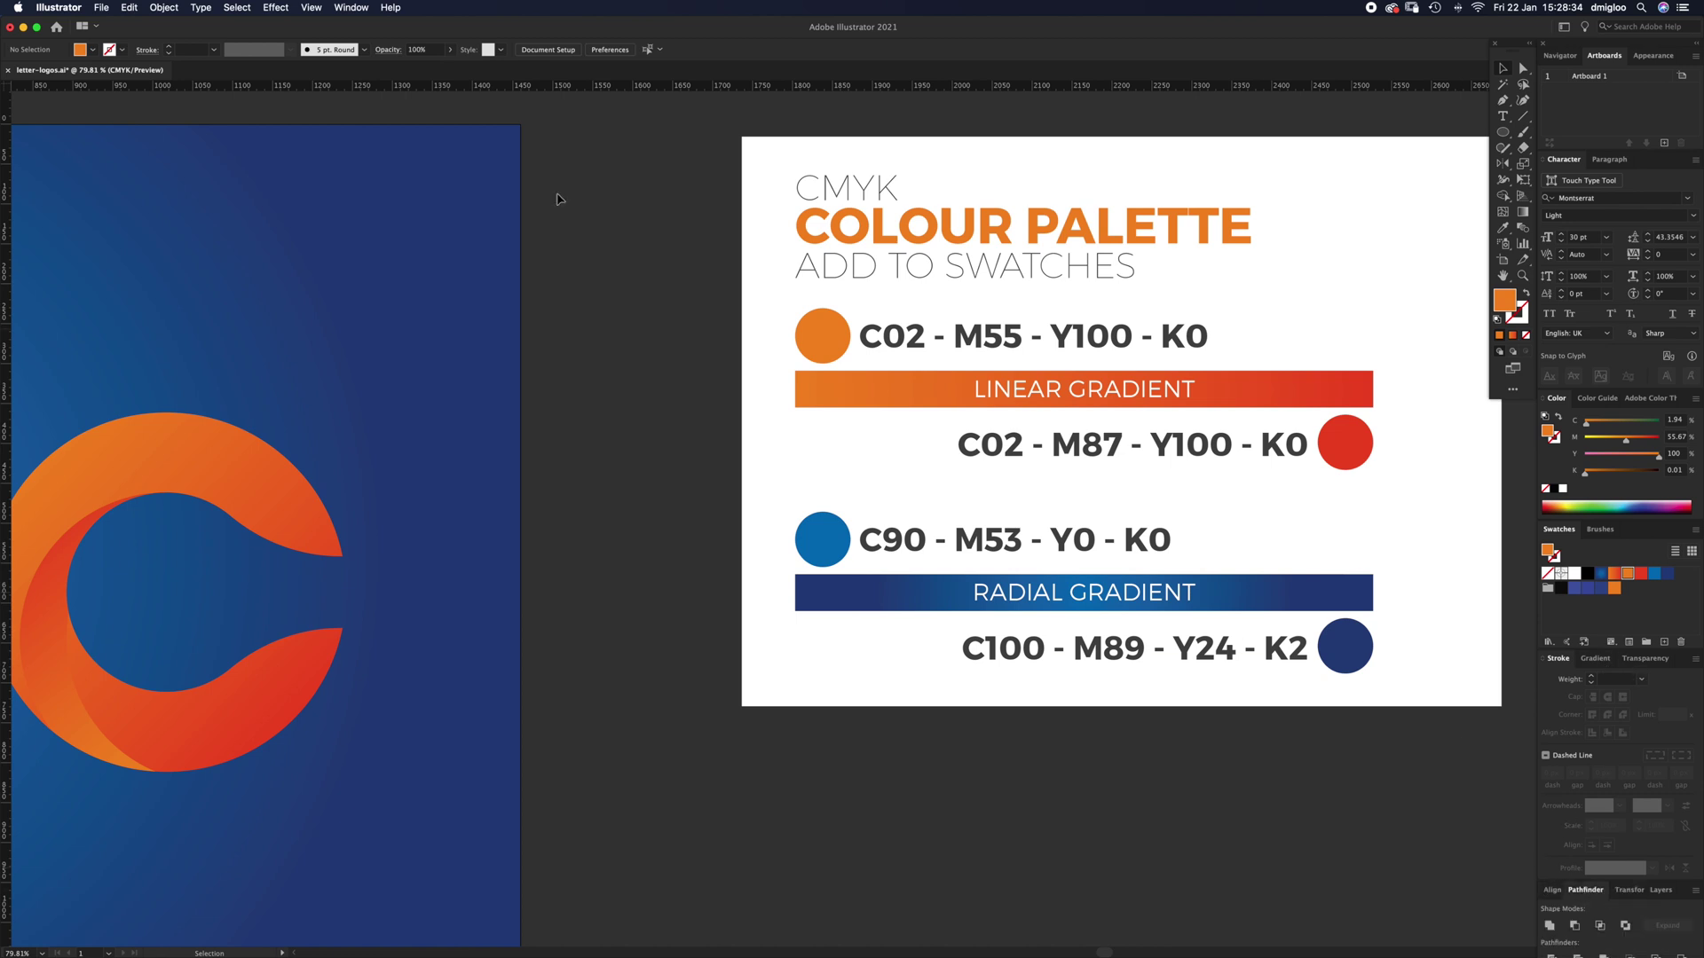
{"action": "left_click", "coordinate": [346, 8]}
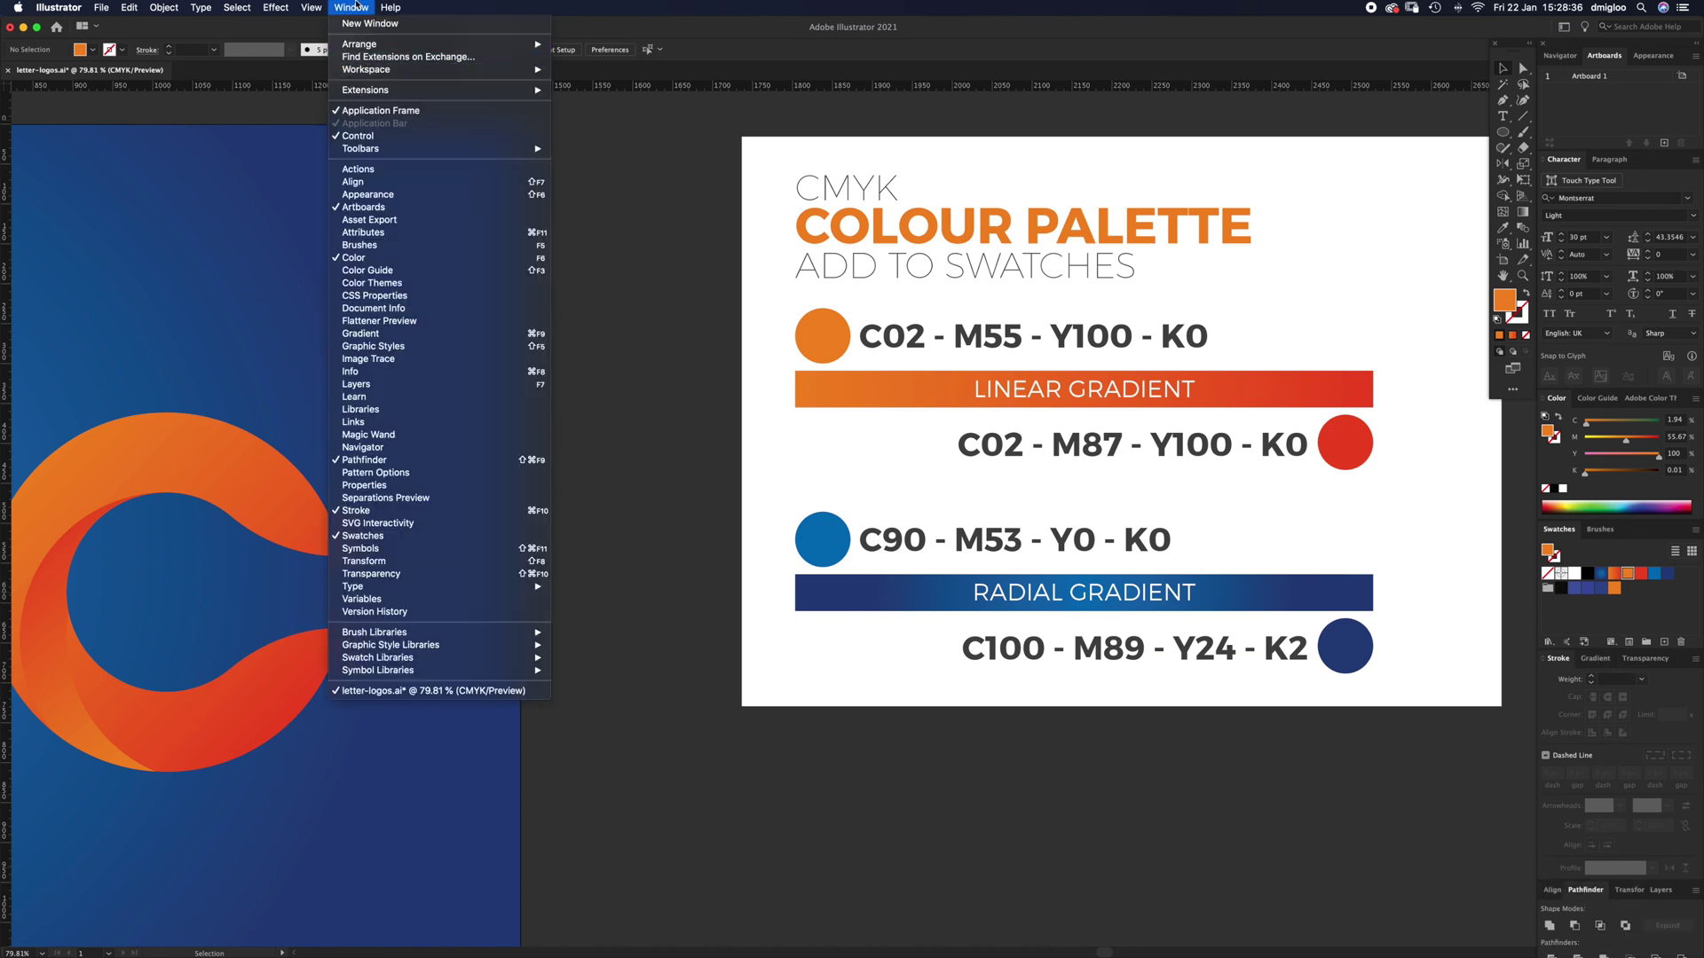
{"action": "mouse_move", "coordinate": [302, 8]}
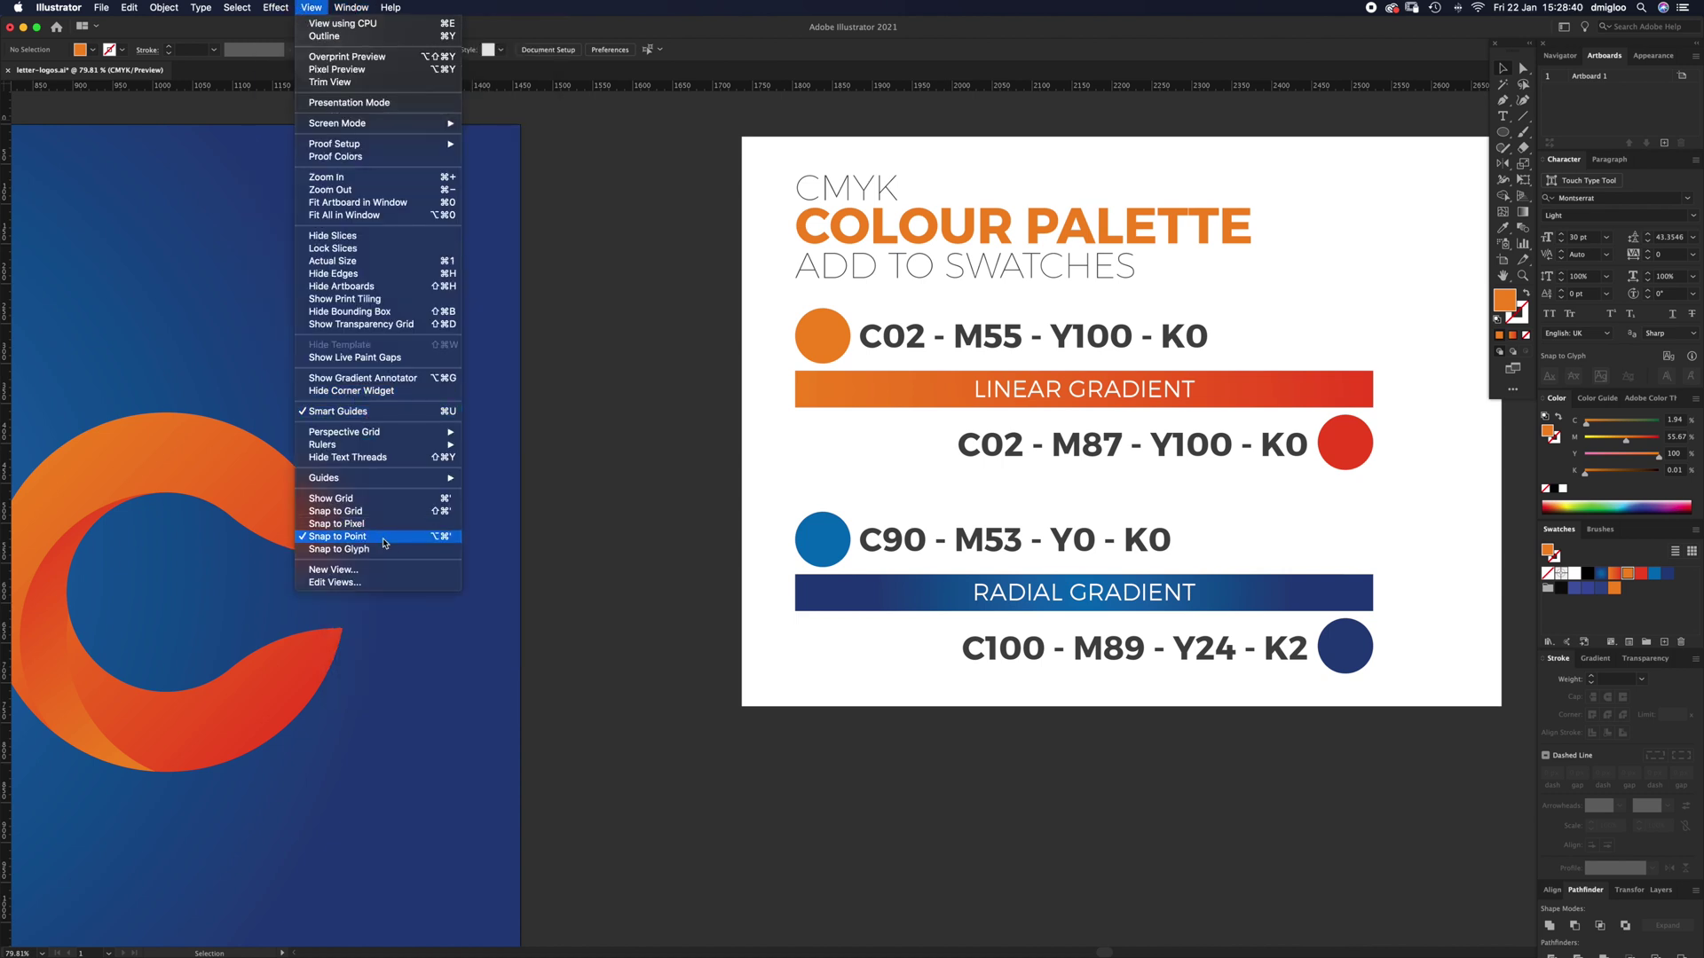
{"action": "left_click", "coordinate": [609, 476]}
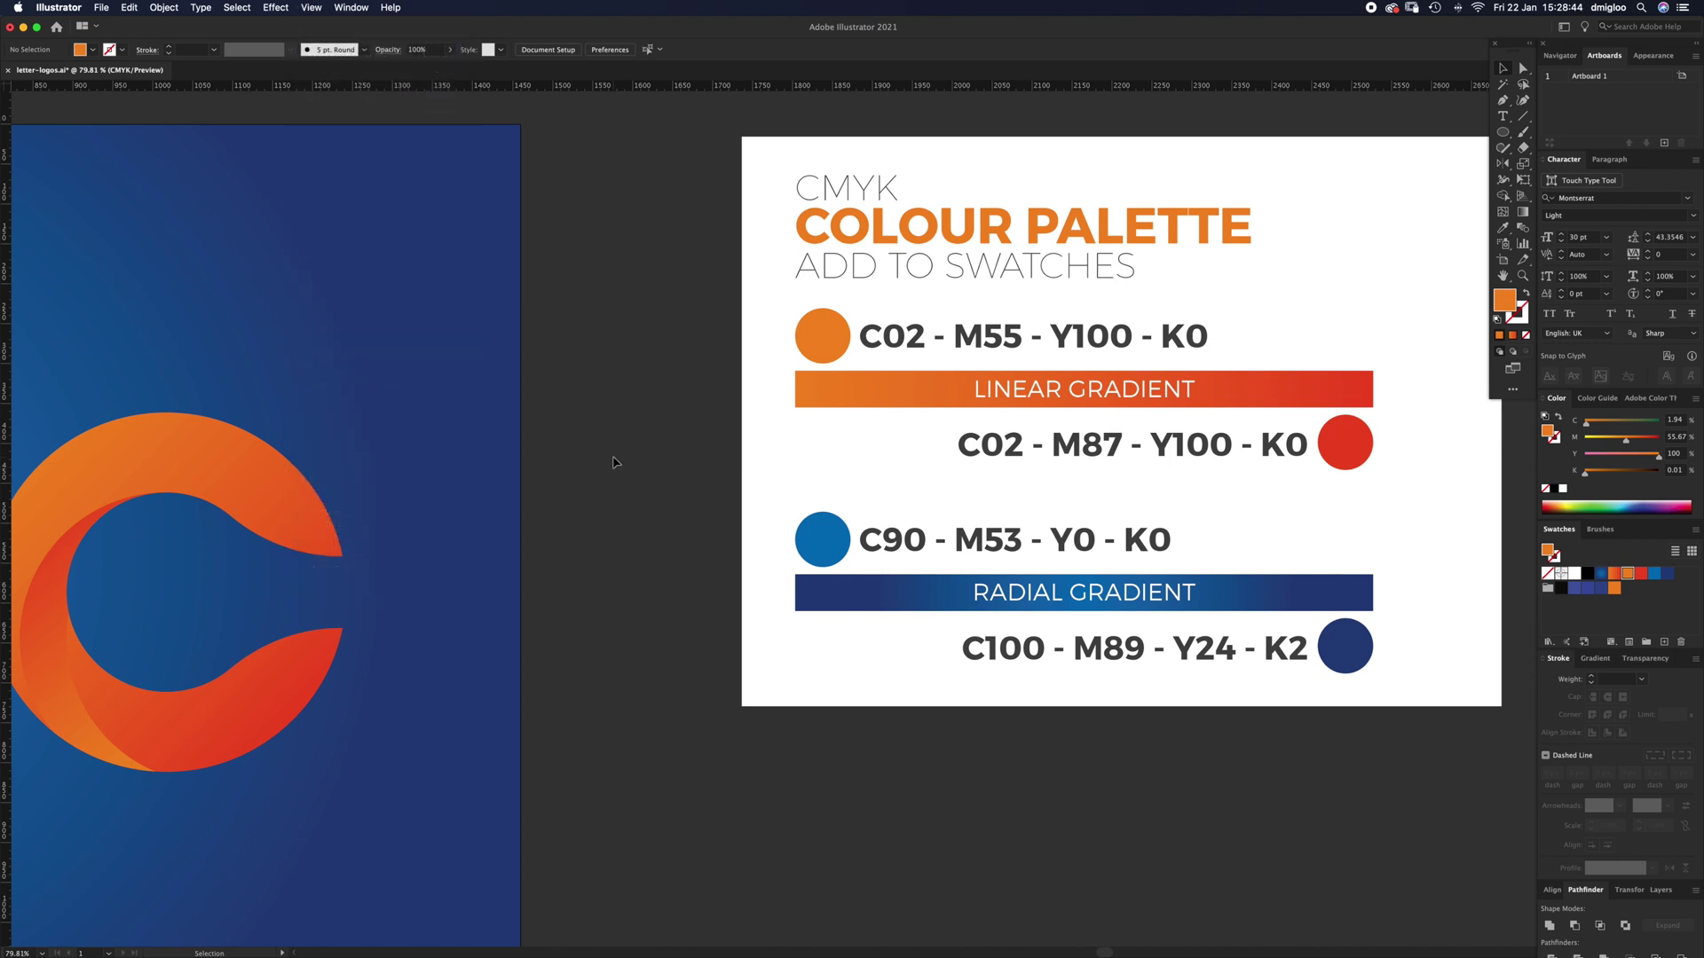
{"action": "left_click_drag", "start_coordinate": [438, 570], "coordinate": [1415, 547]}
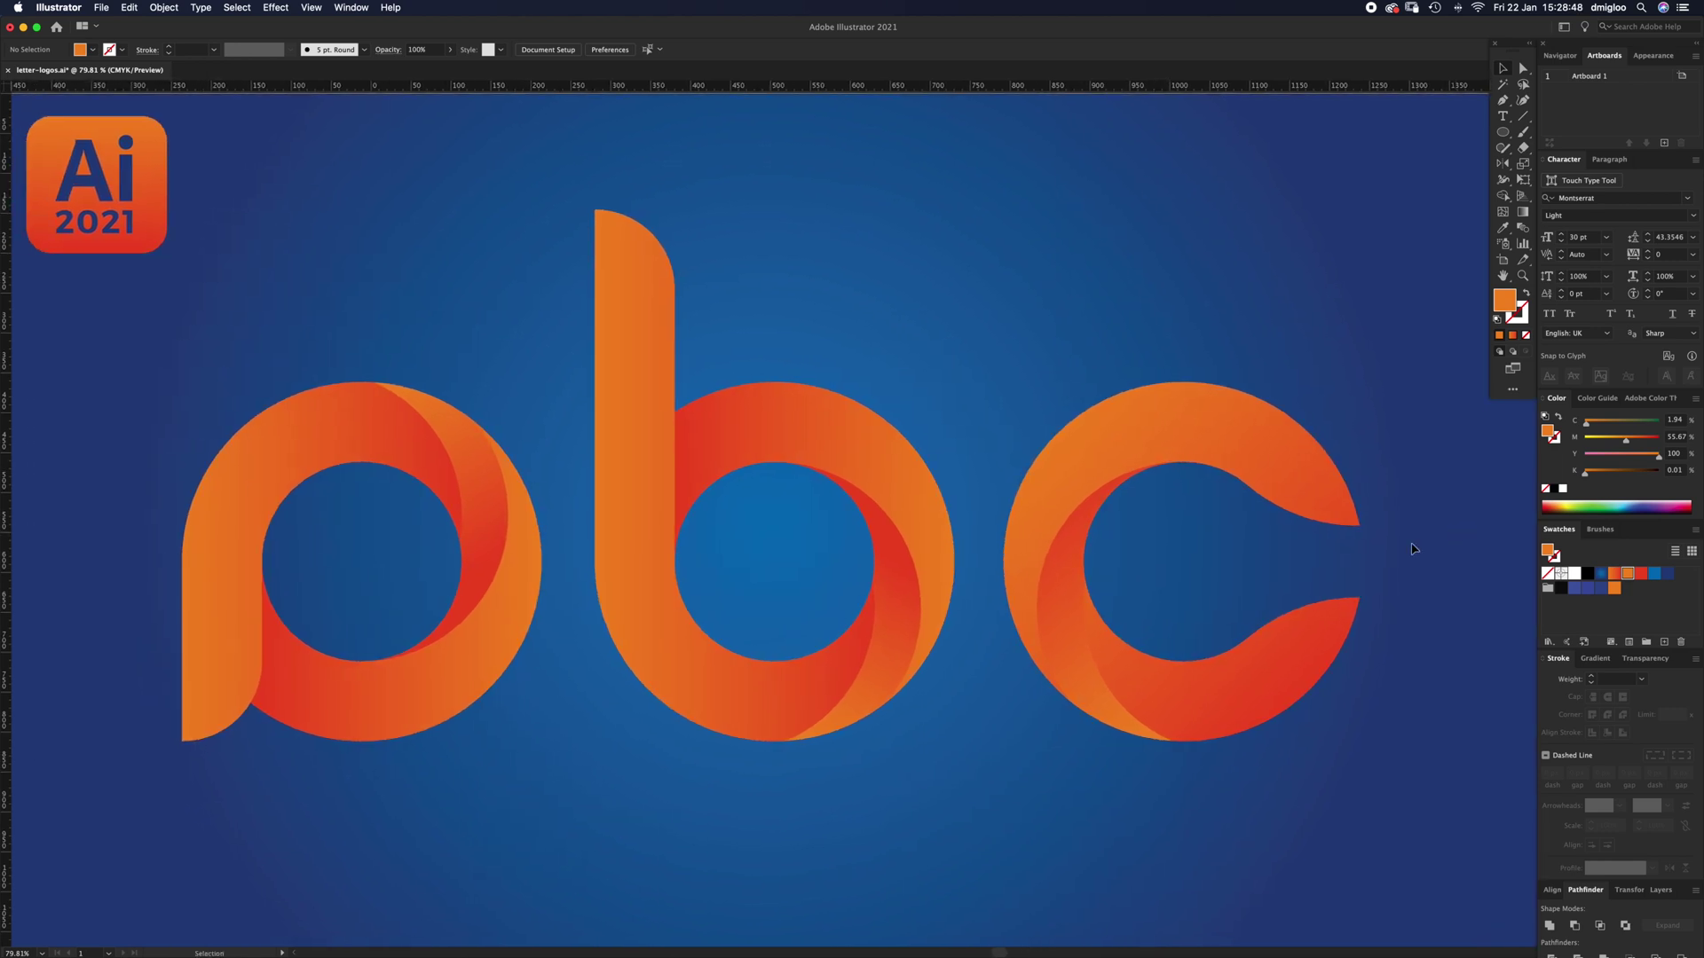
Step: Scale the three-letter pbc logo down to a small reference and place it beside the Ai 2021 badge
{"action": "left_click_drag", "start_coordinate": [137, 407], "coordinate": [1317, 724]}
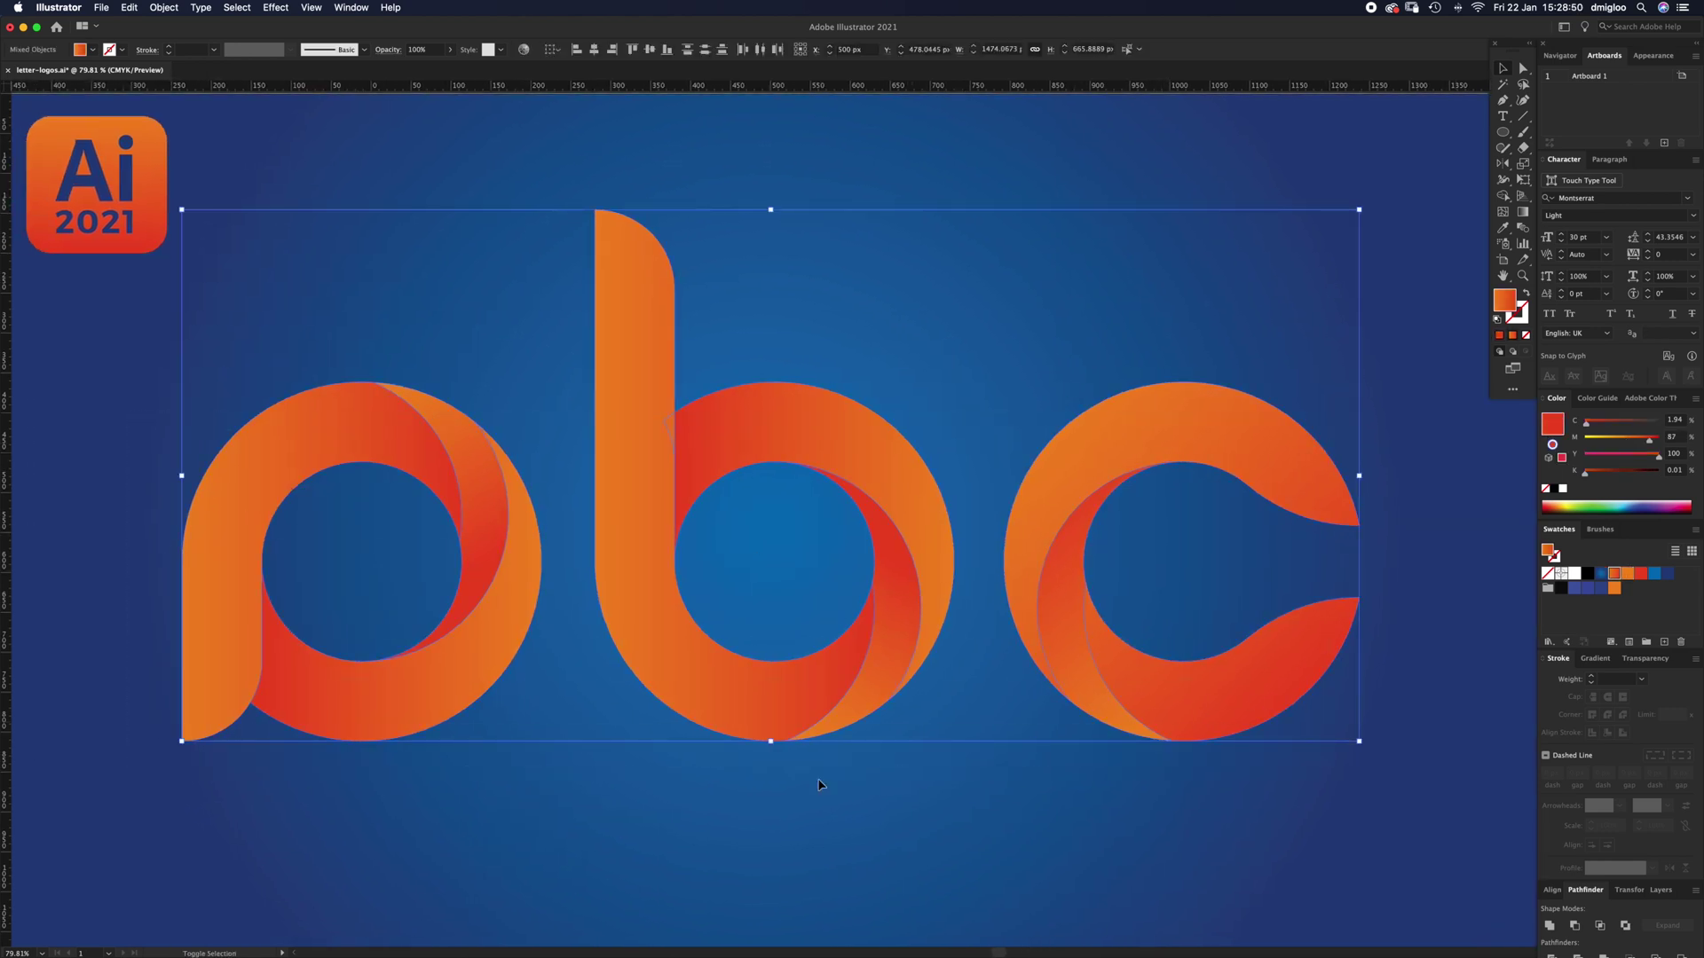
{"action": "left_click_drag", "start_coordinate": [773, 739], "coordinate": [465, 280]}
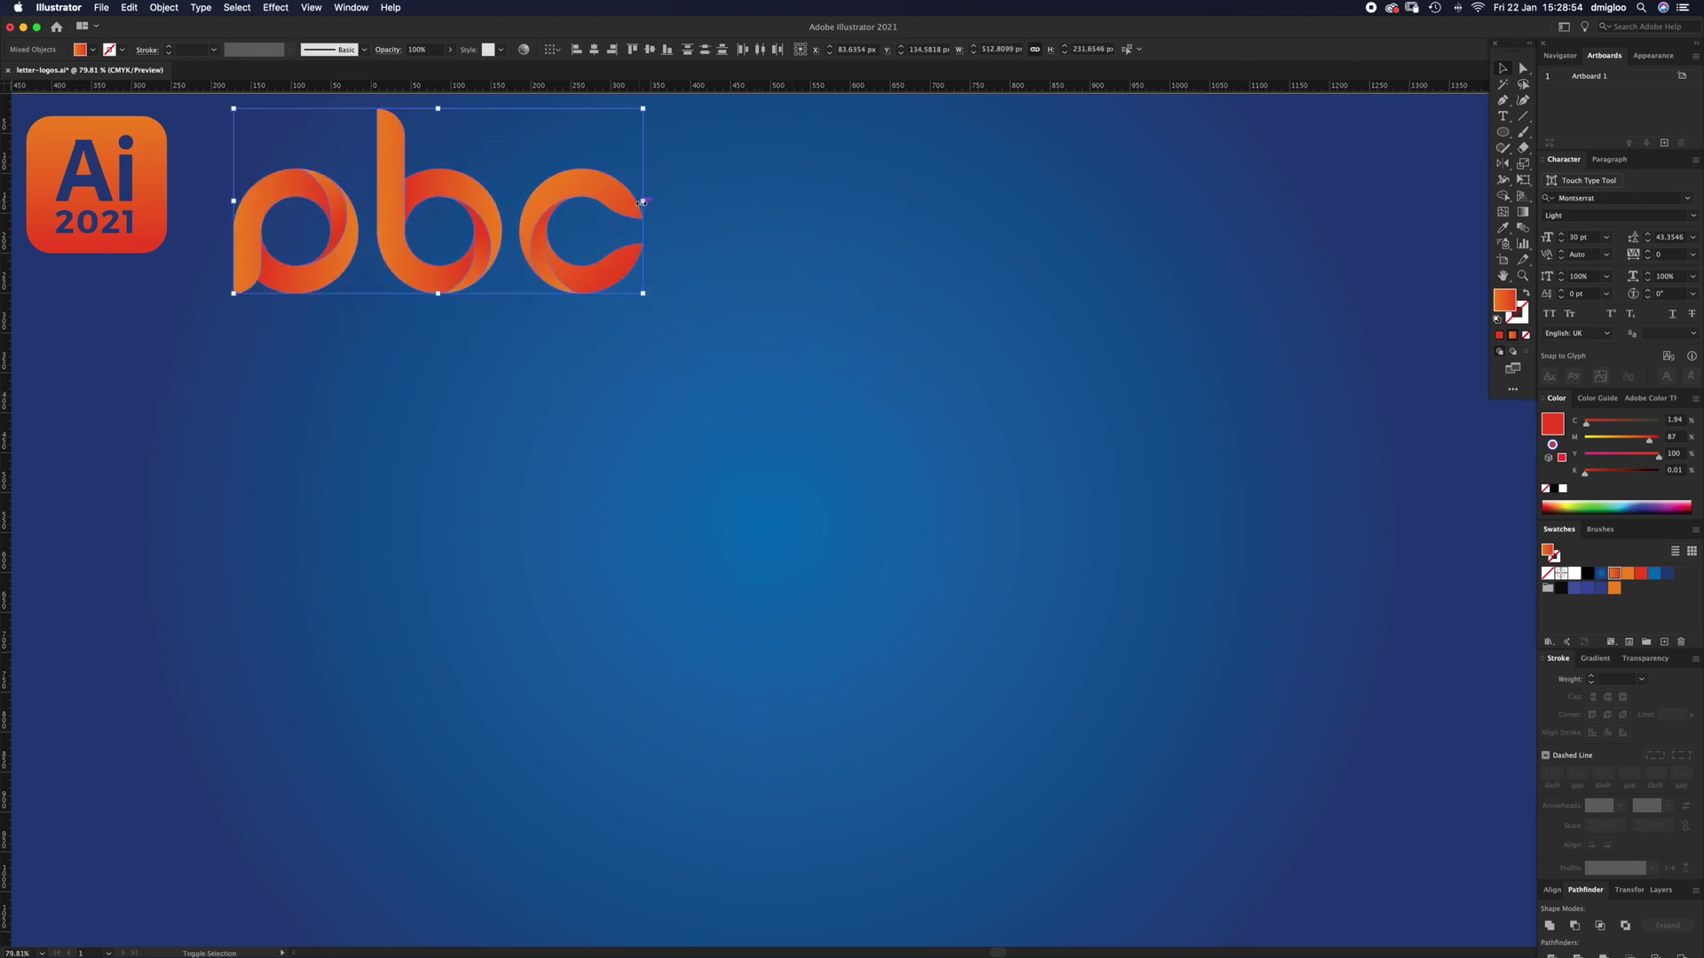
{"action": "left_click_drag", "start_coordinate": [646, 198], "coordinate": [564, 197]}
{"action": "left_click", "coordinate": [865, 344]}
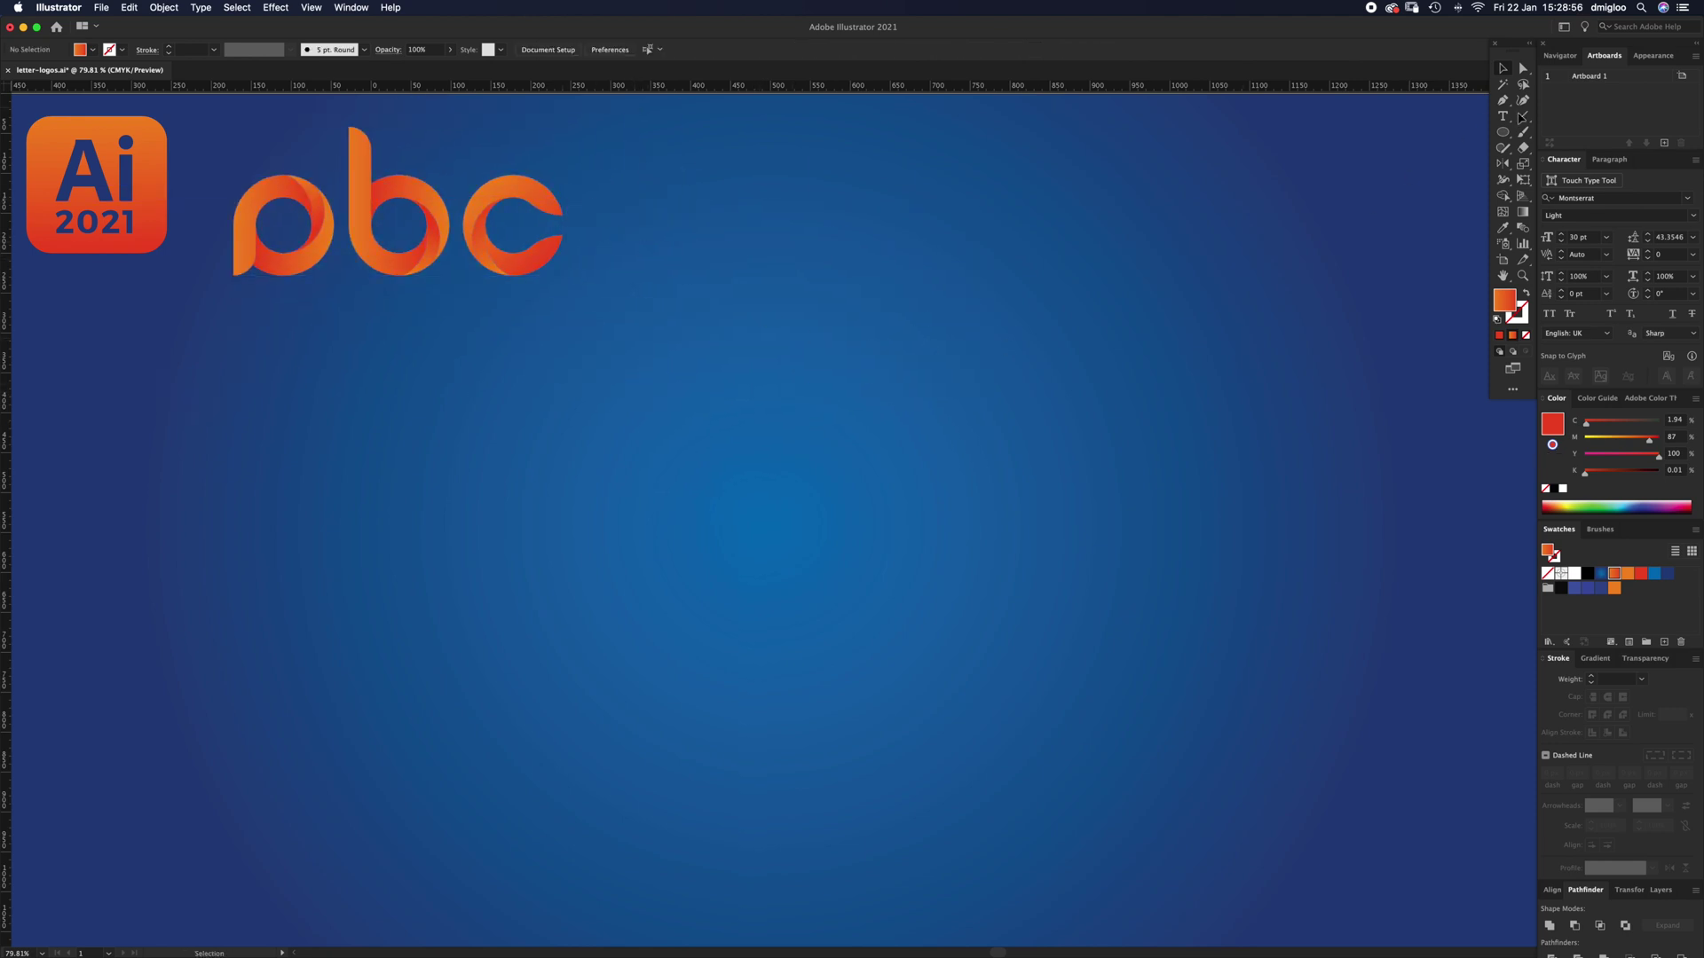
Step: Draw a circle about 478 px across near the artboard's centre and fill it with the solid orange swatch
{"action": "left_click", "coordinate": [1505, 134]}
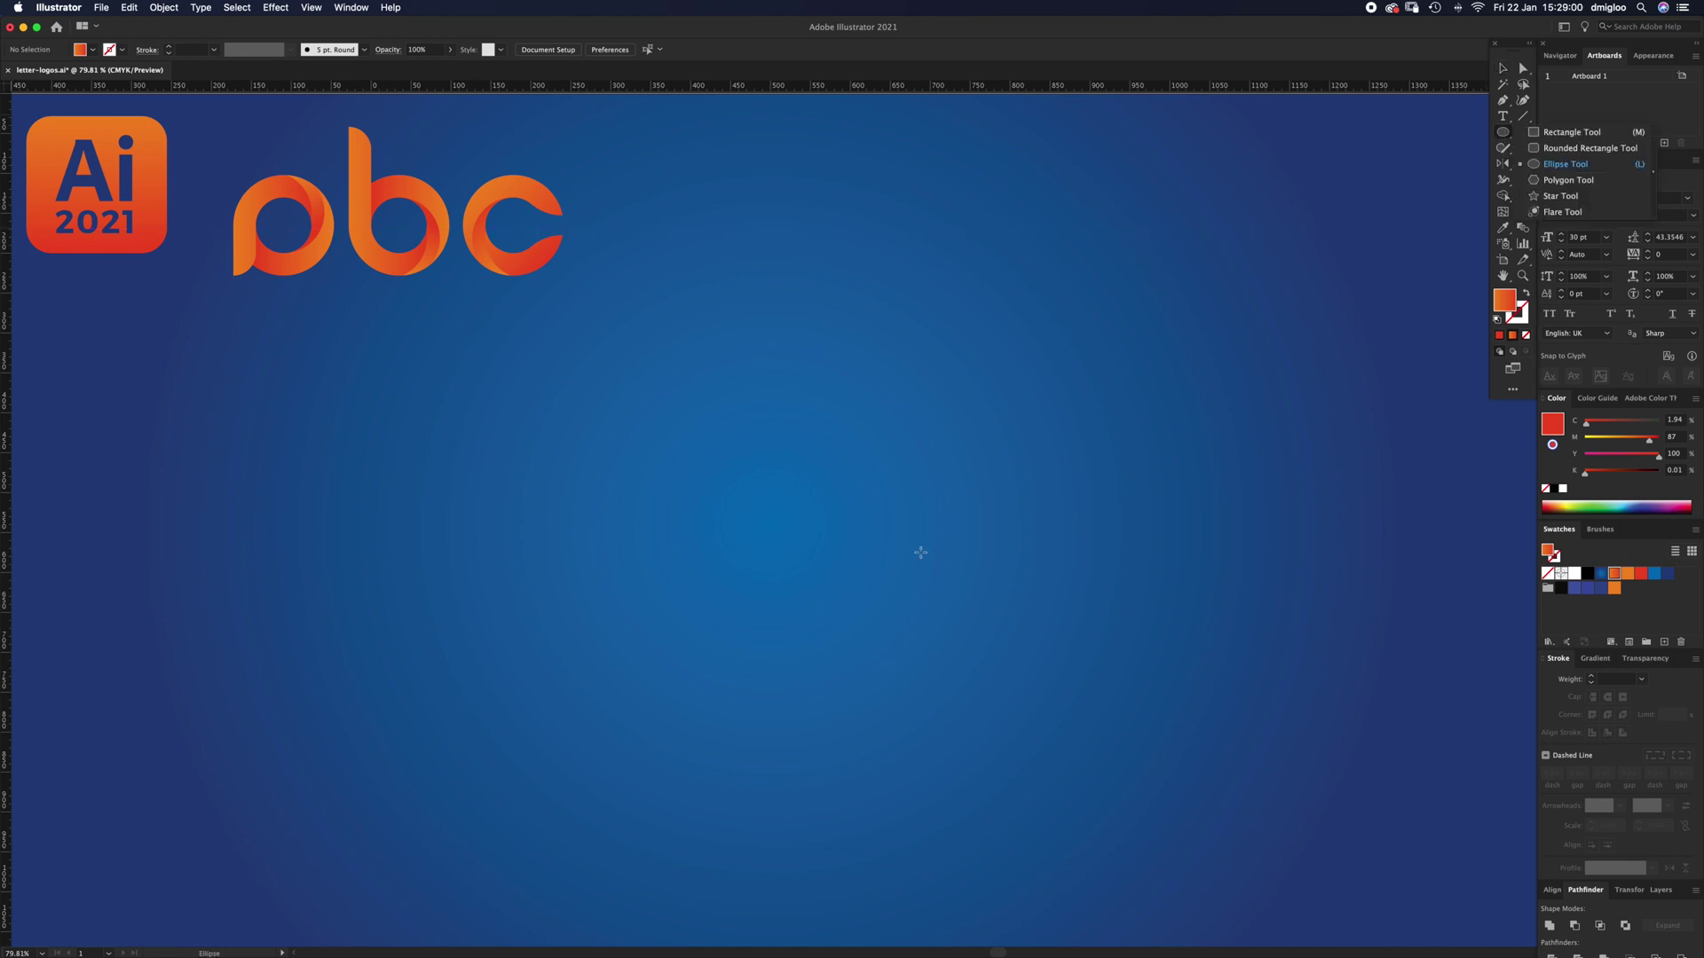
{"action": "left_click_drag", "start_coordinate": [842, 566], "coordinate": [1030, 654]}
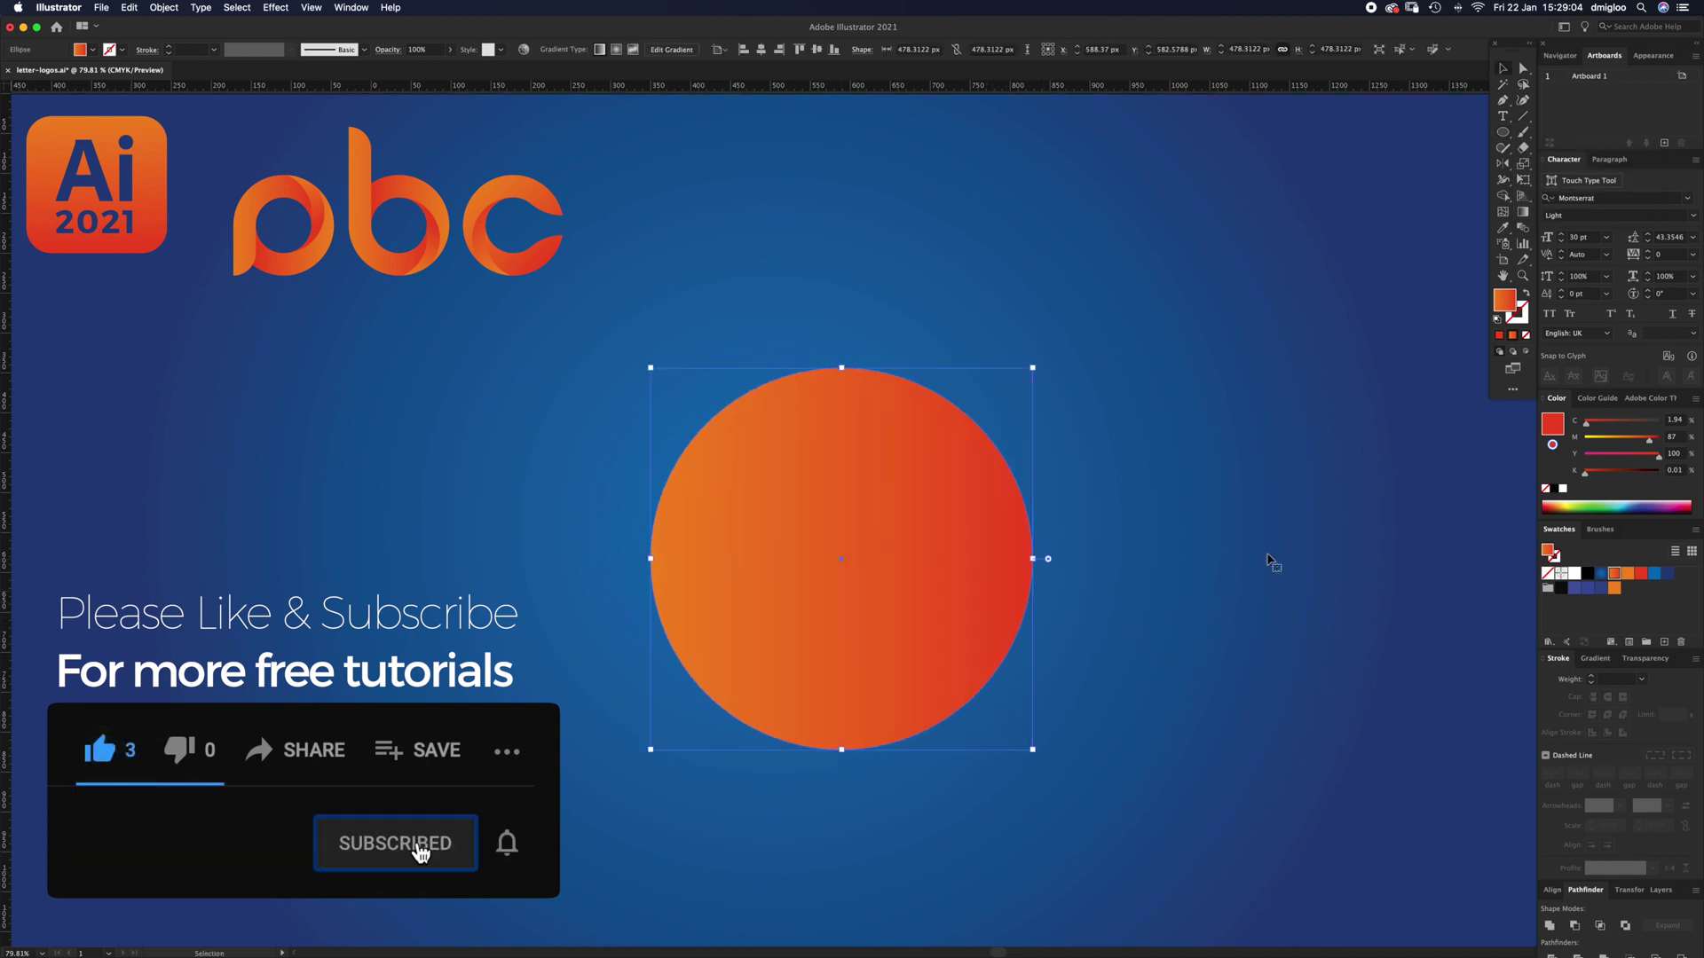
{"action": "left_click", "coordinate": [1628, 575]}
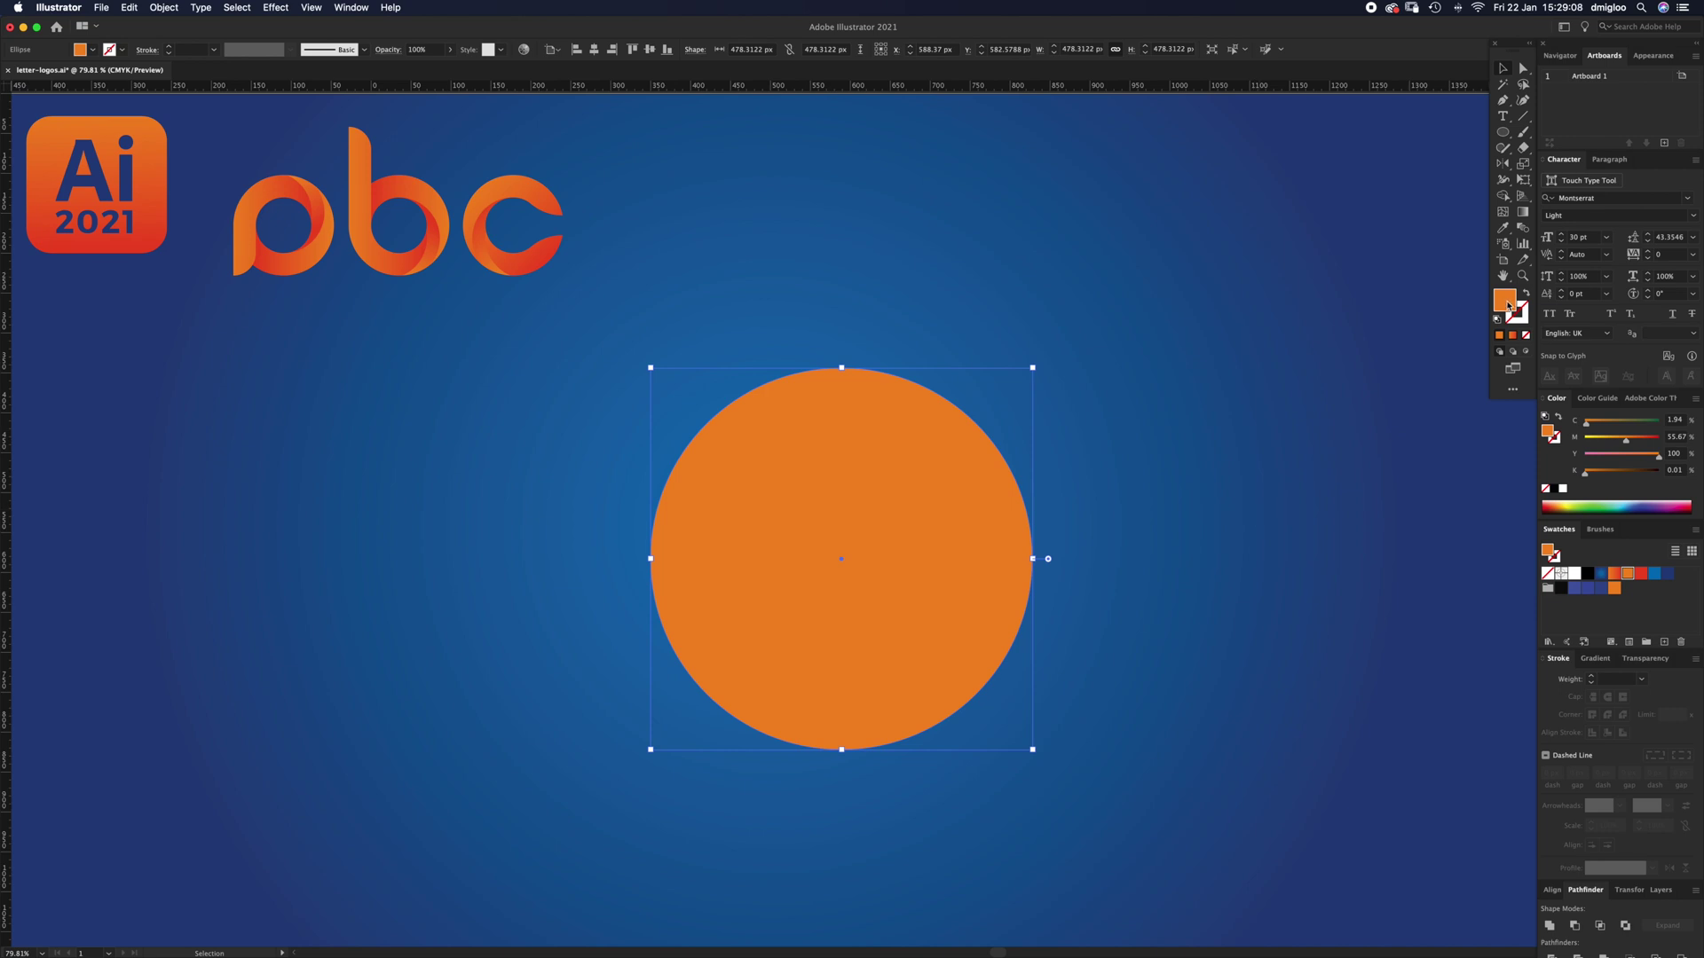
Step: Give the circle an orange 100 px stroke and remove its fill
{"action": "left_click_drag", "start_coordinate": [1508, 306], "coordinate": [1520, 318]}
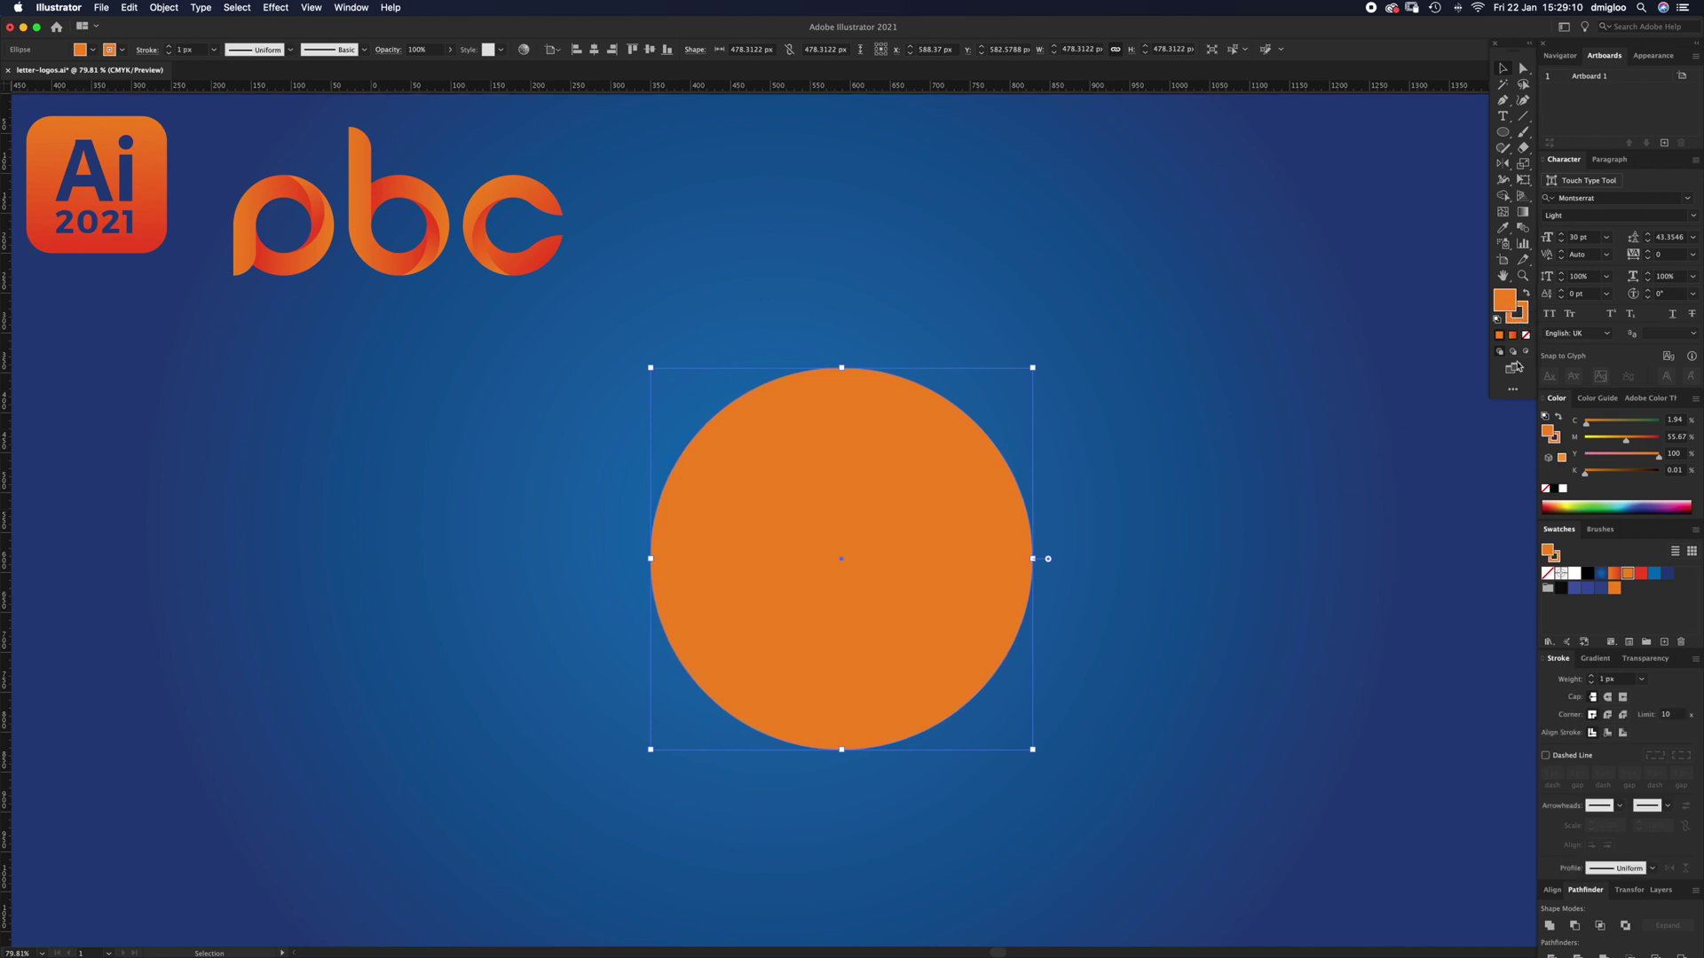
{"action": "left_click", "coordinate": [1548, 574]}
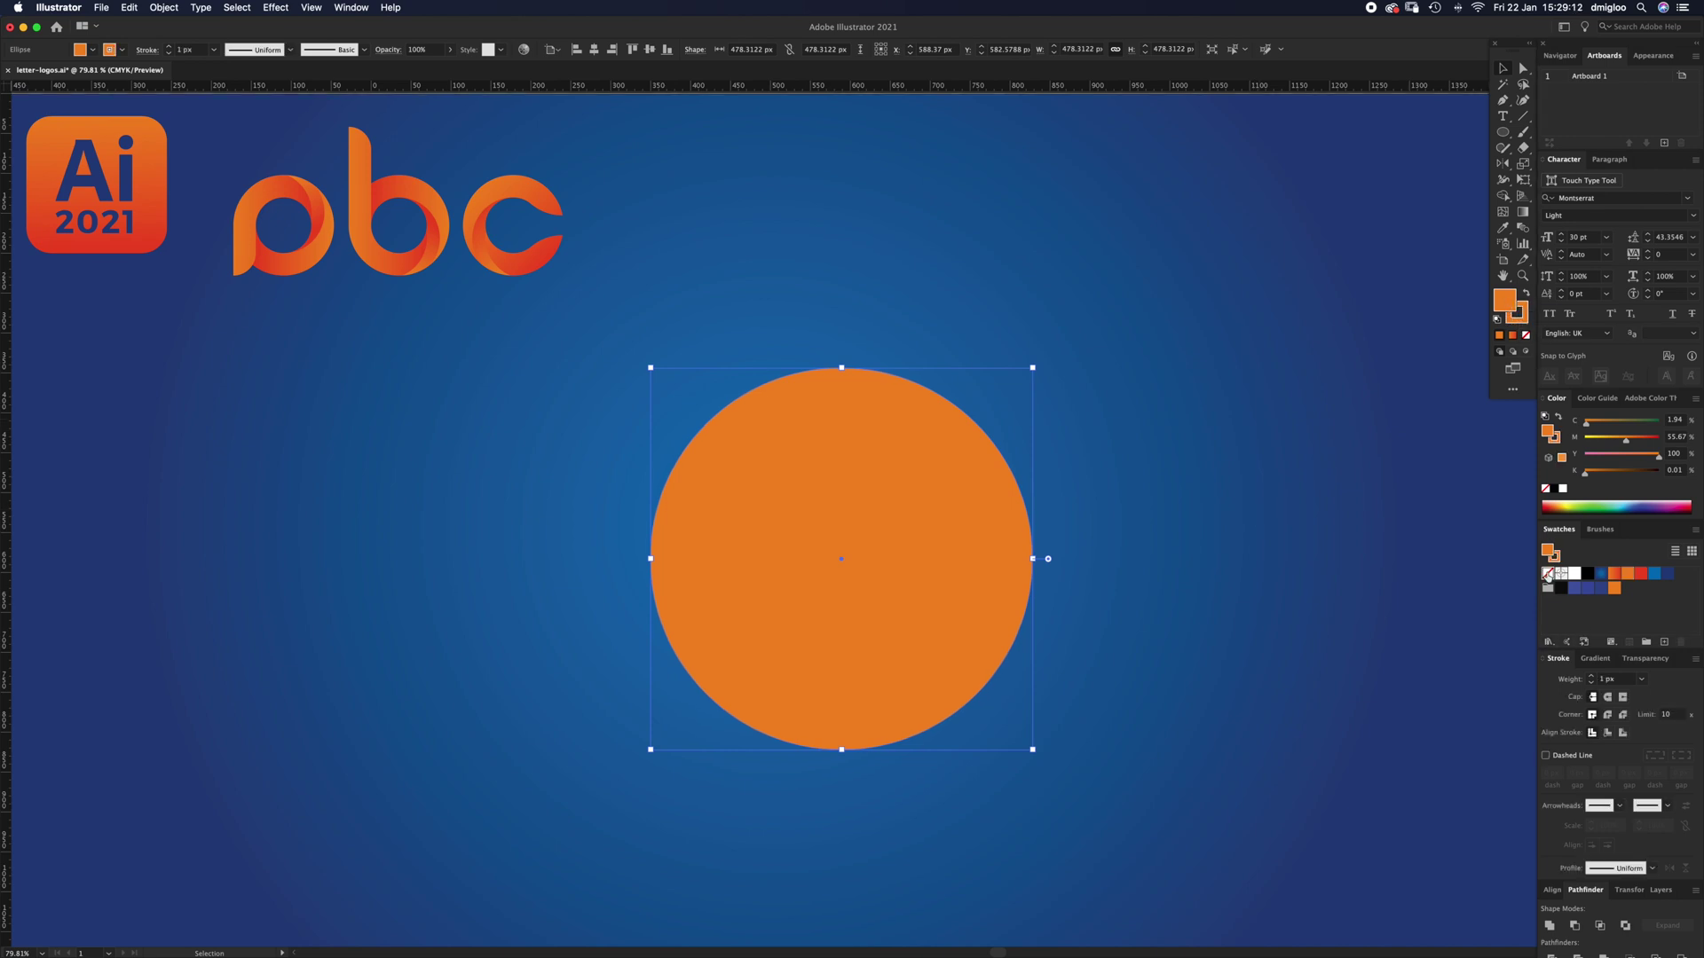
{"action": "left_click", "coordinate": [1520, 316]}
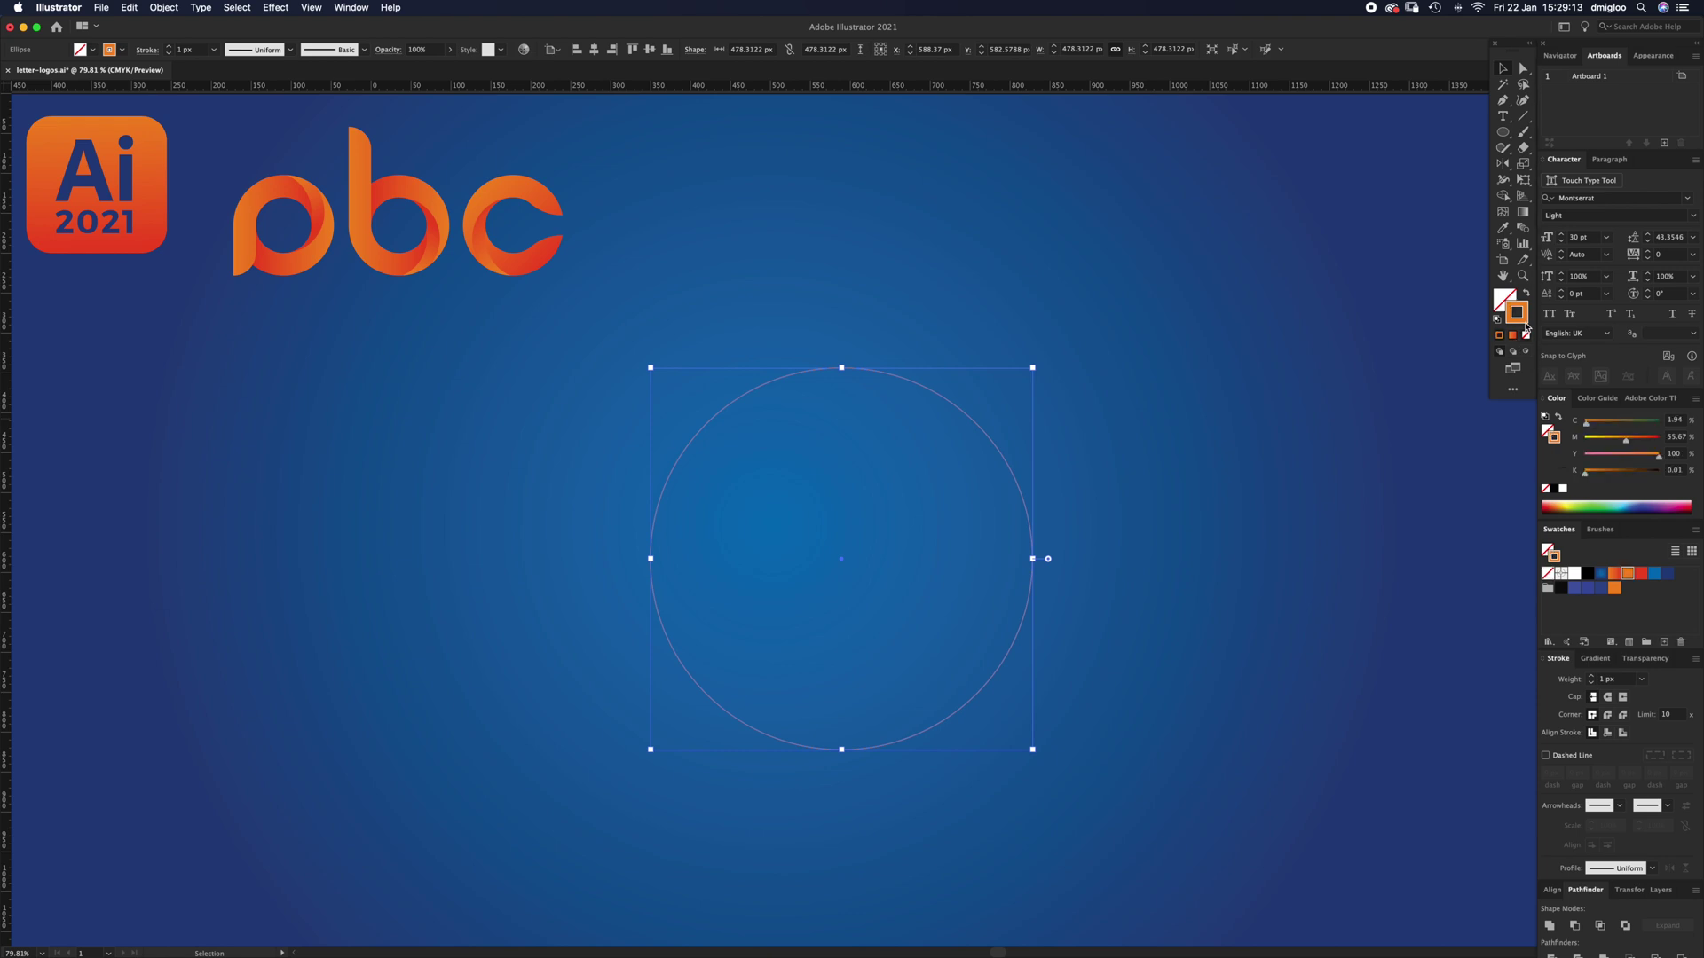
{"action": "left_click", "coordinate": [1621, 683]}
{"action": "type", "text": "00"}
{"action": "key", "text": "Tab"}
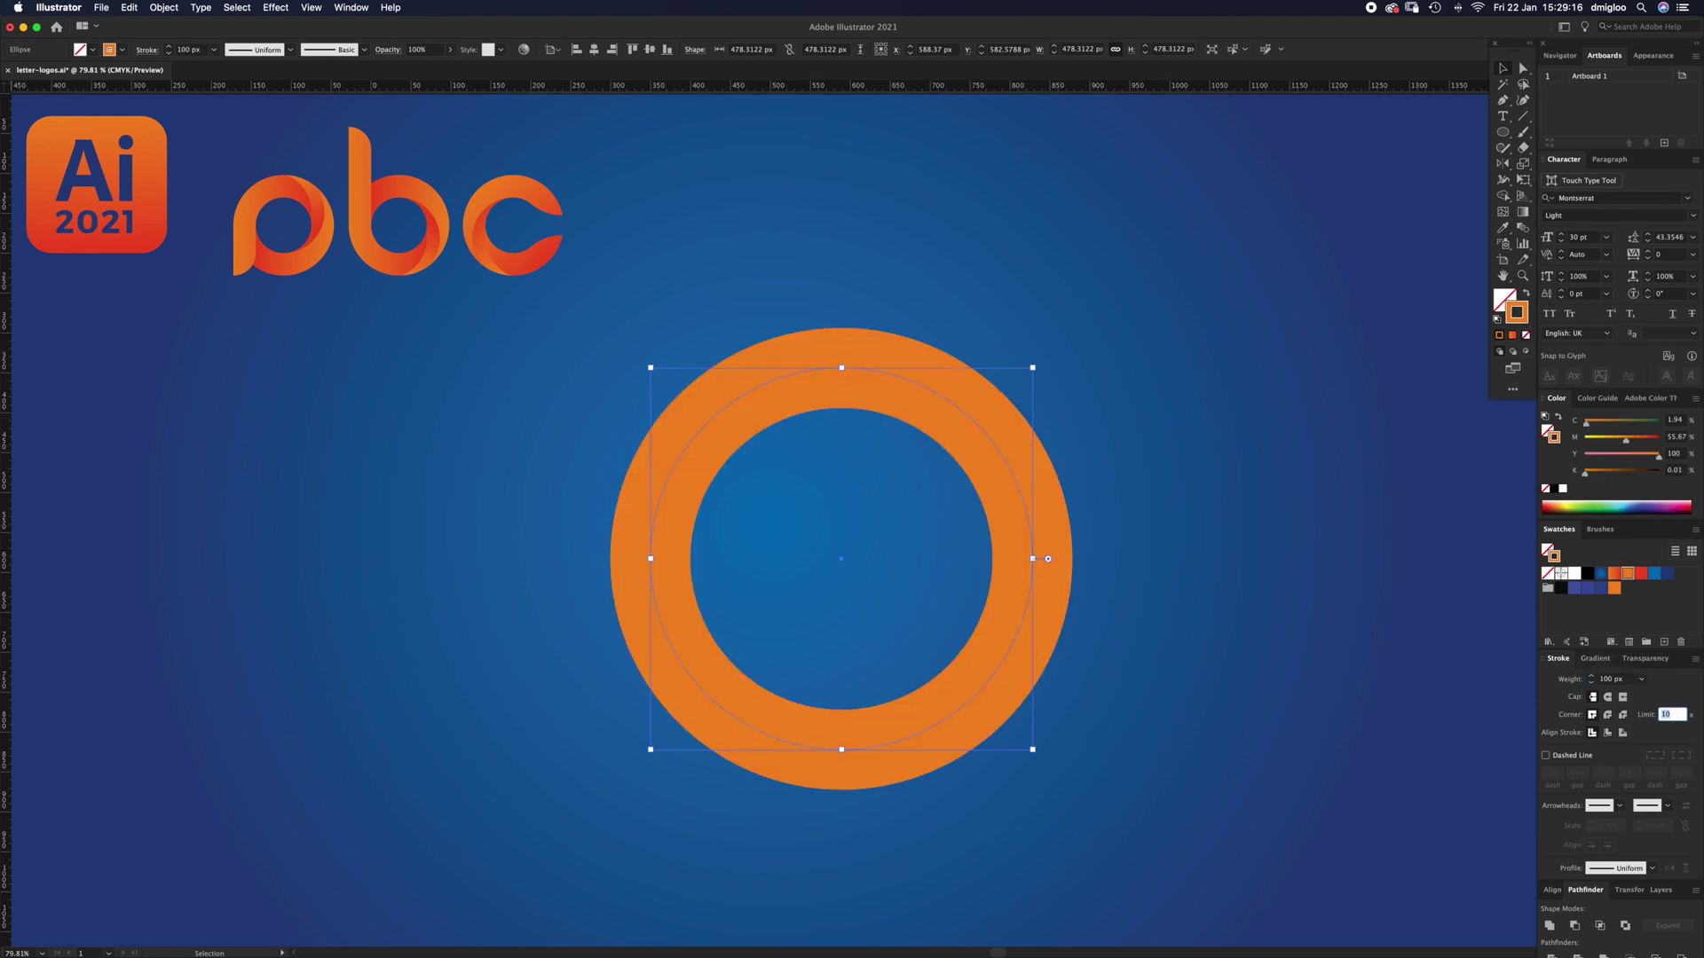
Step: Resize the stroked circle proportionally to 350 px wide and high
{"action": "left_click", "coordinate": [1629, 891]}
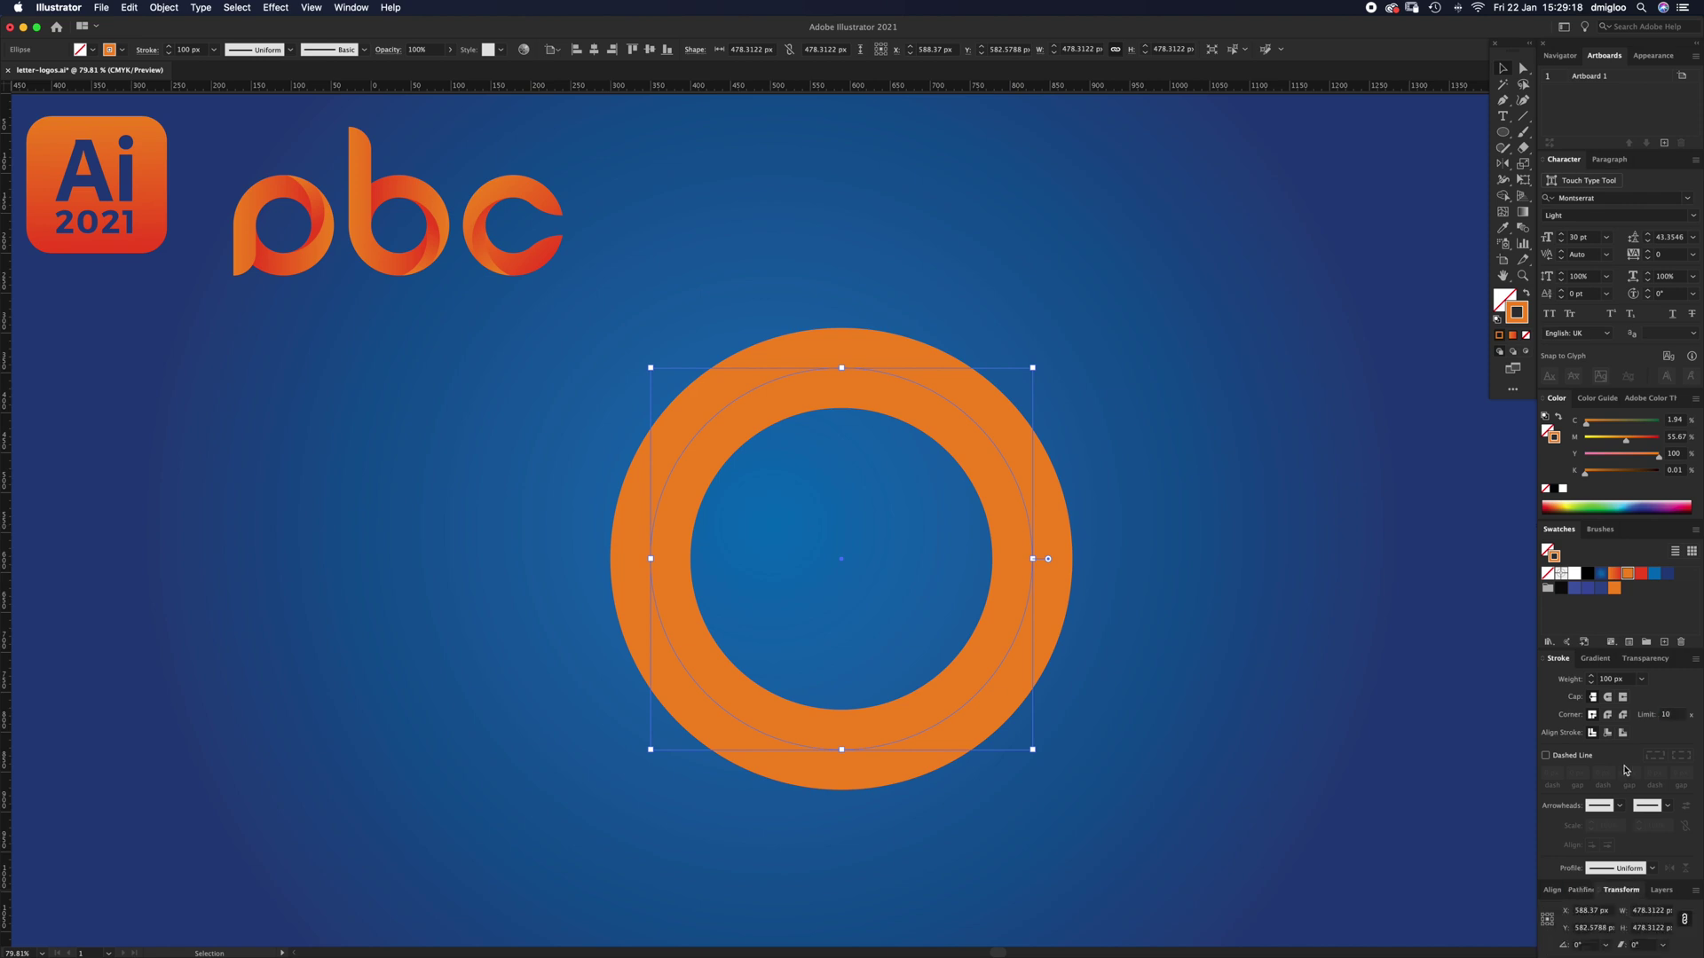
{"action": "left_click", "coordinate": [1597, 658]}
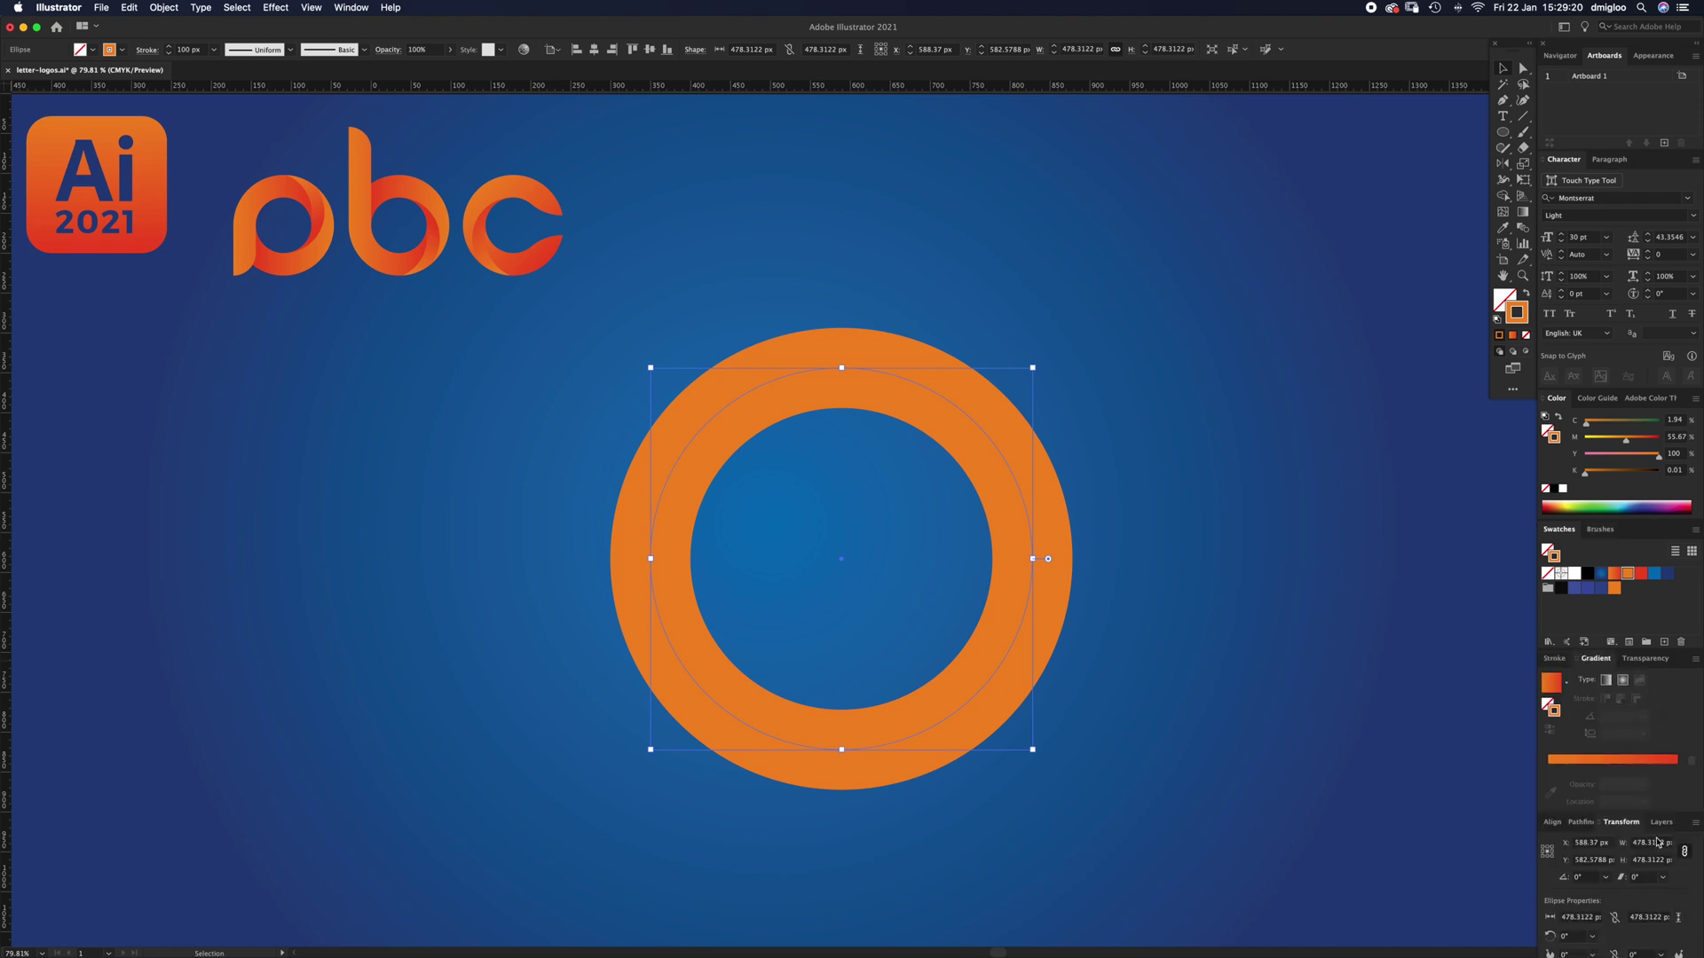
{"action": "left_click", "coordinate": [1625, 855]}
{"action": "type", "text": "350"}
{"action": "key", "text": "Return"}
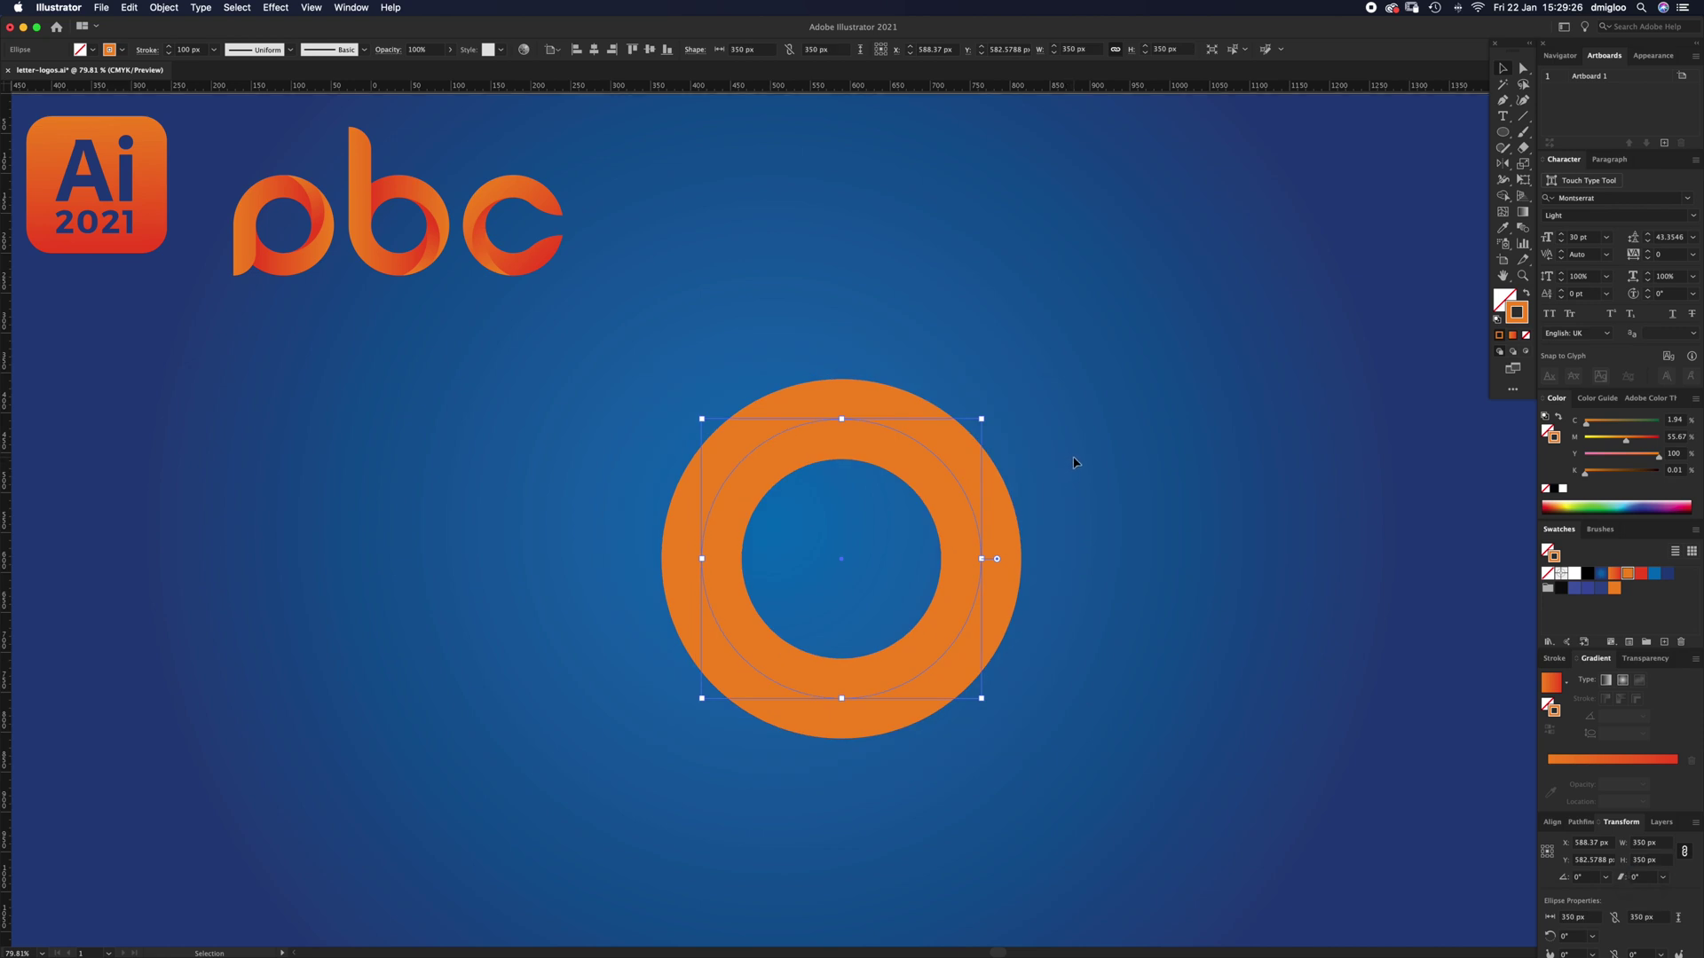
Step: Show the guides and align the orange ring exactly between the two middle horizontal guides
{"action": "key", "text": "super+semicolon"}
{"action": "left_click", "coordinate": [1110, 499]}
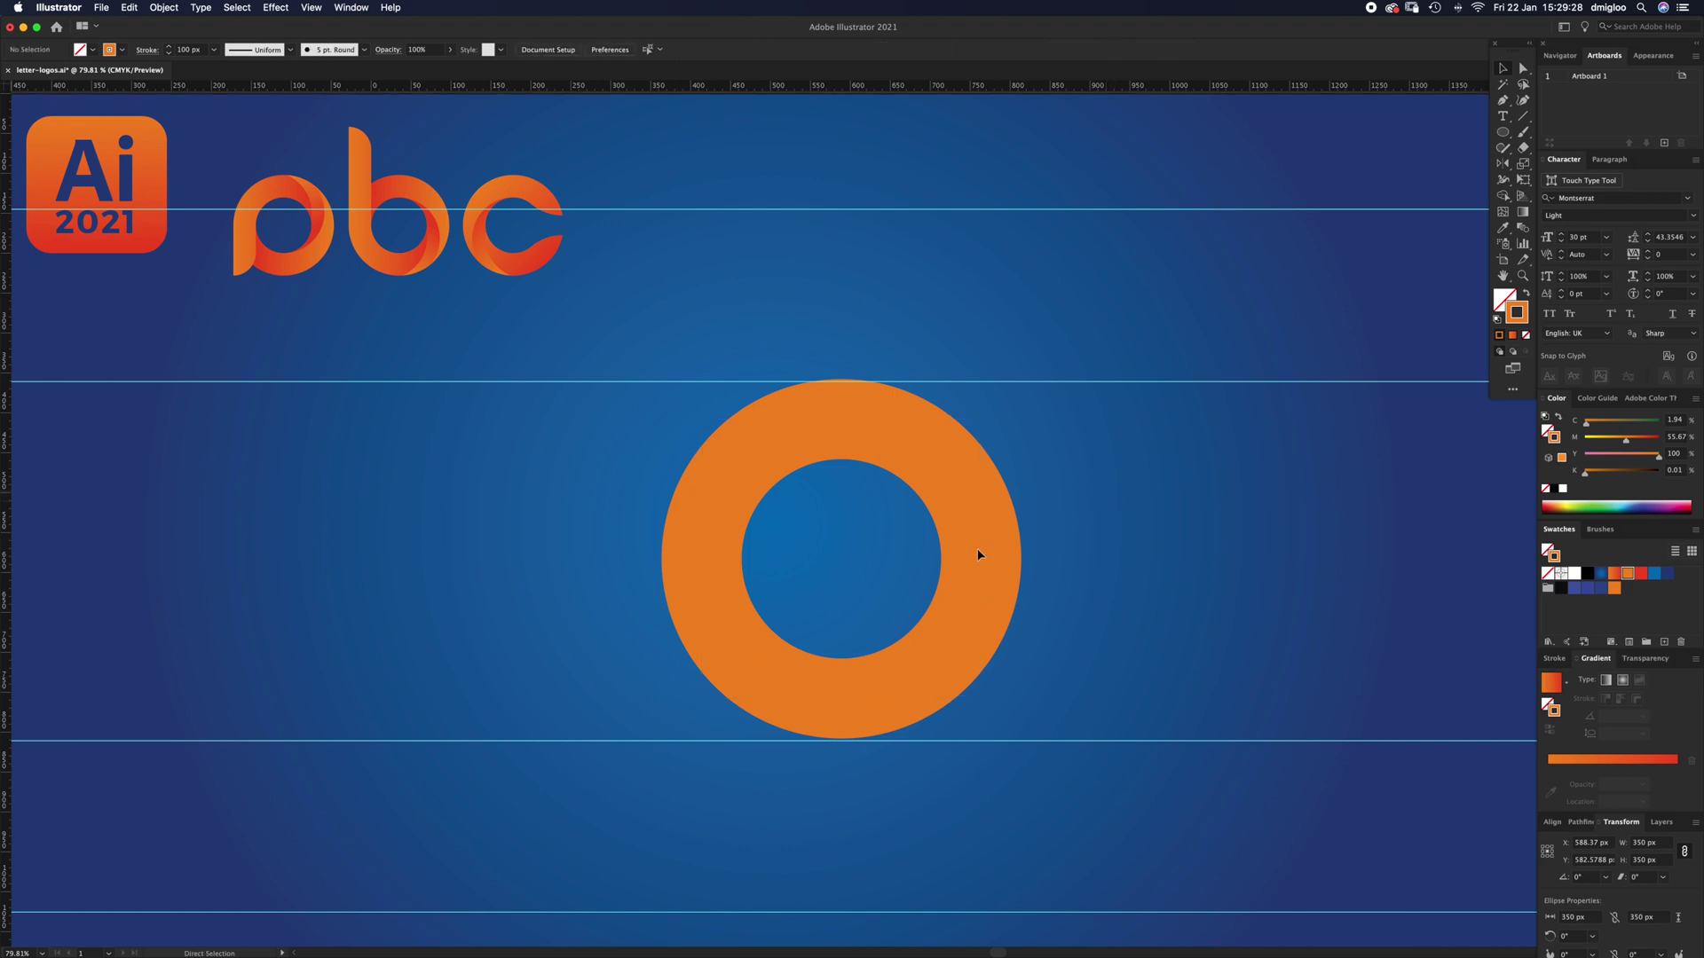
{"action": "left_click_drag", "start_coordinate": [977, 580], "coordinate": [989, 579]}
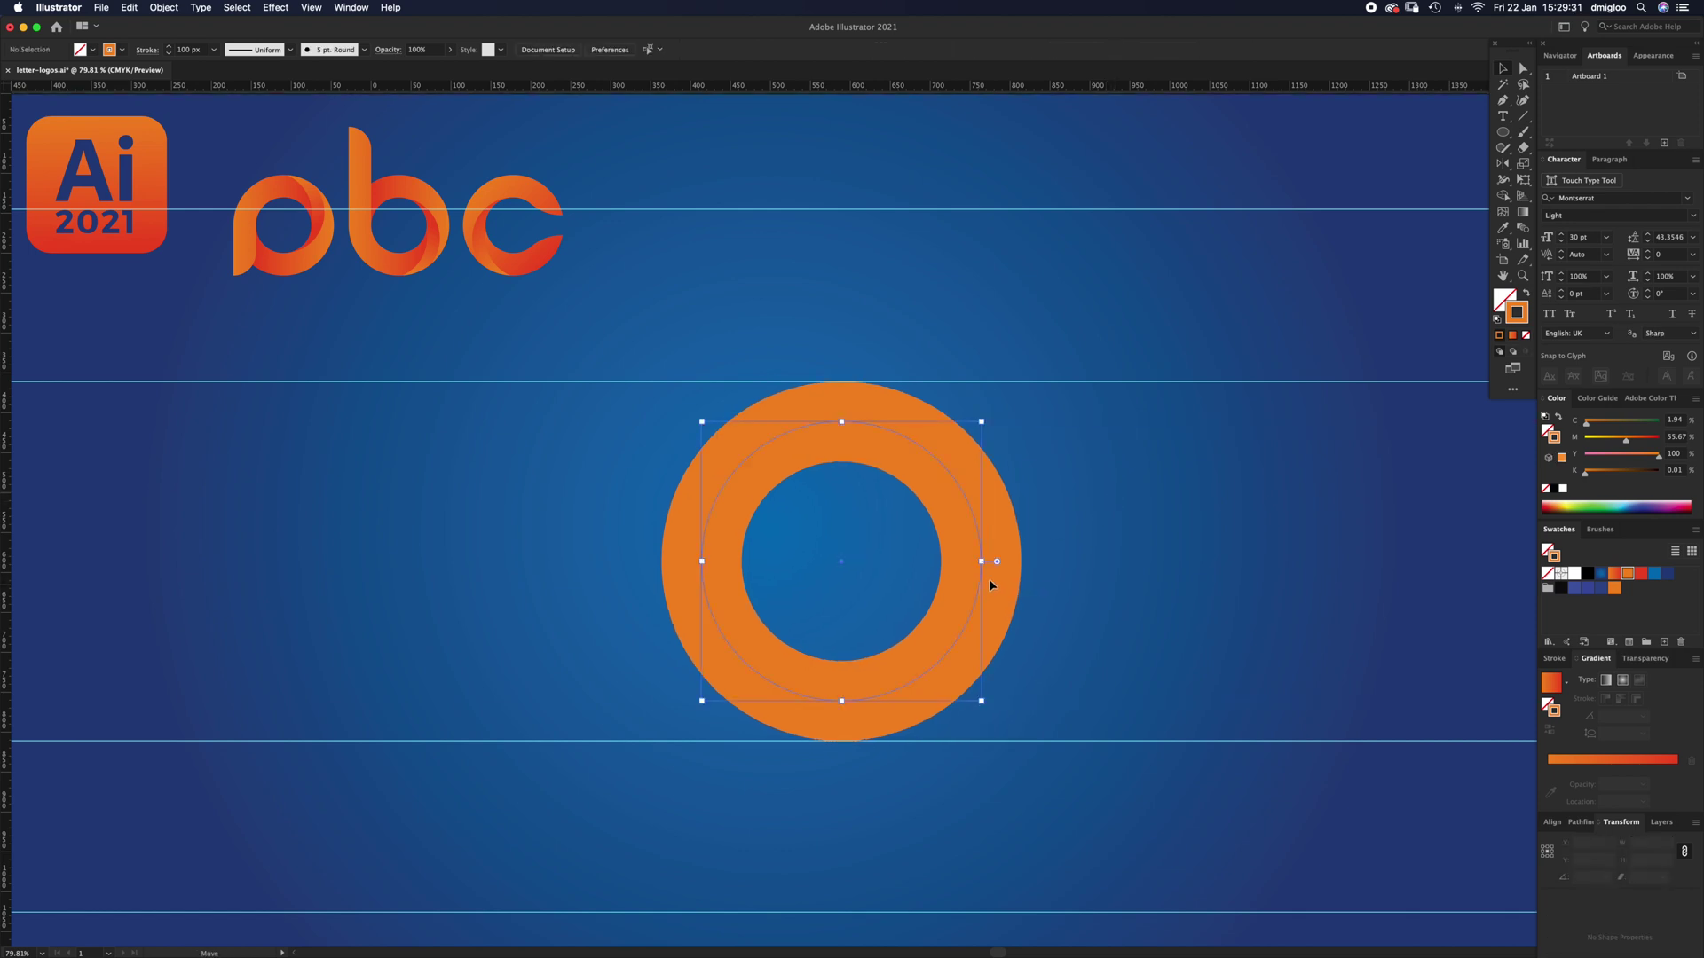
Step: Expand the ring's fill and stroke into a solid shape
{"action": "left_click", "coordinate": [163, 8]}
{"action": "left_click", "coordinate": [203, 157]}
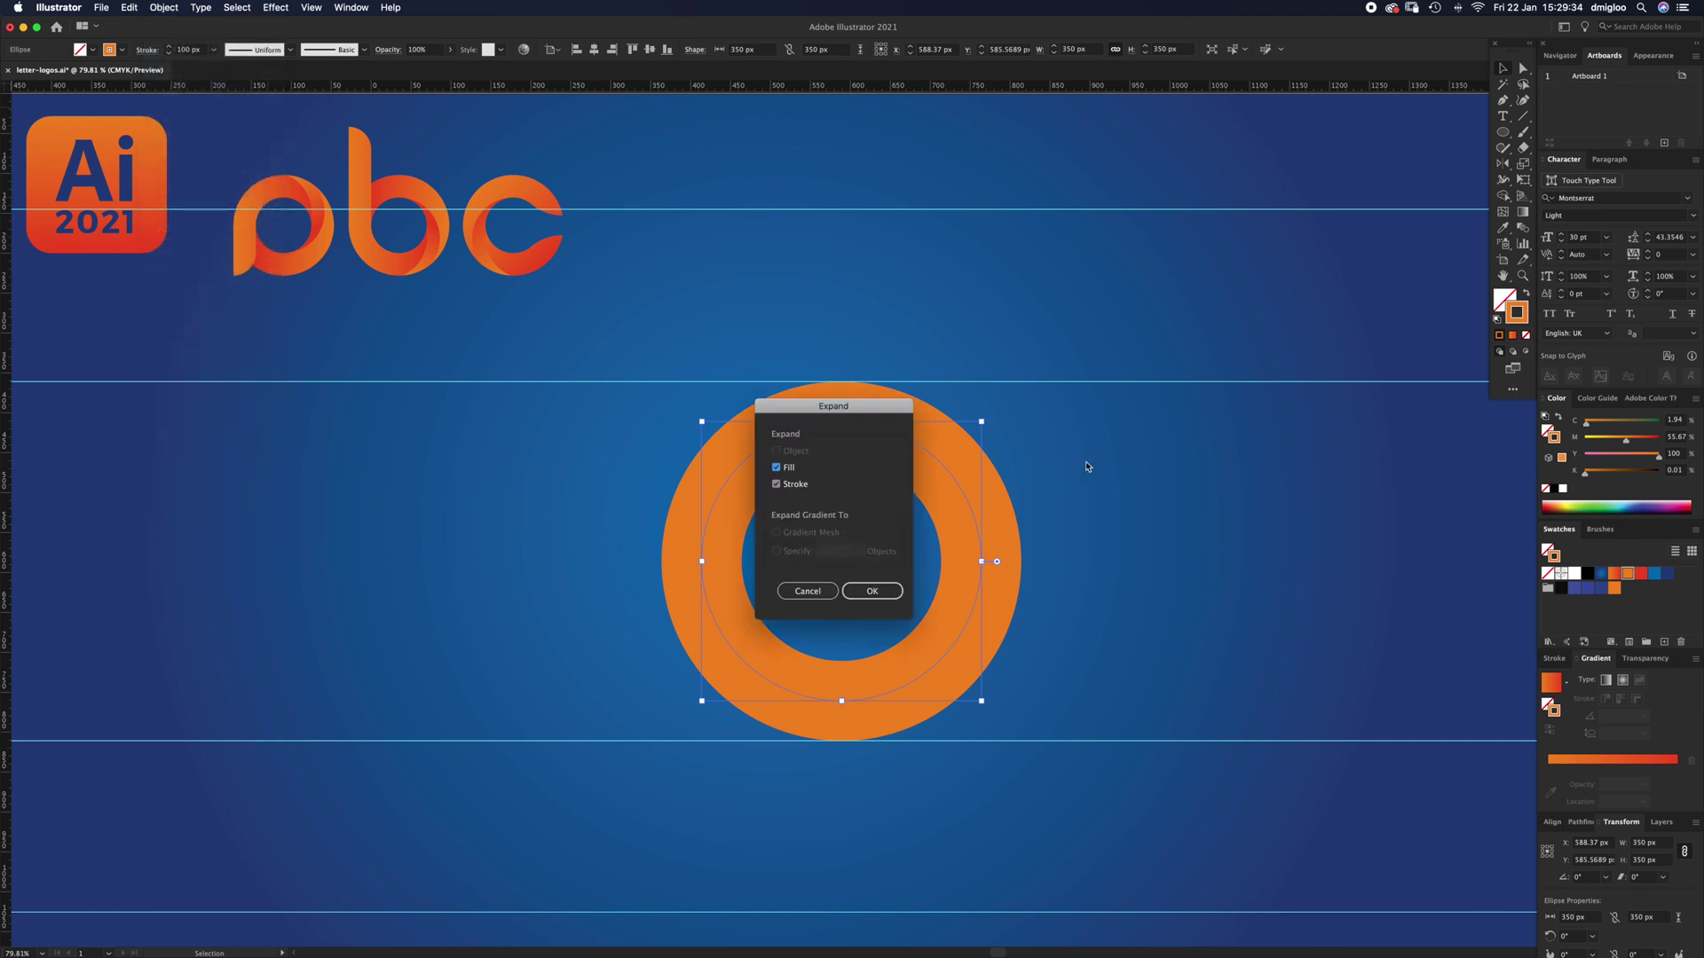
{"action": "left_click", "coordinate": [872, 591]}
{"action": "left_click", "coordinate": [1162, 510]}
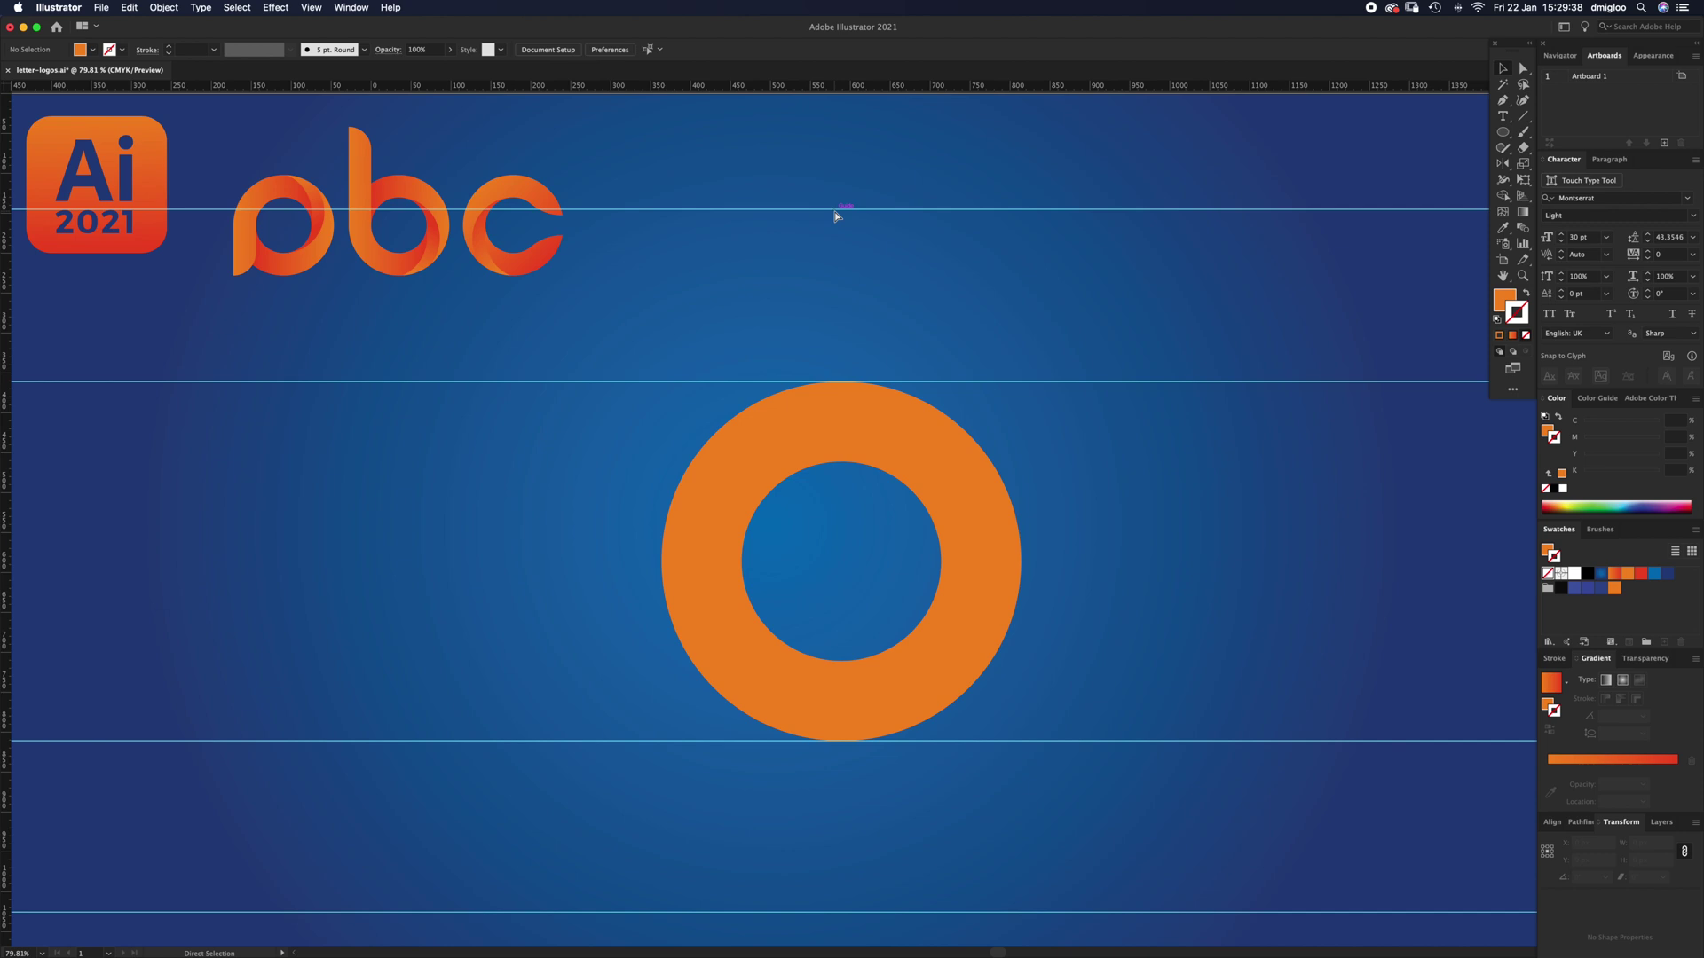
Step: Check the spacing of the outer guides with a temporary rectangle about 198 × 216 px, and delete it
{"action": "key", "text": "v"}
{"action": "left_click_drag", "start_coordinate": [916, 91], "coordinate": [916, 220]}
{"action": "left_click_drag", "start_coordinate": [836, 384], "coordinate": [843, 384]}
{"action": "left_click_drag", "start_coordinate": [1506, 135], "coordinate": [1553, 133]}
{"action": "left_click_drag", "start_coordinate": [1149, 209], "coordinate": [1307, 382]}
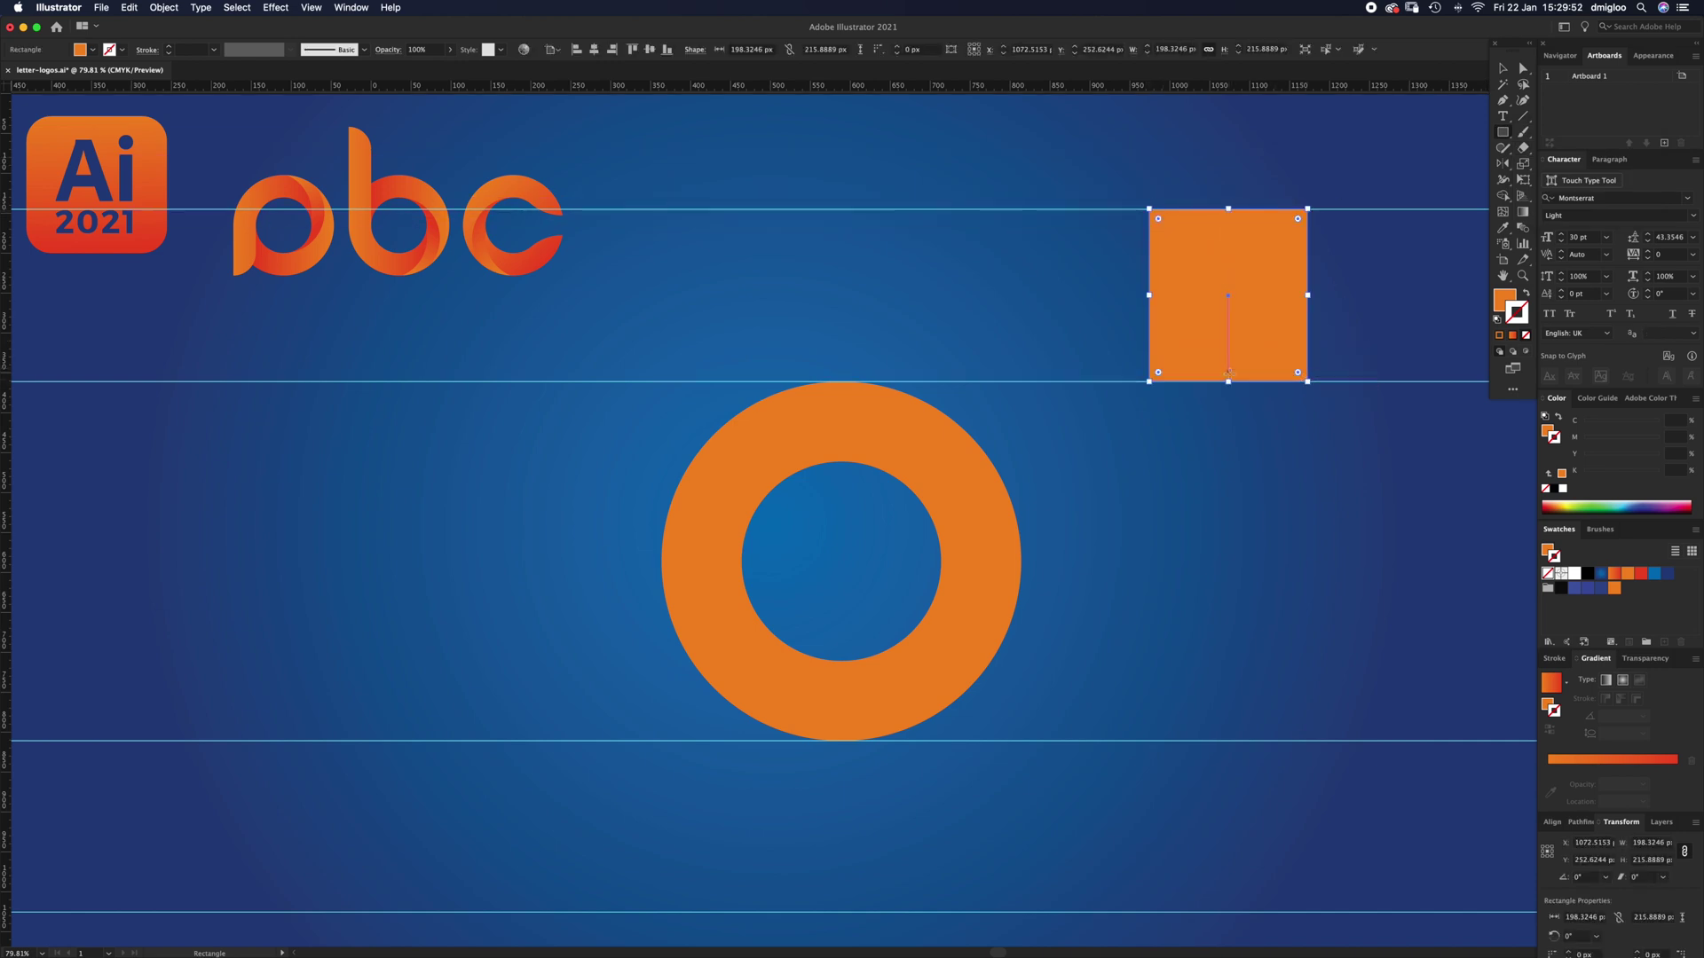
{"action": "key", "text": "v"}
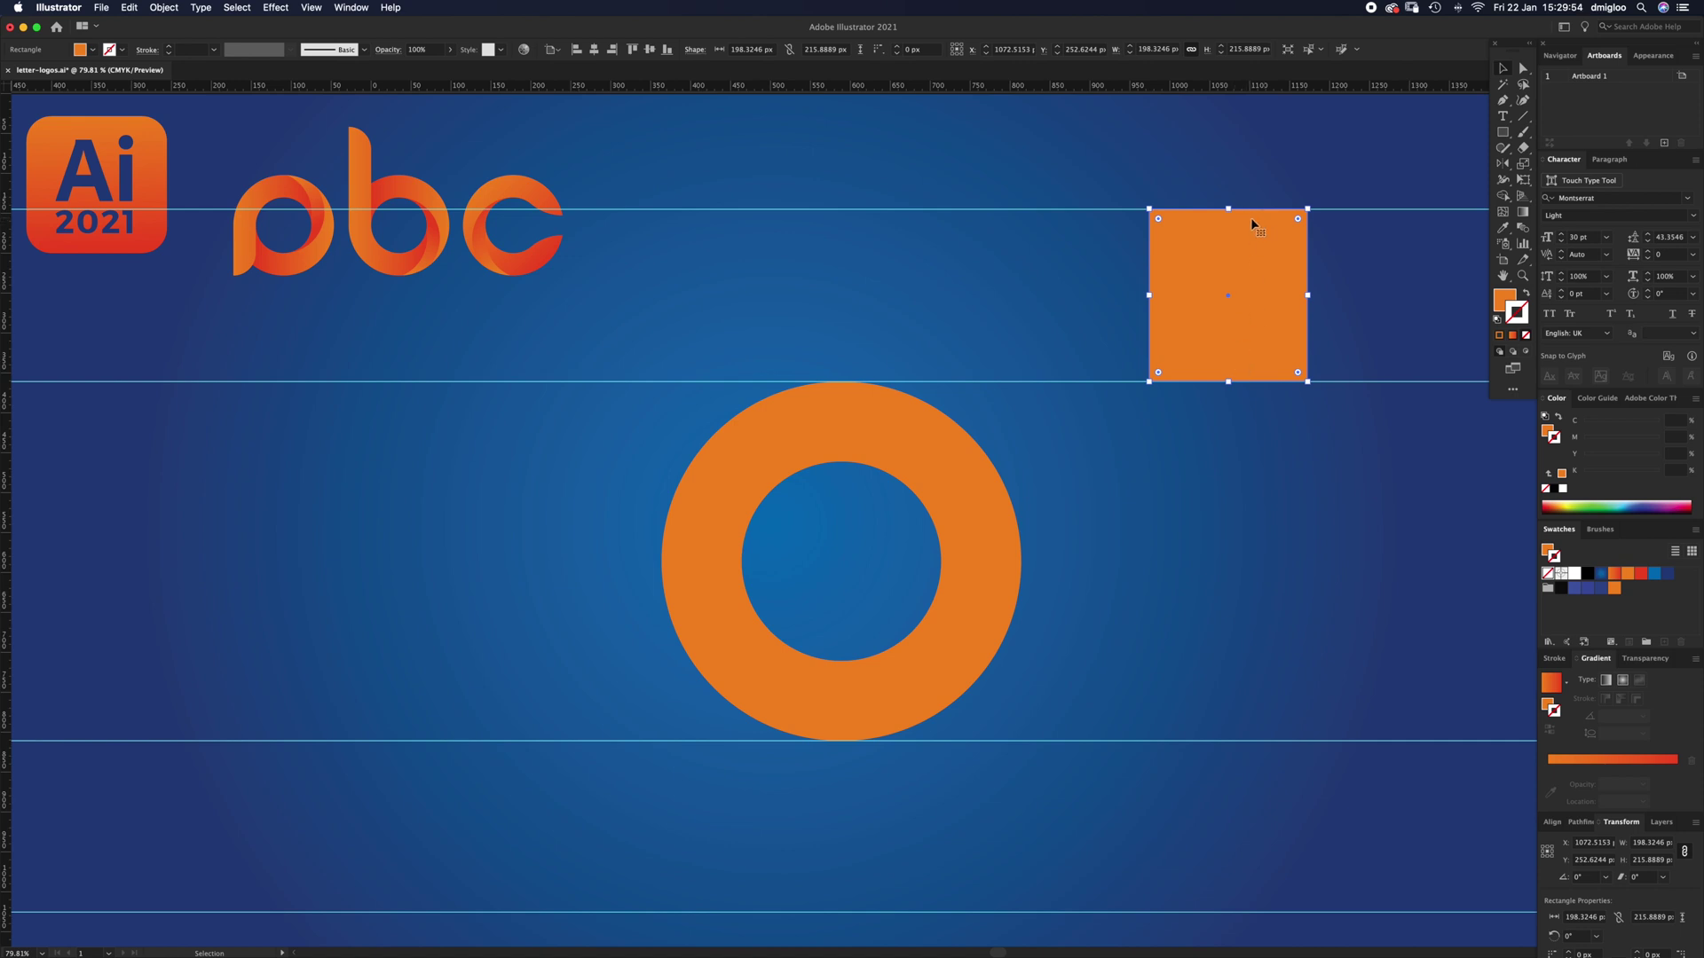
{"action": "left_click_drag", "start_coordinate": [1252, 254], "coordinate": [1174, 778]}
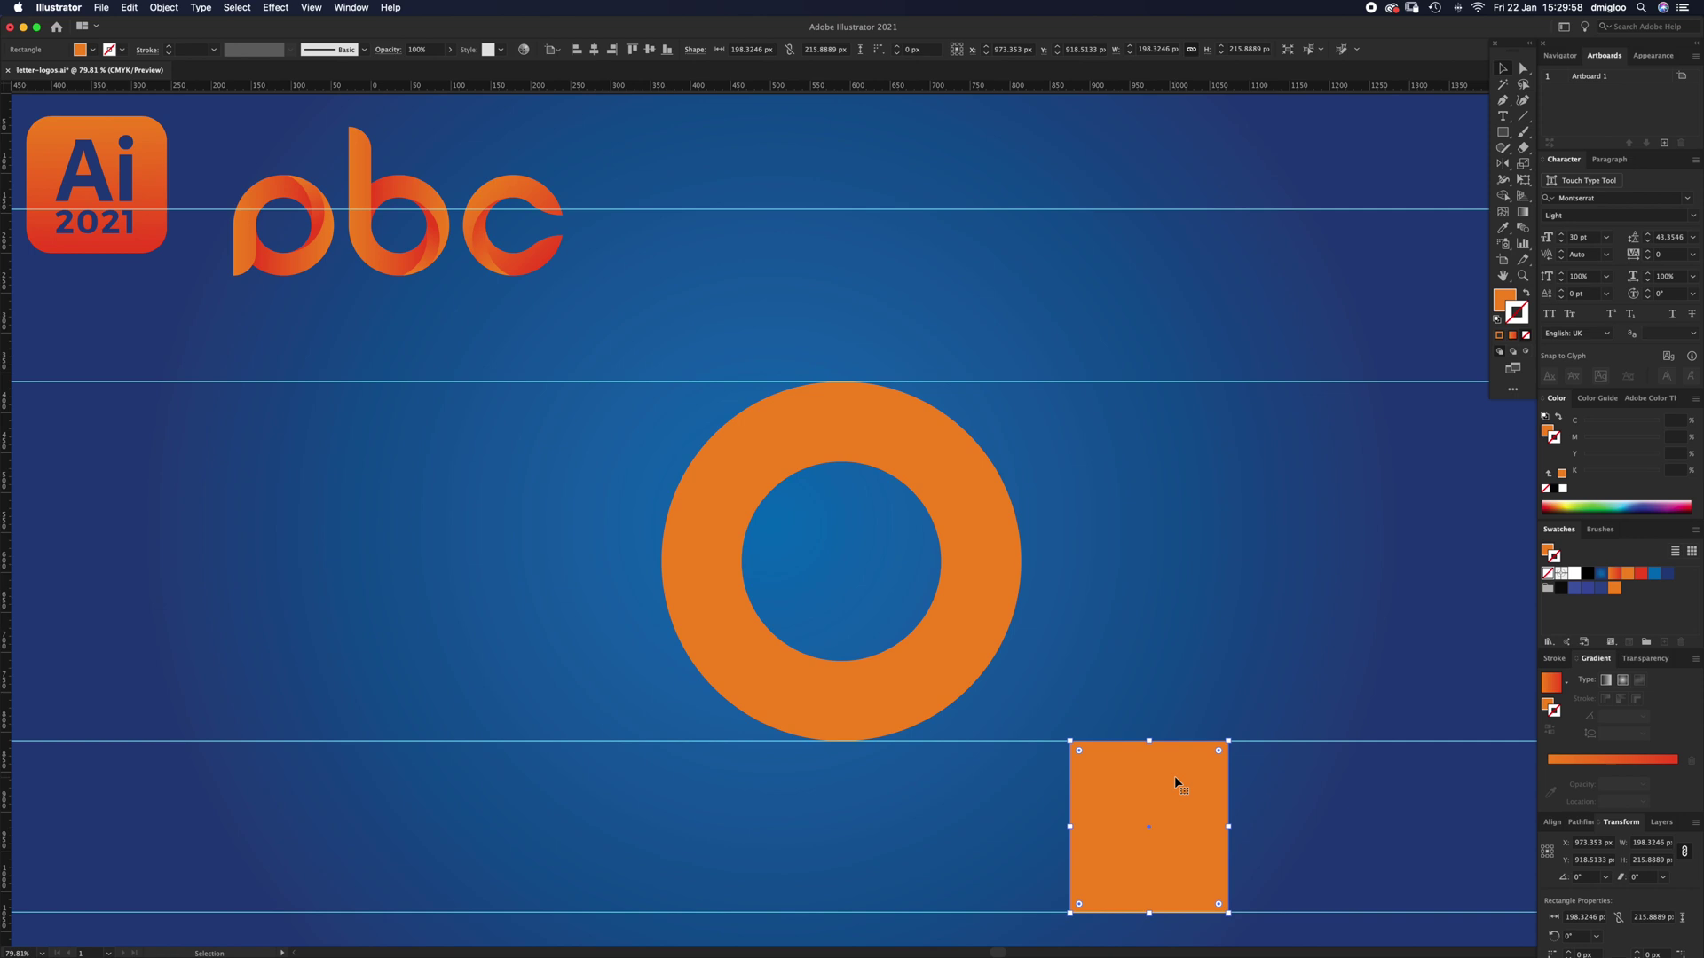
{"action": "key", "text": "Delete"}
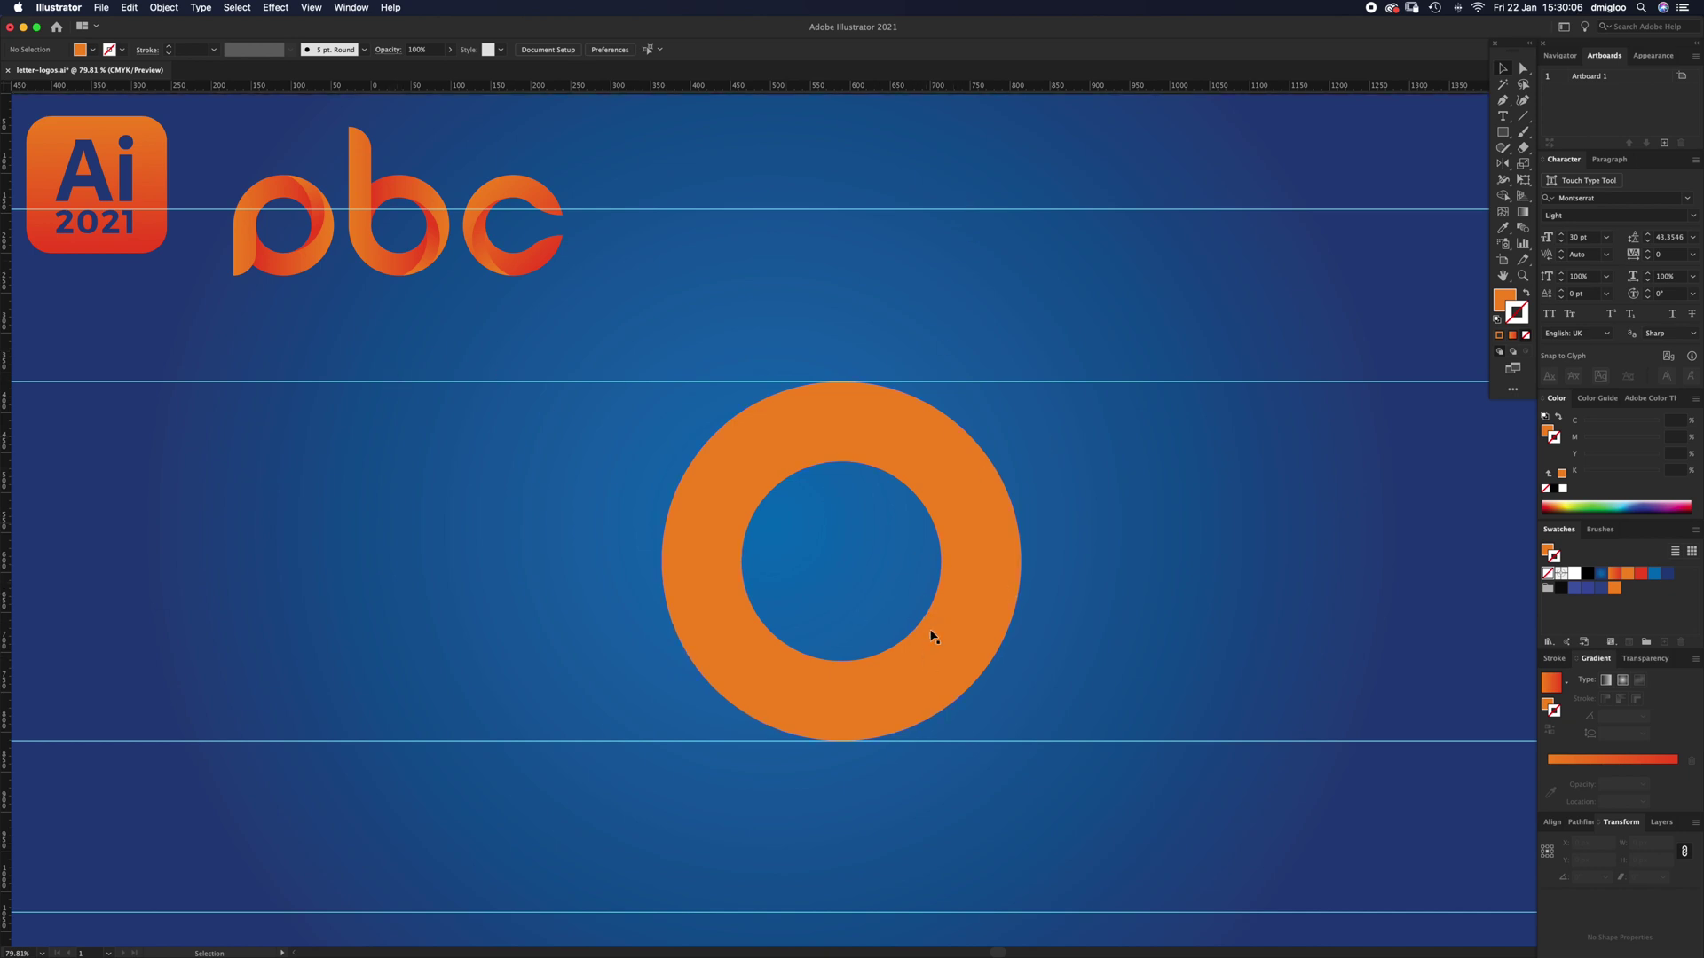
Step: Draw a 250 px circle from the ring's centre so it exactly covers the inner hole
{"action": "left_click", "coordinate": [943, 659]}
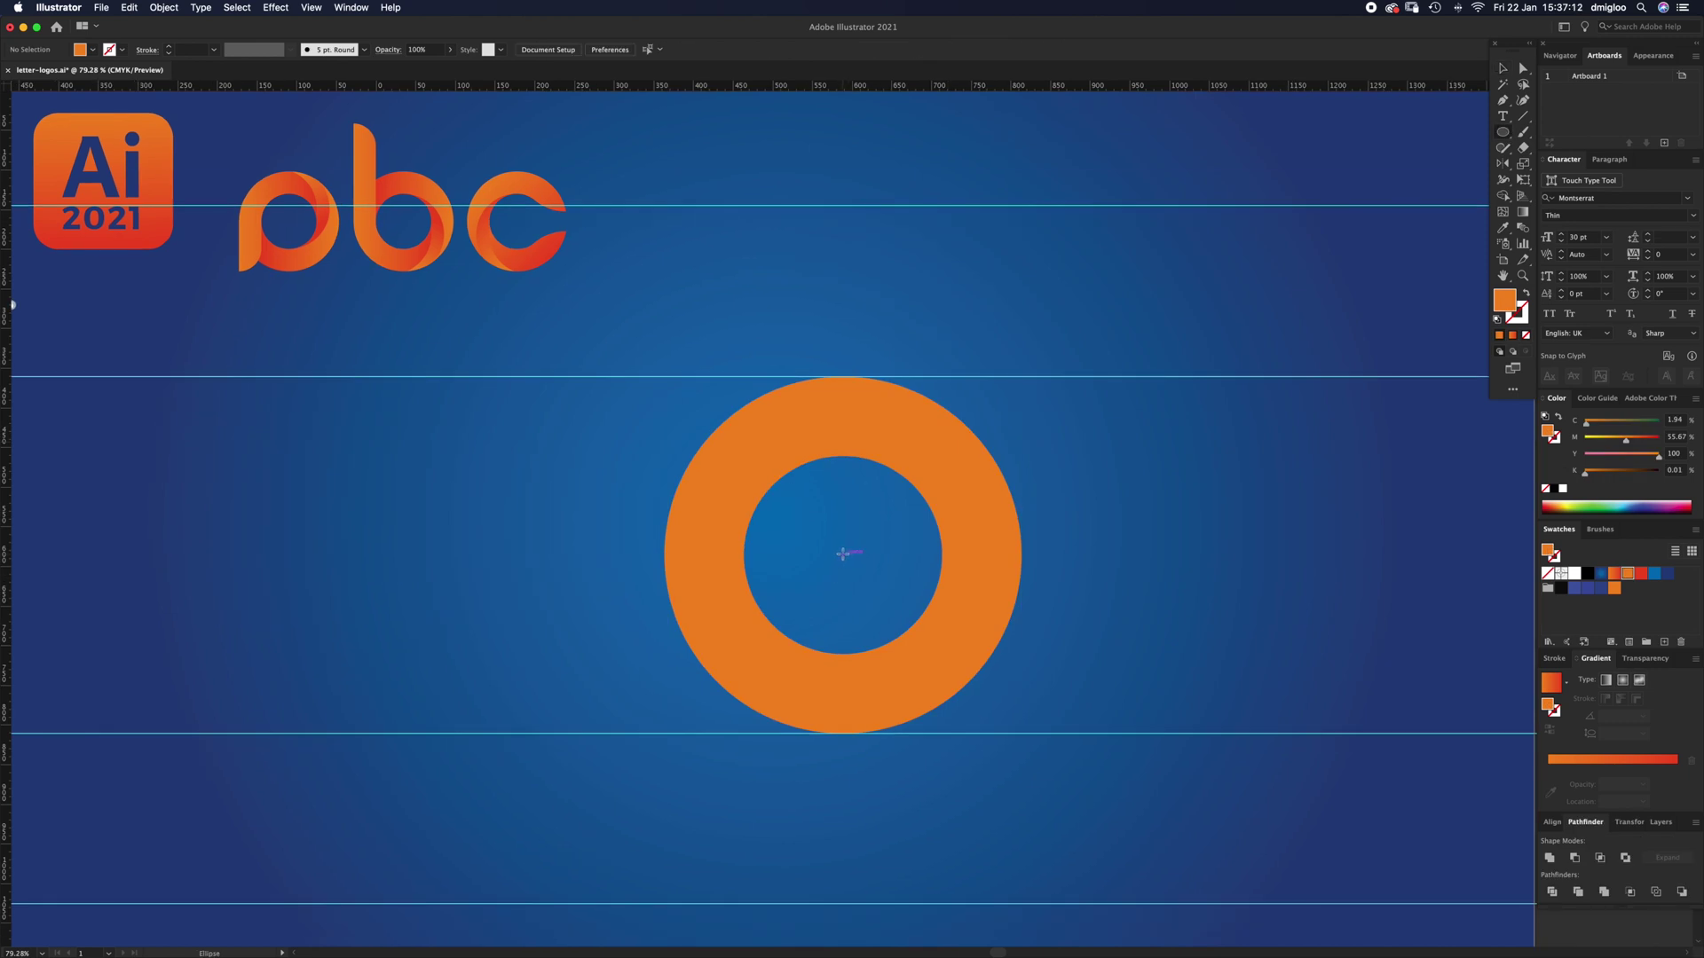
{"action": "left_click_drag", "start_coordinate": [843, 553], "coordinate": [941, 600]}
{"action": "key", "text": "v"}
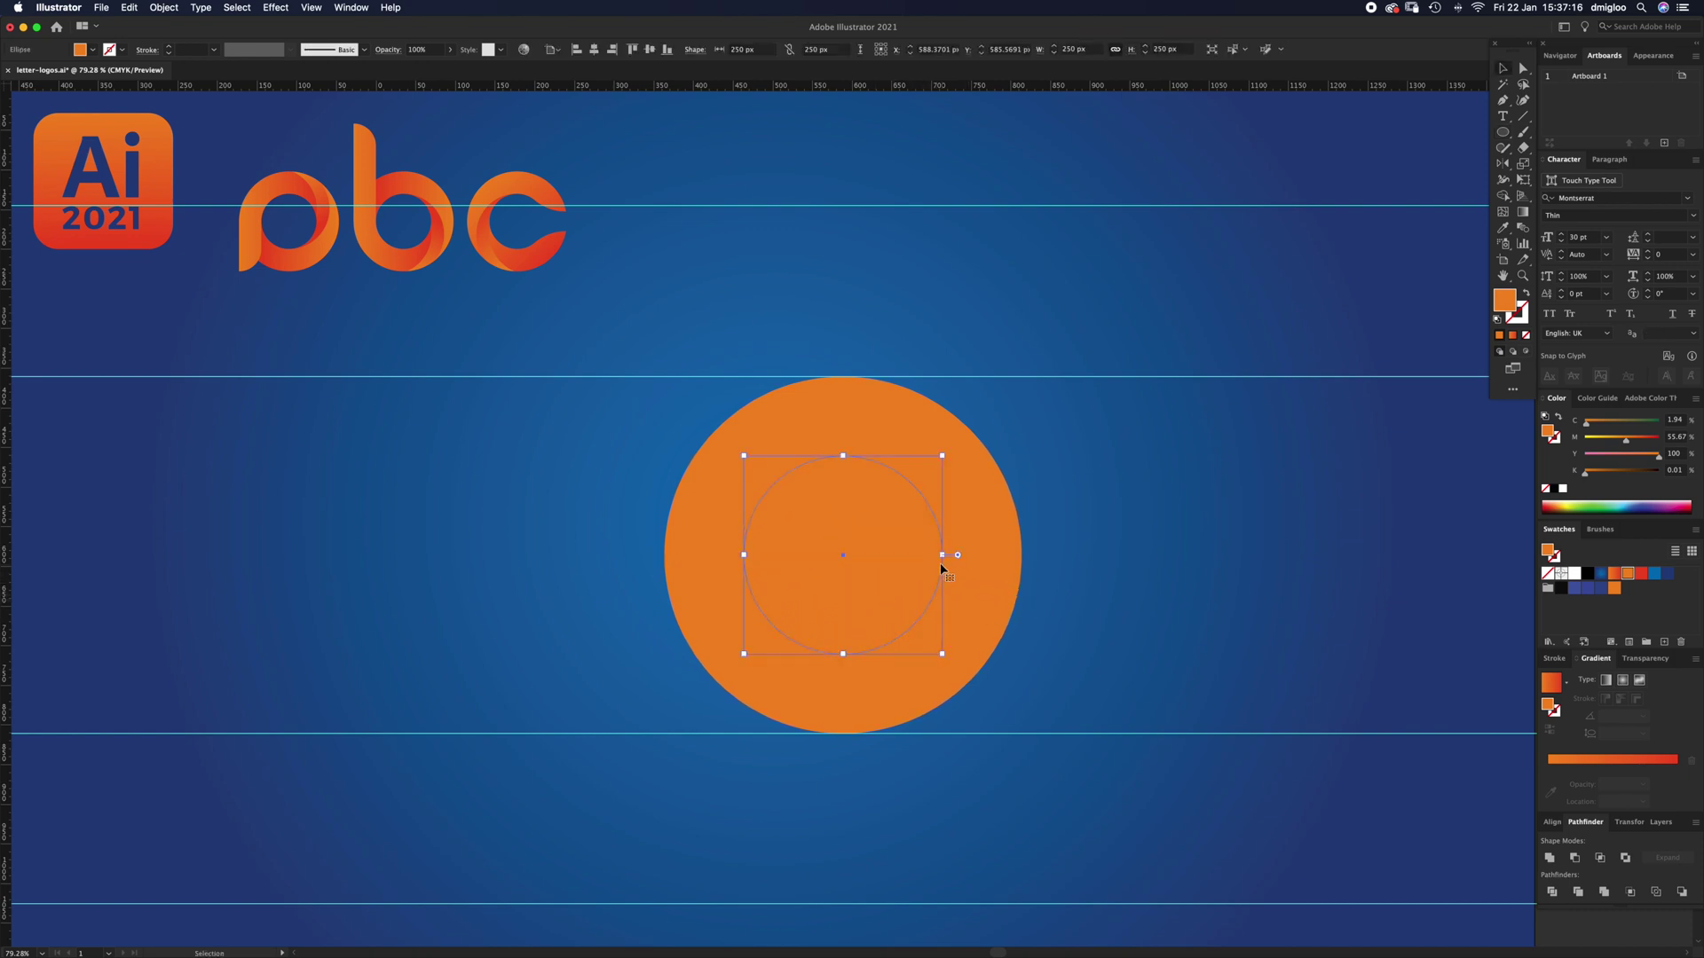
Step: Enlarge the inner circle upward from its lower edge to about 359 px, just past the ring's upper edge, and fill it red
{"action": "left_click_drag", "start_coordinate": [843, 455], "coordinate": [843, 369]}
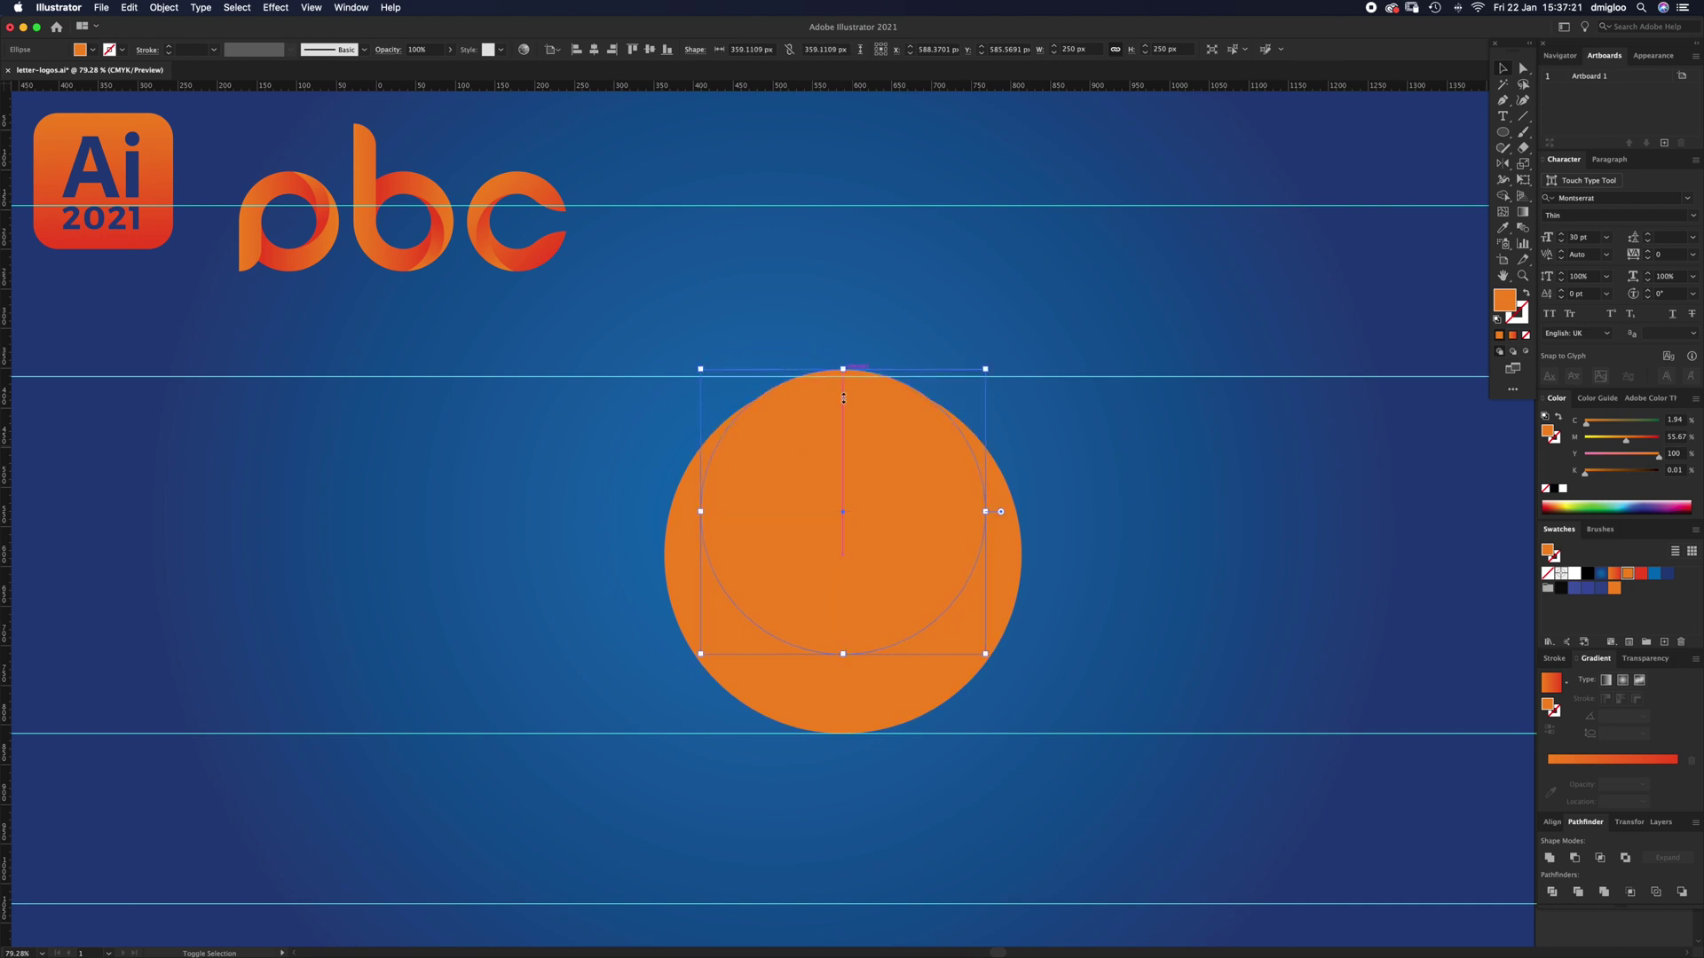
{"action": "left_click", "coordinate": [1641, 573]}
{"action": "left_click", "coordinate": [1084, 514]}
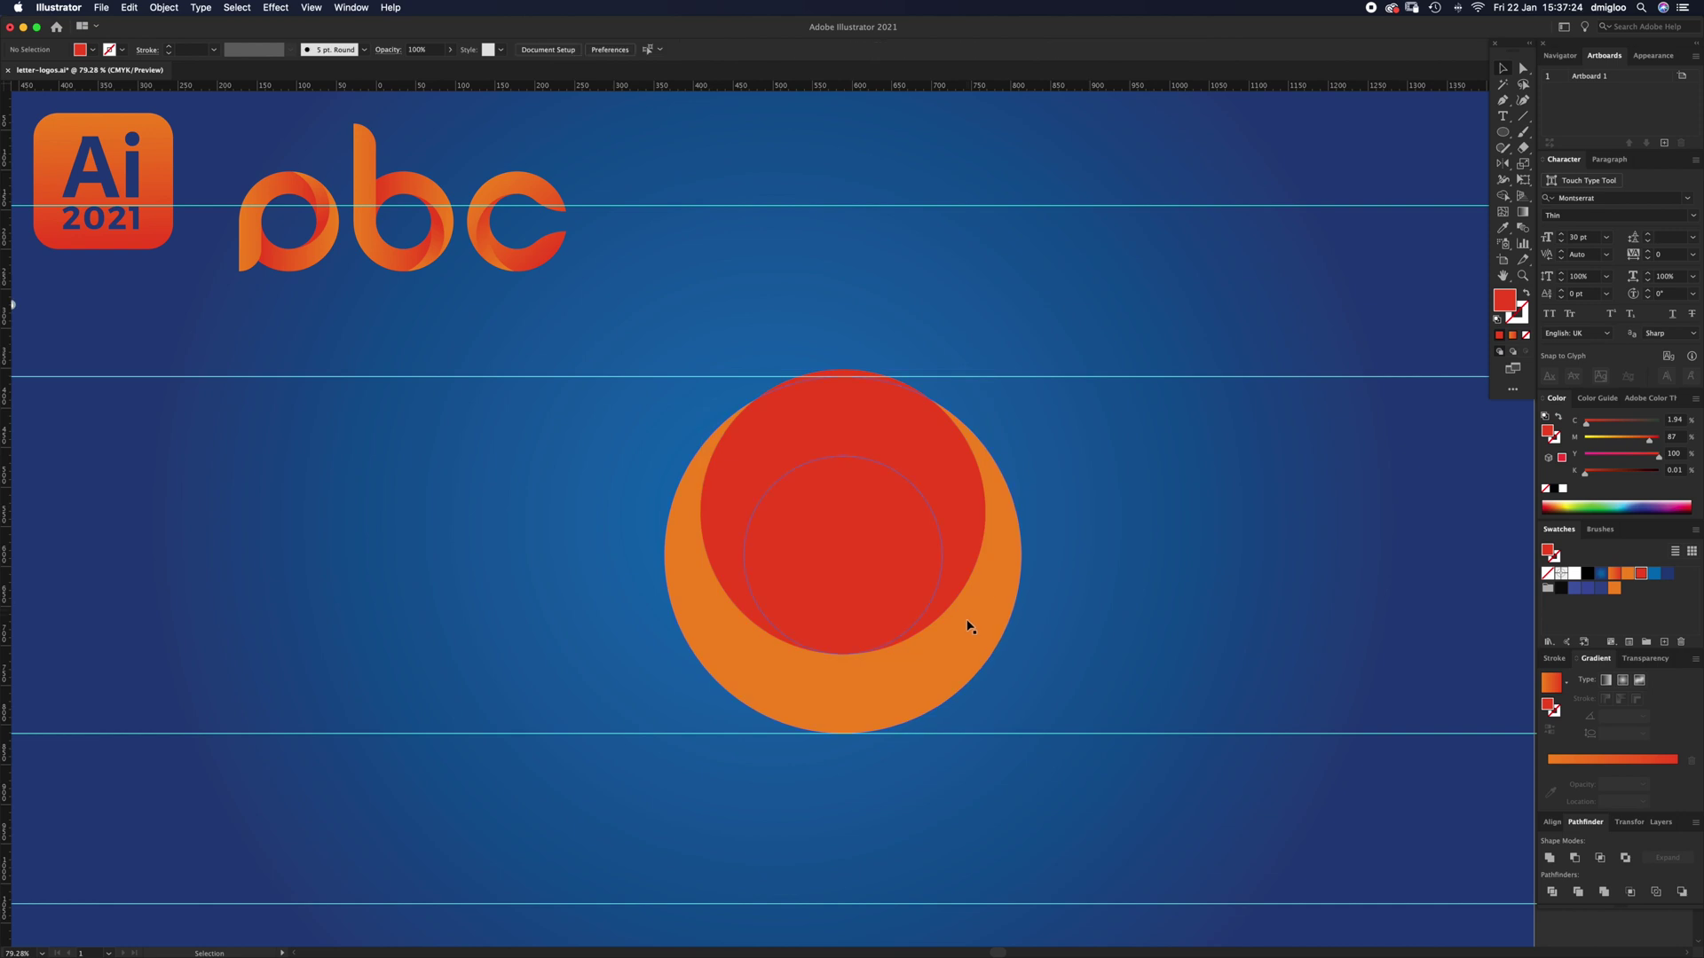
{"action": "left_click_drag", "start_coordinate": [967, 621], "coordinate": [1090, 585]}
{"action": "key", "text": "super+z"}
{"action": "left_click", "coordinate": [891, 781]}
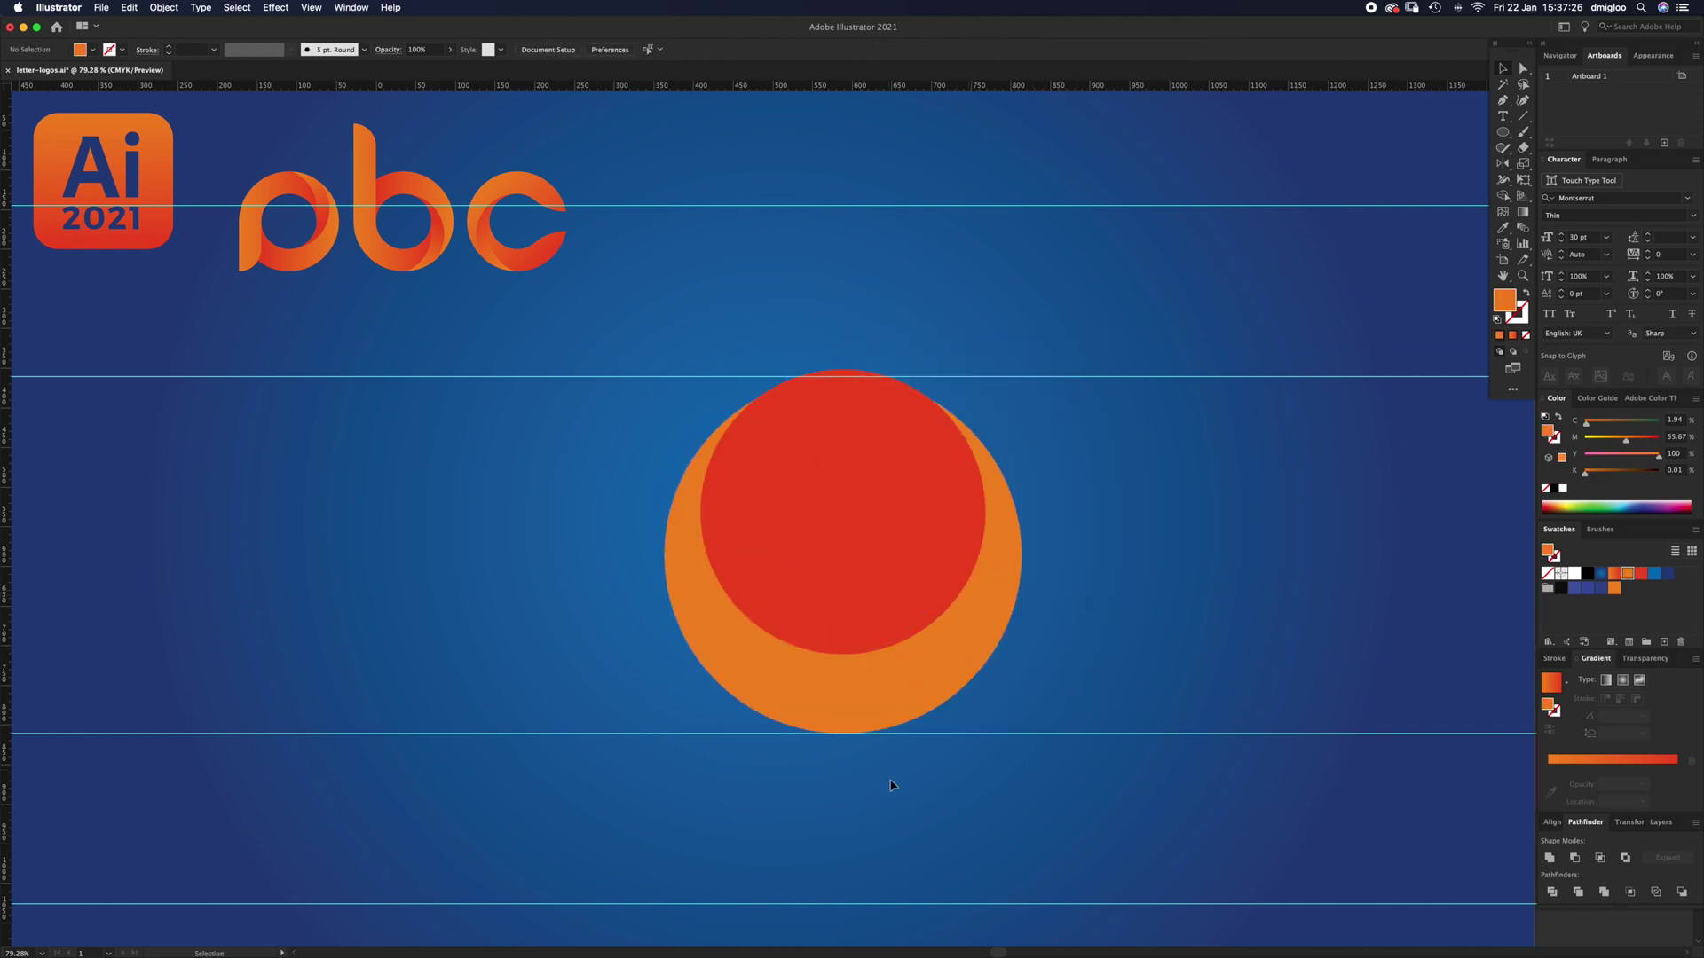
{"action": "left_click", "coordinate": [867, 706]}
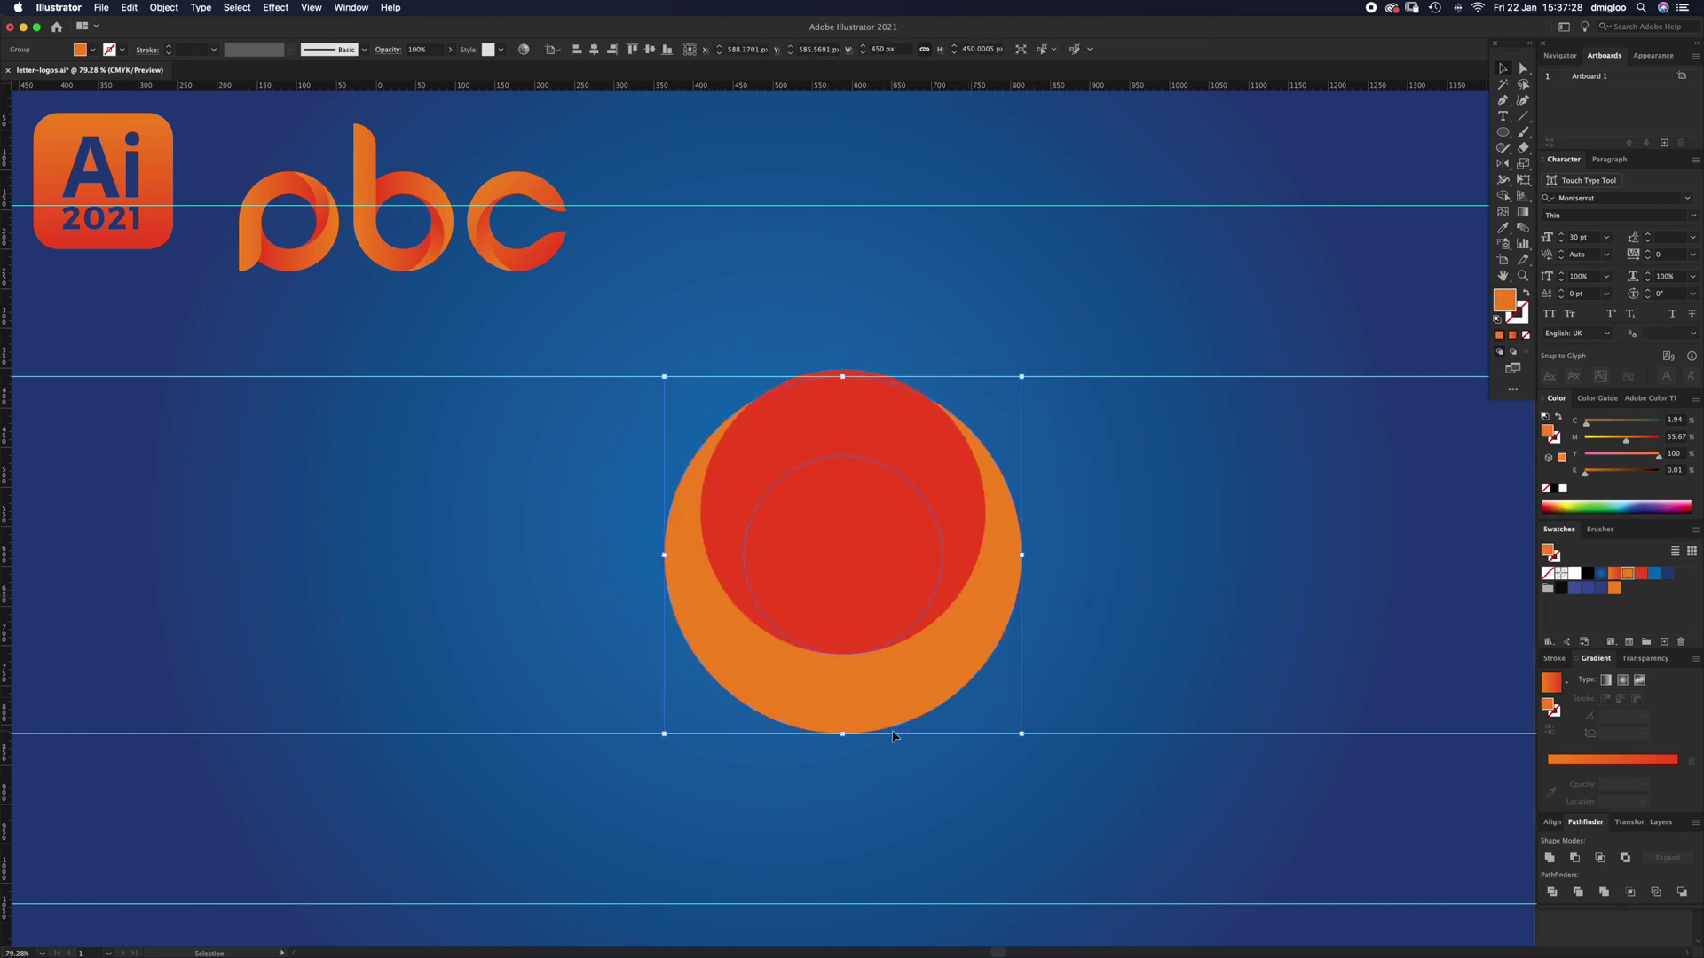
{"action": "left_click", "coordinate": [1105, 559]}
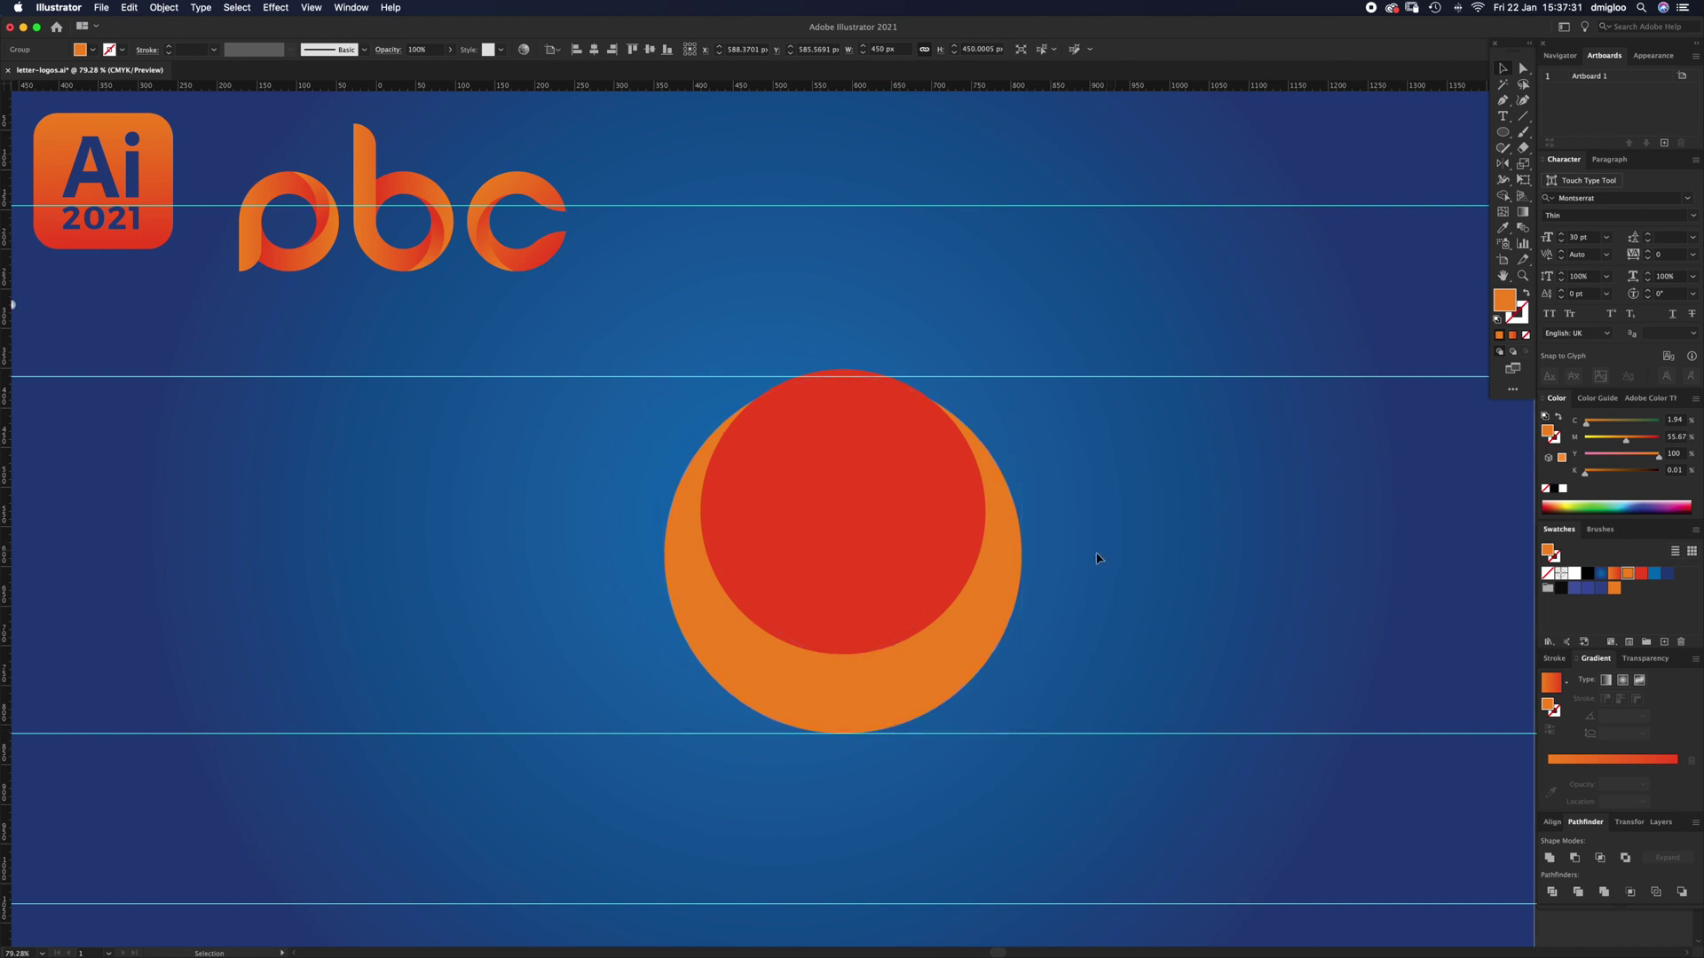
Step: Subtract the red circle from the orange ring with Minus Front to leave a crescent
{"action": "left_click", "coordinate": [839, 552]}
{"action": "left_click", "coordinate": [919, 690], "text": "shift"}
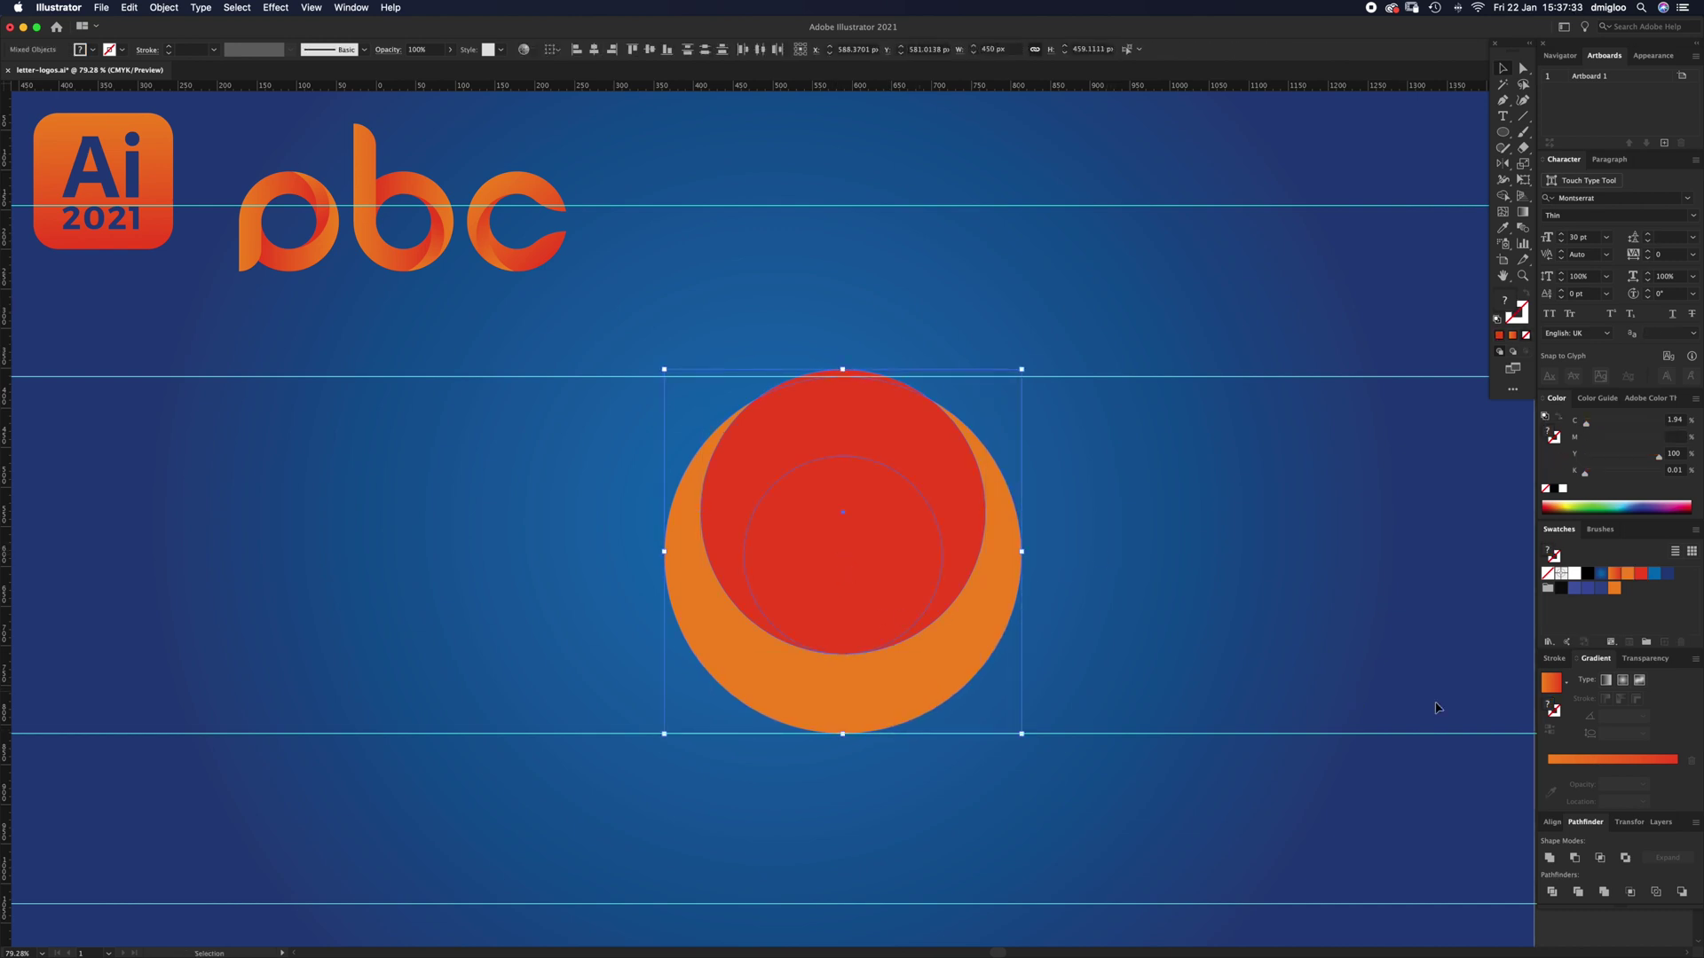
{"action": "left_click", "coordinate": [1574, 858]}
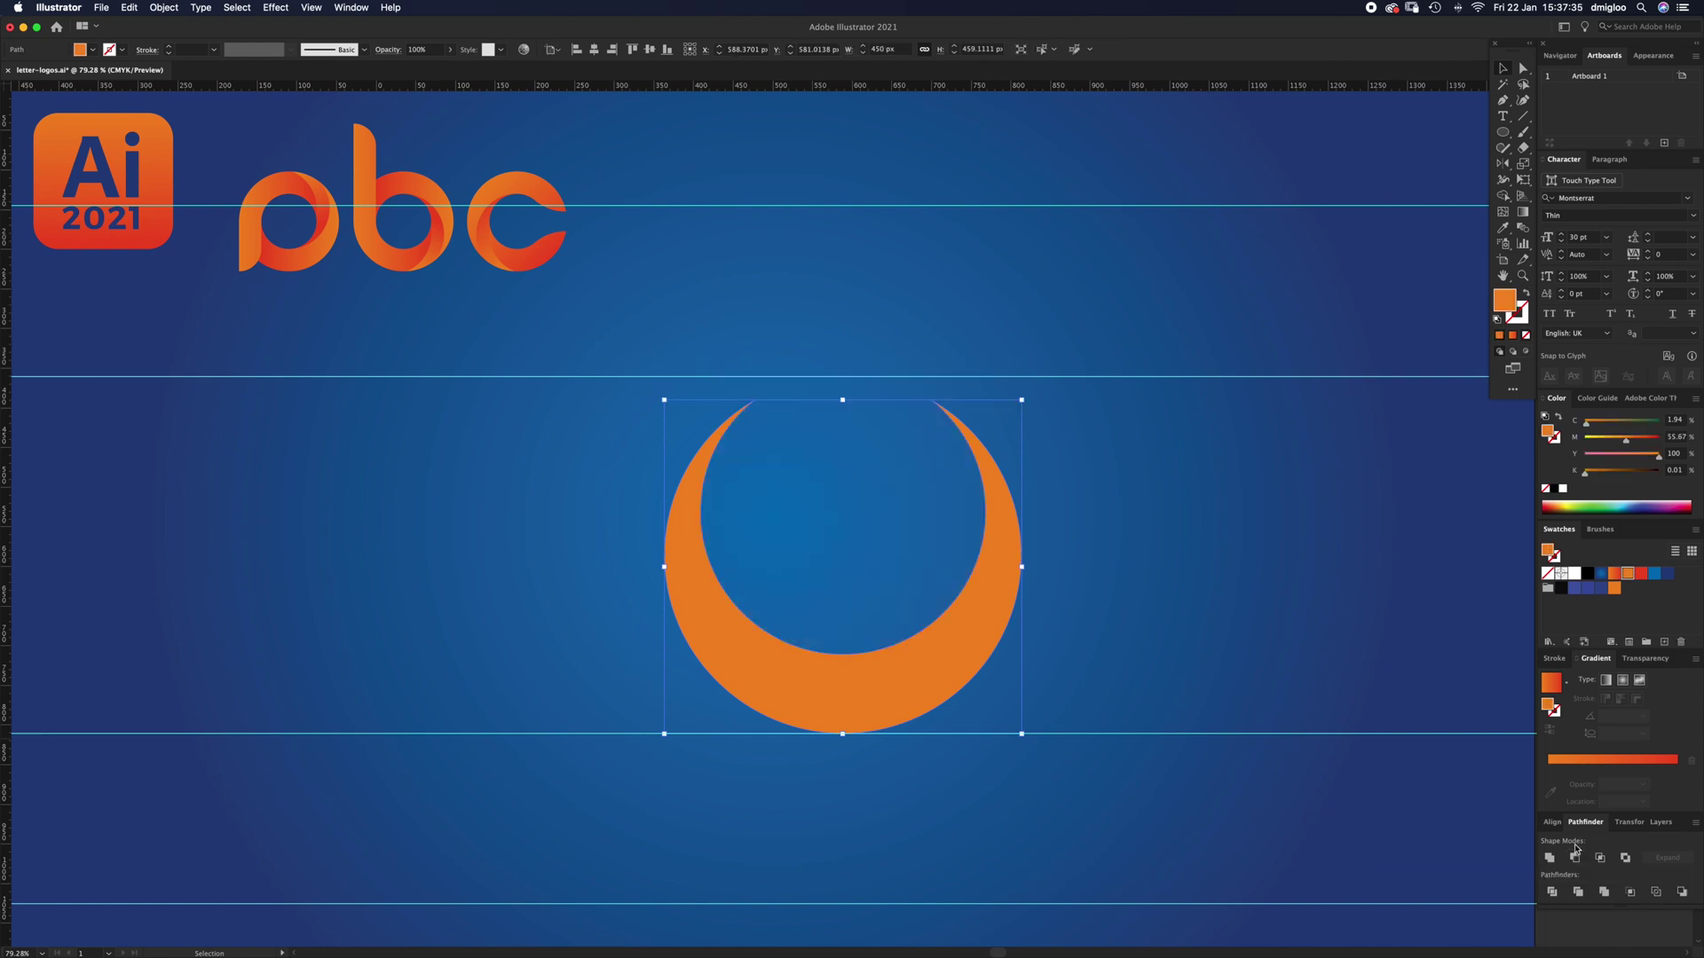
{"action": "left_click", "coordinate": [1116, 530]}
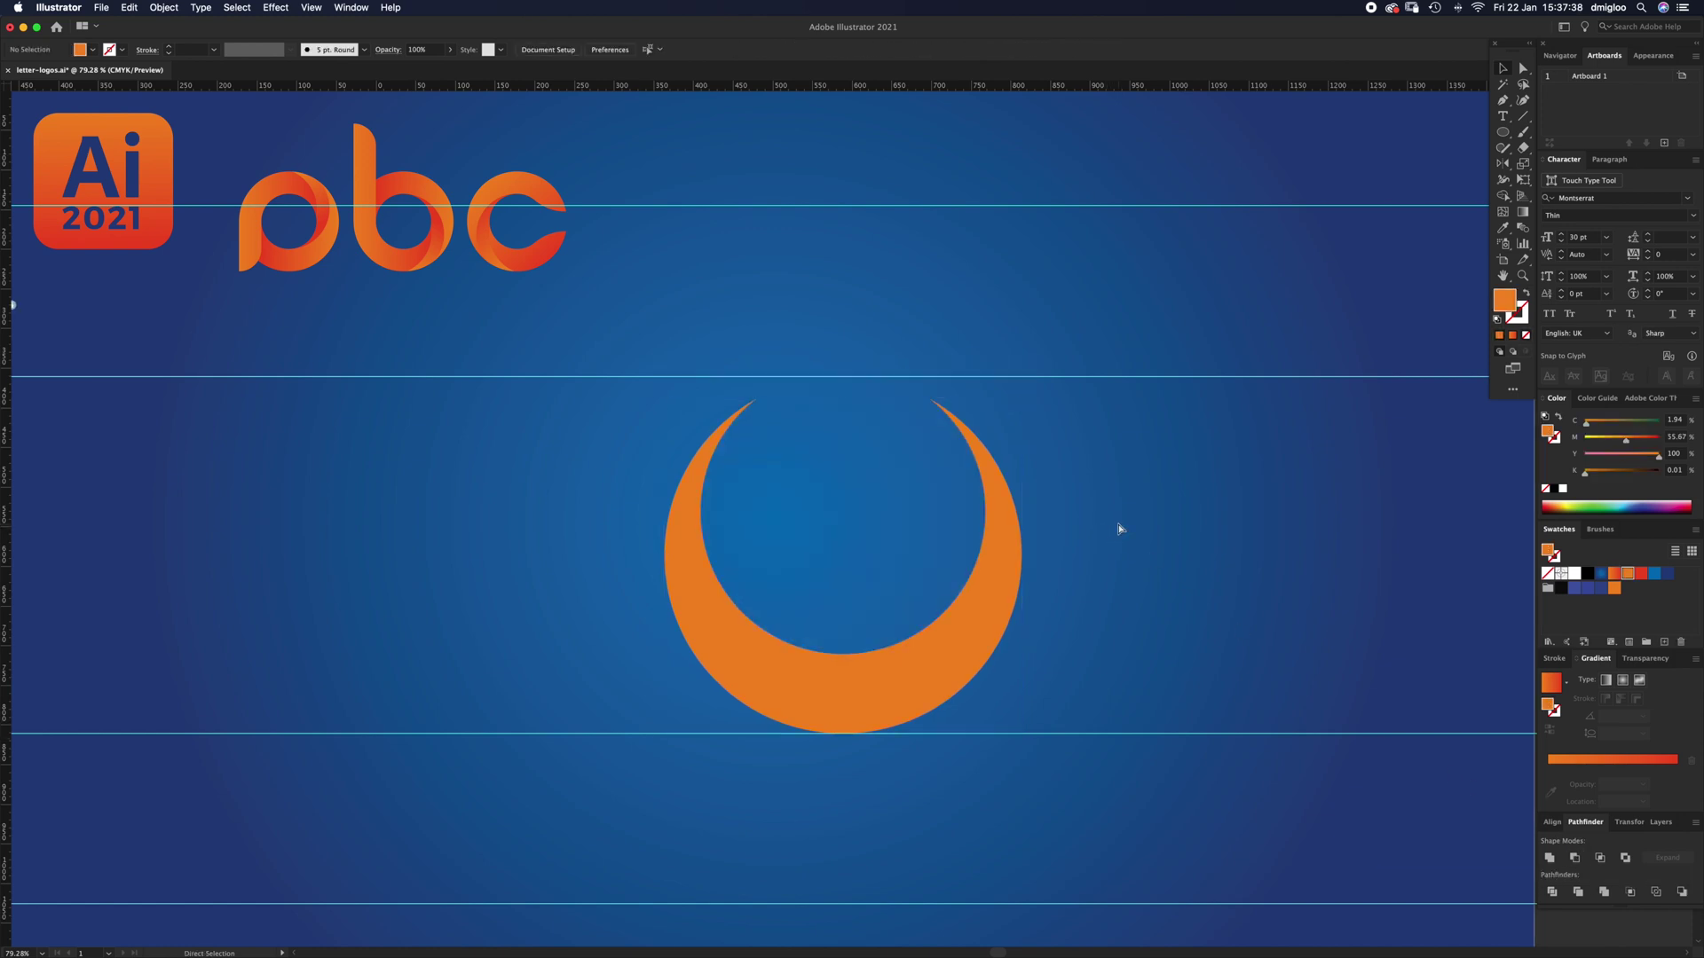
Step: Paste a copy of the full ring in place over the crescent, undoing a trial move of it
{"action": "key", "text": "super+f"}
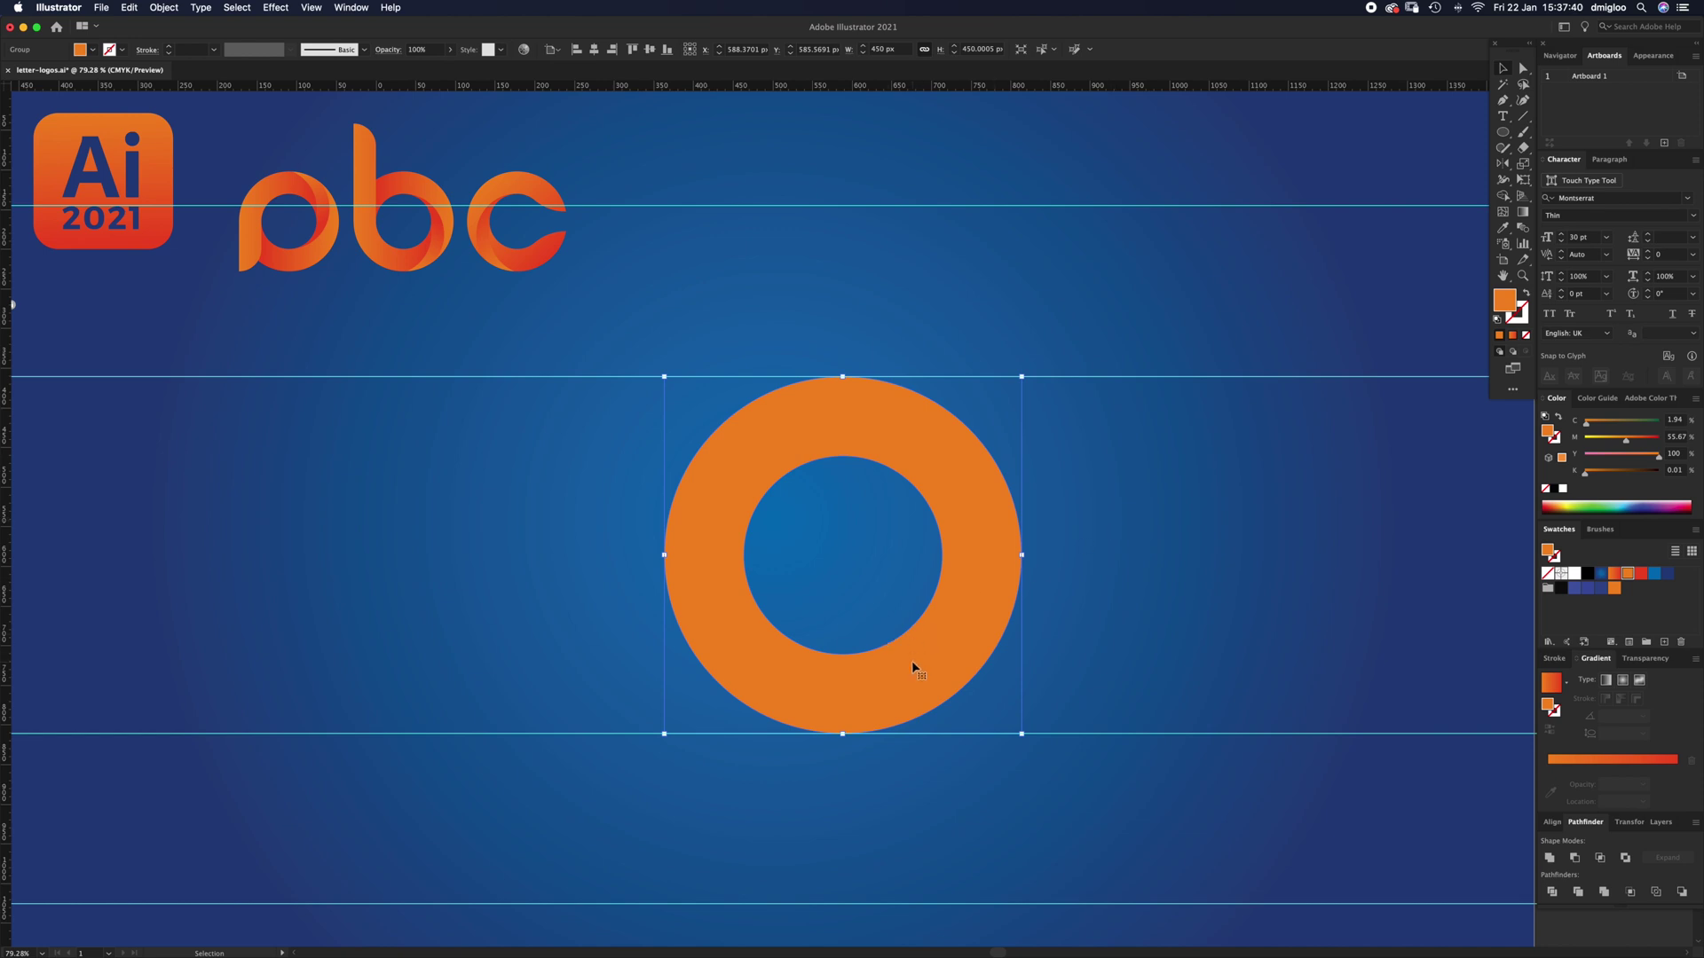
{"action": "left_click_drag", "start_coordinate": [947, 662], "coordinate": [1074, 562]}
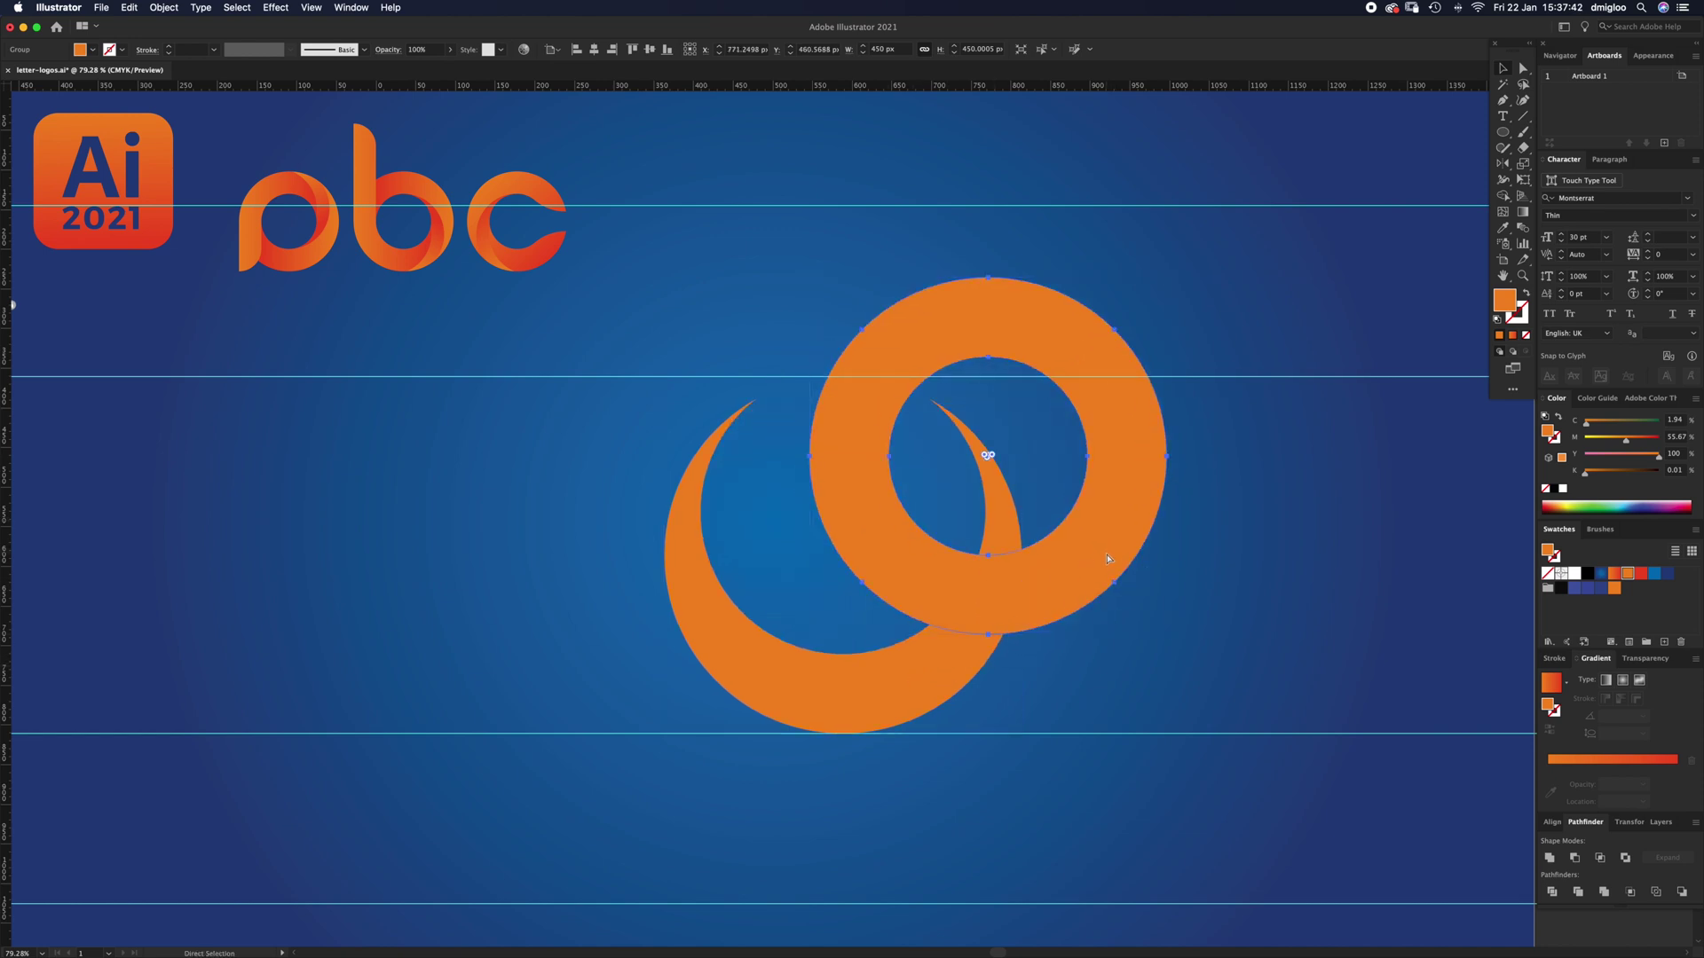
{"action": "key", "text": "super+z"}
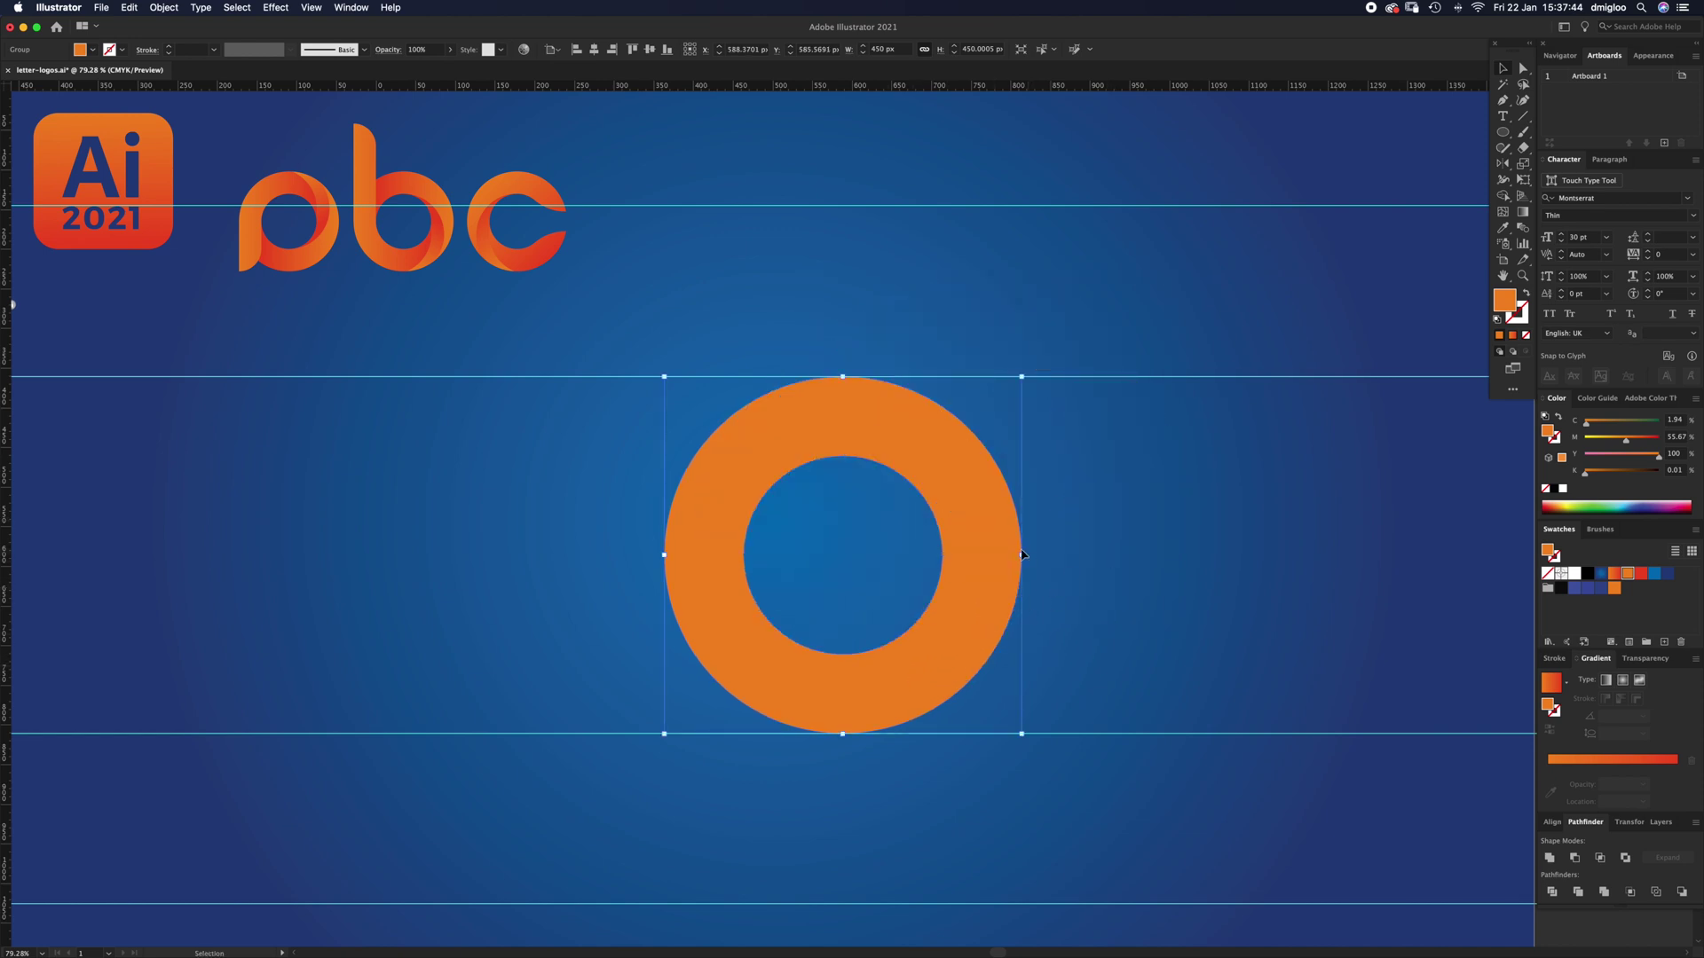
Step: Arrange the pasted ring behind the crescent but in front of the blue background
{"action": "key", "text": "a"}
{"action": "key", "text": "super+shift+["}
{"action": "key", "text": "a"}
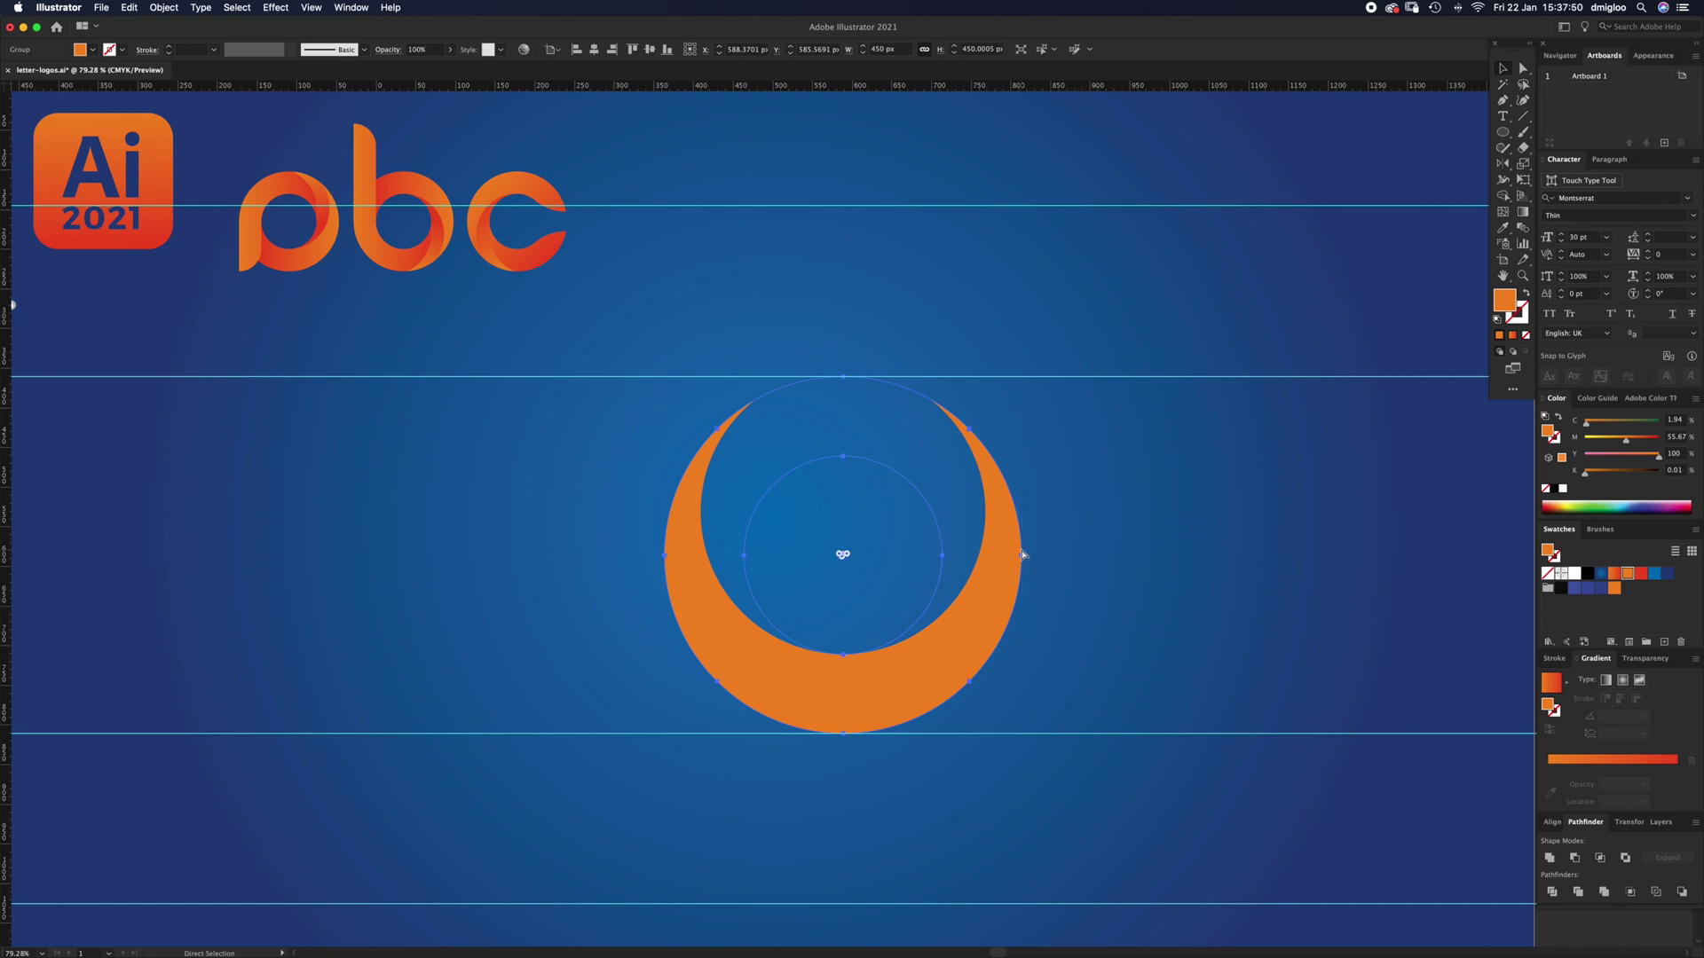
{"action": "key", "text": "super+]"}
{"action": "left_click", "coordinate": [1120, 570]}
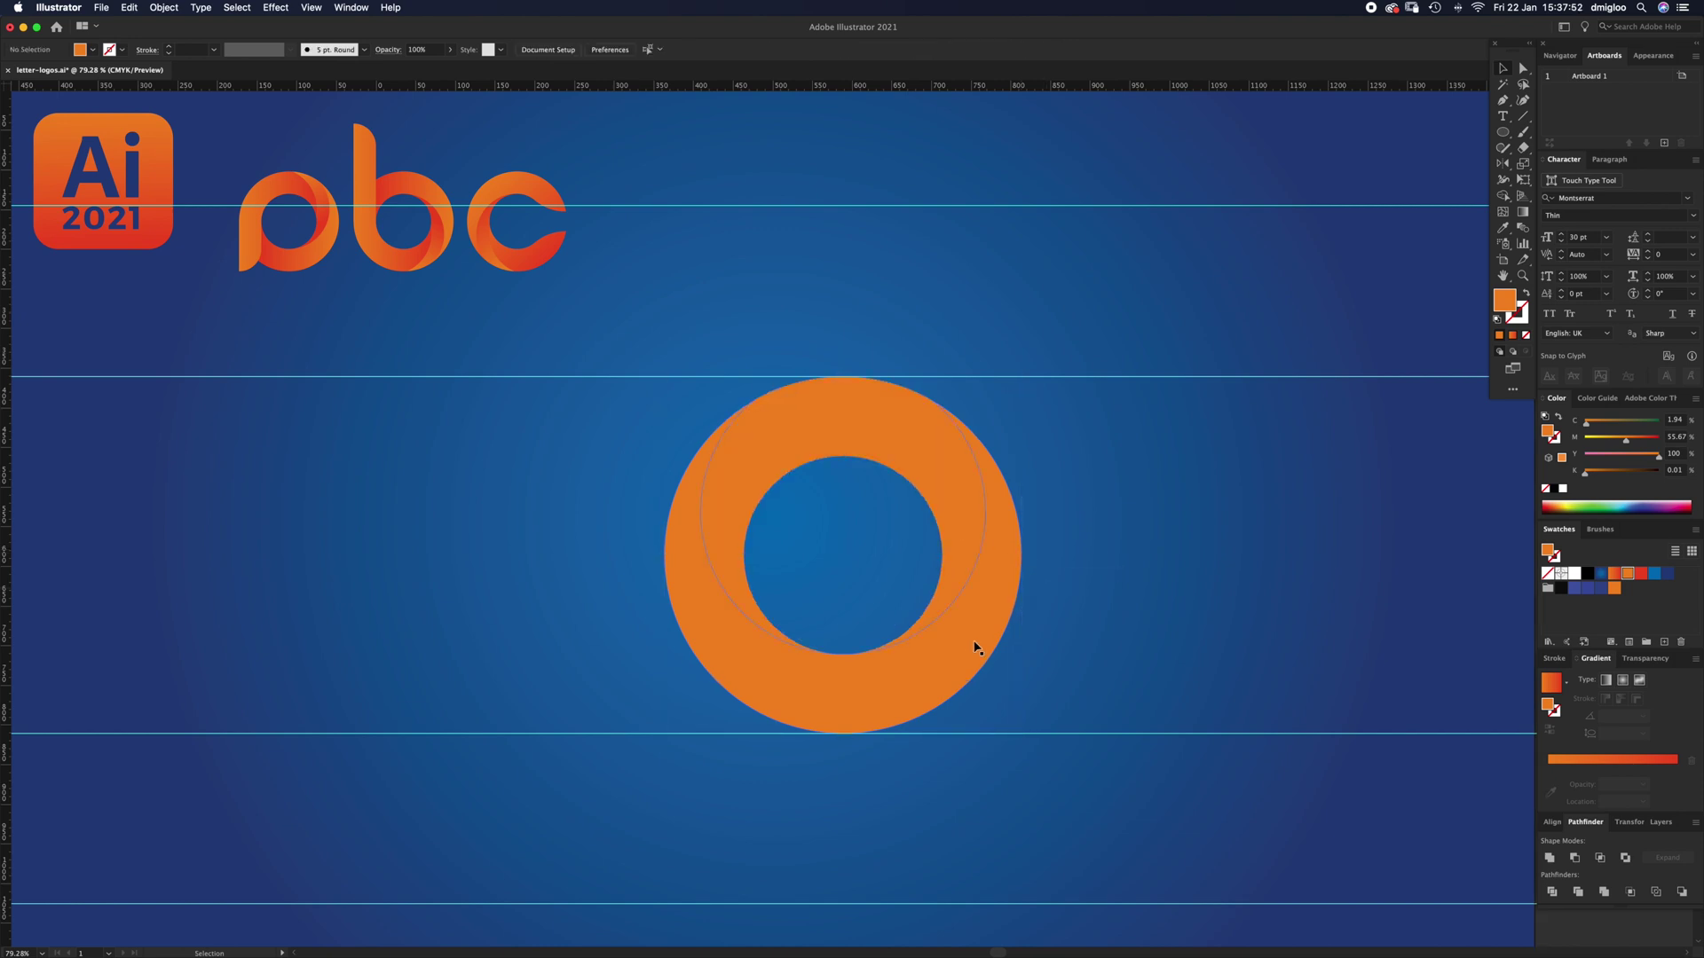
Step: Fill the crescent with the orange-red gradient and reverse it so it runs from red to orange at 0°
{"action": "left_click", "coordinate": [974, 644]}
{"action": "left_click", "coordinate": [1615, 573]}
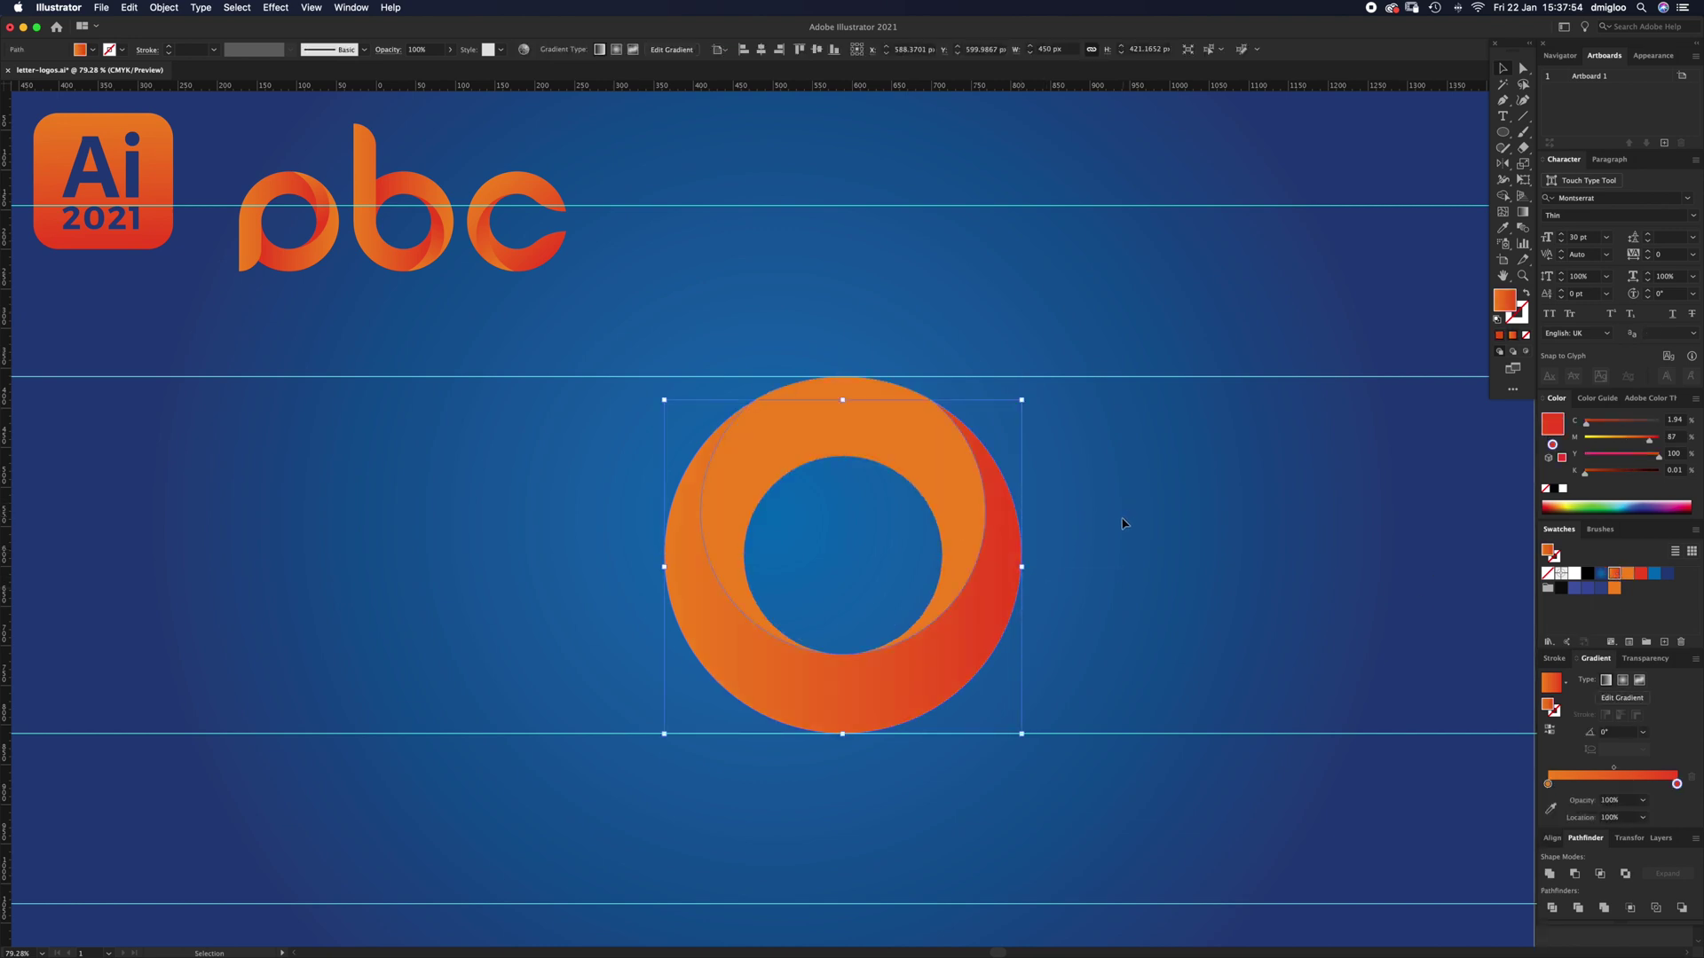
{"action": "left_click", "coordinate": [1522, 214]}
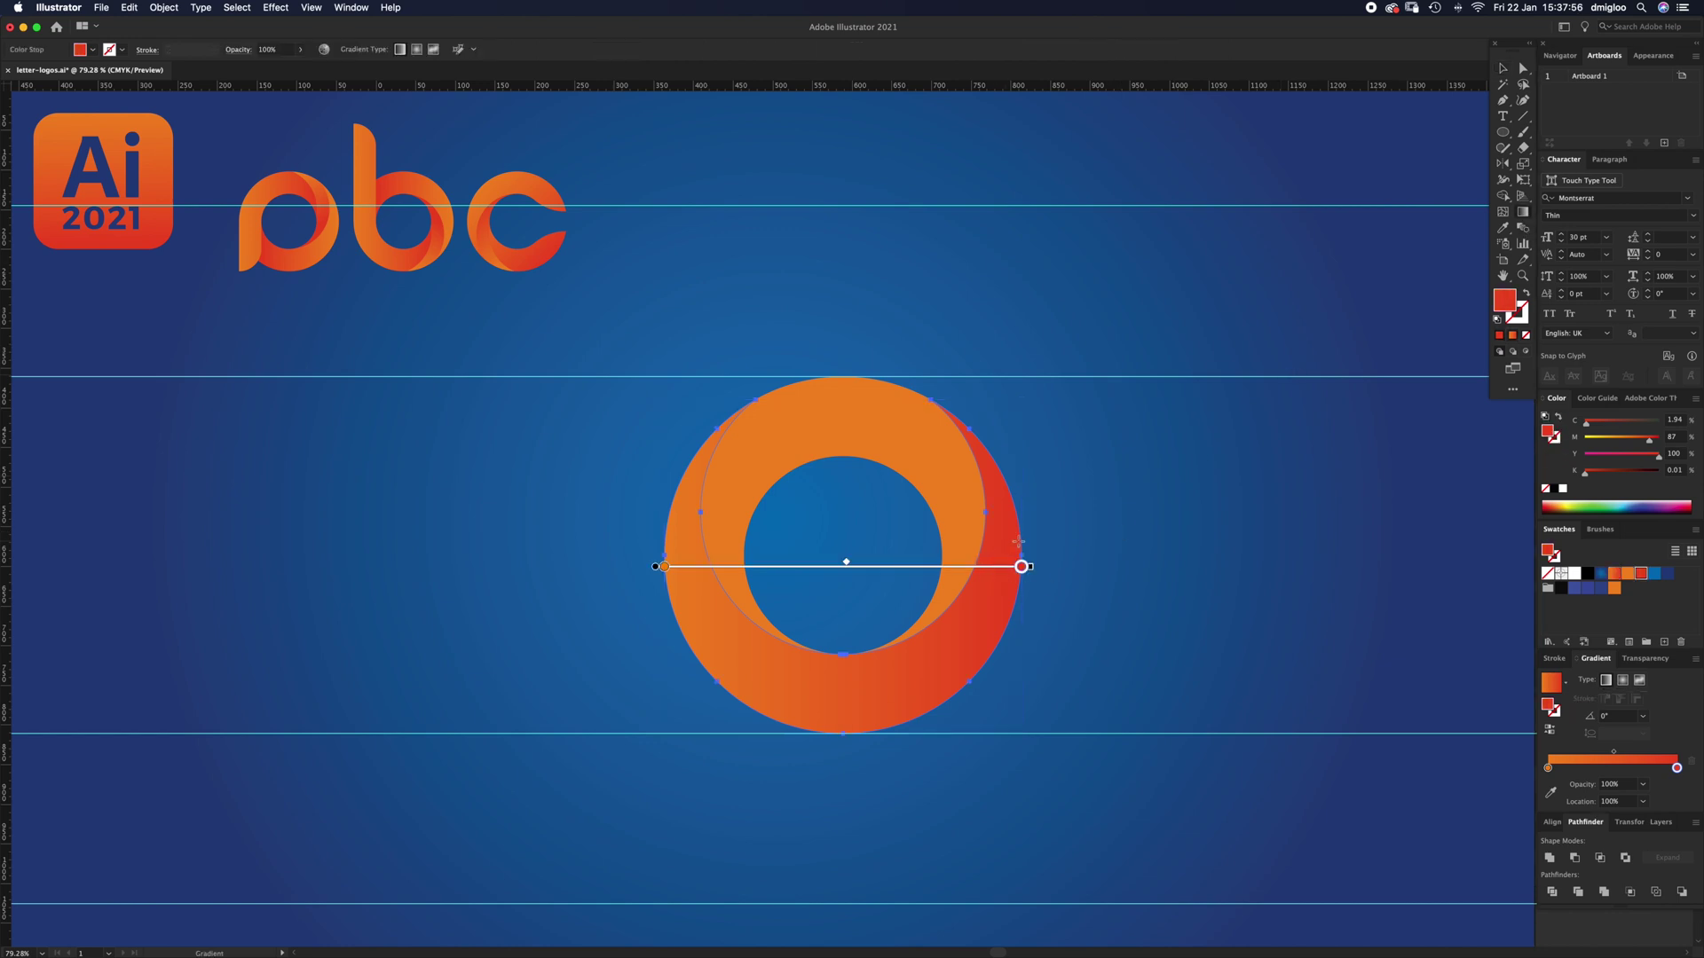
{"action": "left_click", "coordinate": [1550, 730]}
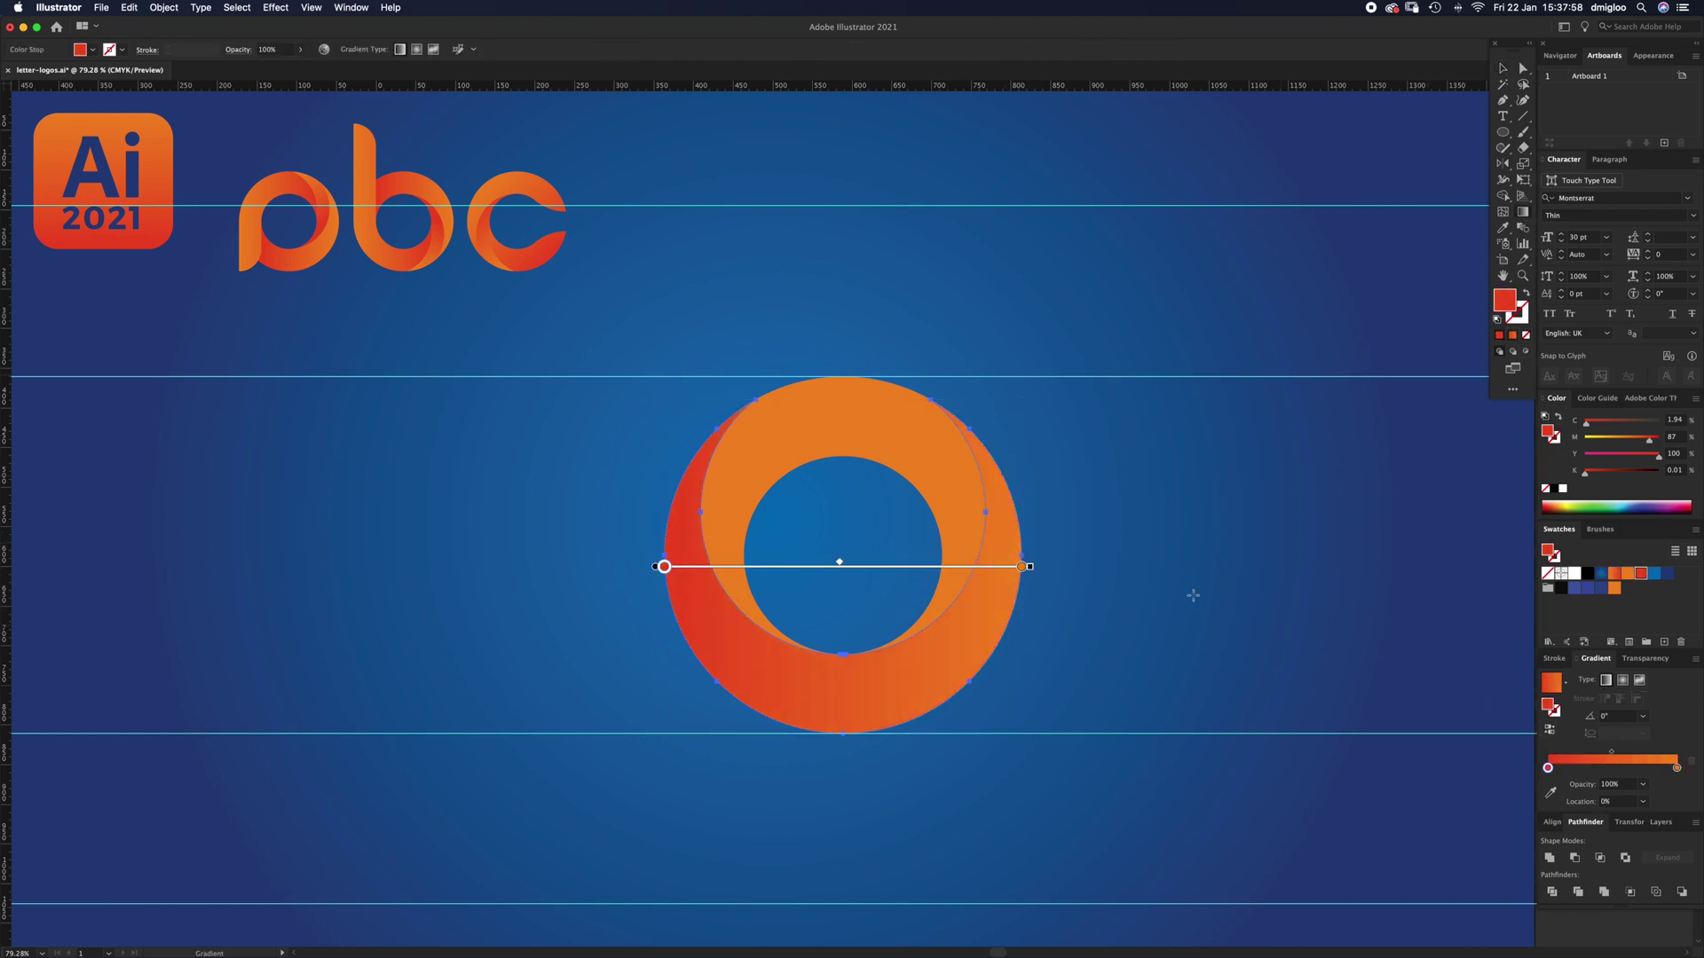
{"action": "key", "text": "v"}
{"action": "left_click", "coordinate": [1170, 580]}
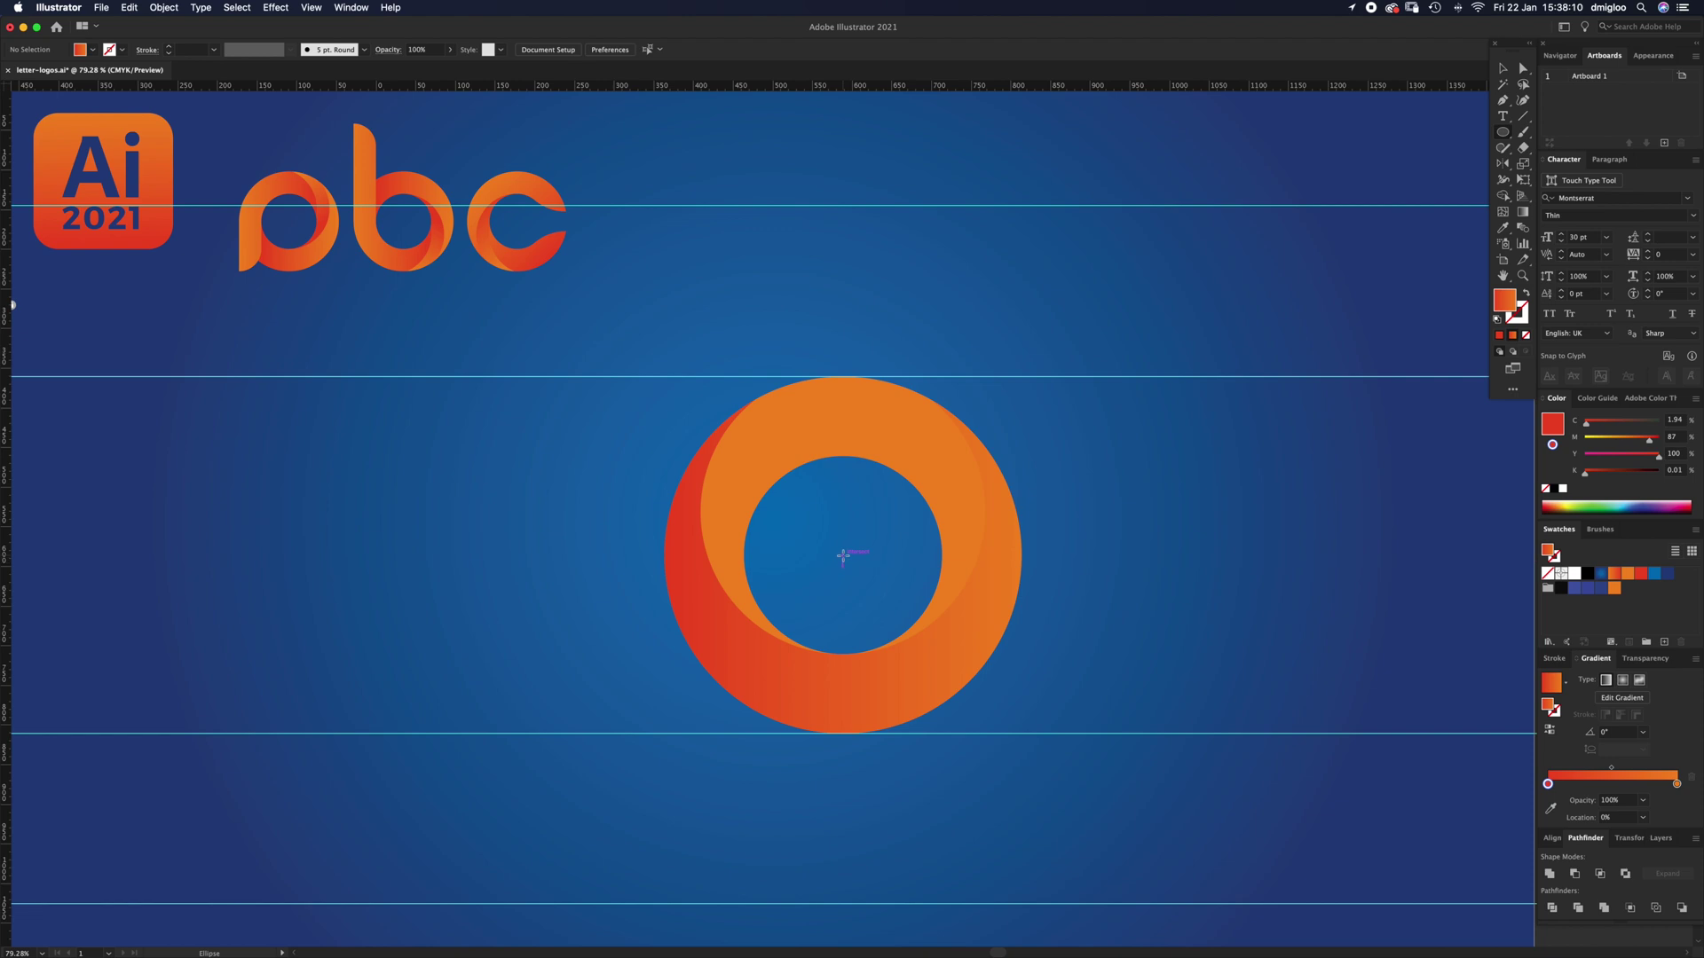
Step: Draw a 250 px circle over the ring's hole and enlarge it diagonally up and left to about 374 px
{"action": "left_click_drag", "start_coordinate": [843, 558], "coordinate": [963, 588]}
{"action": "key", "text": "v"}
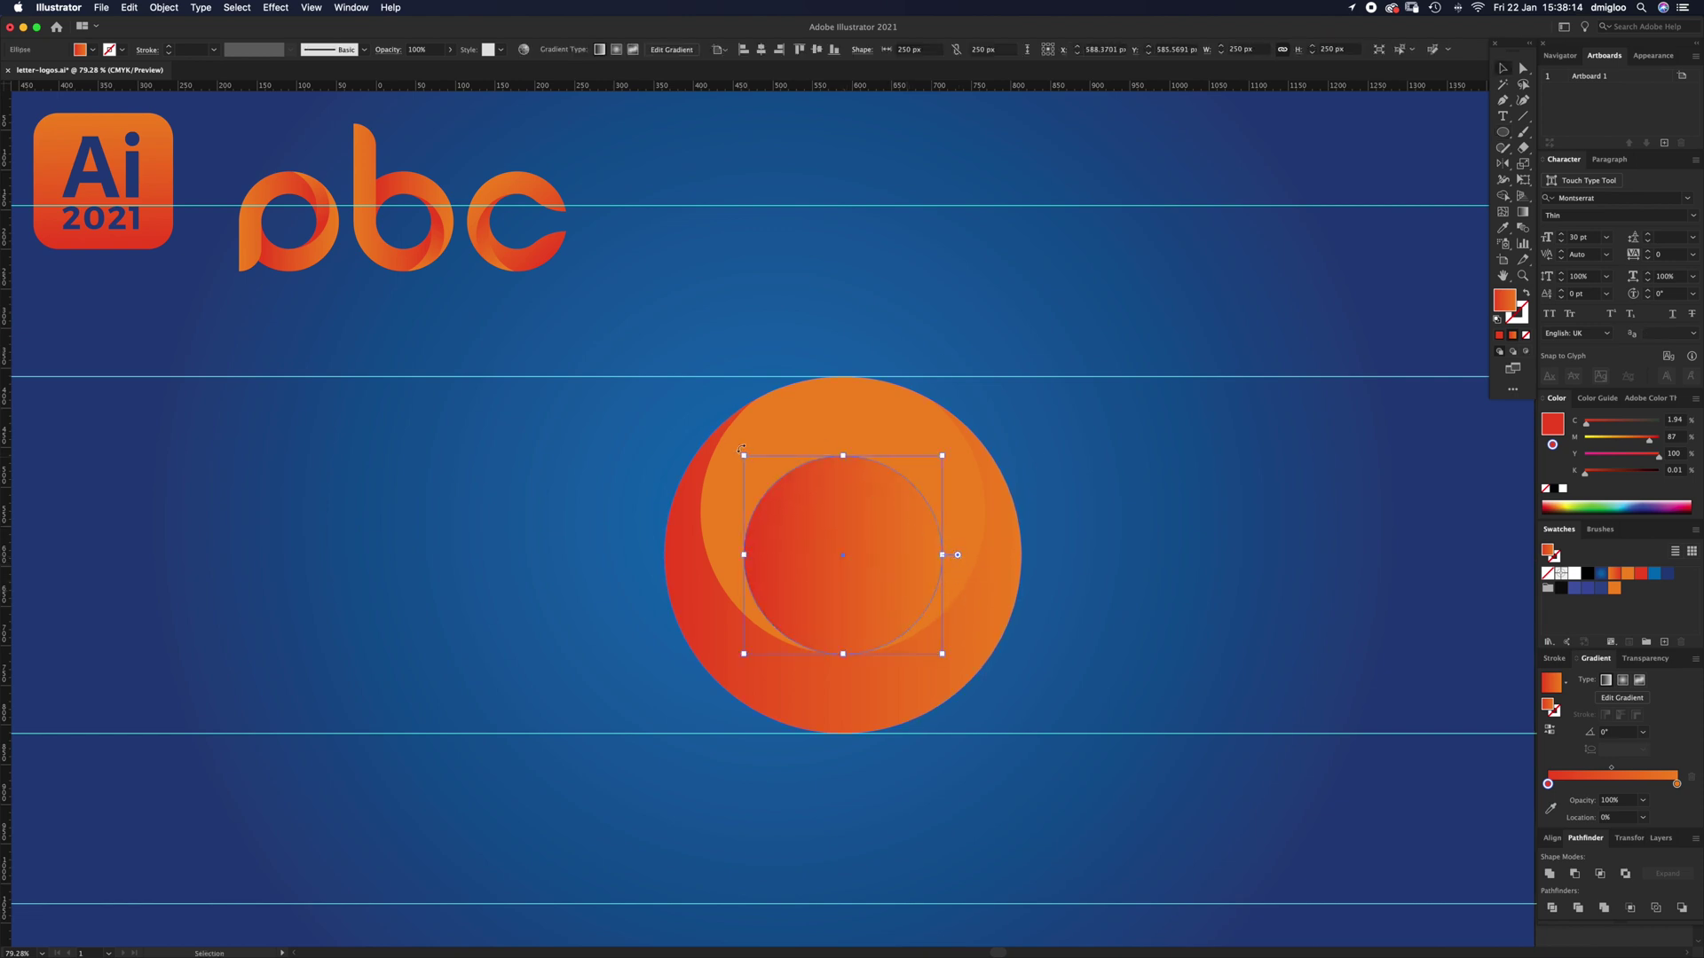
{"action": "left_click_drag", "start_coordinate": [744, 456], "coordinate": [636, 358]}
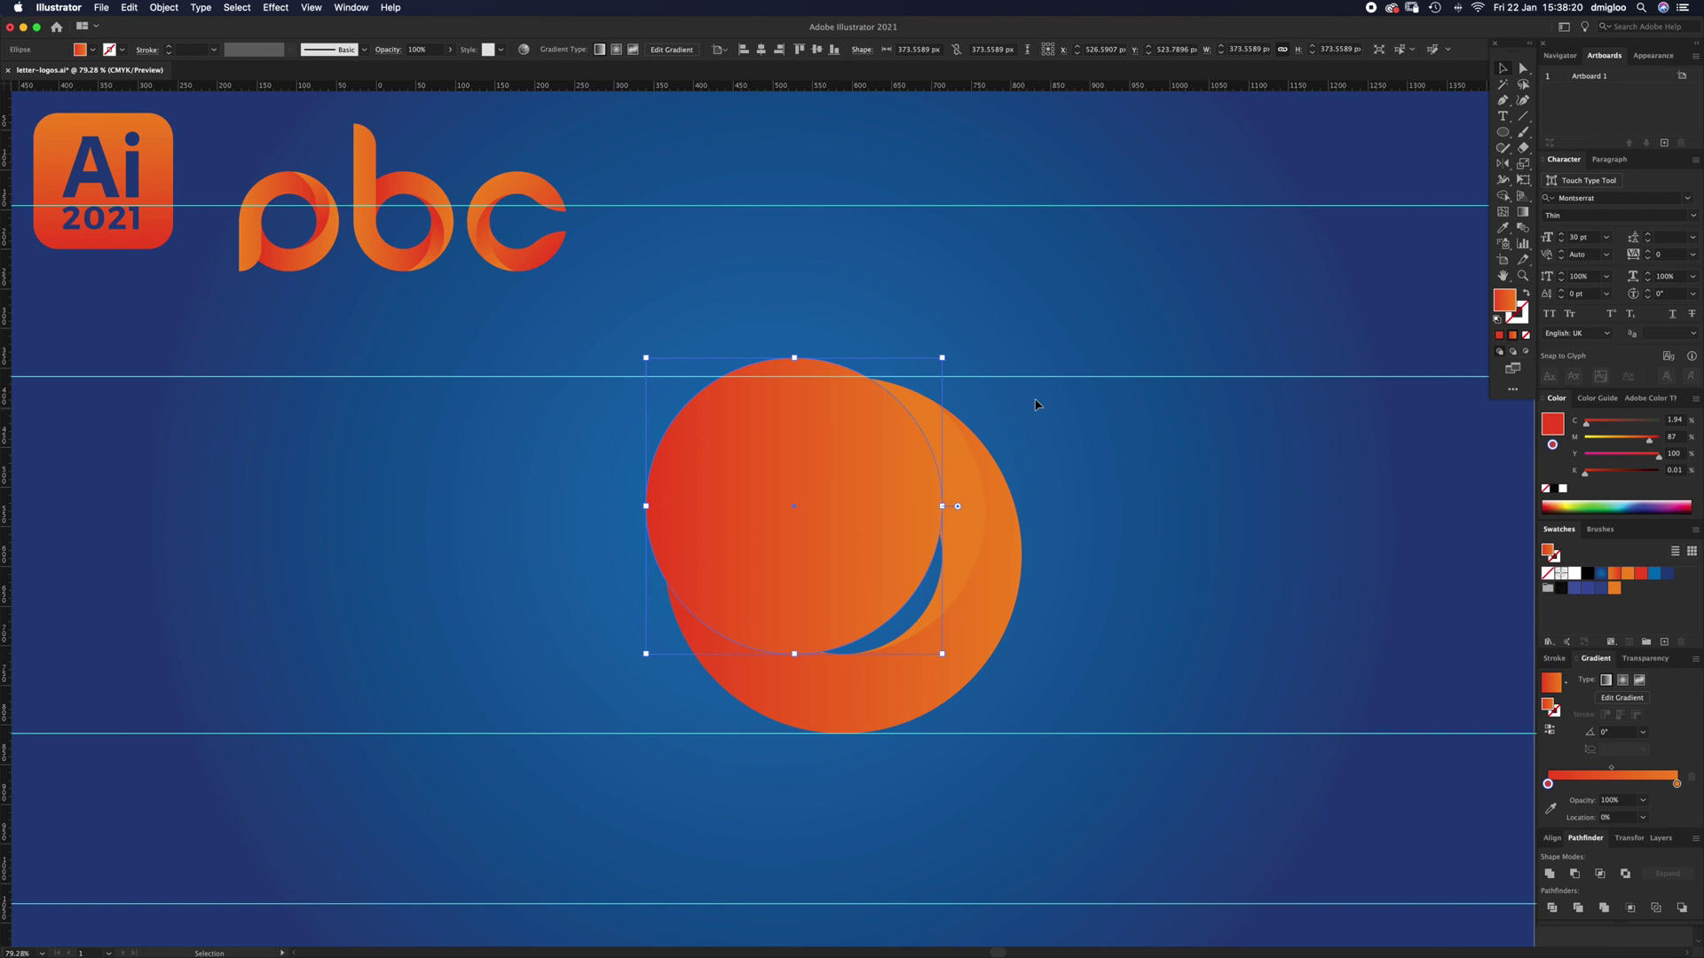
Step: Subtract the enlarged circle from the full ring with Minus Front to form a second crescent
{"action": "left_click", "coordinate": [1007, 450]}
{"action": "left_click", "coordinate": [893, 488]}
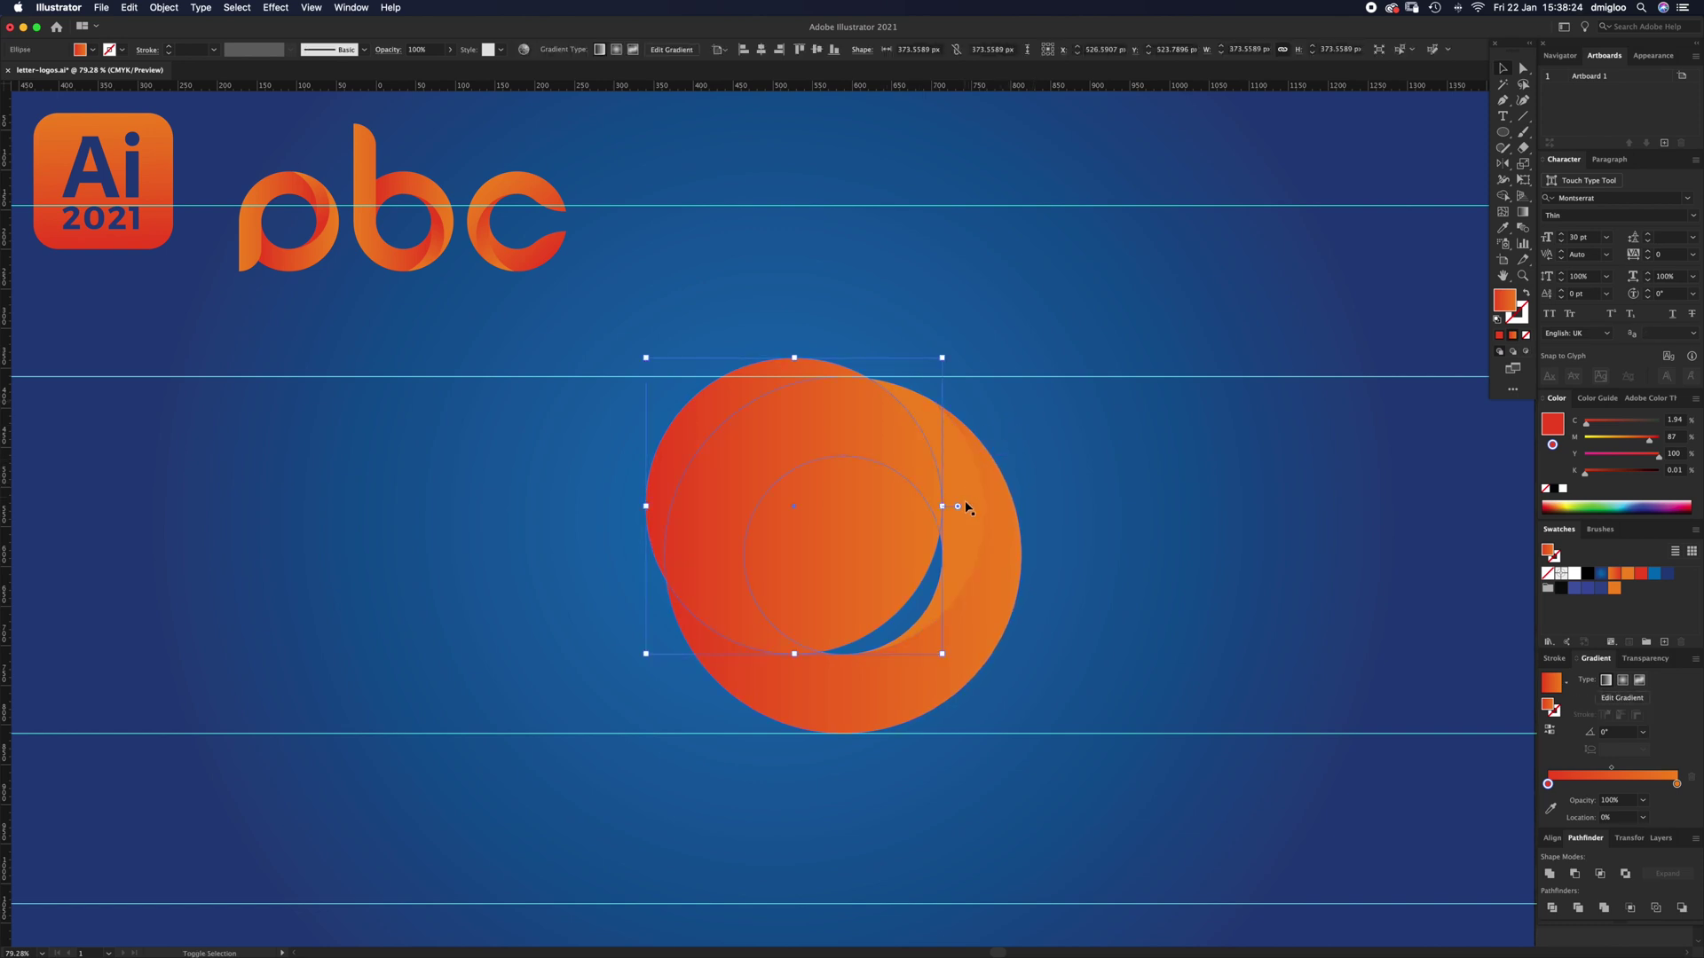
{"action": "left_click", "coordinate": [966, 490], "text": "shift"}
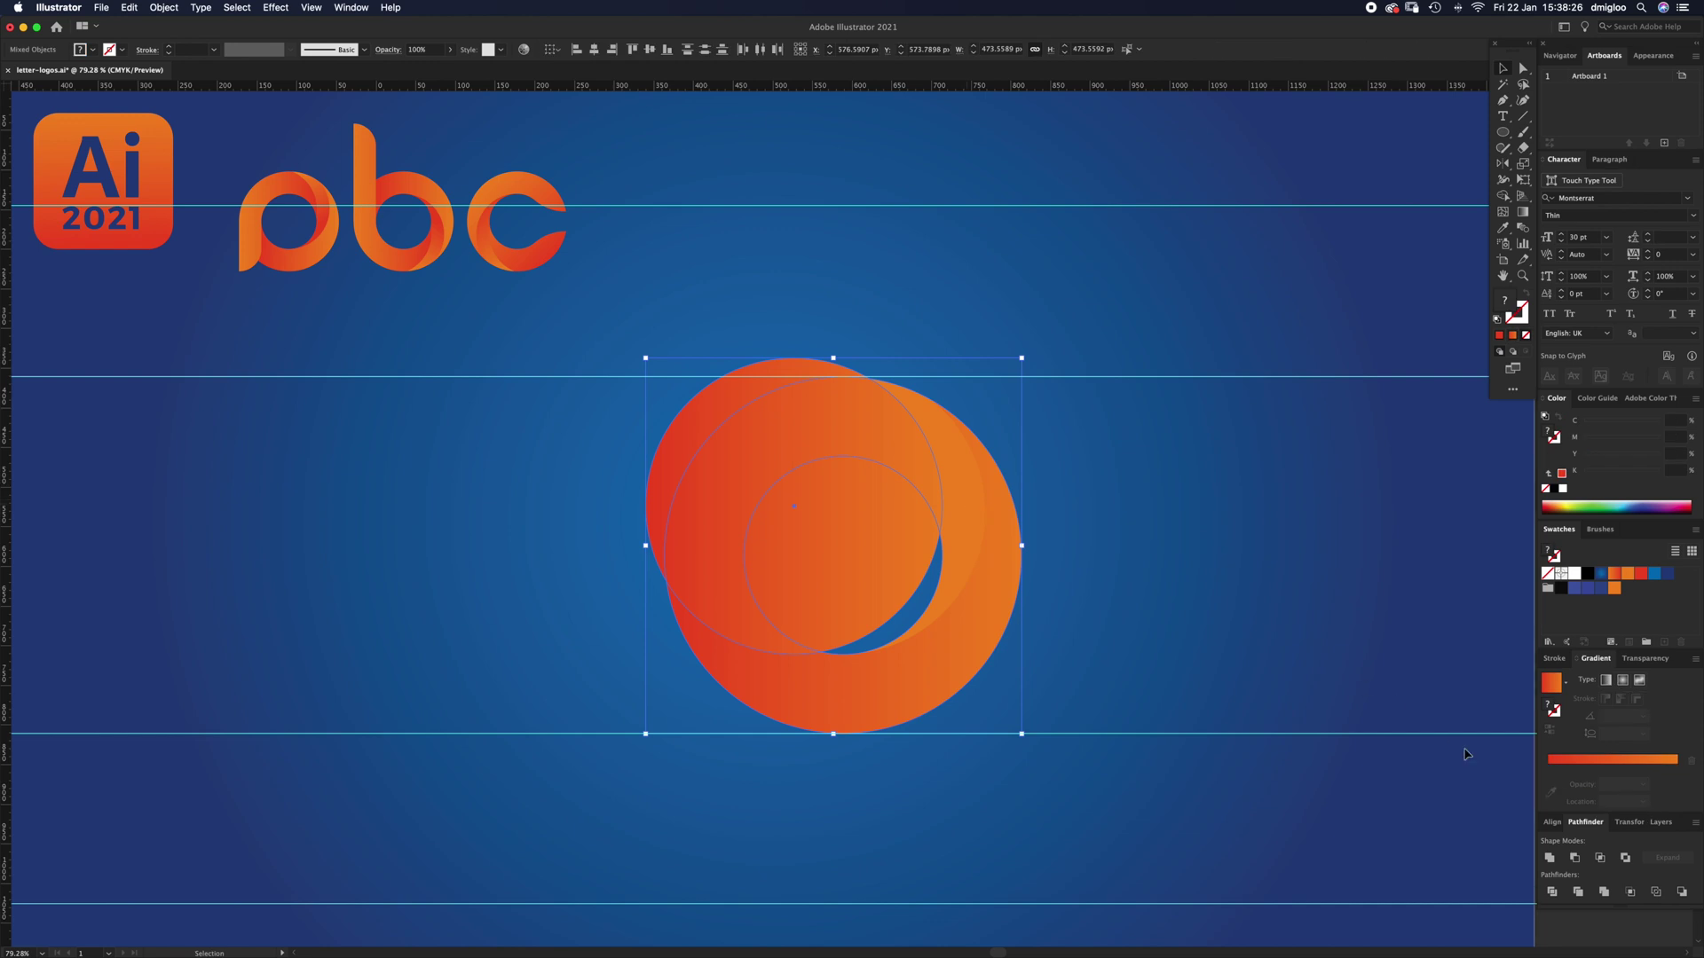
{"action": "left_click", "coordinate": [1575, 858]}
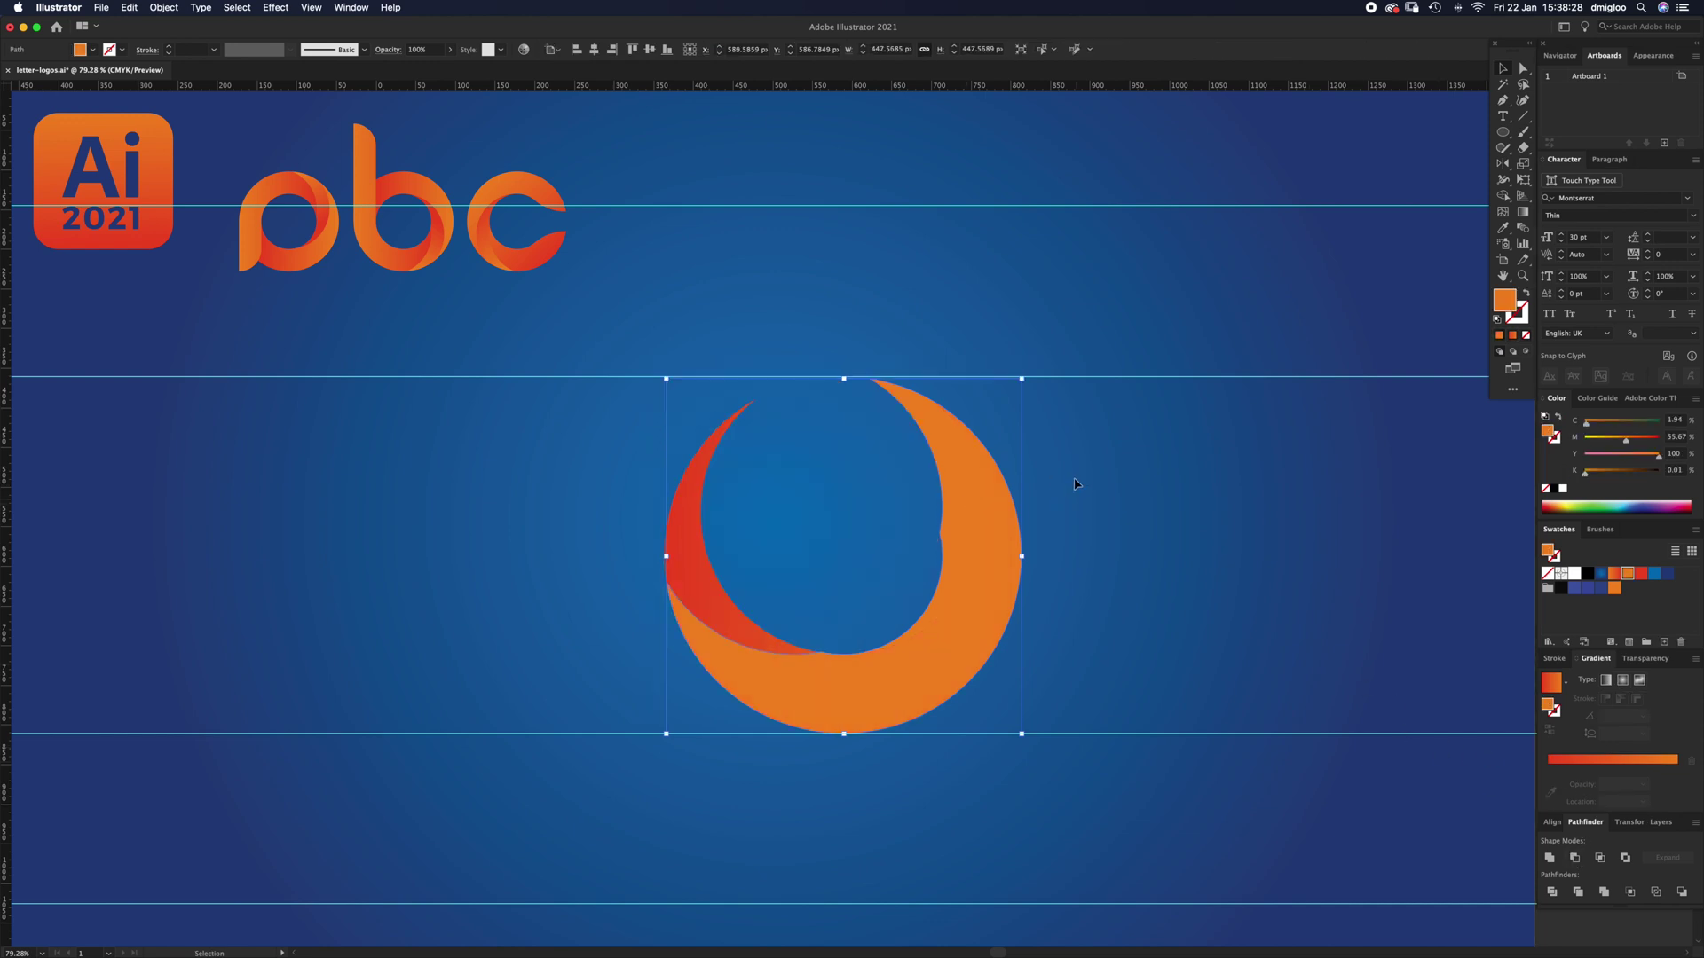
Step: Arrange the second crescent behind the gradient-filled crescent
{"action": "key", "text": "a"}
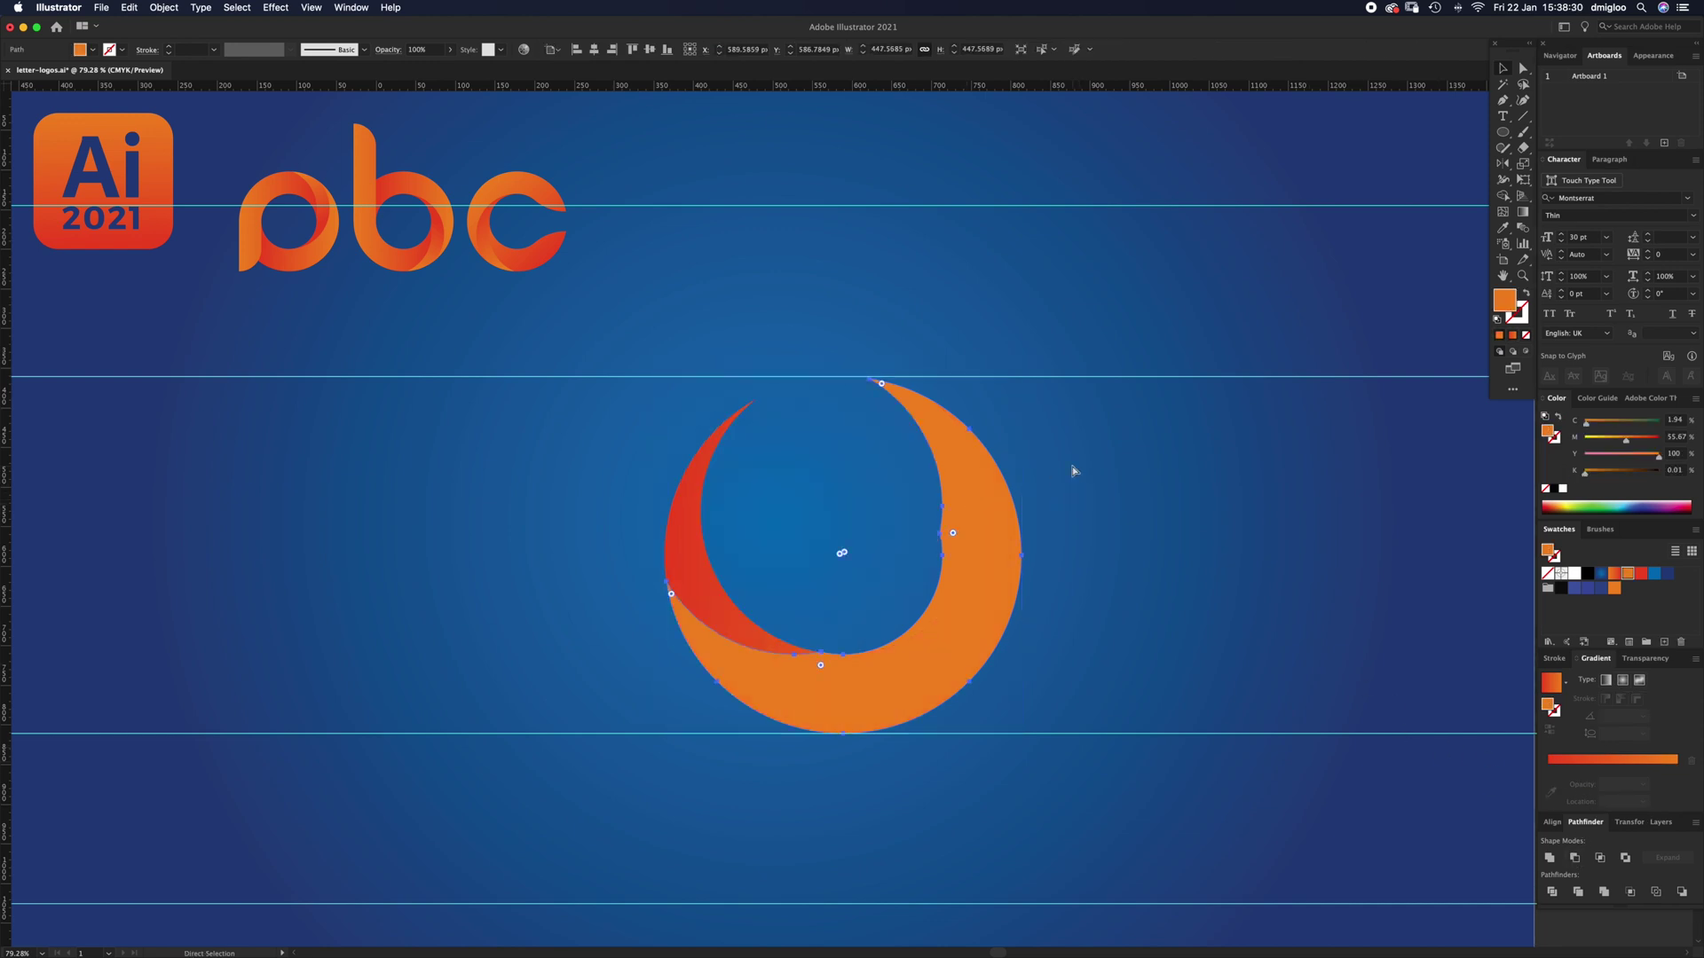
{"action": "key", "text": "period"}
{"action": "key", "text": "v"}
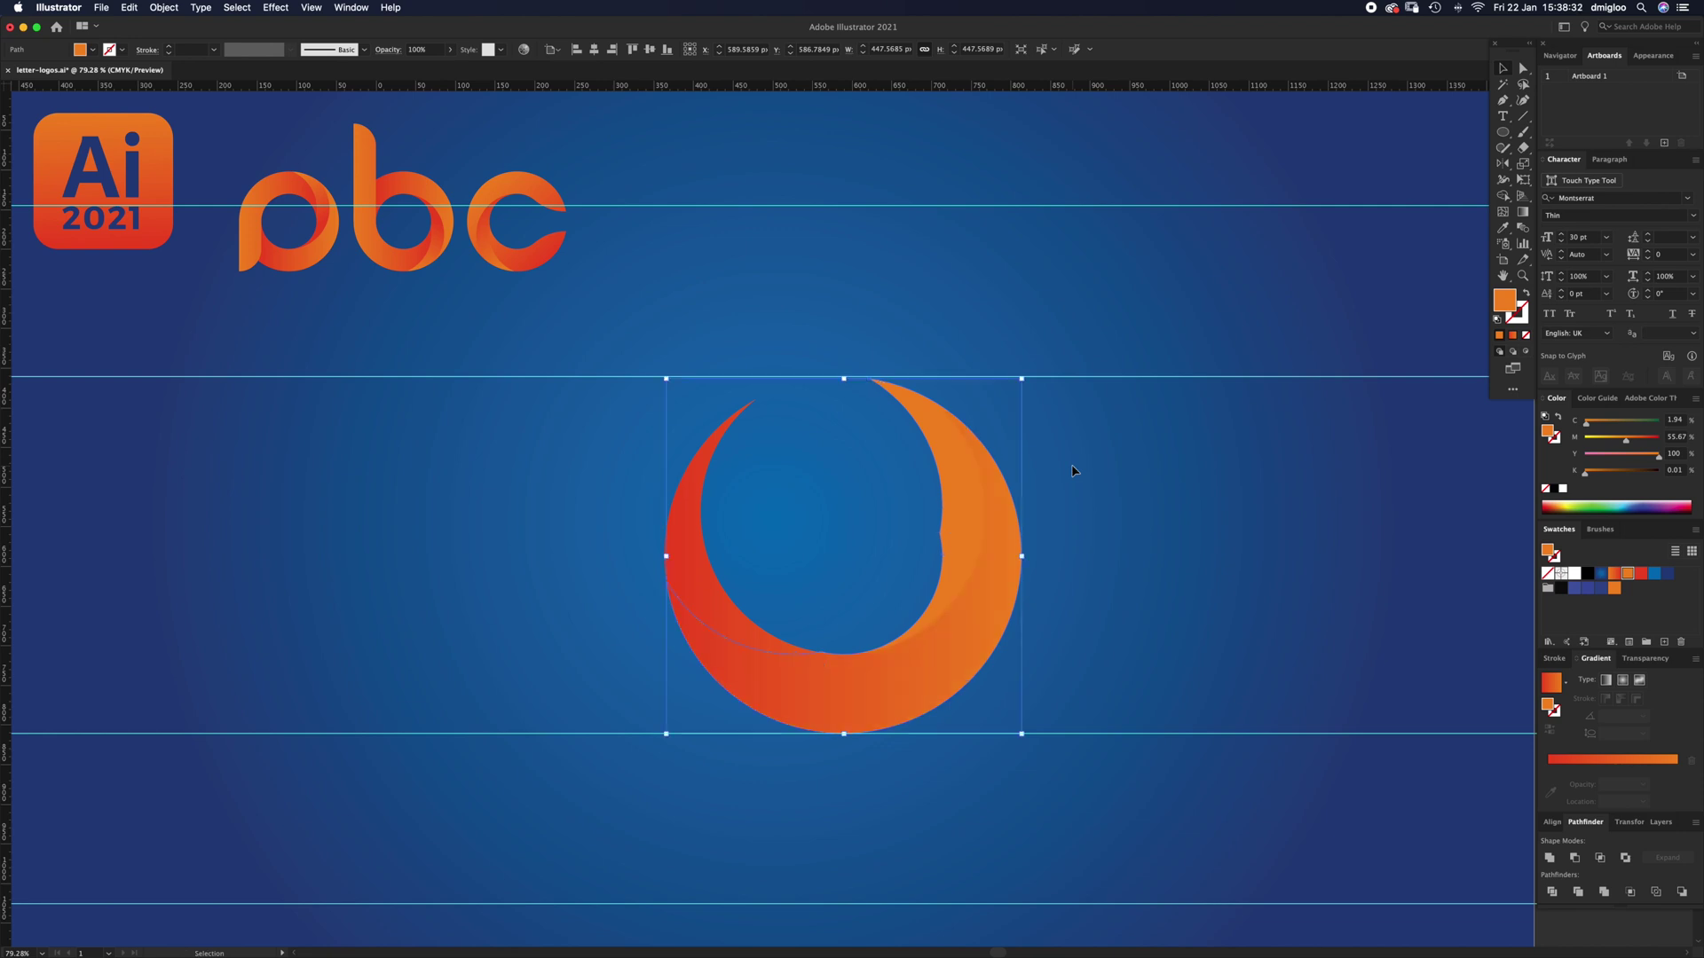
{"action": "left_click", "coordinate": [1133, 581]}
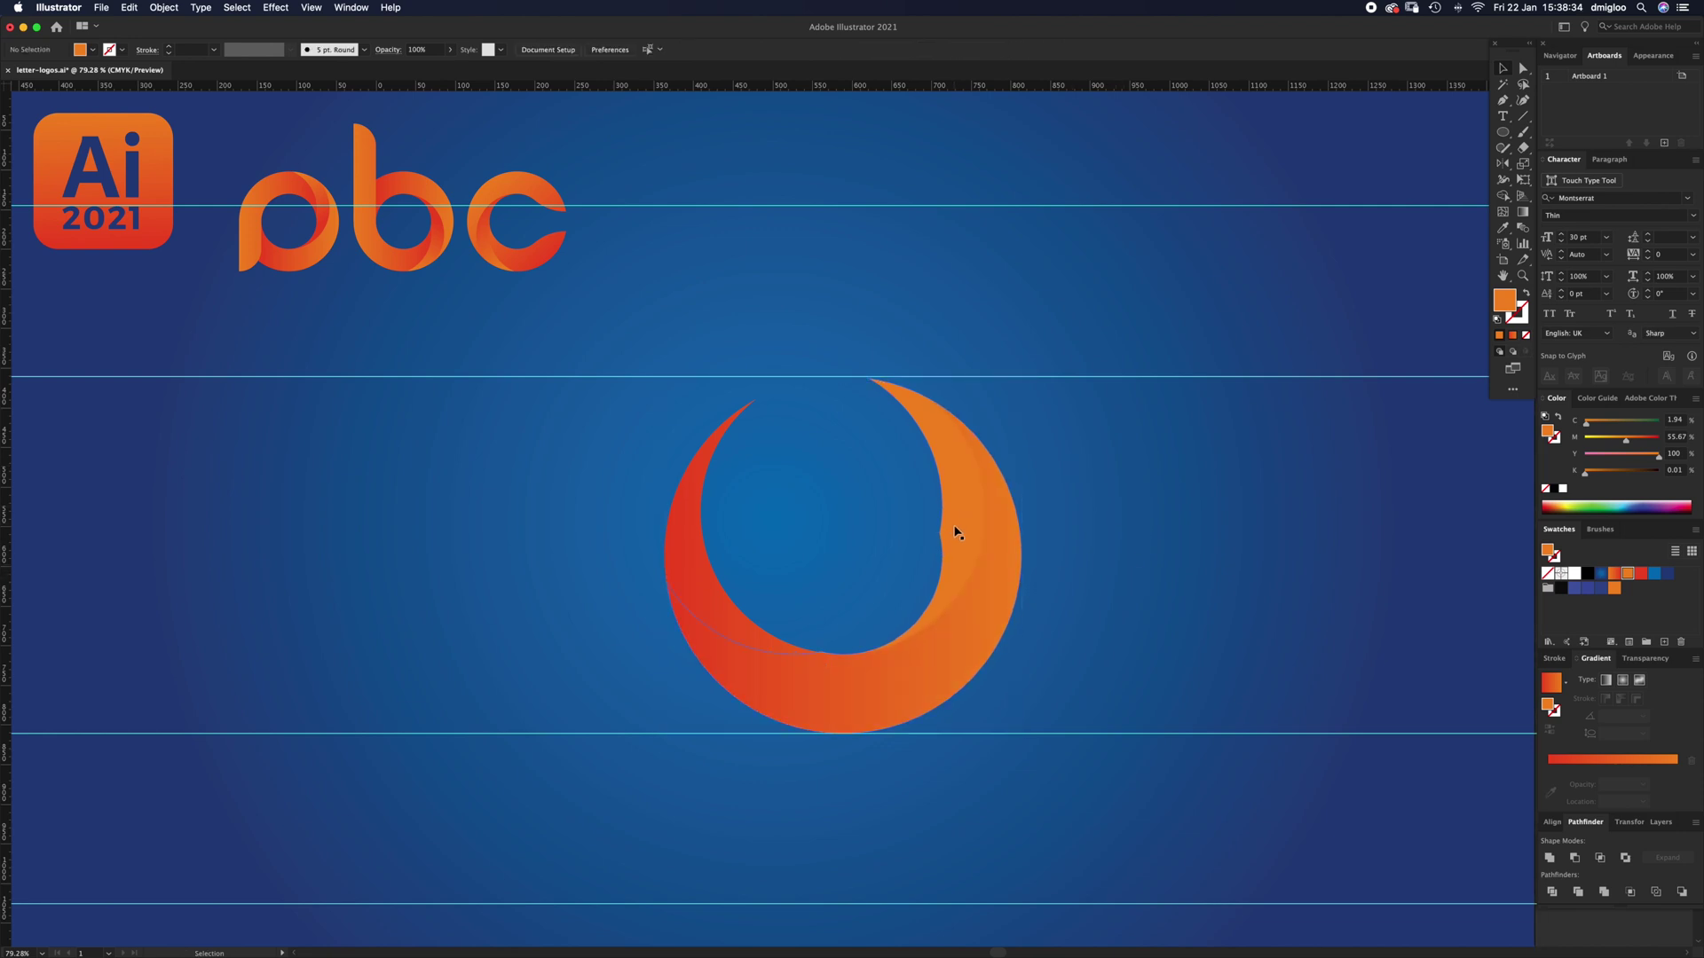
Step: Paste another copy of the full ring in place and arrange it behind both crescents, above the background
{"action": "key", "text": "super"}
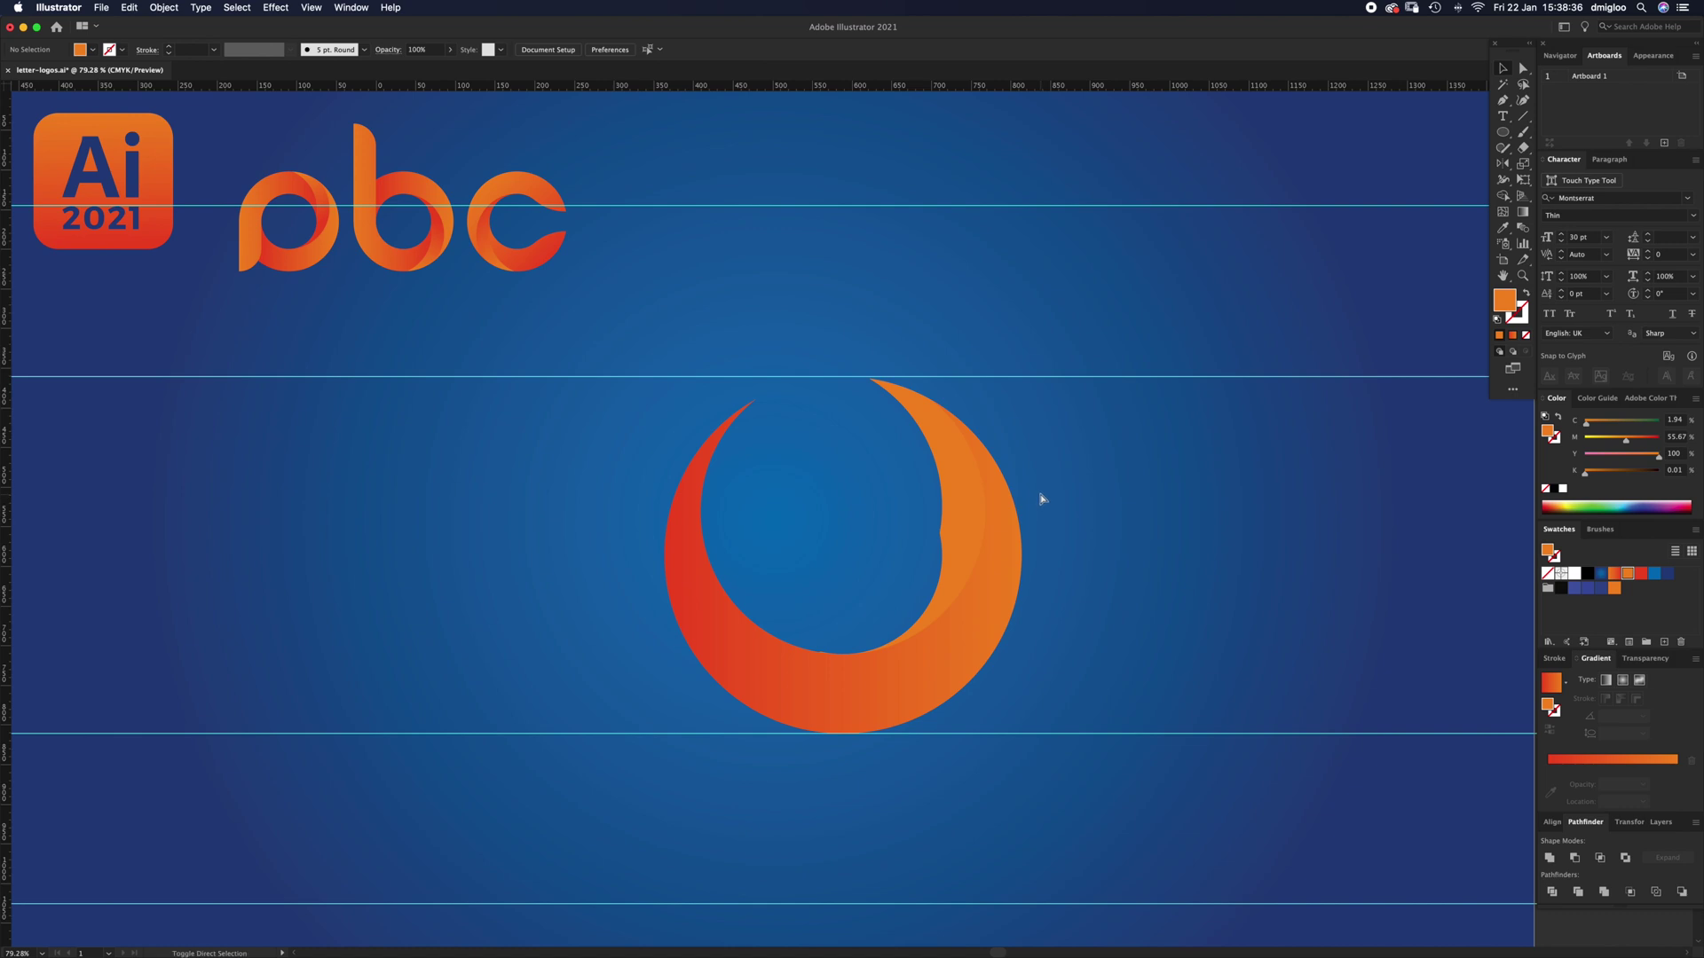
{"action": "key", "text": "super+z"}
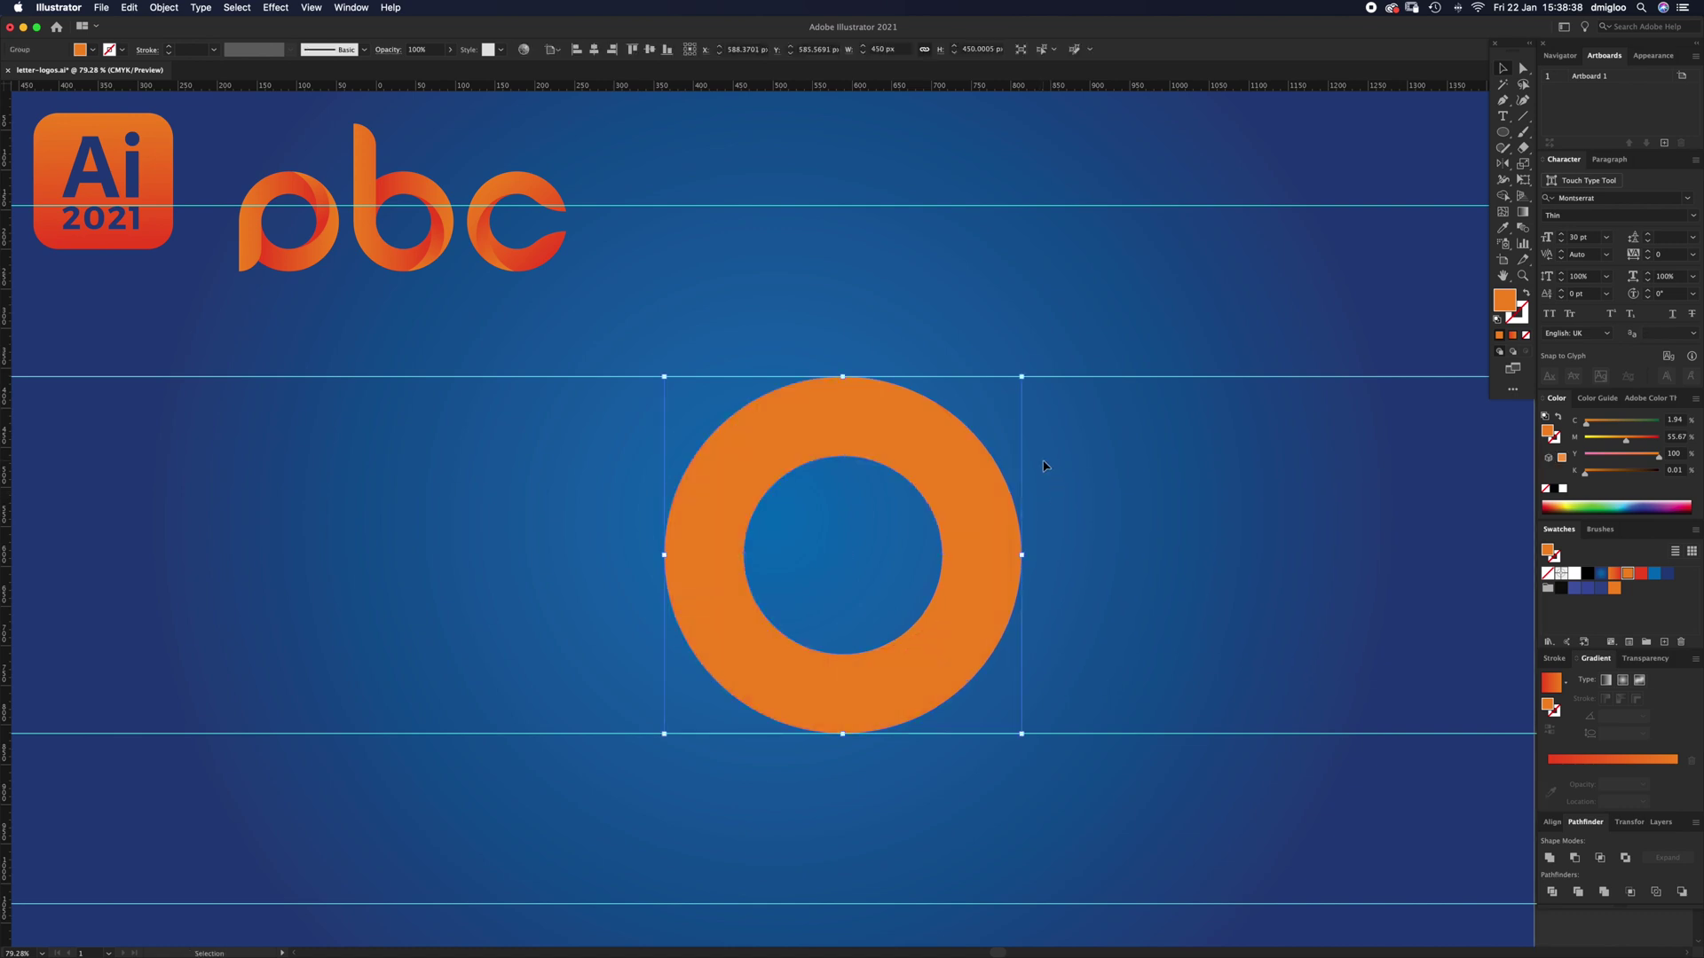
{"action": "key", "text": "super"}
{"action": "key", "text": "super+shift+z"}
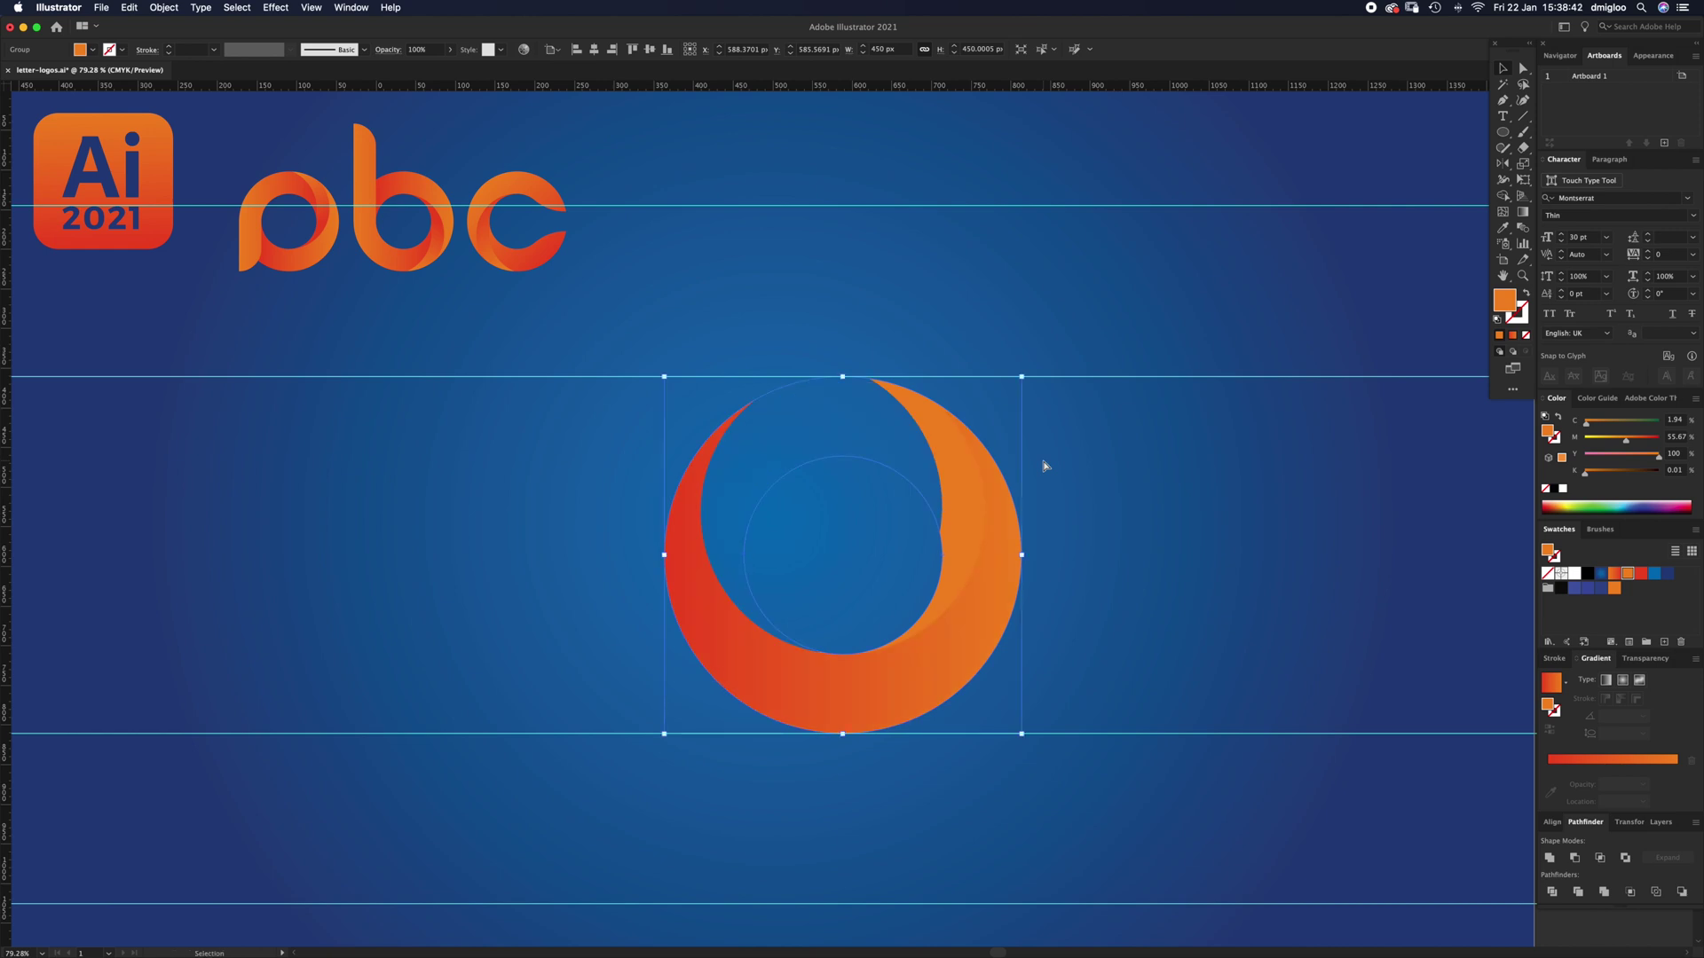
{"action": "key", "text": "super+z"}
{"action": "left_click", "coordinate": [1157, 525]}
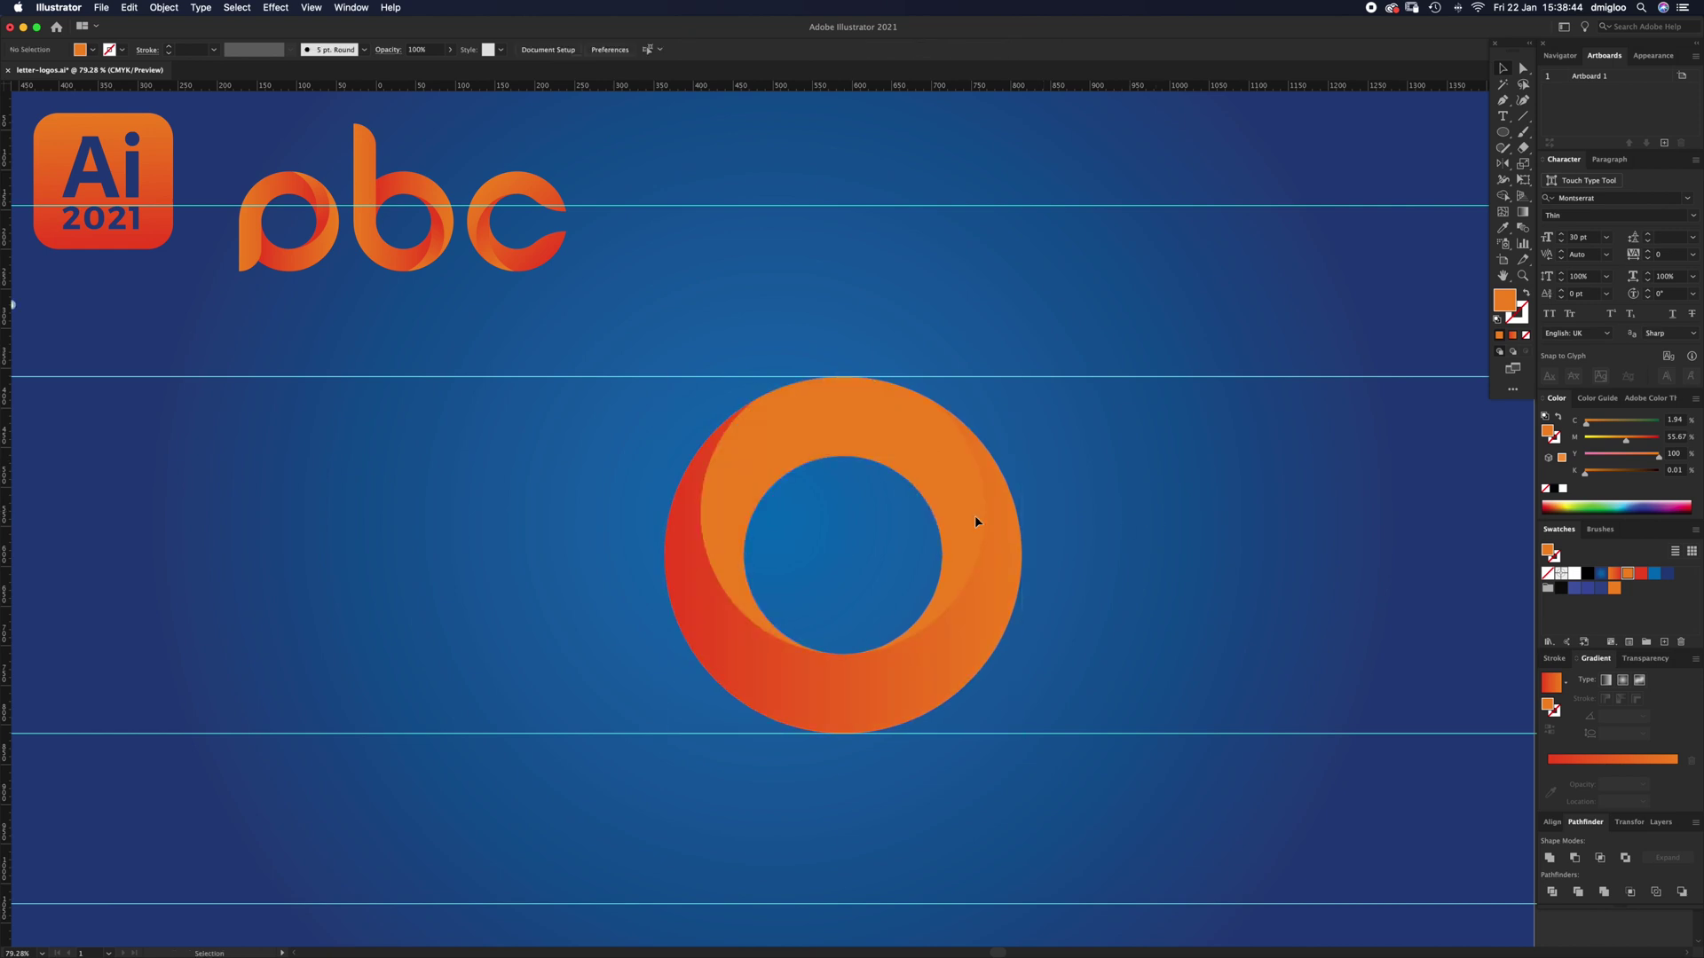
Step: Fill the second crescent with the orange-to-red gradient, angled downward at about -73°
{"action": "left_click", "coordinate": [961, 507]}
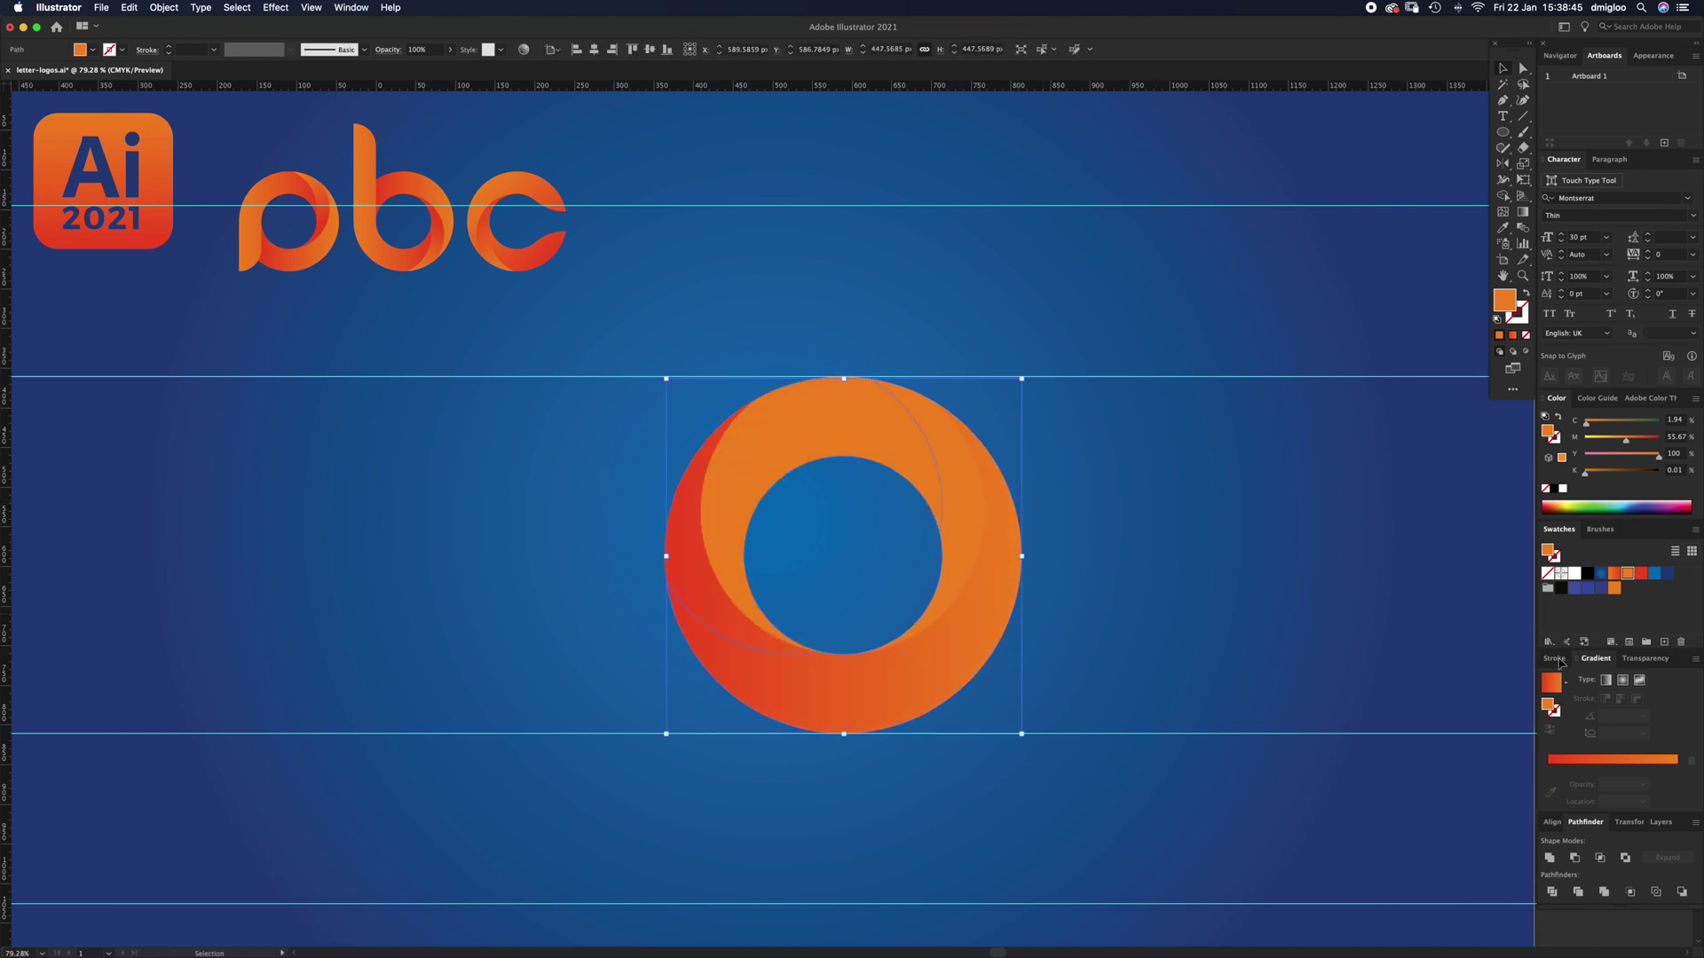
{"action": "left_click", "coordinate": [1614, 575]}
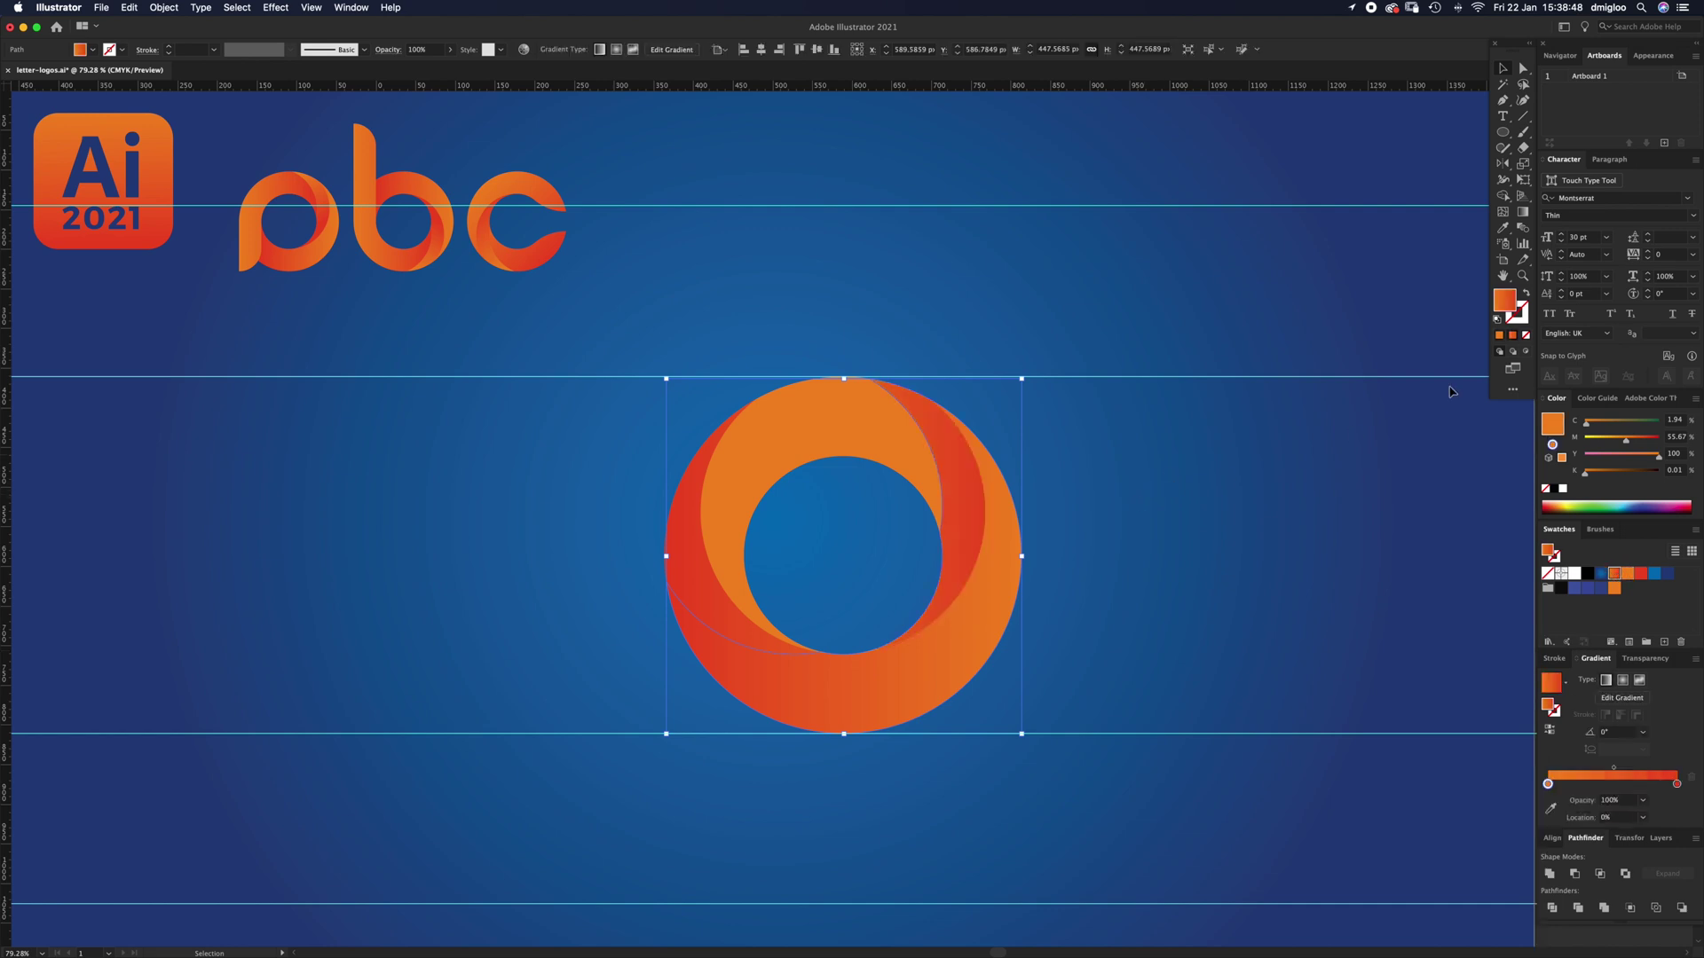
{"action": "left_click", "coordinate": [1520, 220]}
{"action": "mouse_move", "coordinate": [902, 388]}
{"action": "left_mouse_down"}
{"action": "mouse_move", "coordinate": [982, 646]}
{"action": "mouse_move", "coordinate": [969, 612]}
{"action": "left_mouse_up"}
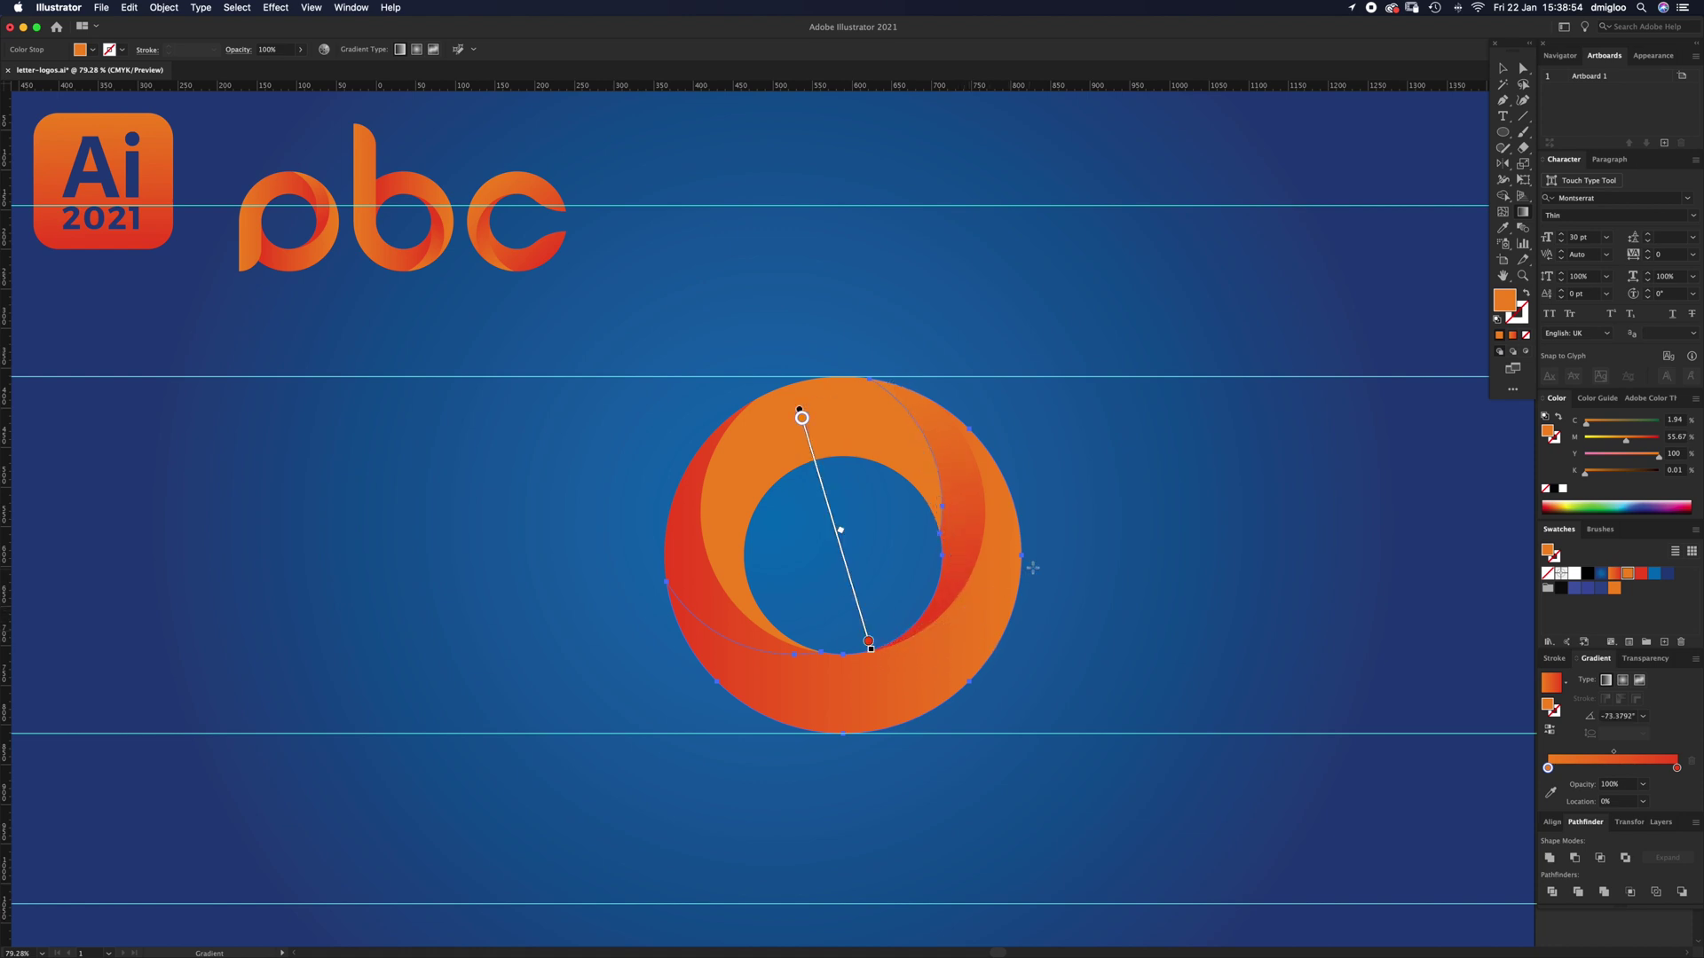
{"action": "key", "text": "v"}
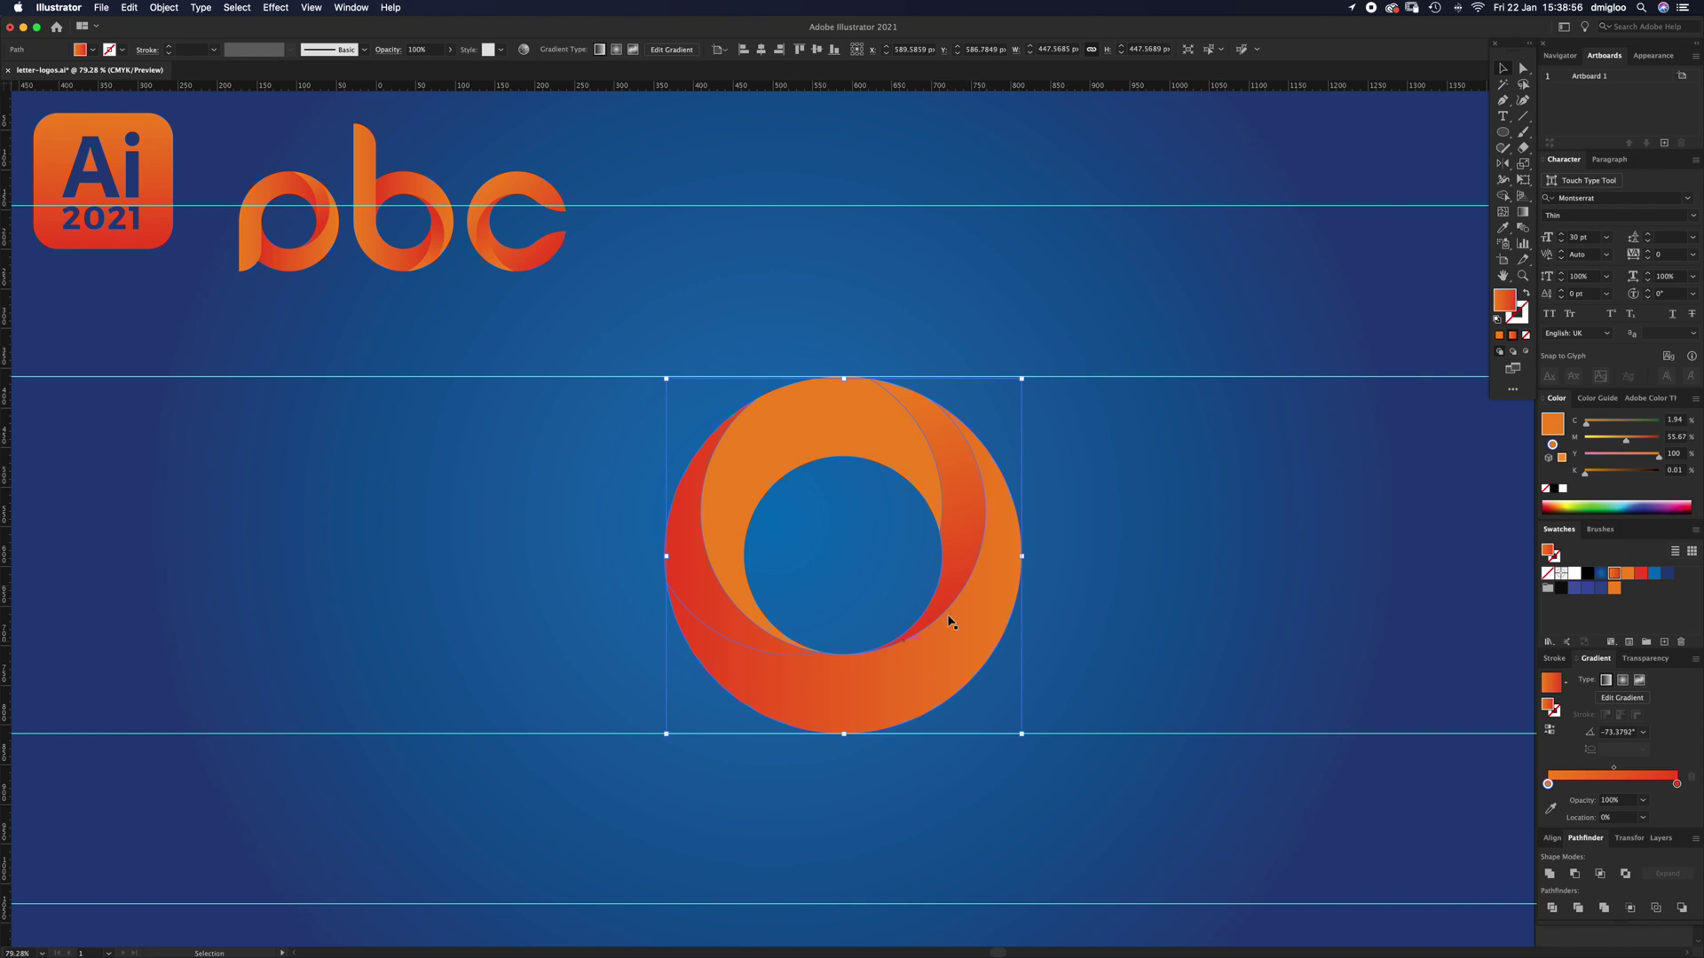
{"action": "left_click", "coordinate": [1081, 495]}
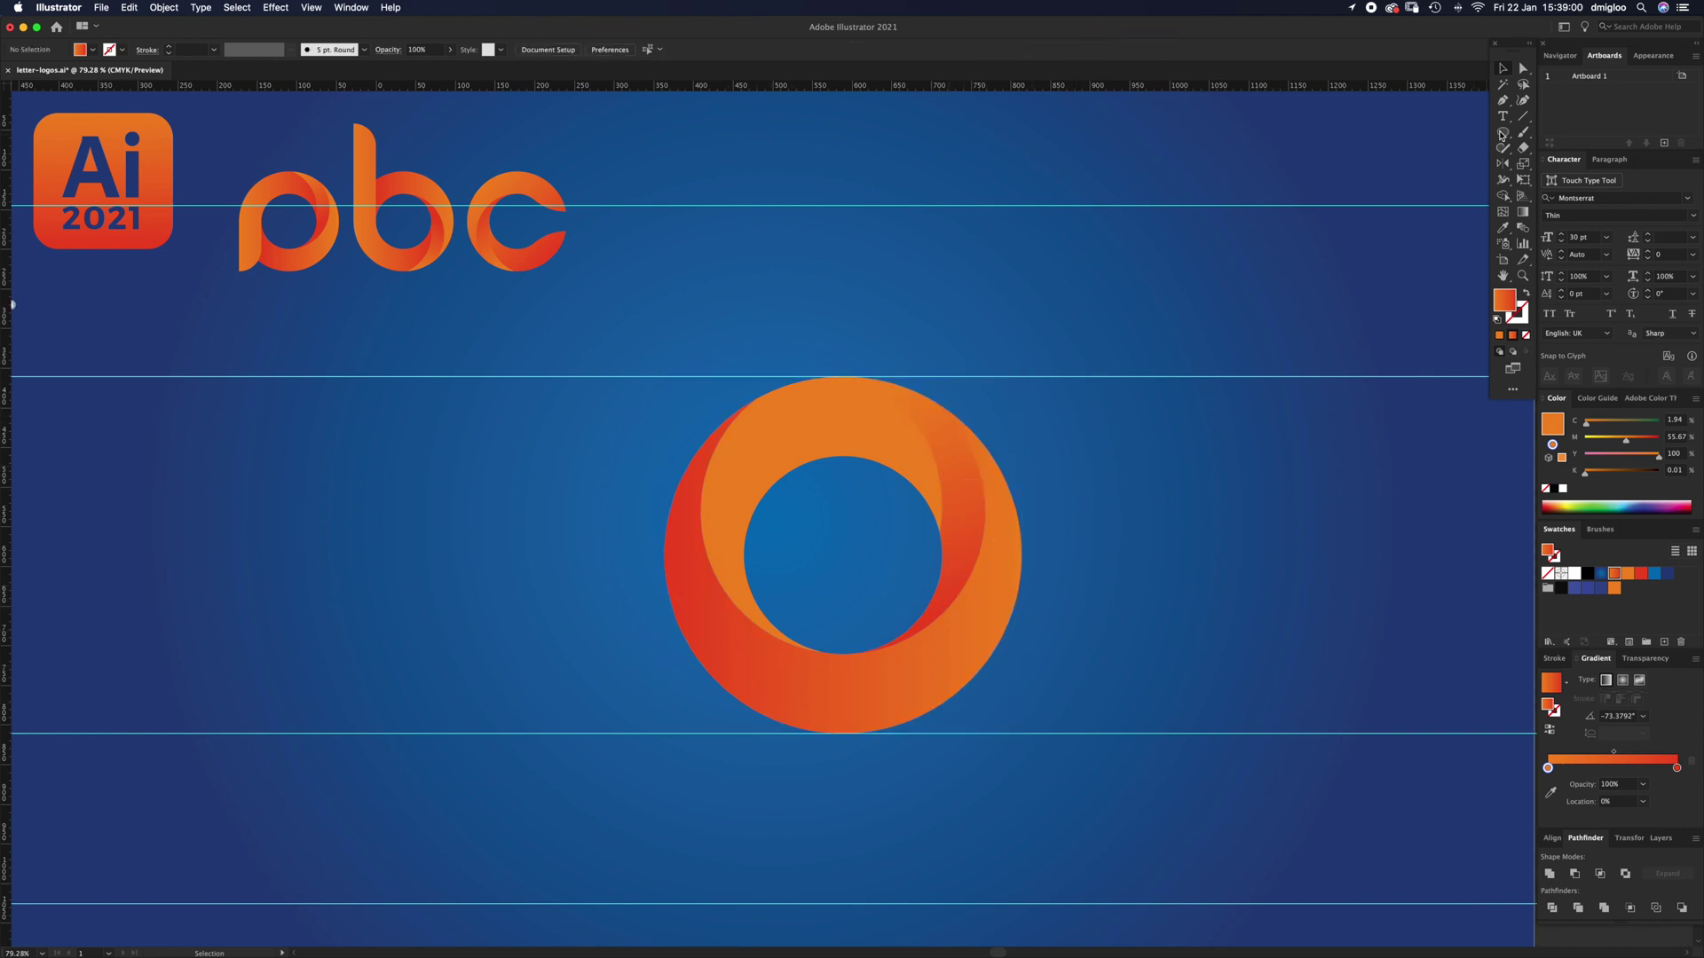
Step: Draw a stem rectangle about 232 px tall from the ring's left side to the guide at its base, and set its width to 100 px
{"action": "left_click_drag", "start_coordinate": [1501, 135], "coordinate": [1584, 133]}
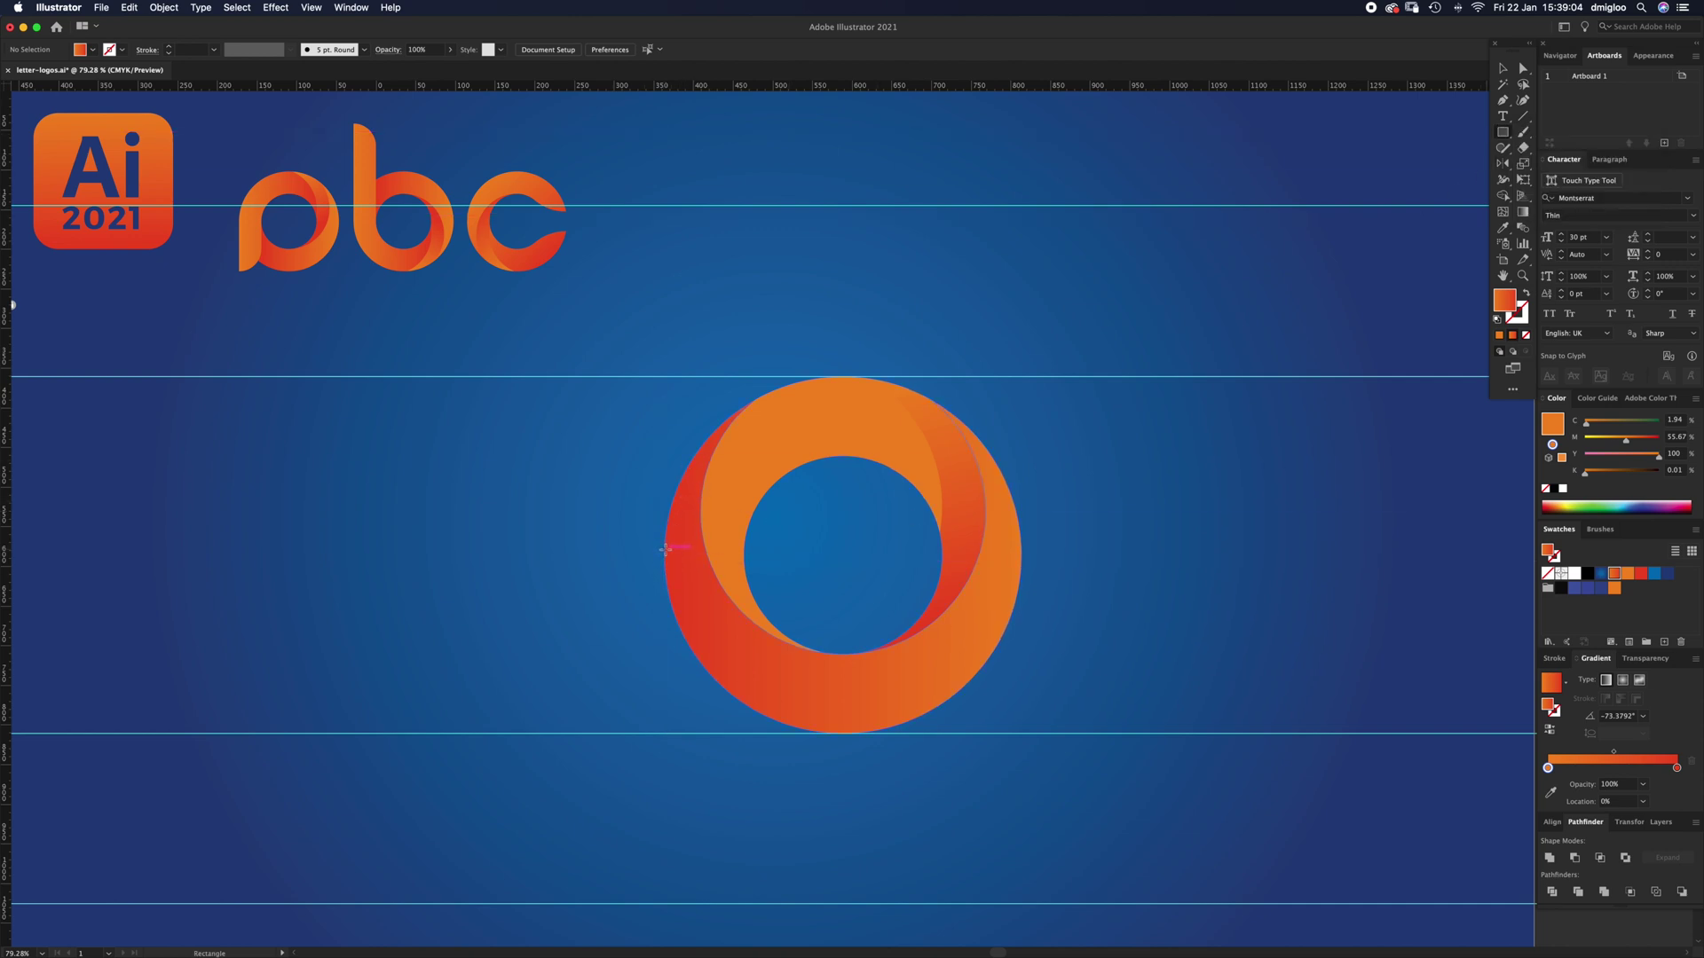
{"action": "left_click_drag", "start_coordinate": [664, 551], "coordinate": [744, 734]}
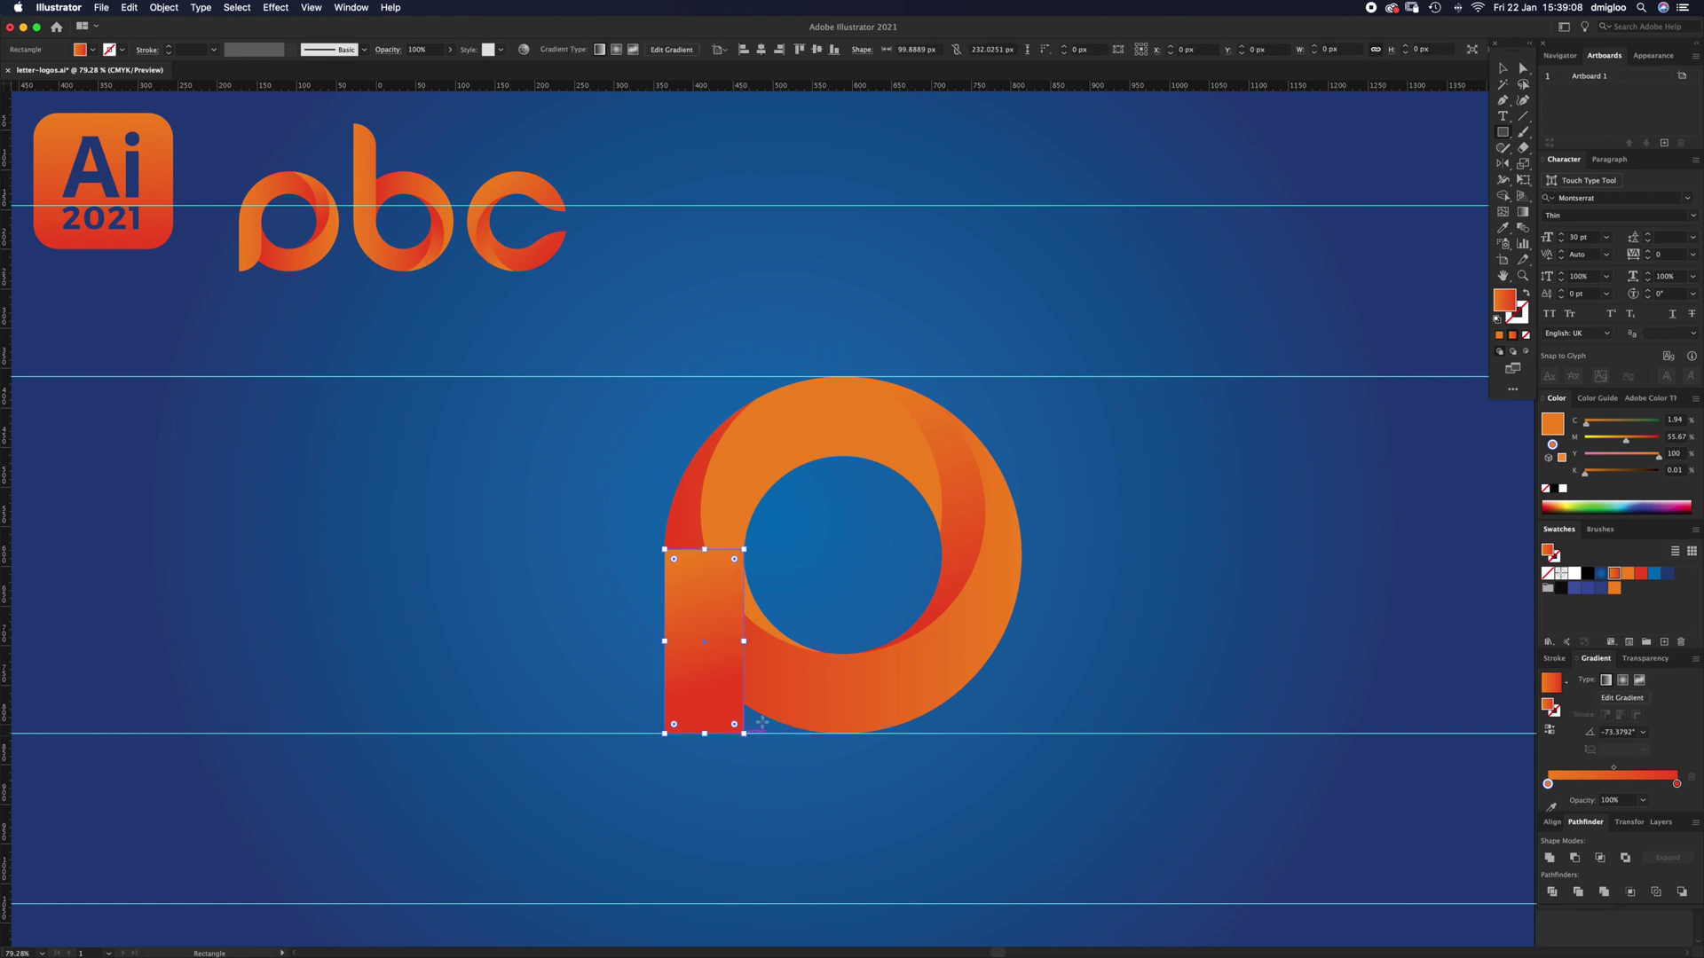
{"action": "left_click", "coordinate": [1632, 840]}
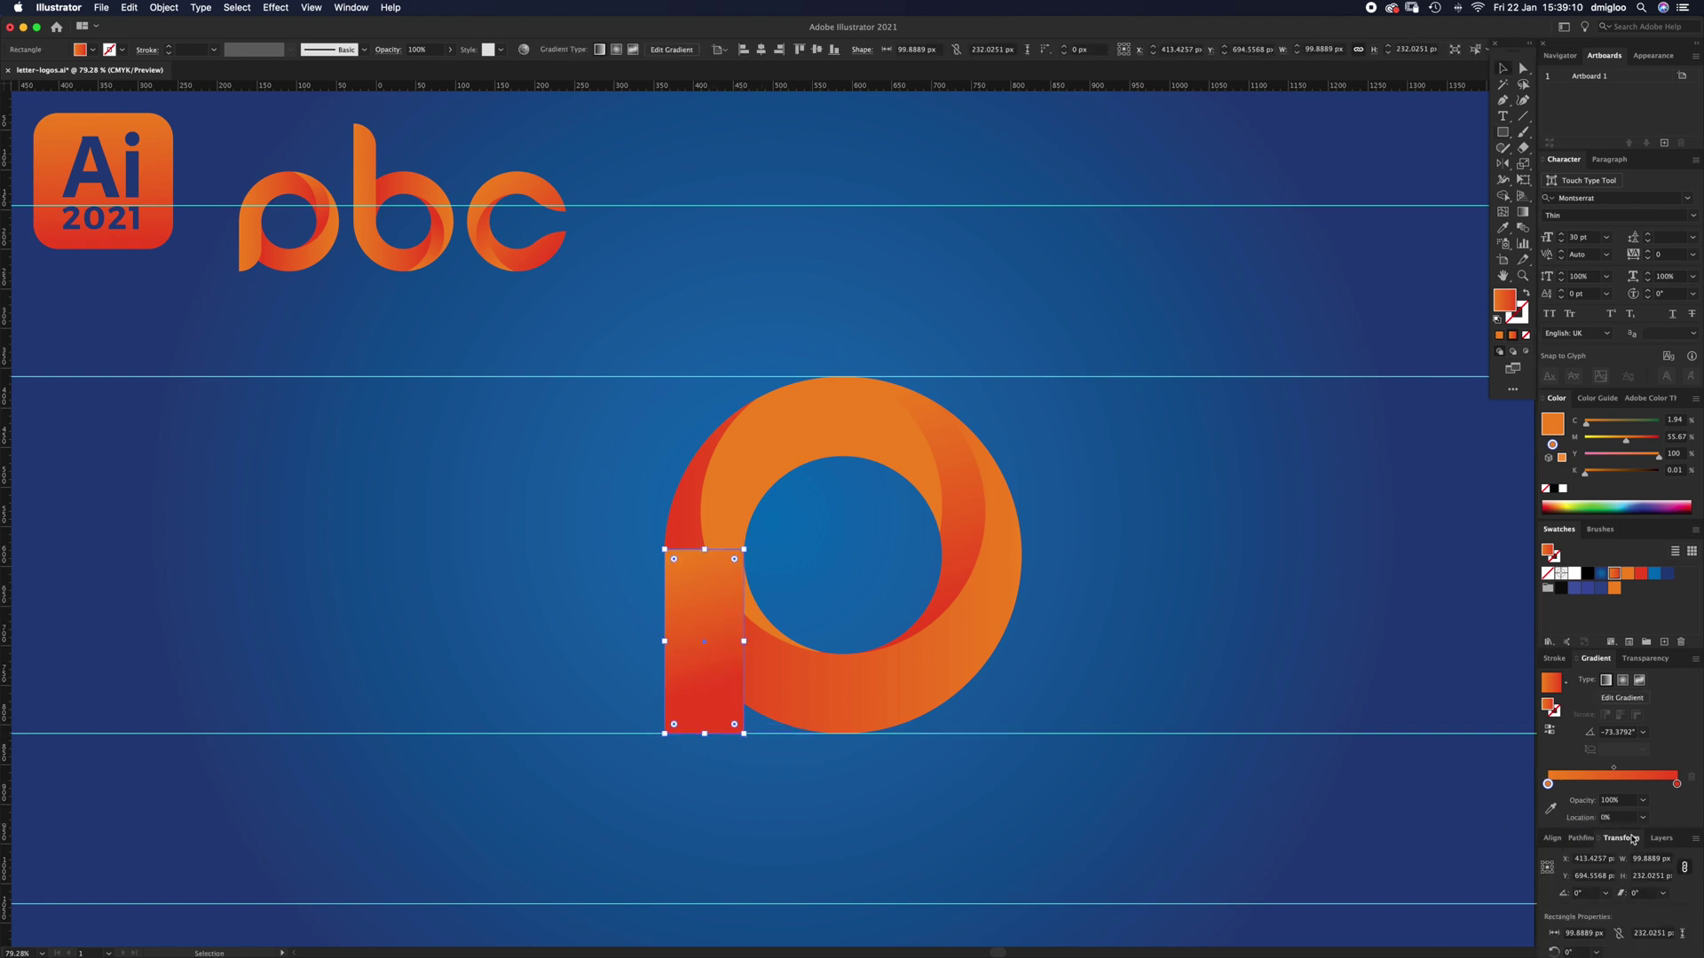
{"action": "left_click", "coordinate": [1626, 860]}
{"action": "type", "text": "100"}
{"action": "key", "text": "Return"}
Step: Align the stem rectangle's left edge with the left edge of the large gradient crescent
{"action": "key", "text": "z"}
{"action": "left_click", "coordinate": [710, 614]}
{"action": "left_click", "coordinate": [860, 502]}
{"action": "left_click", "coordinate": [860, 502]}
{"action": "key", "text": "v"}
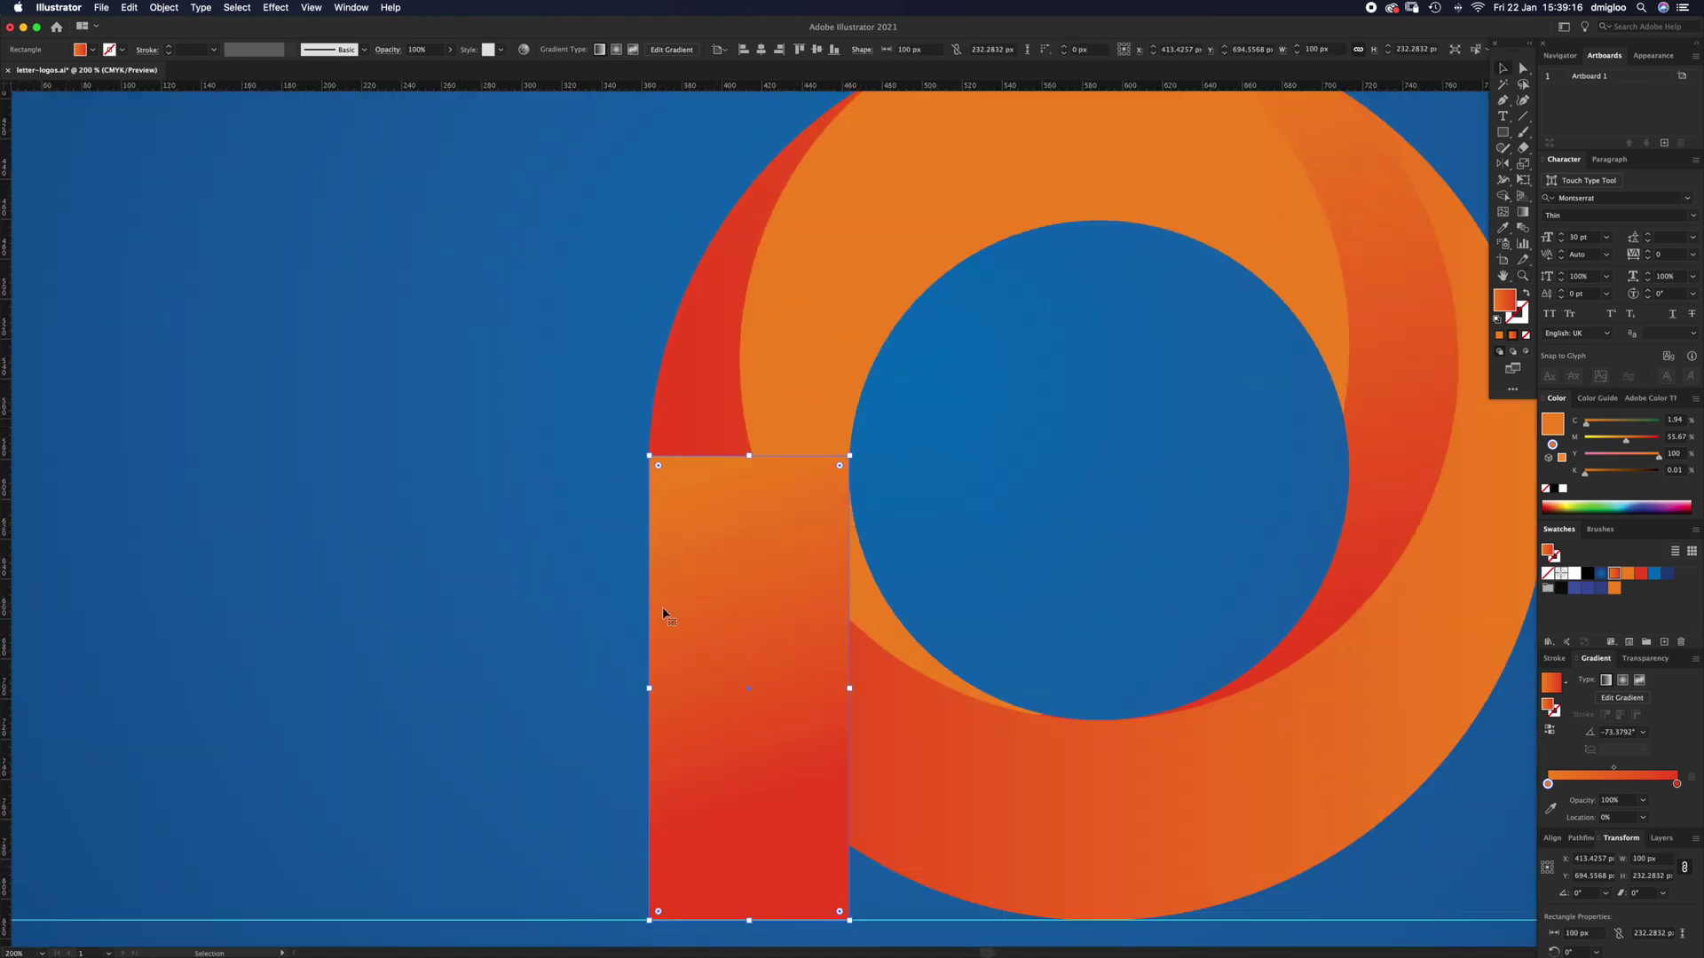
{"action": "left_click", "coordinate": [619, 614]}
{"action": "left_click_drag", "start_coordinate": [715, 596], "coordinate": [744, 596]}
{"action": "left_click", "coordinate": [693, 436]}
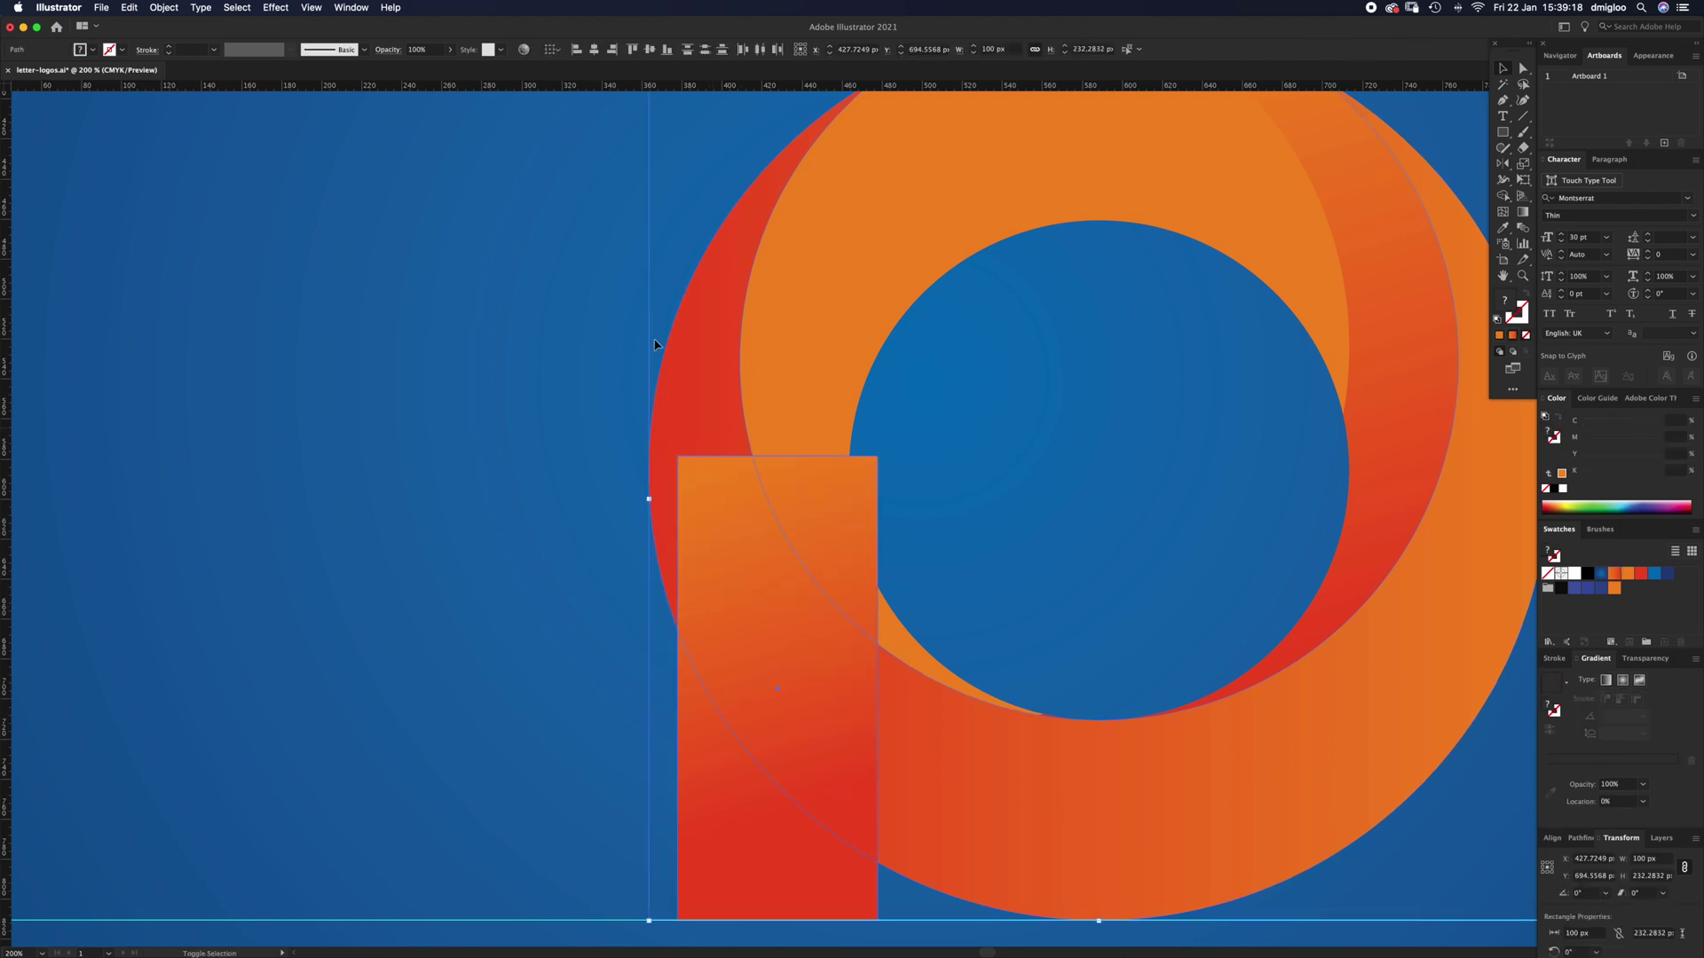
{"action": "left_click", "coordinate": [575, 50]}
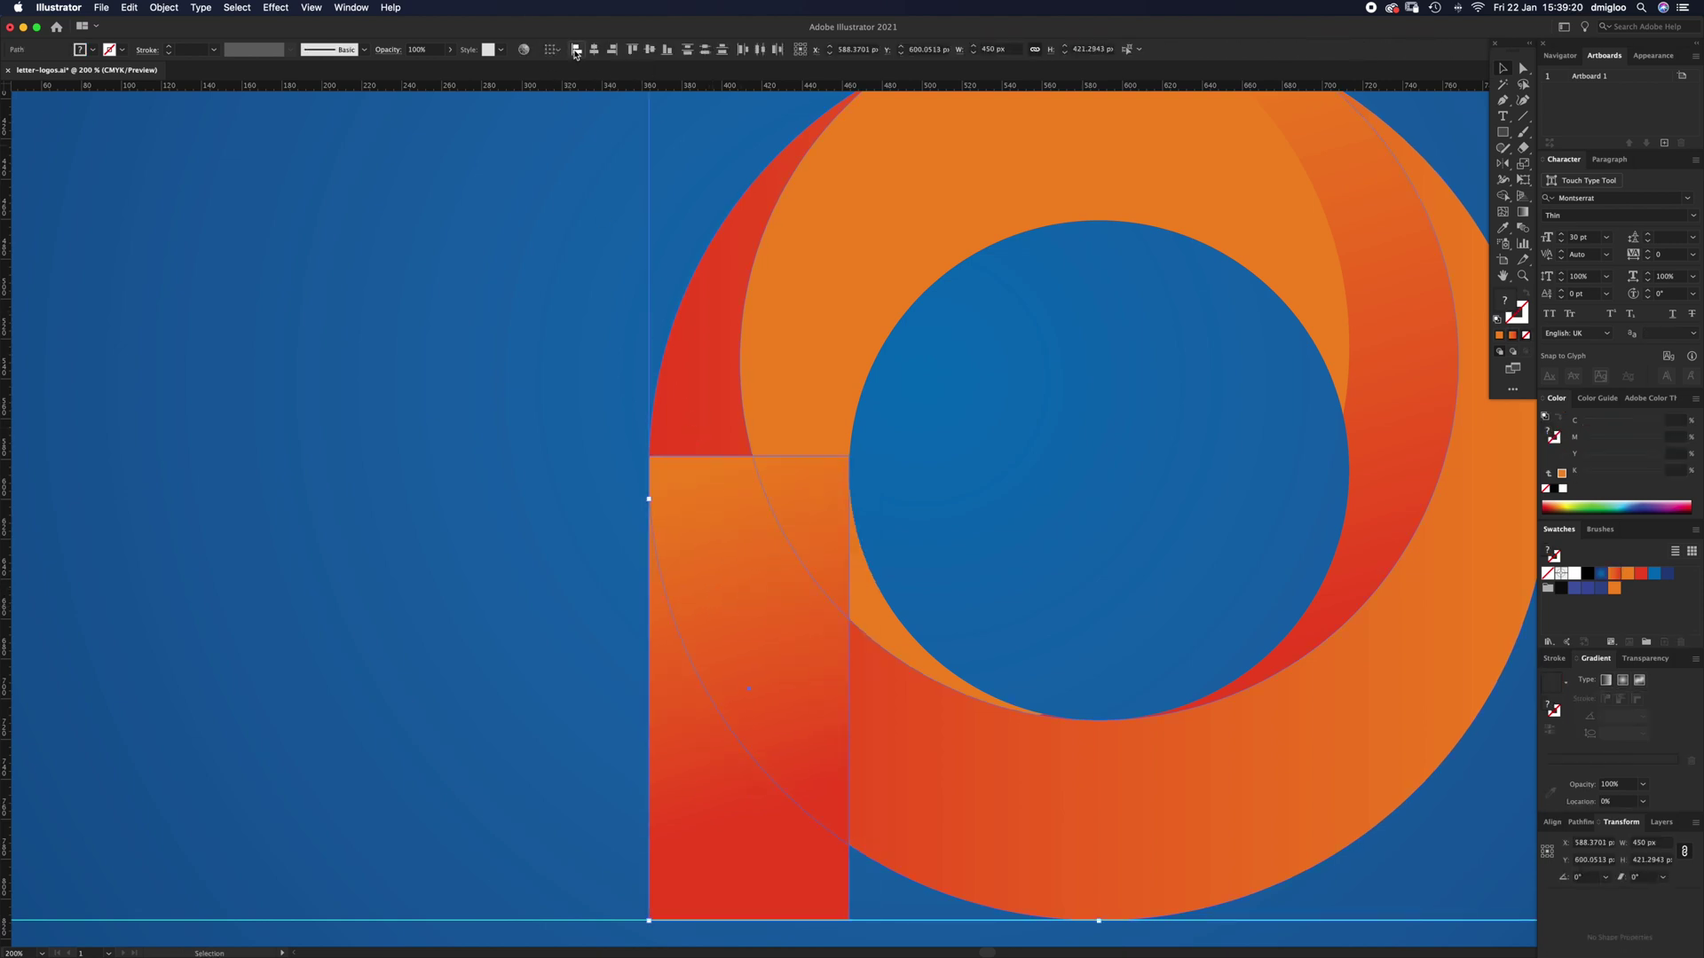
Step: Round the stem rectangle's lower-right corner to a radius of about 100 px, keeping its other corners square
{"action": "left_click", "coordinate": [536, 446]}
{"action": "key", "text": "z"}
{"action": "left_click", "coordinate": [795, 677], "text": "alt"}
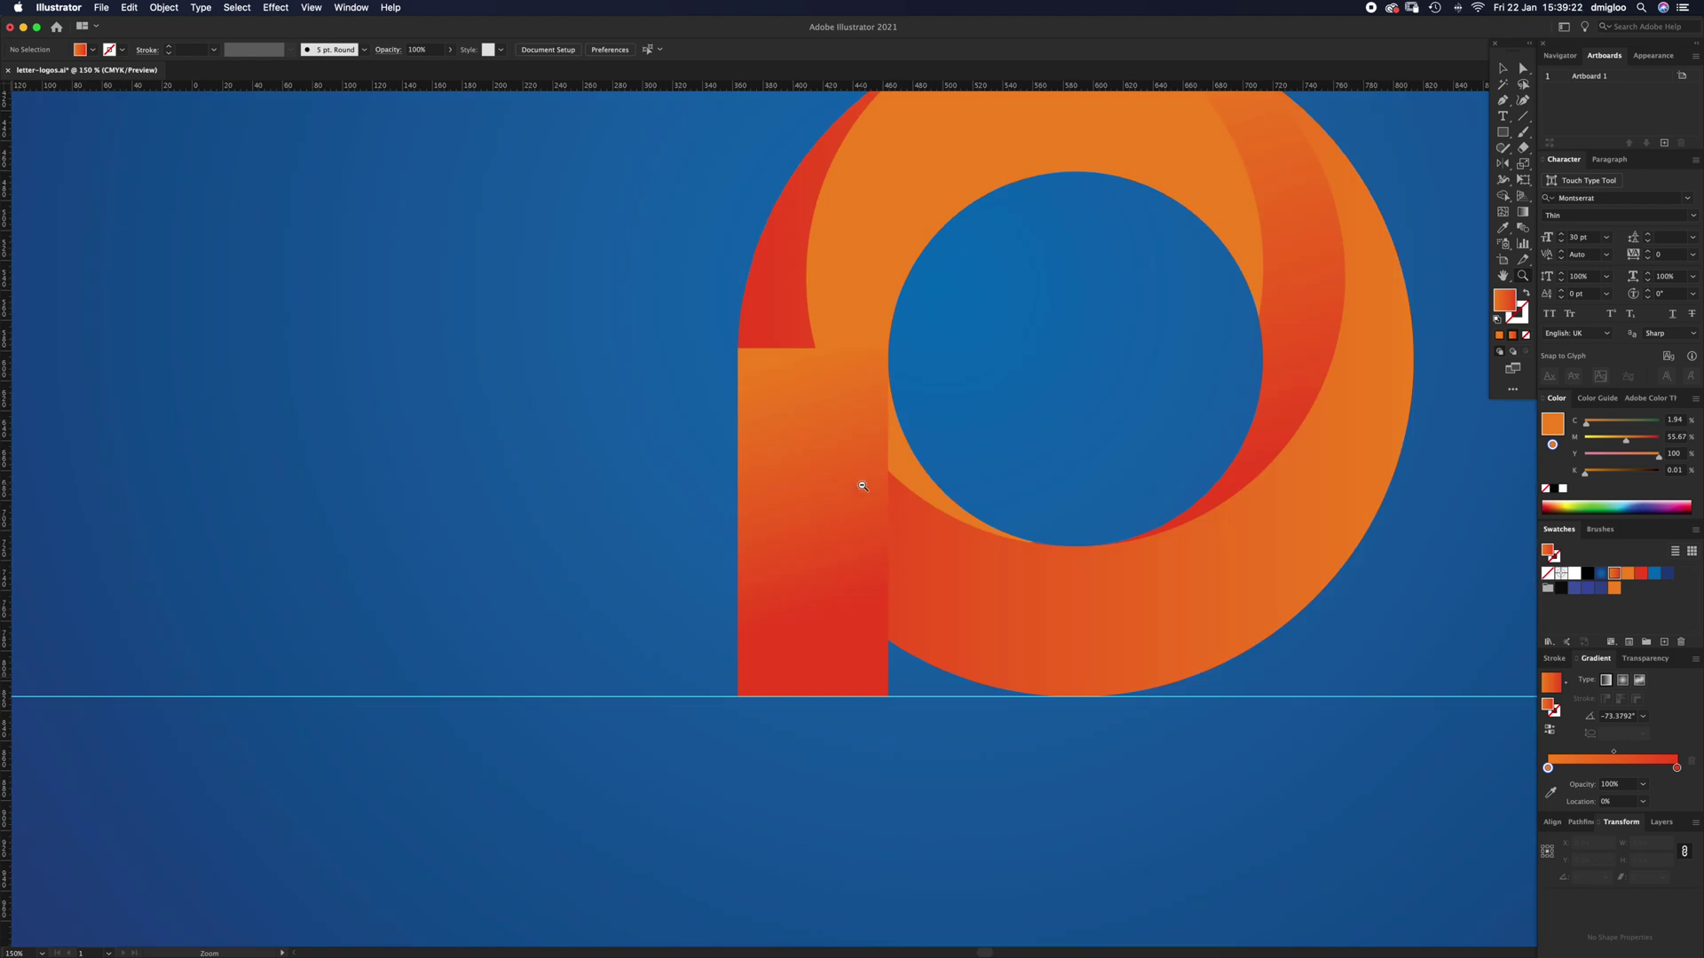
{"action": "left_click", "coordinate": [863, 486], "text": "alt"}
{"action": "left_click", "coordinate": [863, 487], "text": "alt"}
{"action": "left_click", "coordinate": [863, 486], "text": "alt"}
{"action": "left_click", "coordinate": [863, 515]}
{"action": "mouse_move", "coordinate": [878, 494]}
{"action": "left_mouse_down"}
{"action": "mouse_move", "coordinate": [924, 468]}
{"action": "mouse_move", "coordinate": [871, 509]}
{"action": "left_mouse_up"}
{"action": "key", "text": "a"}
{"action": "left_click", "coordinate": [715, 682]}
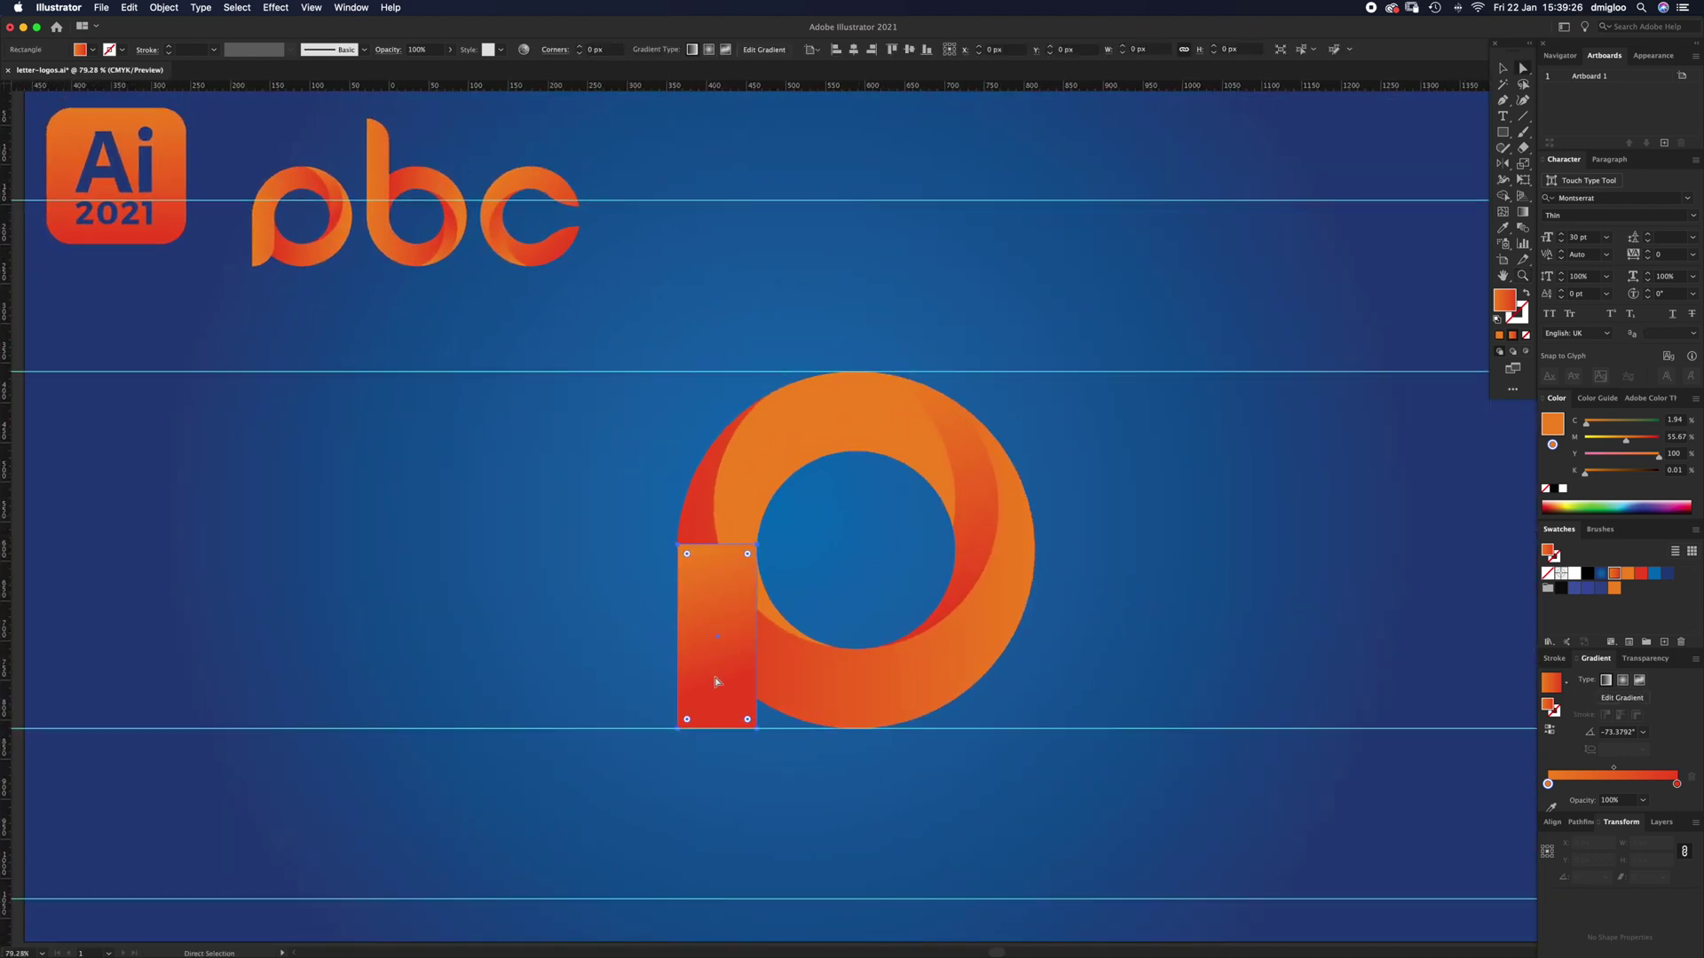
{"action": "left_click", "coordinate": [757, 730]}
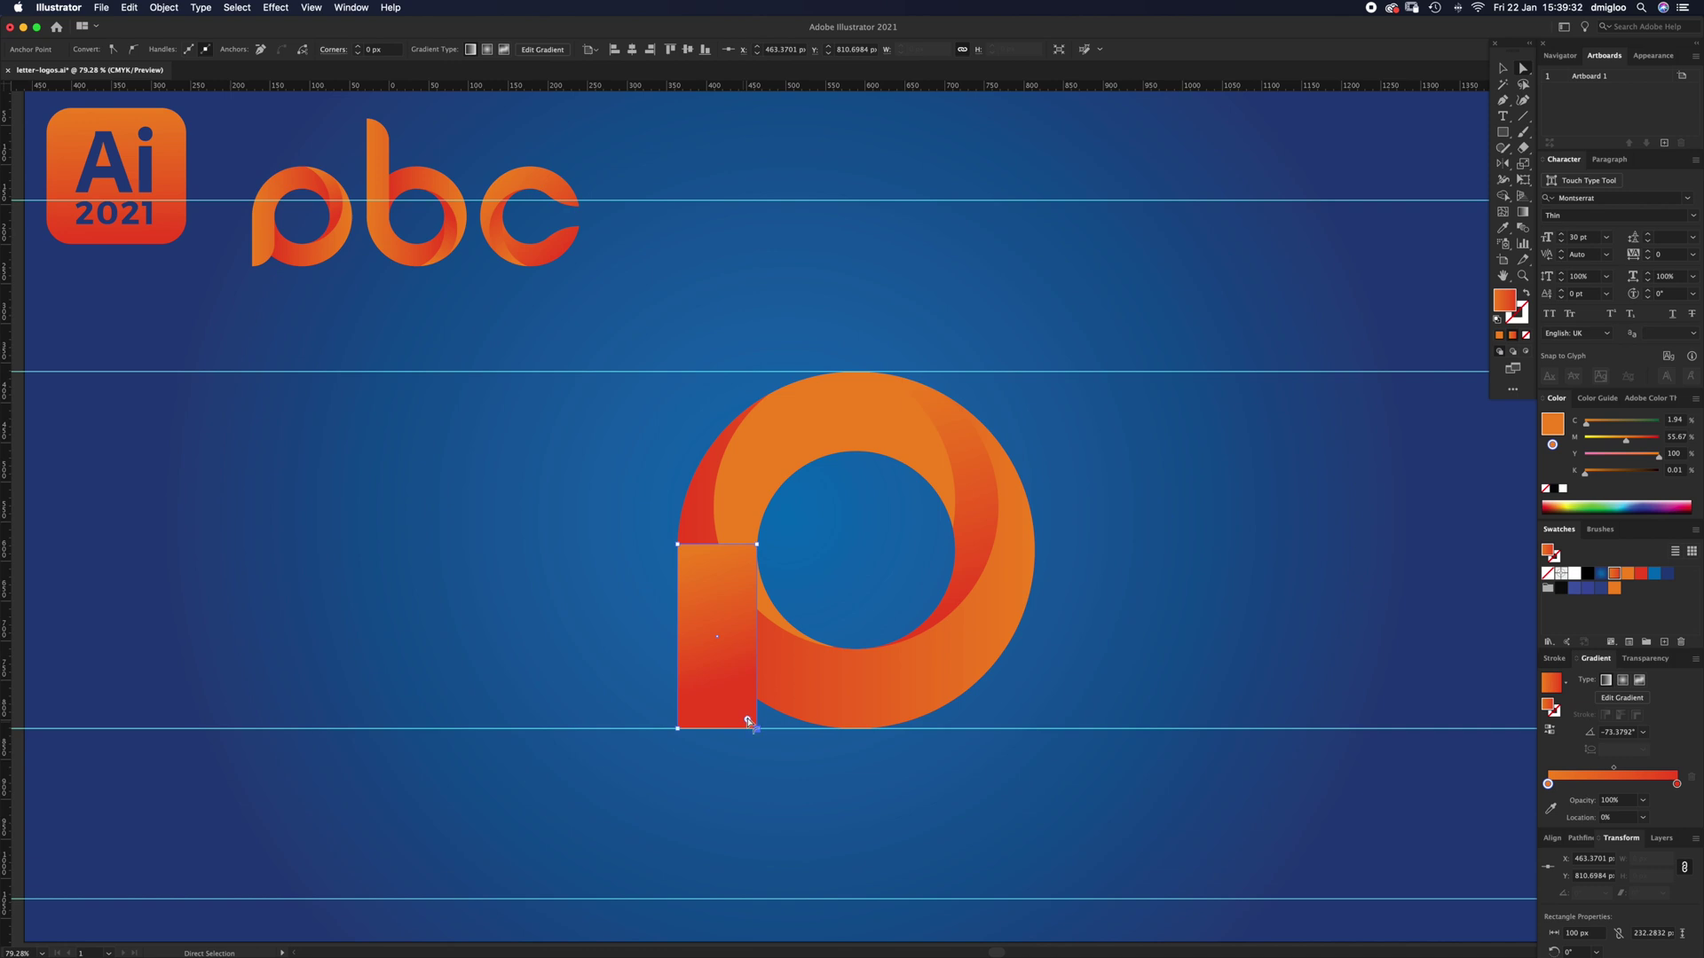
{"action": "left_click_drag", "start_coordinate": [748, 723], "coordinate": [661, 626]}
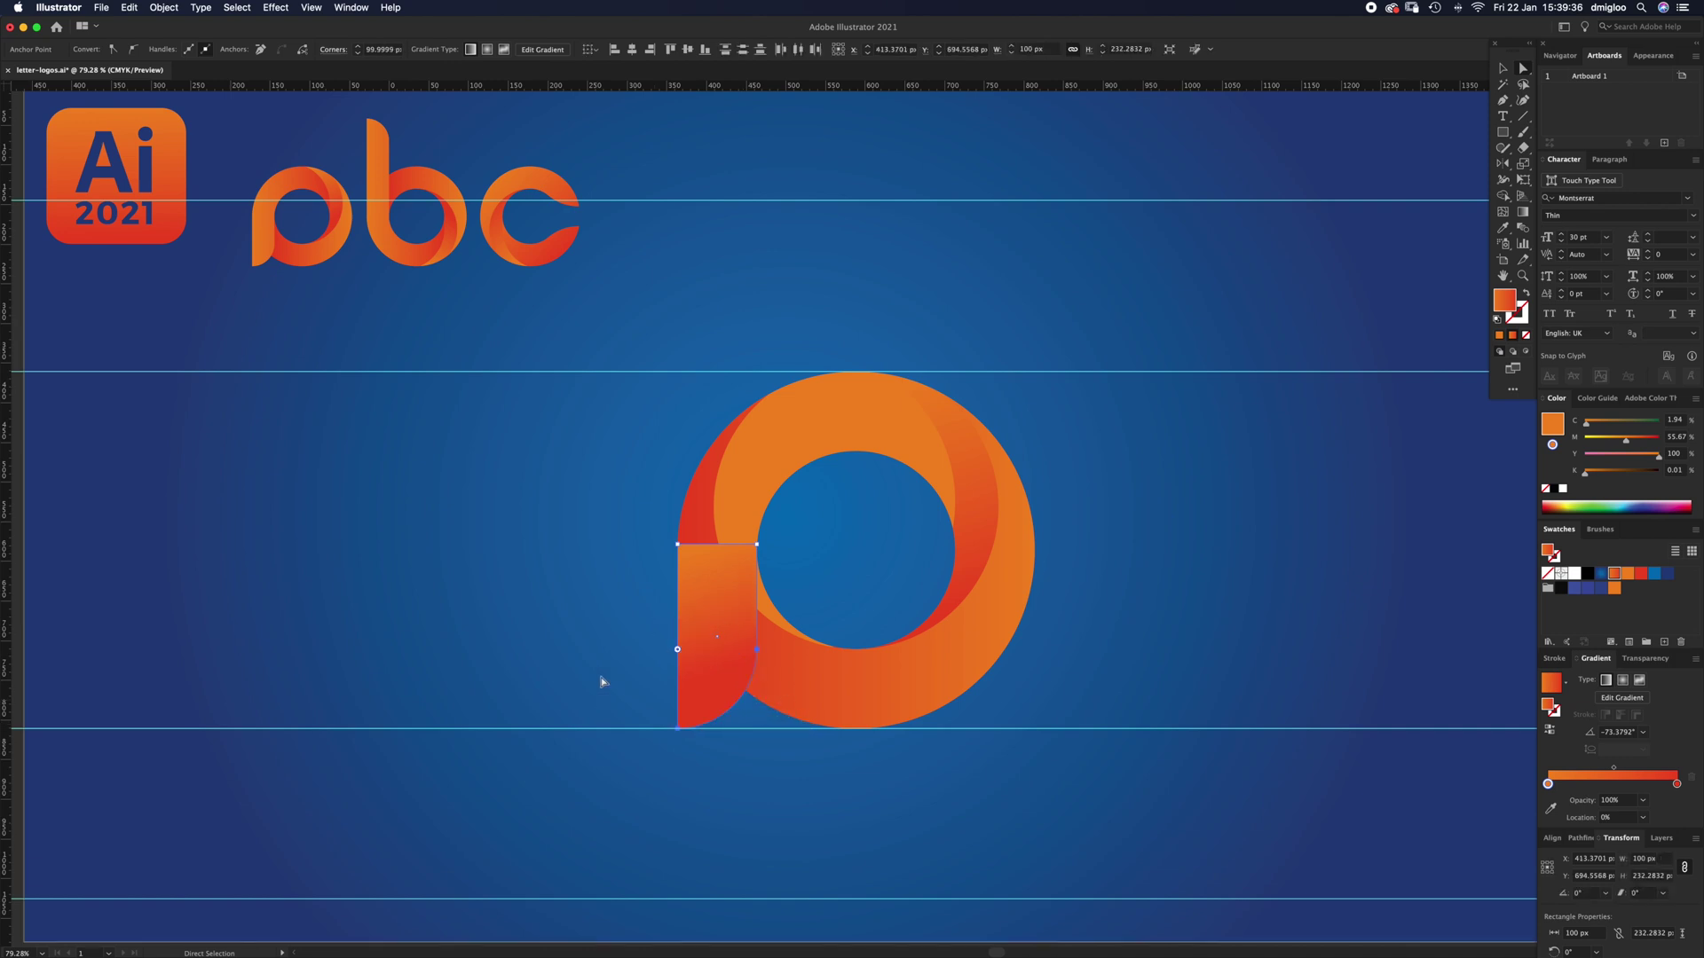
{"action": "key", "text": "super+shift+a"}
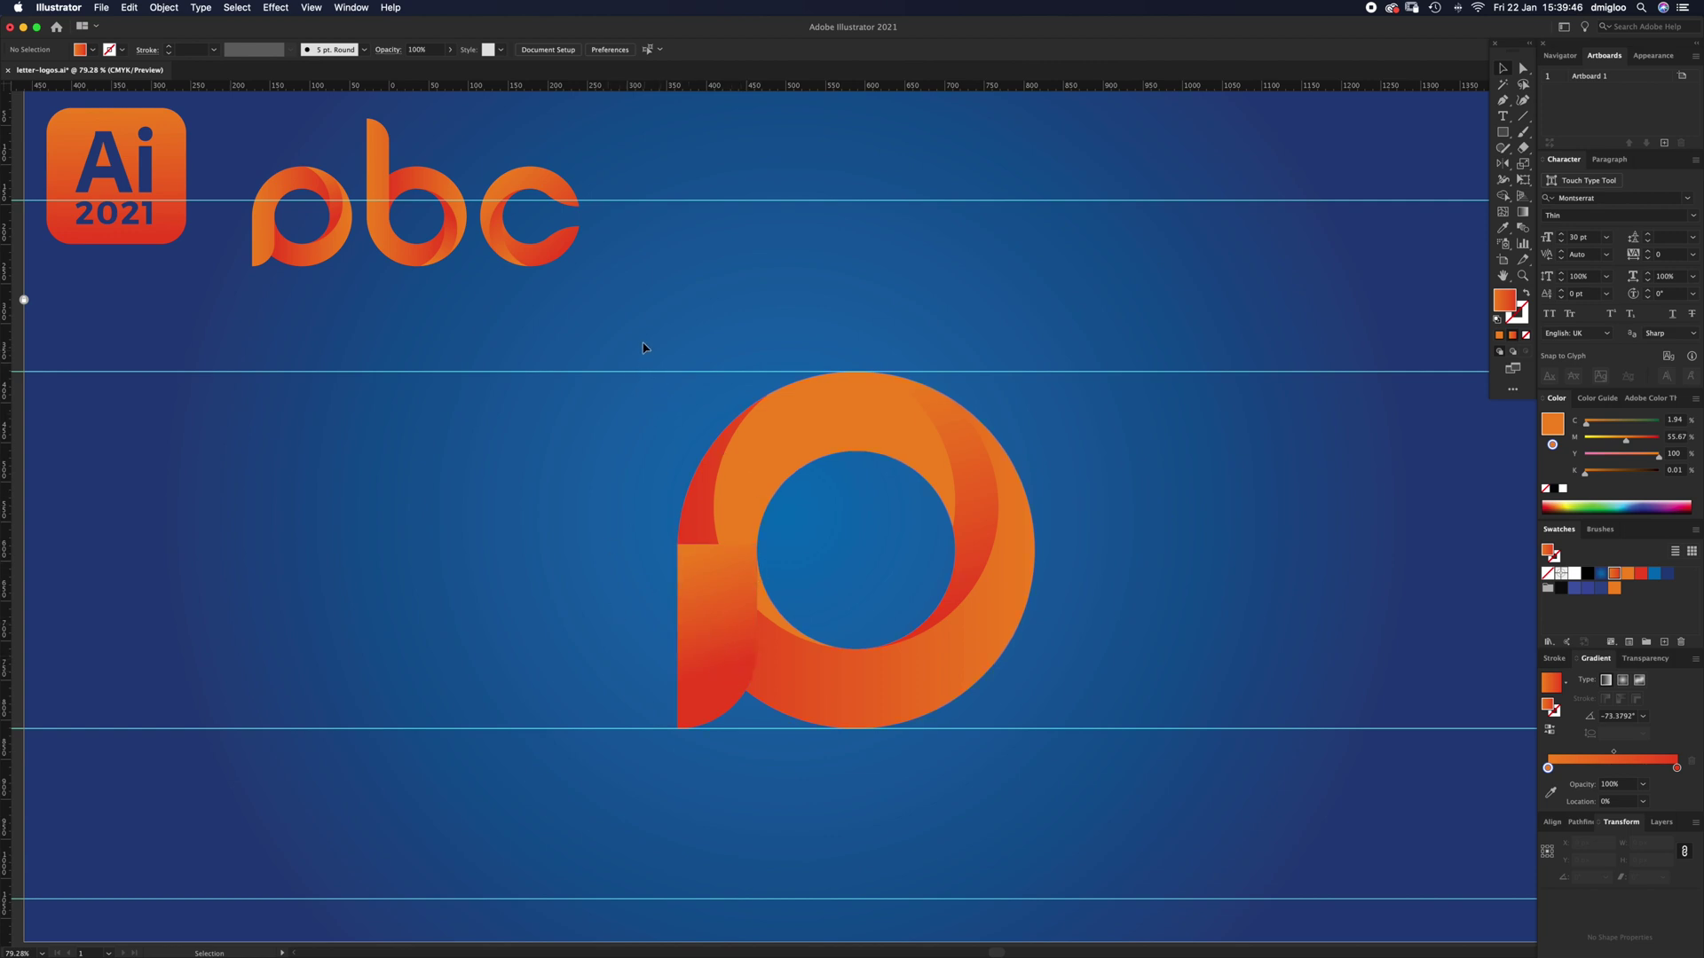
Step: Select all the letter's parts and merge the stem with the ring's left side and upper arc using Shape Builder
{"action": "left_click_drag", "start_coordinate": [828, 475], "coordinate": [1118, 794]}
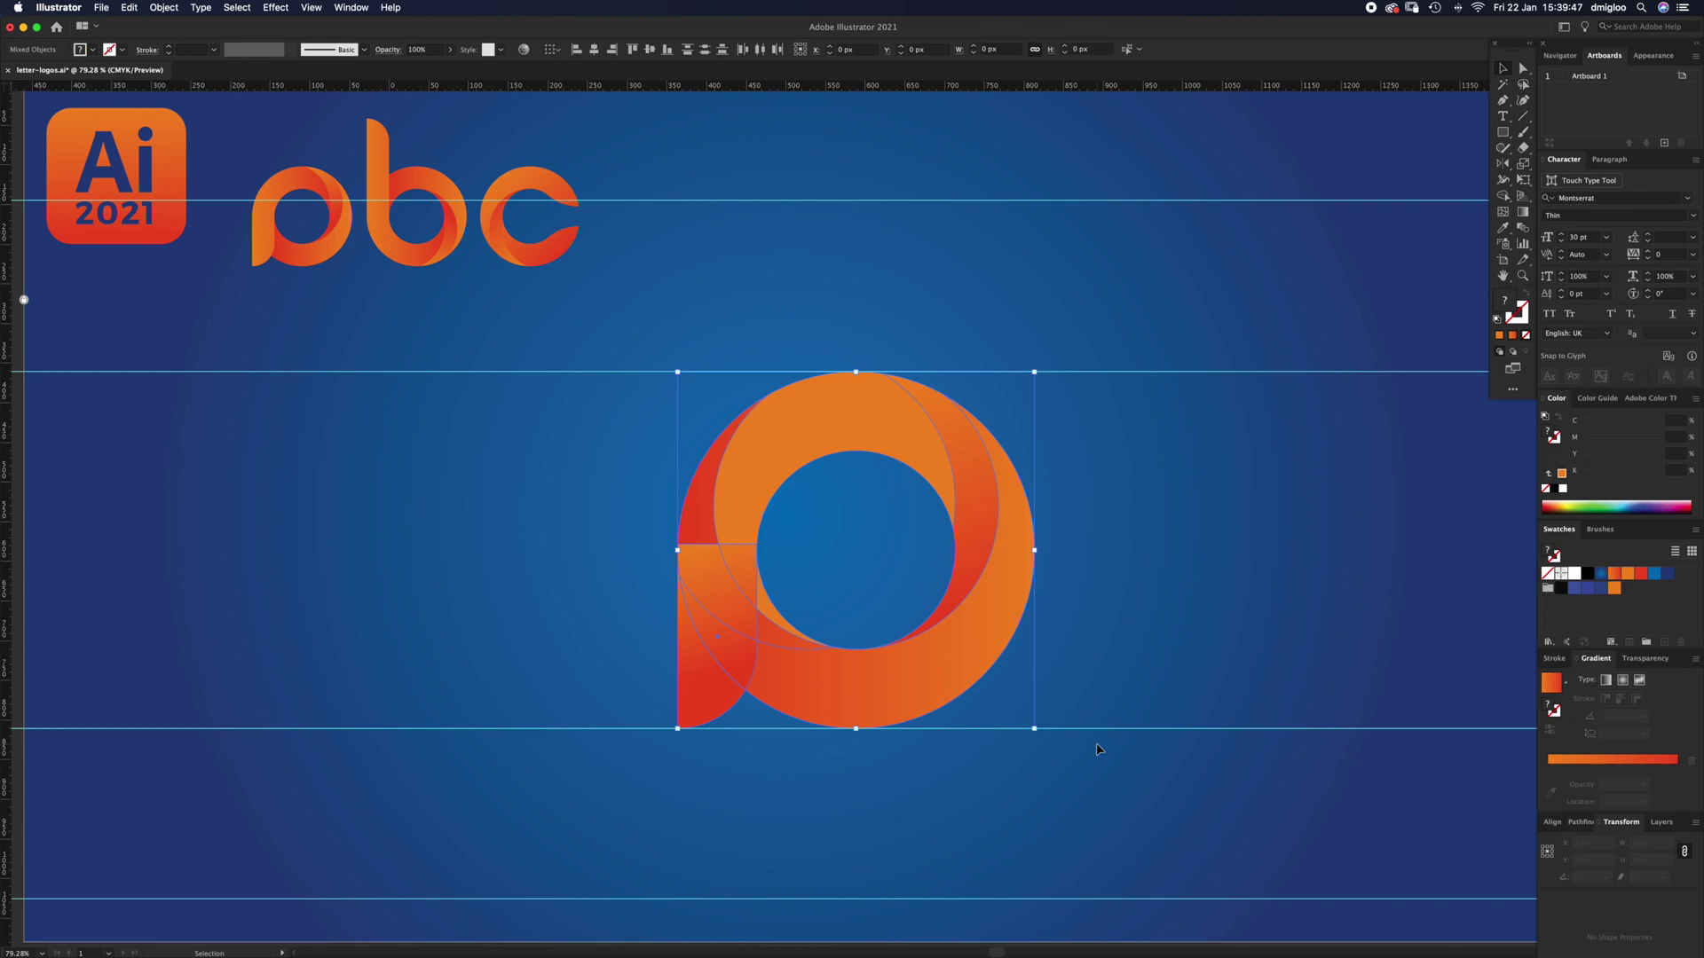
{"action": "left_click", "coordinate": [1504, 196]}
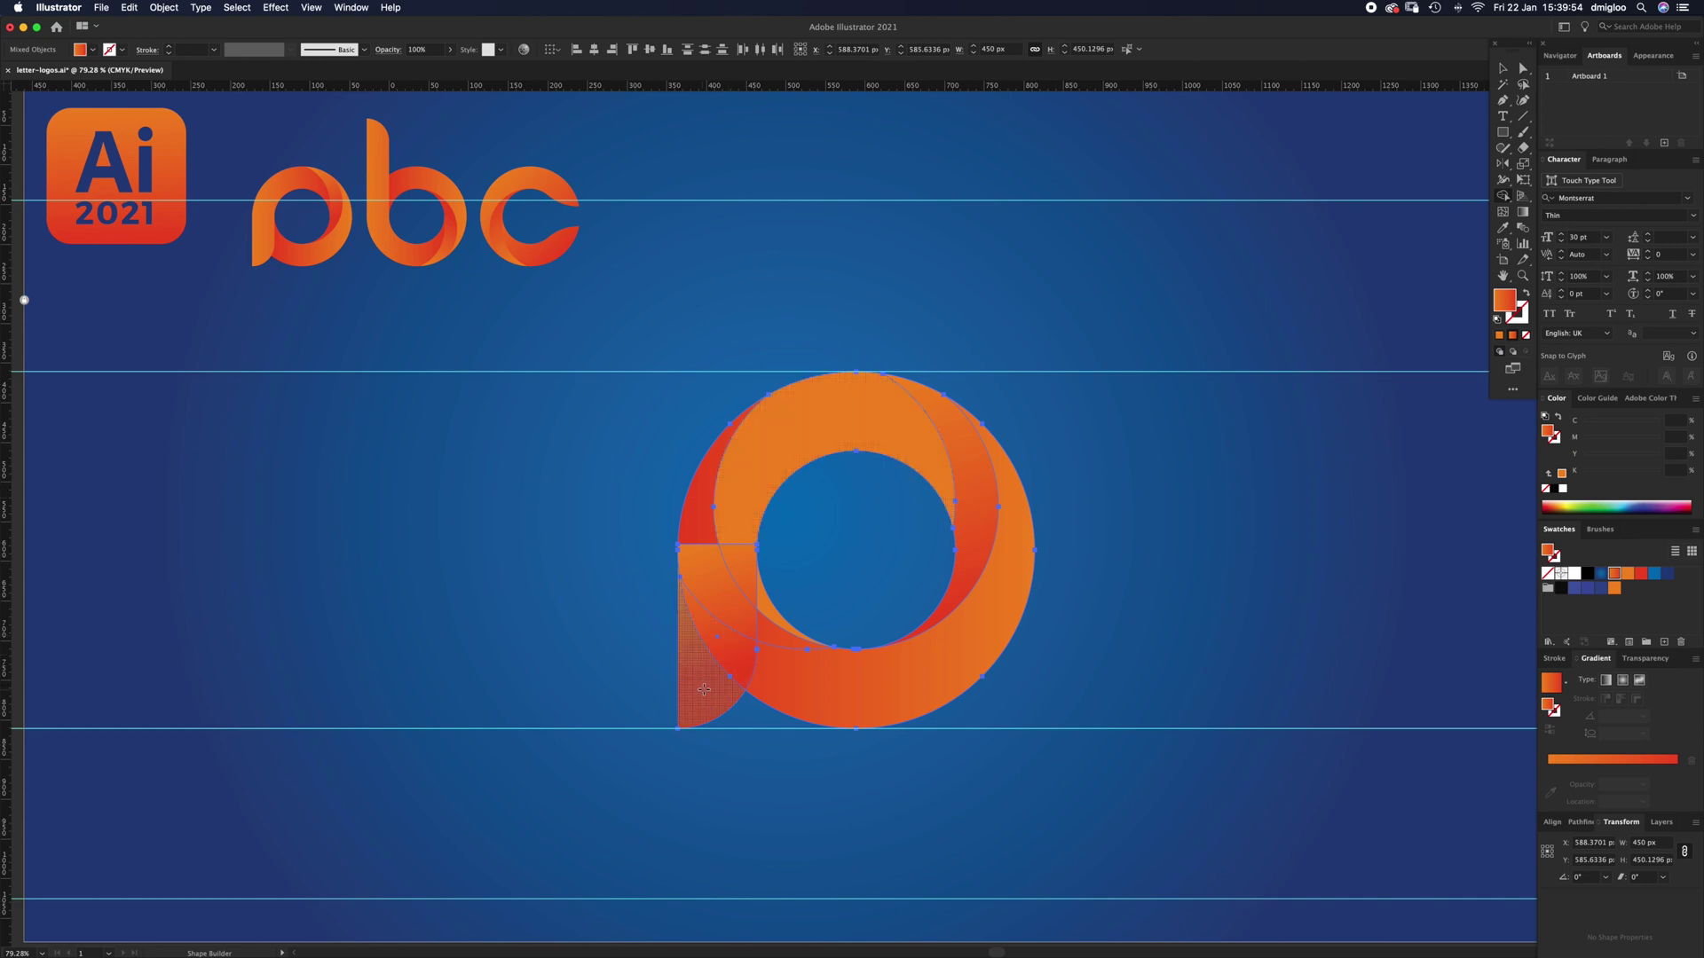
{"action": "mouse_move", "coordinate": [719, 639]}
{"action": "left_mouse_down"}
{"action": "mouse_move", "coordinate": [733, 572]}
{"action": "mouse_move", "coordinate": [709, 521]}
{"action": "mouse_move", "coordinate": [742, 493]}
{"action": "left_mouse_up"}
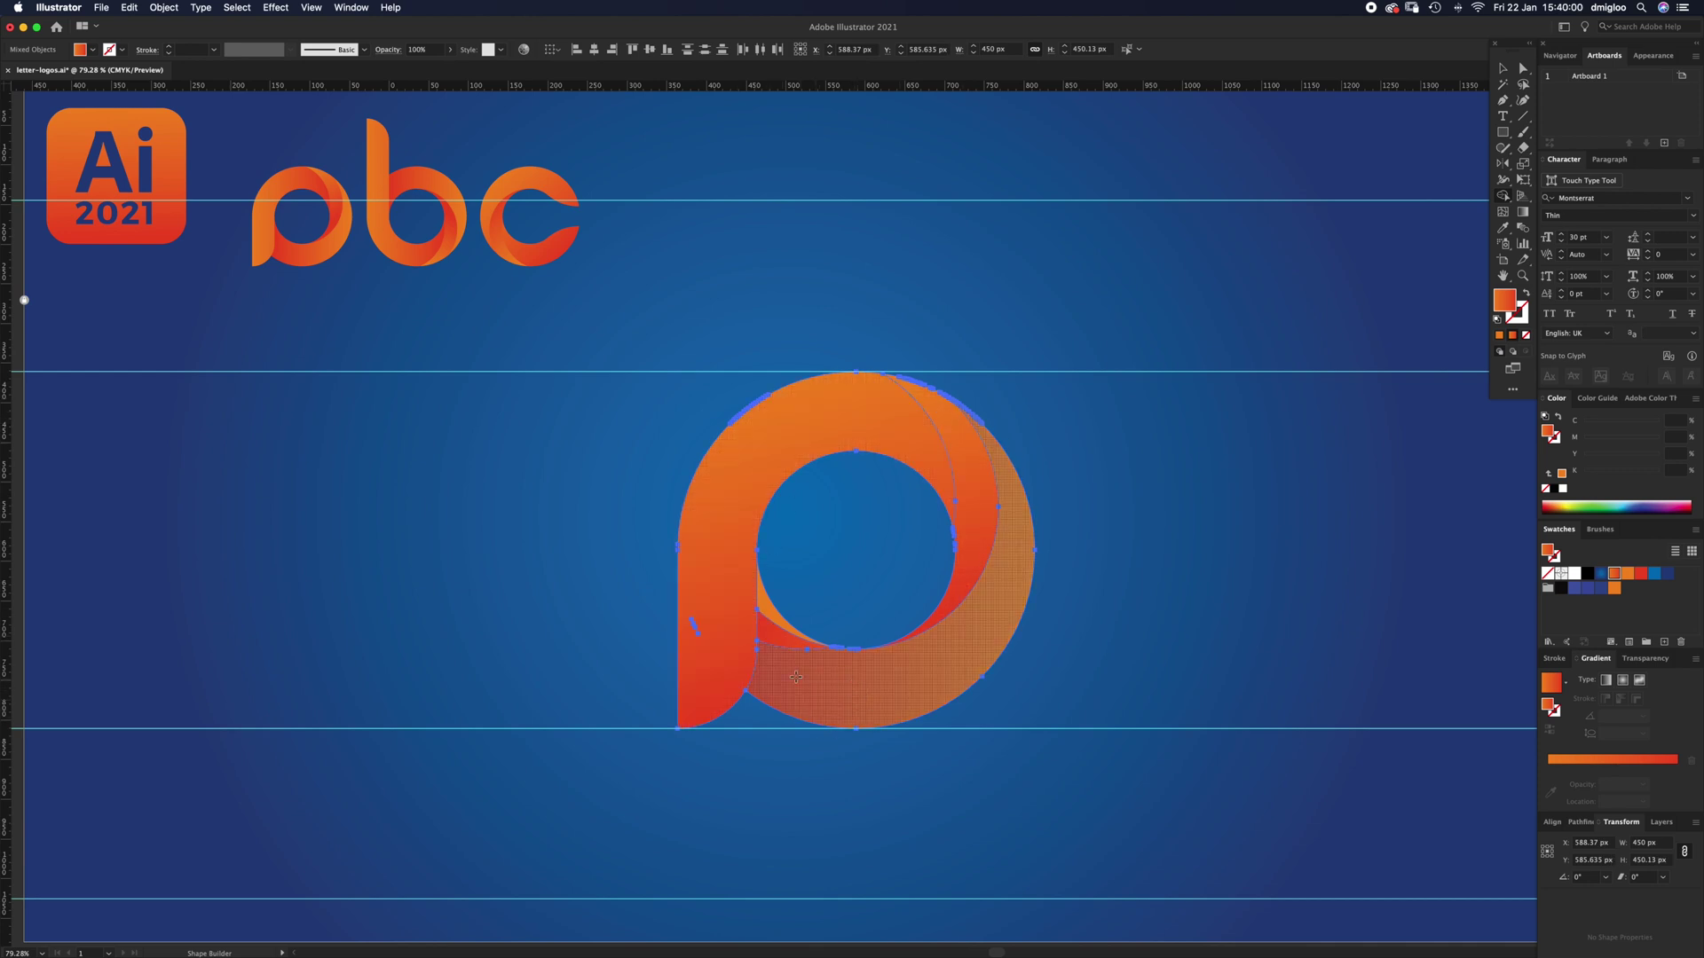
Step: Merge the ring's lower and outer right section with the small pieces beside the stem using Shape Builder
{"action": "mouse_move", "coordinate": [781, 639]}
{"action": "left_mouse_down"}
{"action": "mouse_move", "coordinate": [777, 618]}
{"action": "mouse_move", "coordinate": [834, 651]}
{"action": "mouse_move", "coordinate": [1154, 563]}
{"action": "left_mouse_up"}
{"action": "key", "text": "z"}
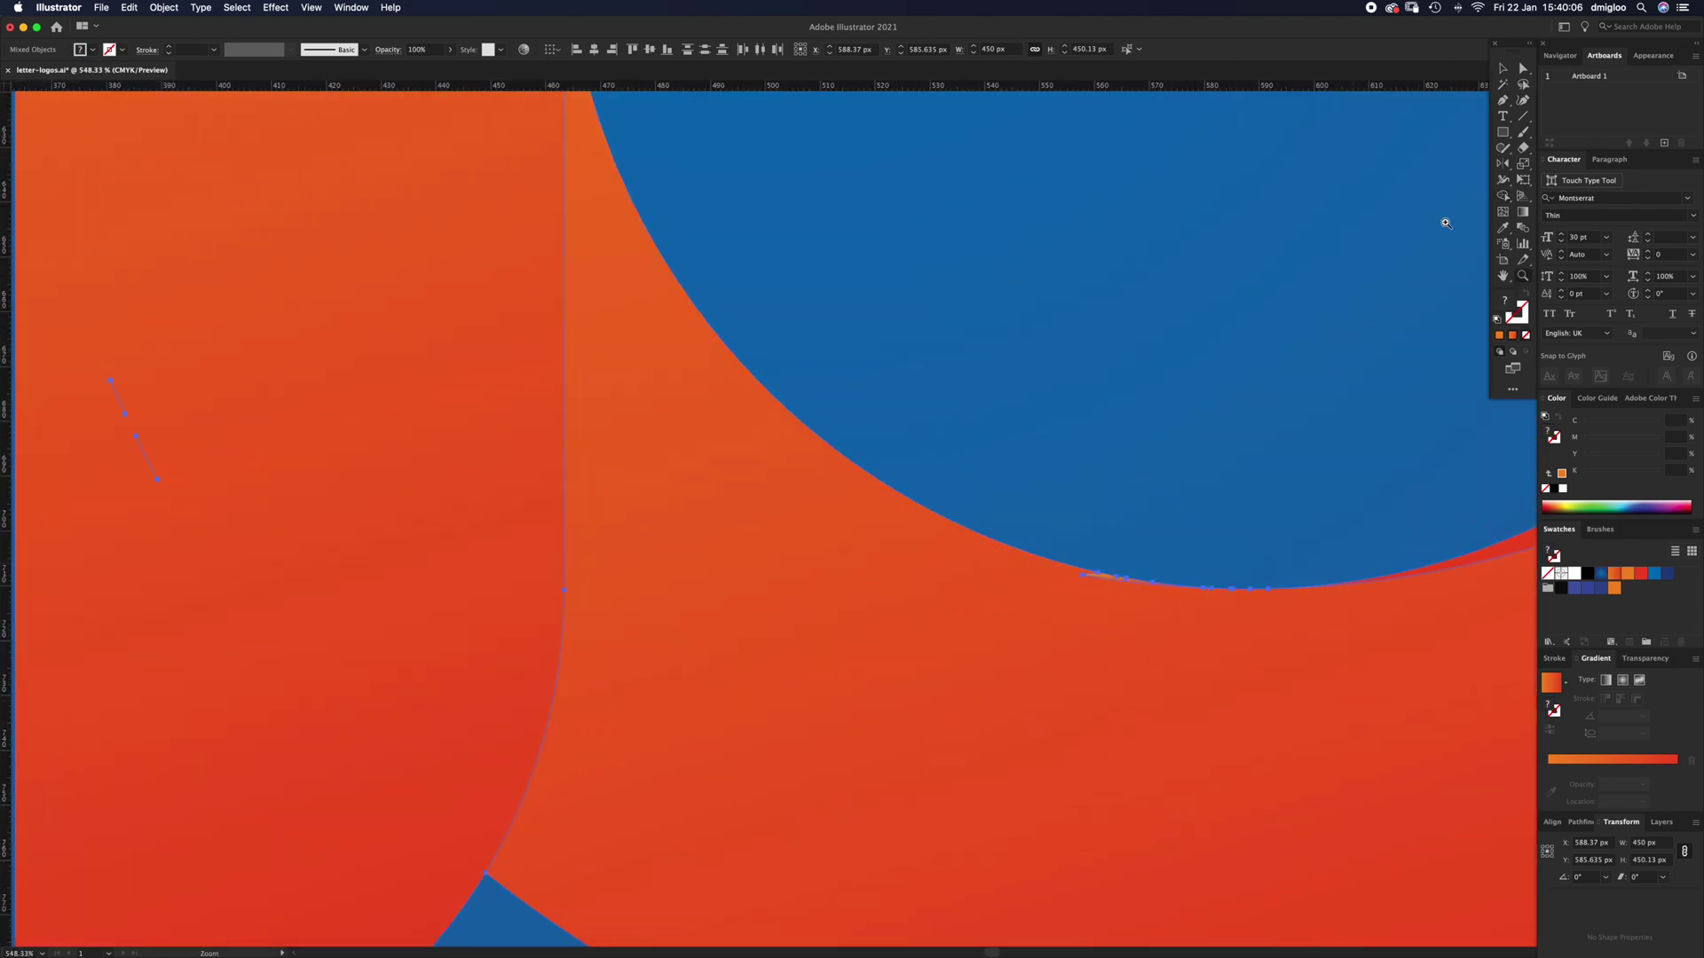
{"action": "left_click", "coordinate": [1502, 198]}
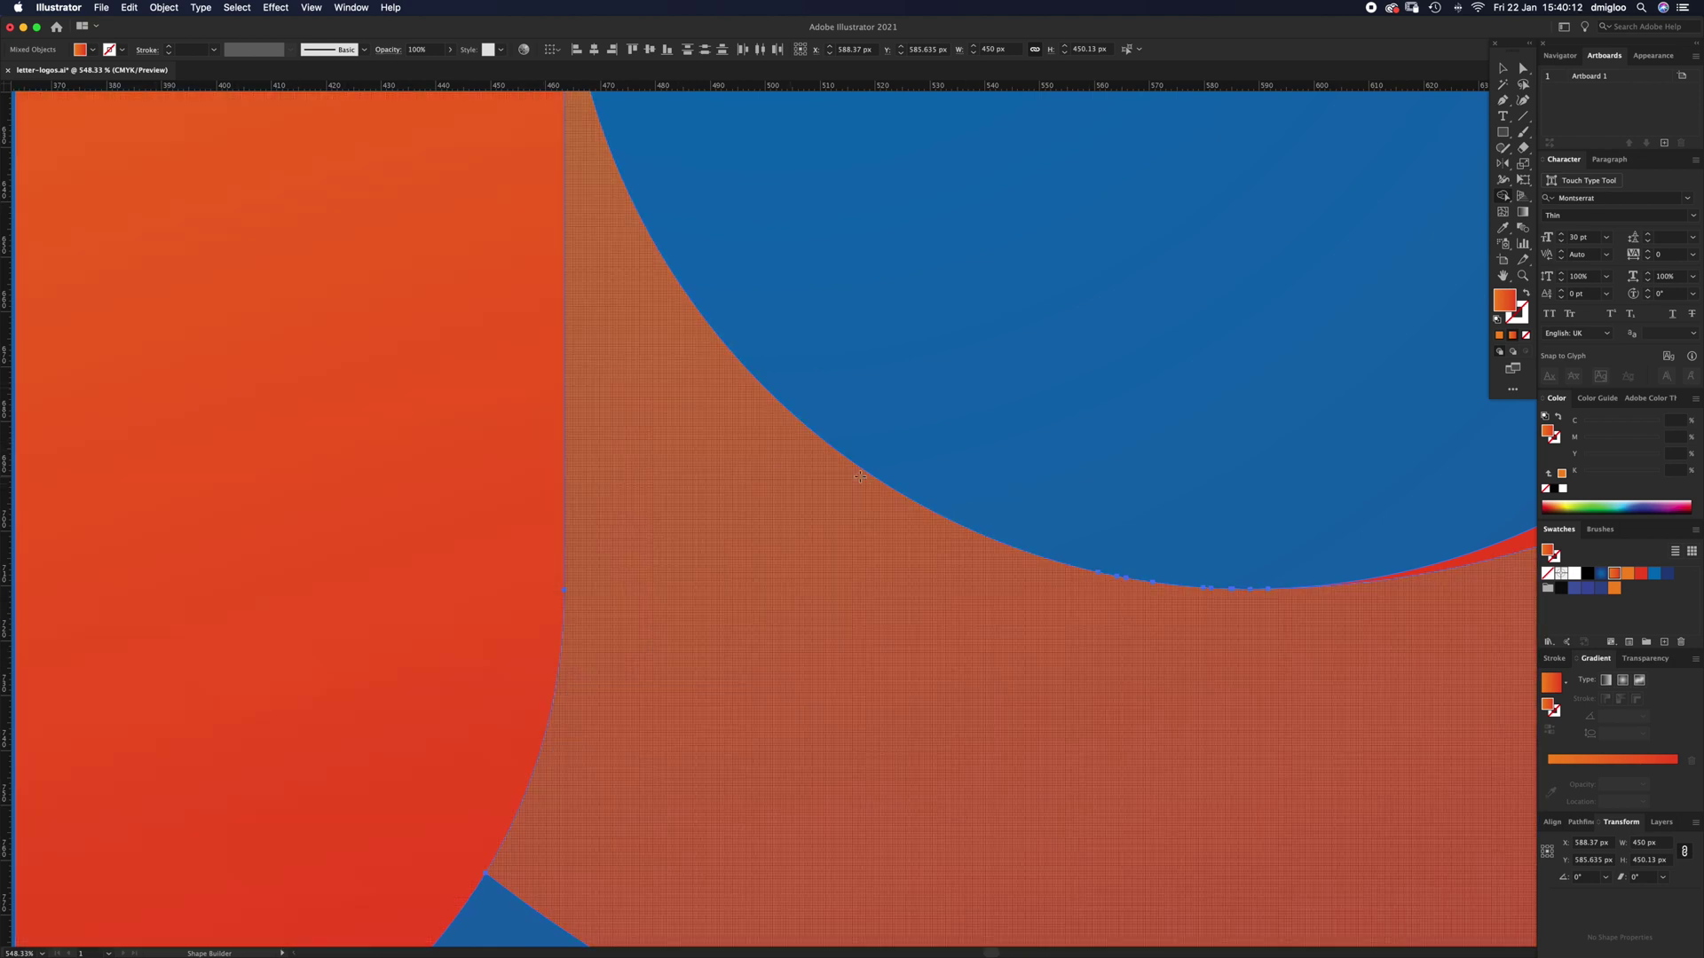
{"action": "key", "text": "z"}
{"action": "left_click", "coordinate": [976, 448], "text": "alt"}
{"action": "left_click", "coordinate": [988, 437], "text": "alt"}
{"action": "left_click", "coordinate": [989, 438], "text": "alt"}
{"action": "left_click", "coordinate": [988, 437], "text": "alt"}
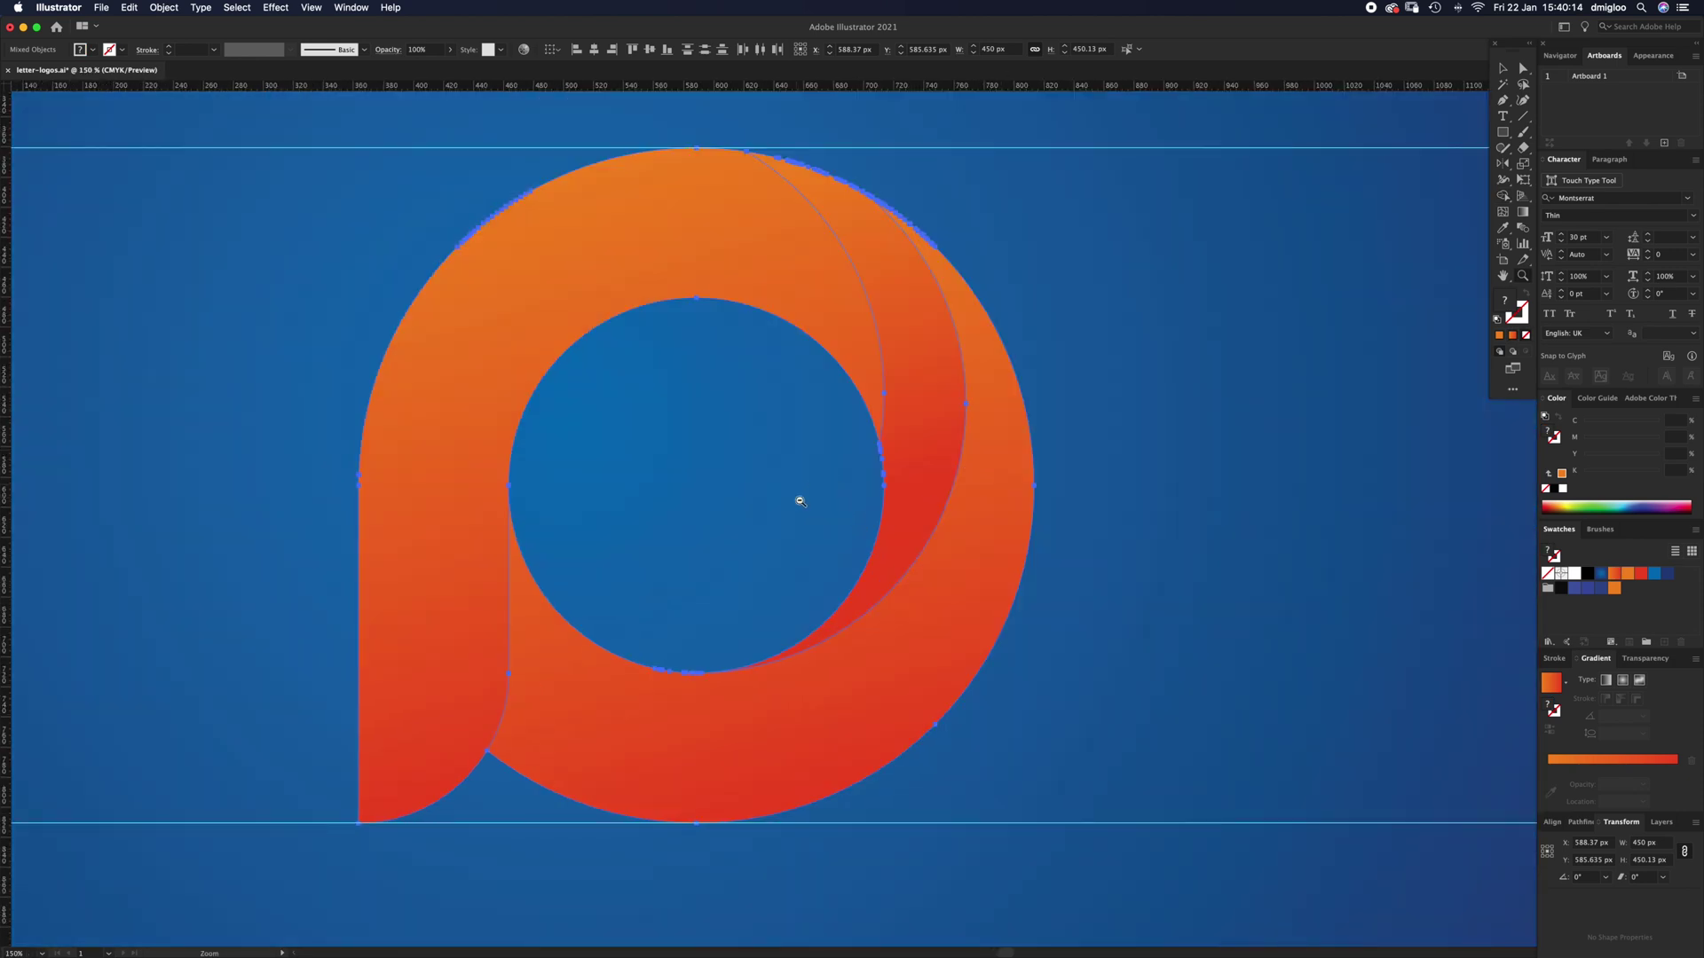
{"action": "left_click", "coordinate": [794, 515], "text": "alt"}
{"action": "left_click", "coordinate": [796, 508], "text": "alt"}
{"action": "left_click", "coordinate": [827, 512]}
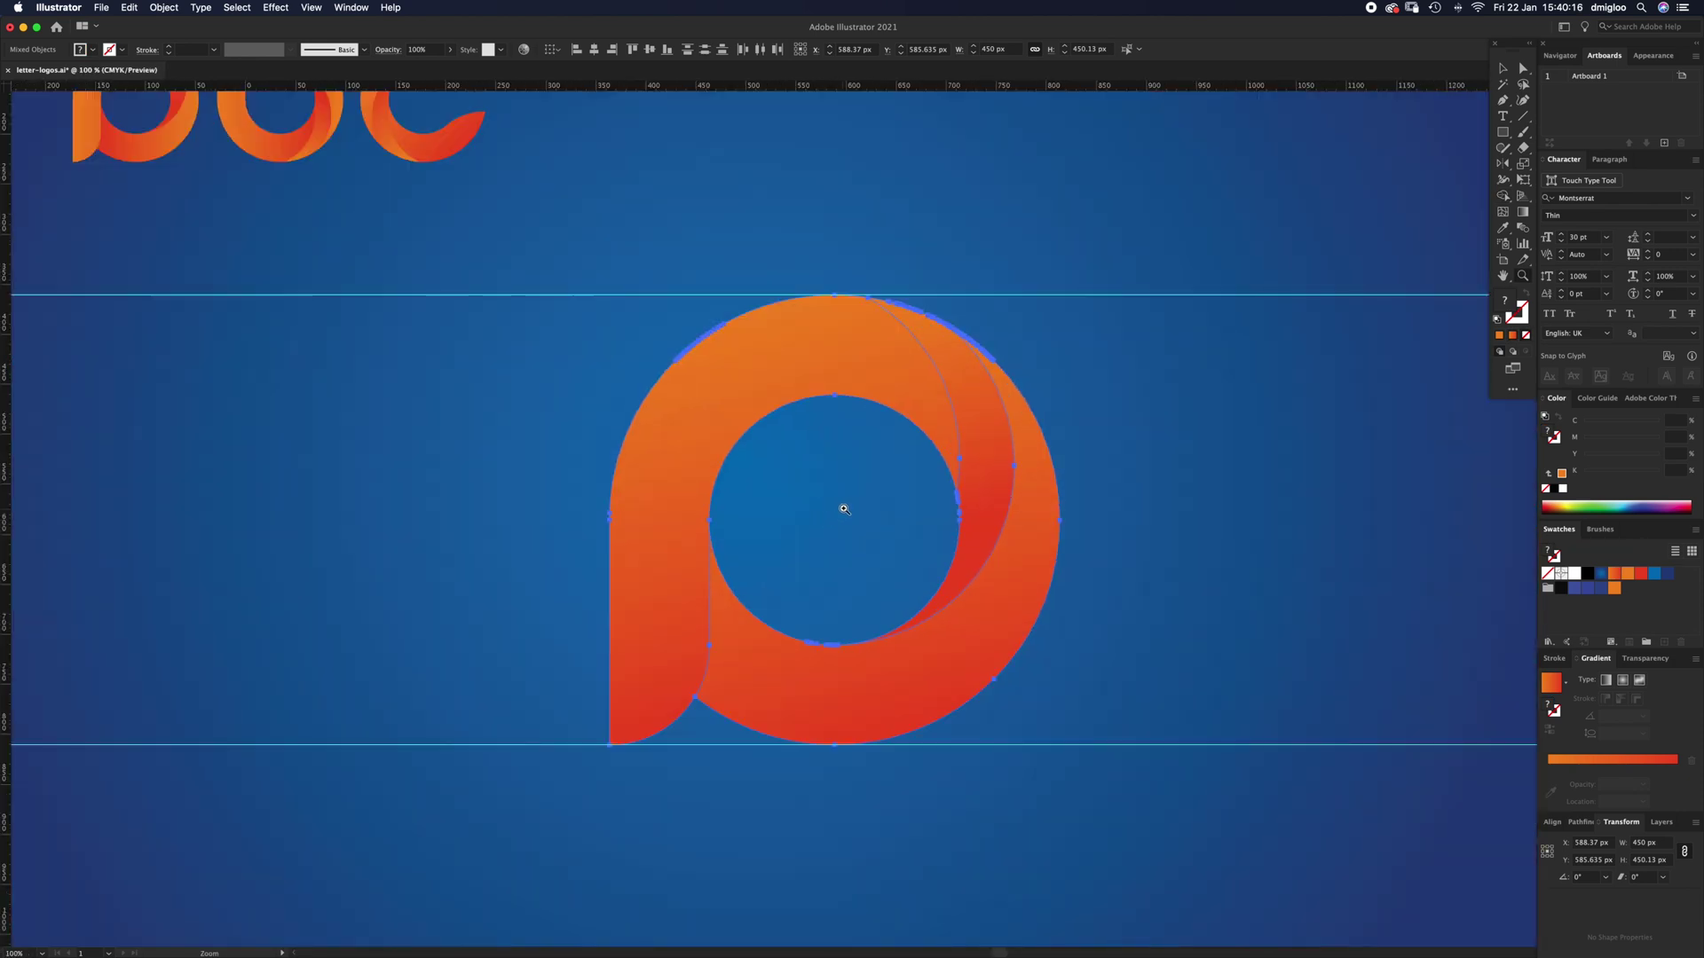
{"action": "left_click_drag", "start_coordinate": [841, 506], "coordinate": [850, 611]}
{"action": "key", "text": "v"}
{"action": "left_click", "coordinate": [872, 587]}
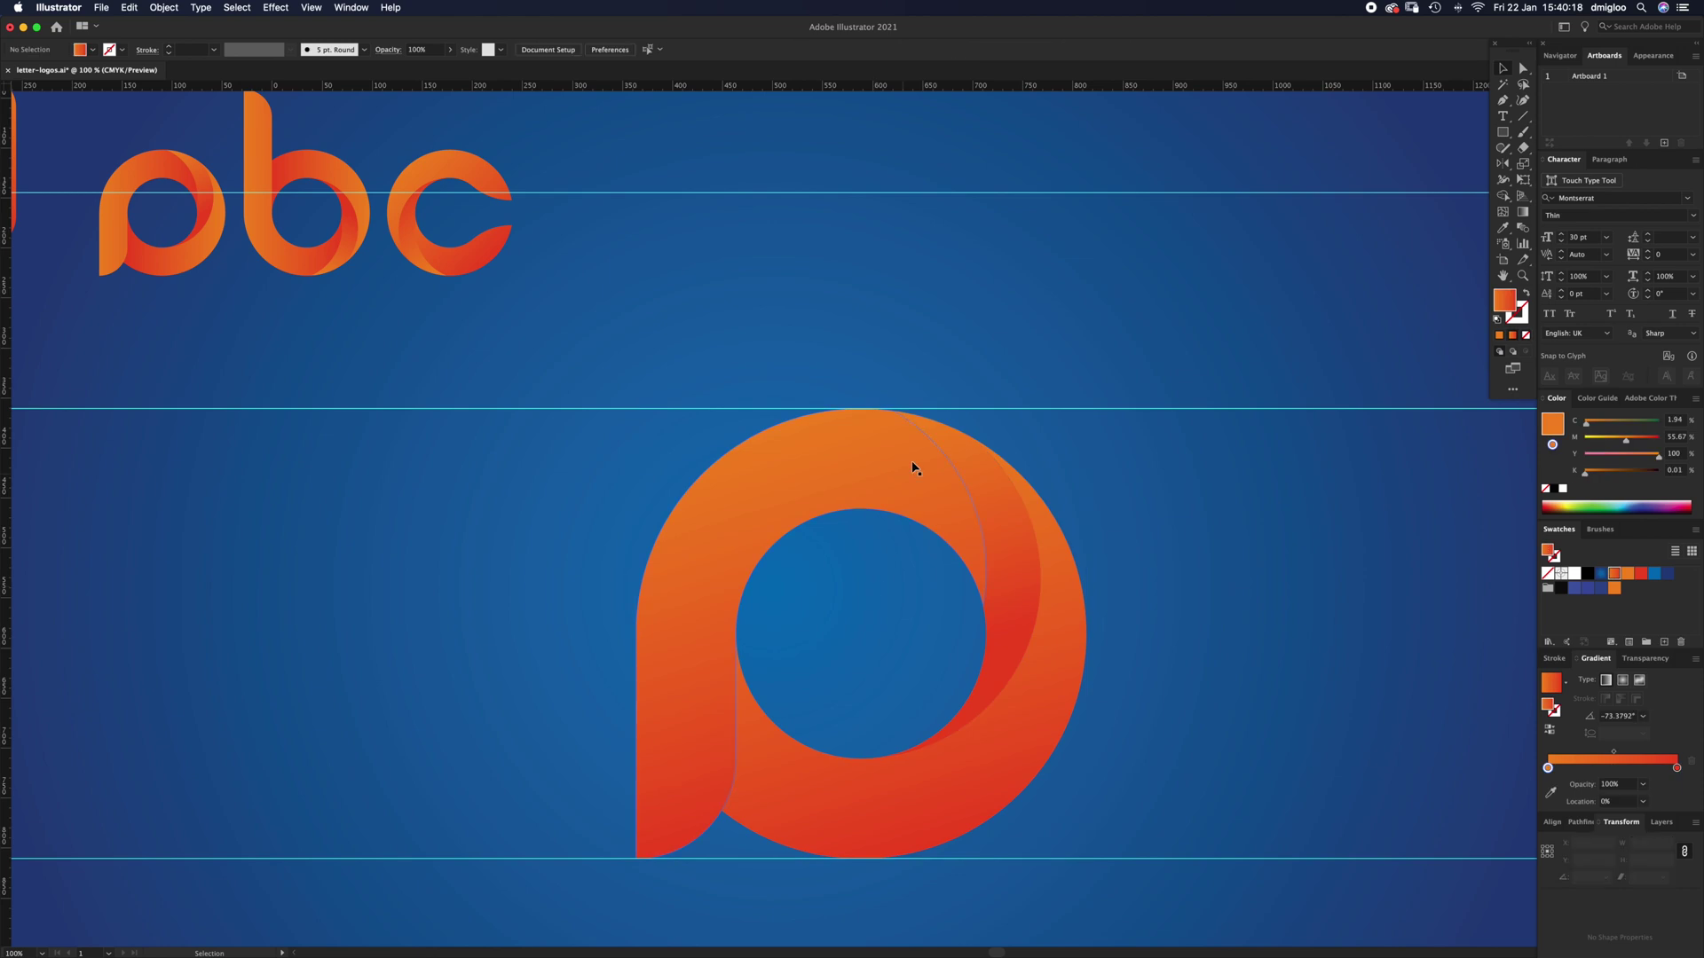
Step: Apply a horizontal 0° orange-to-red gradient across the merged stem and arc, running from its left edge towards the inner right crescent
{"action": "left_click", "coordinate": [894, 479]}
{"action": "left_click", "coordinate": [1523, 212]}
{"action": "left_click", "coordinate": [731, 436]}
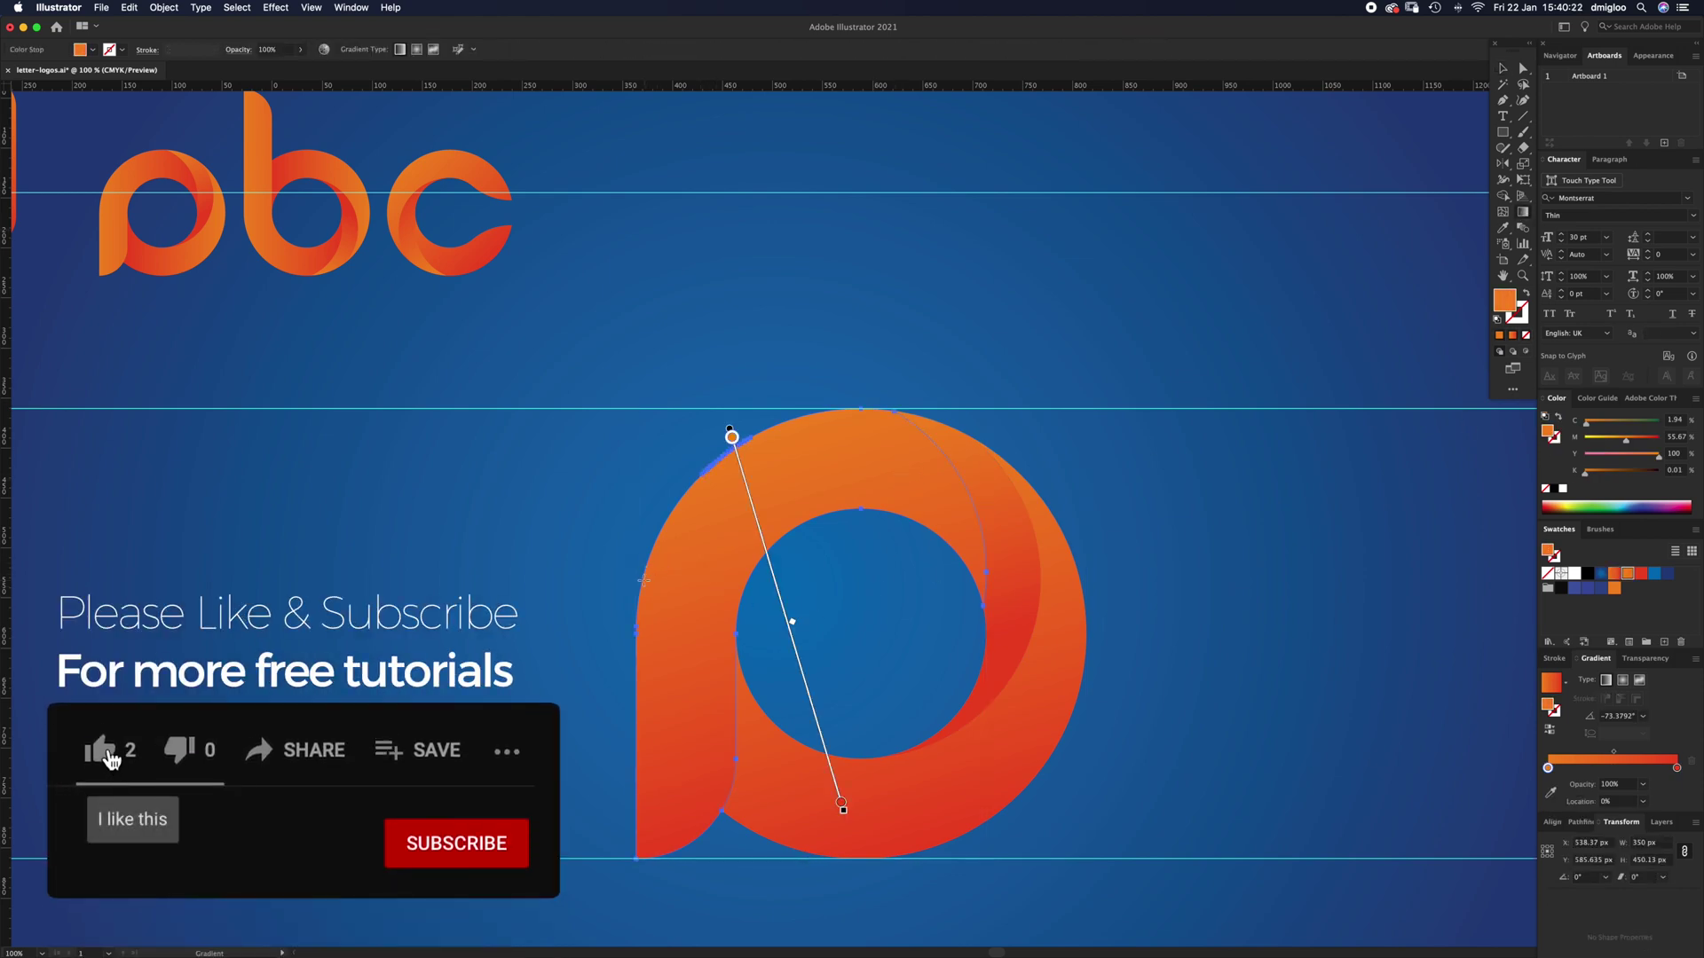
{"action": "left_click_drag", "start_coordinate": [645, 576], "coordinate": [1007, 589]}
{"action": "key", "text": "v"}
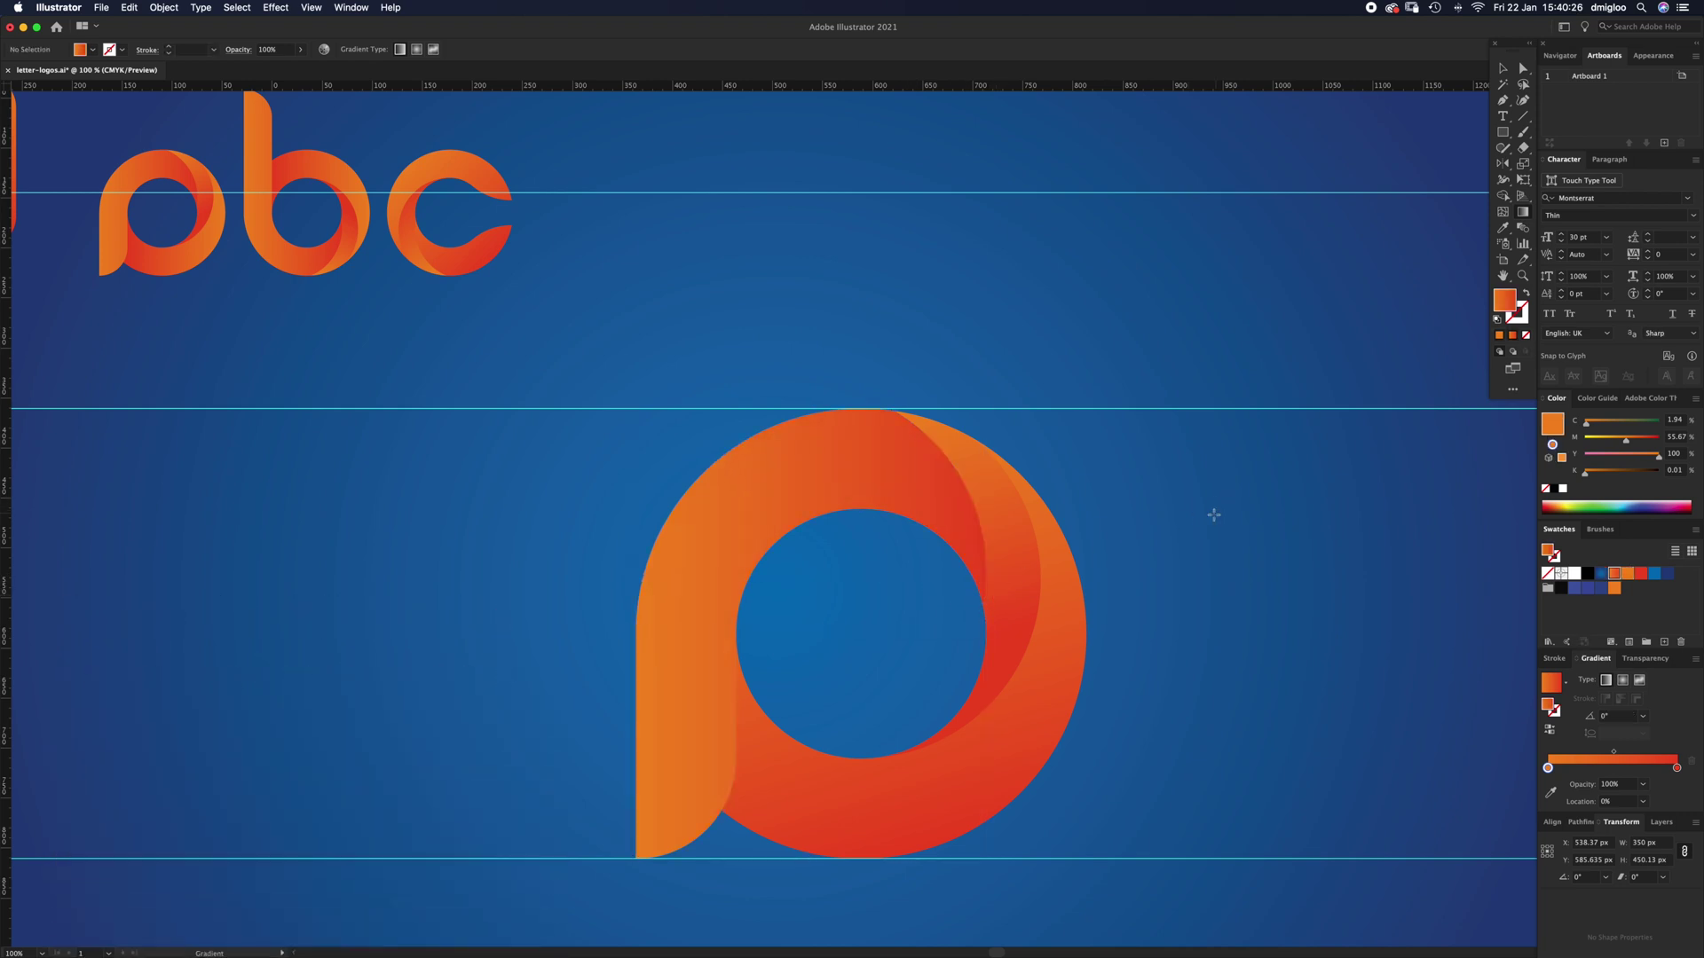
{"action": "left_click", "coordinate": [1195, 546]}
Step: Group all the parts of the p and move the group horizontally to the artboard's left side, at about X 69 px
{"action": "key", "text": "z"}
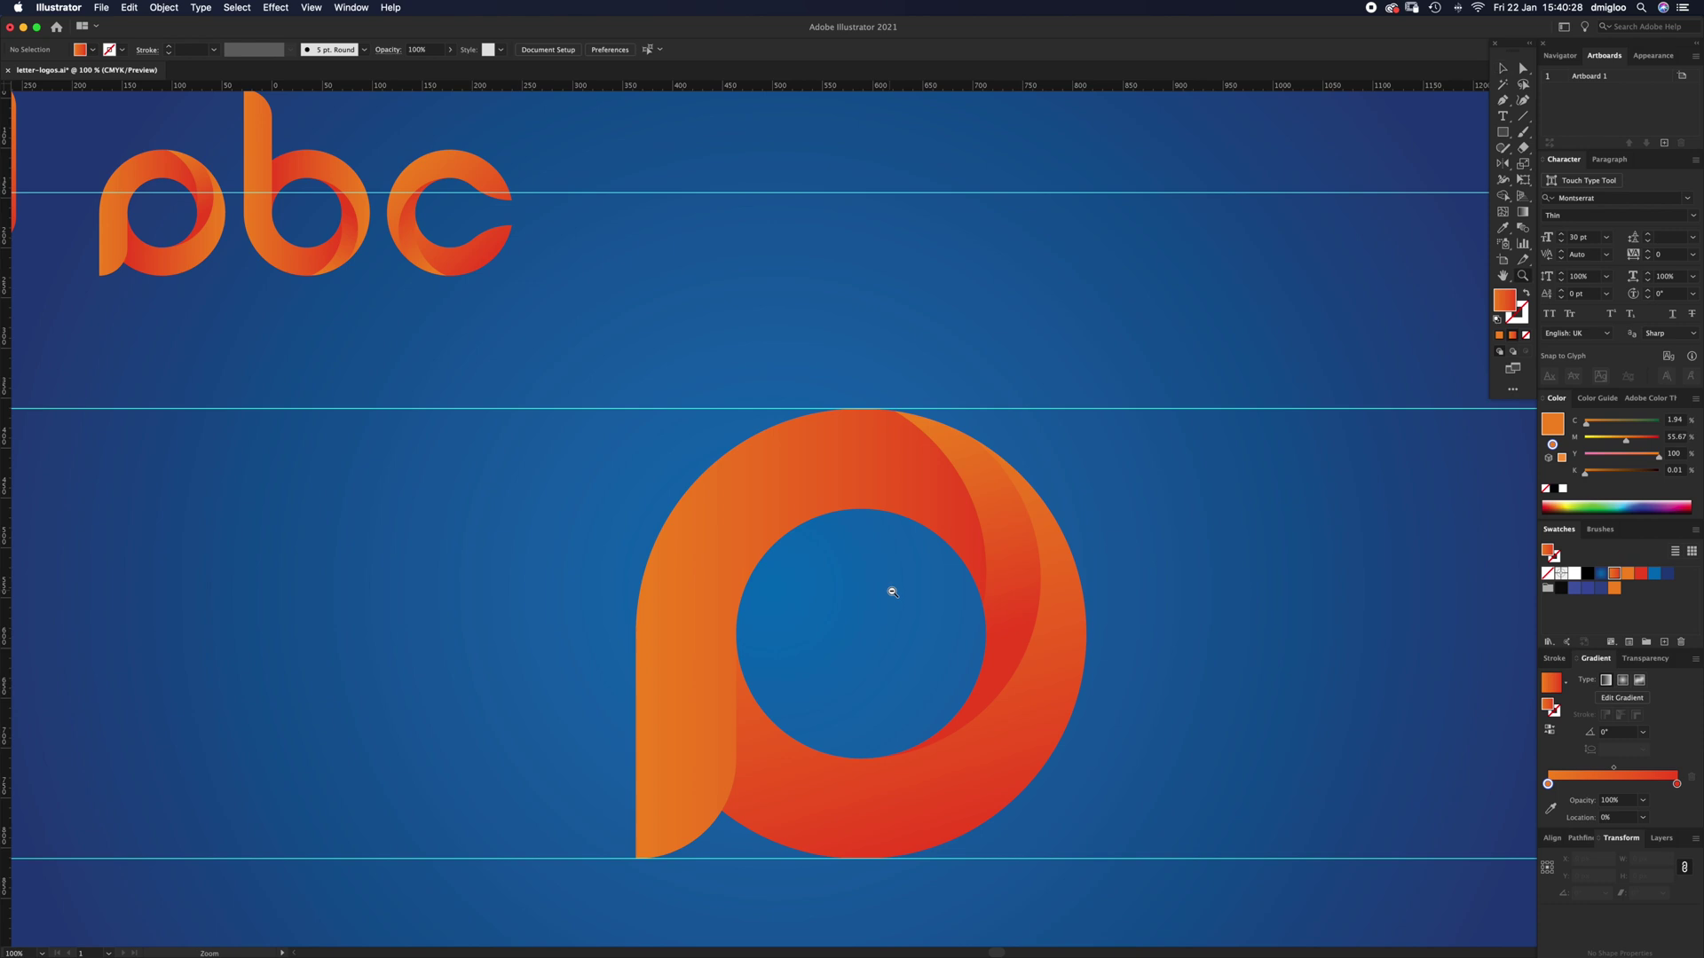
{"action": "left_click", "coordinate": [891, 590], "text": "alt"}
{"action": "key", "text": "v"}
{"action": "left_click_drag", "start_coordinate": [635, 423], "coordinate": [1032, 728]}
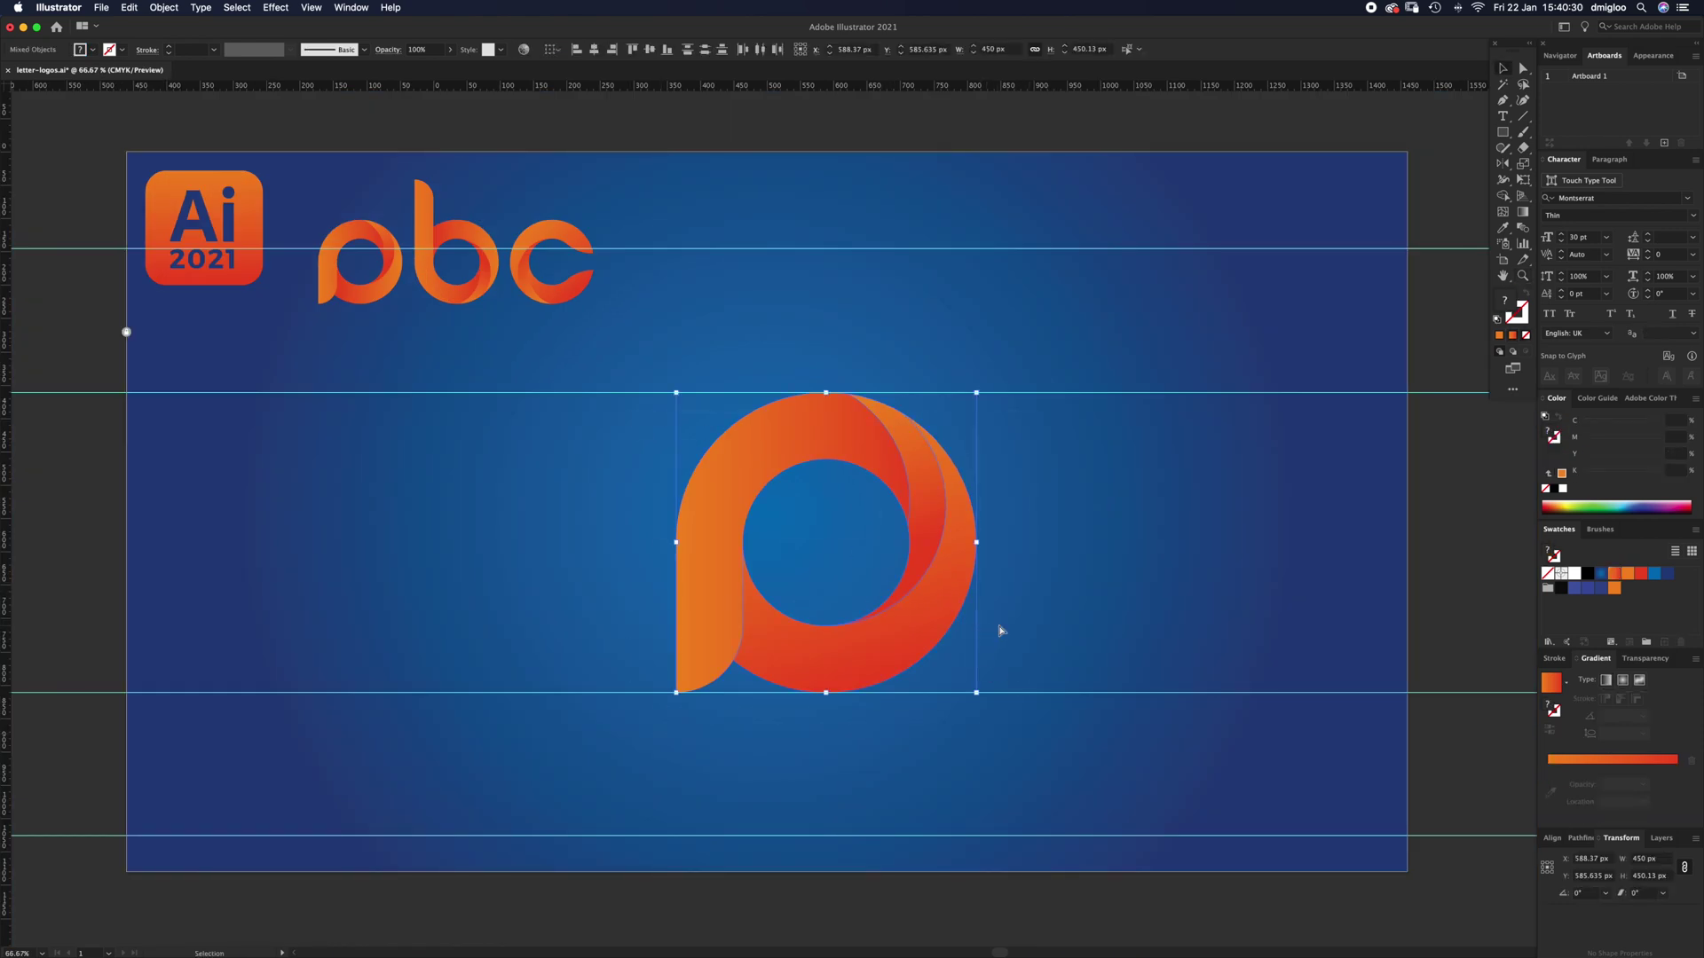
{"action": "key", "text": "super+g"}
{"action": "key", "text": "super+h"}
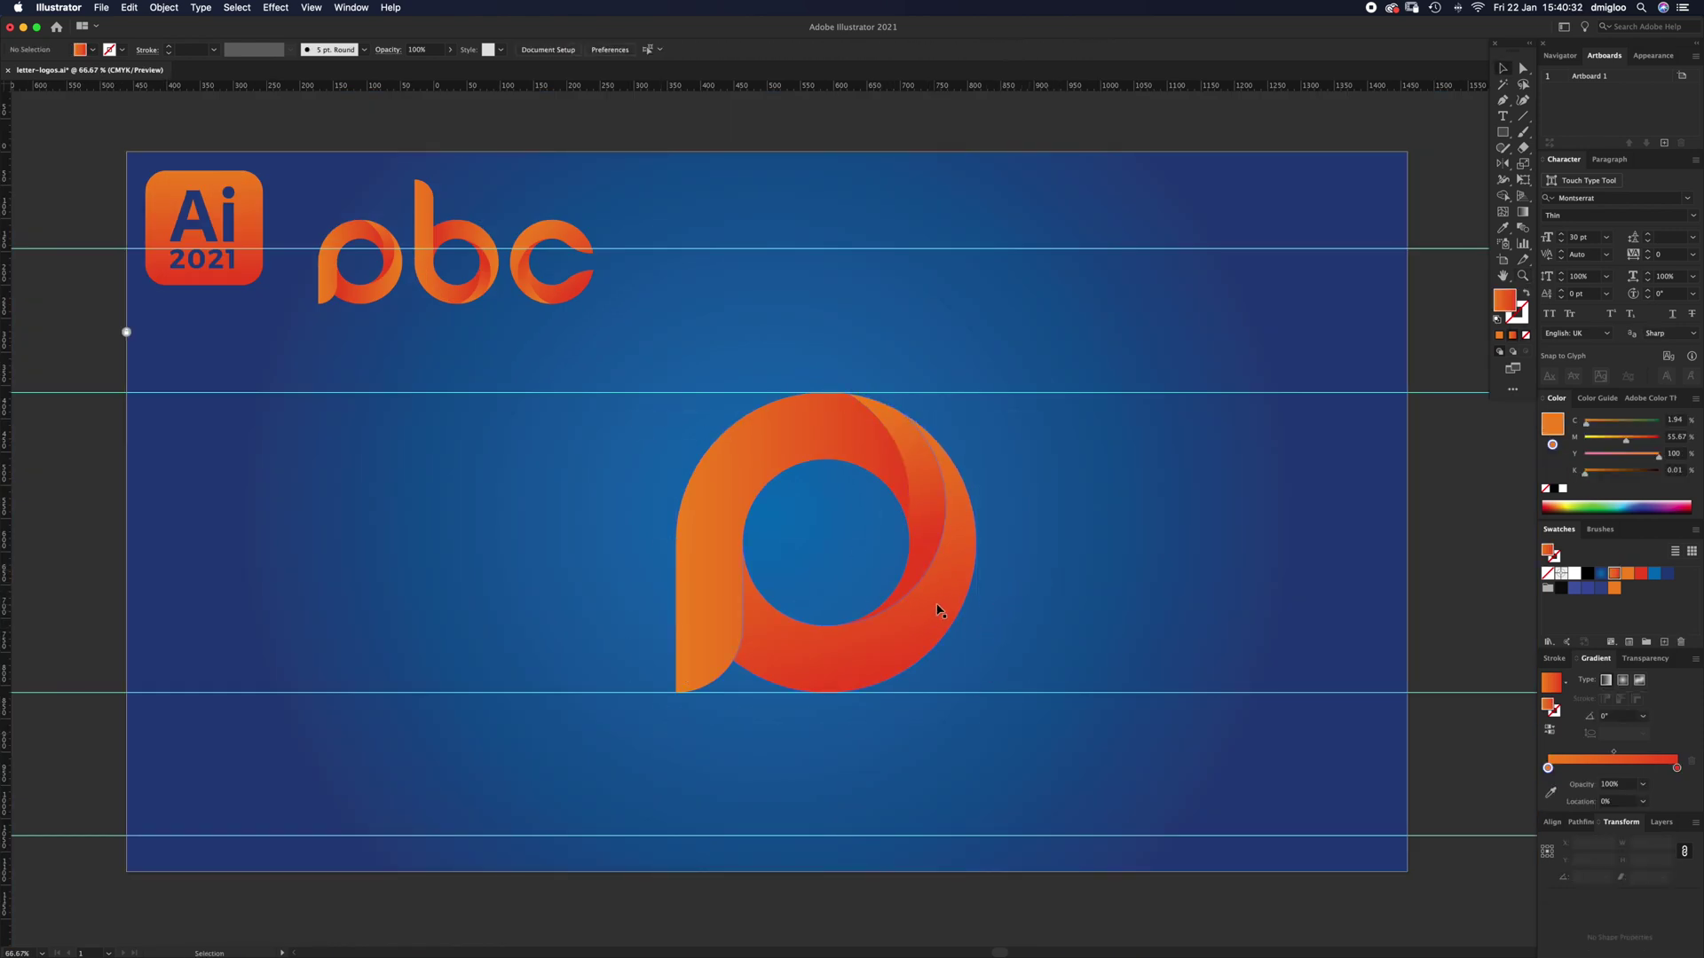
{"action": "left_click_drag", "start_coordinate": [939, 609], "coordinate": [584, 640]}
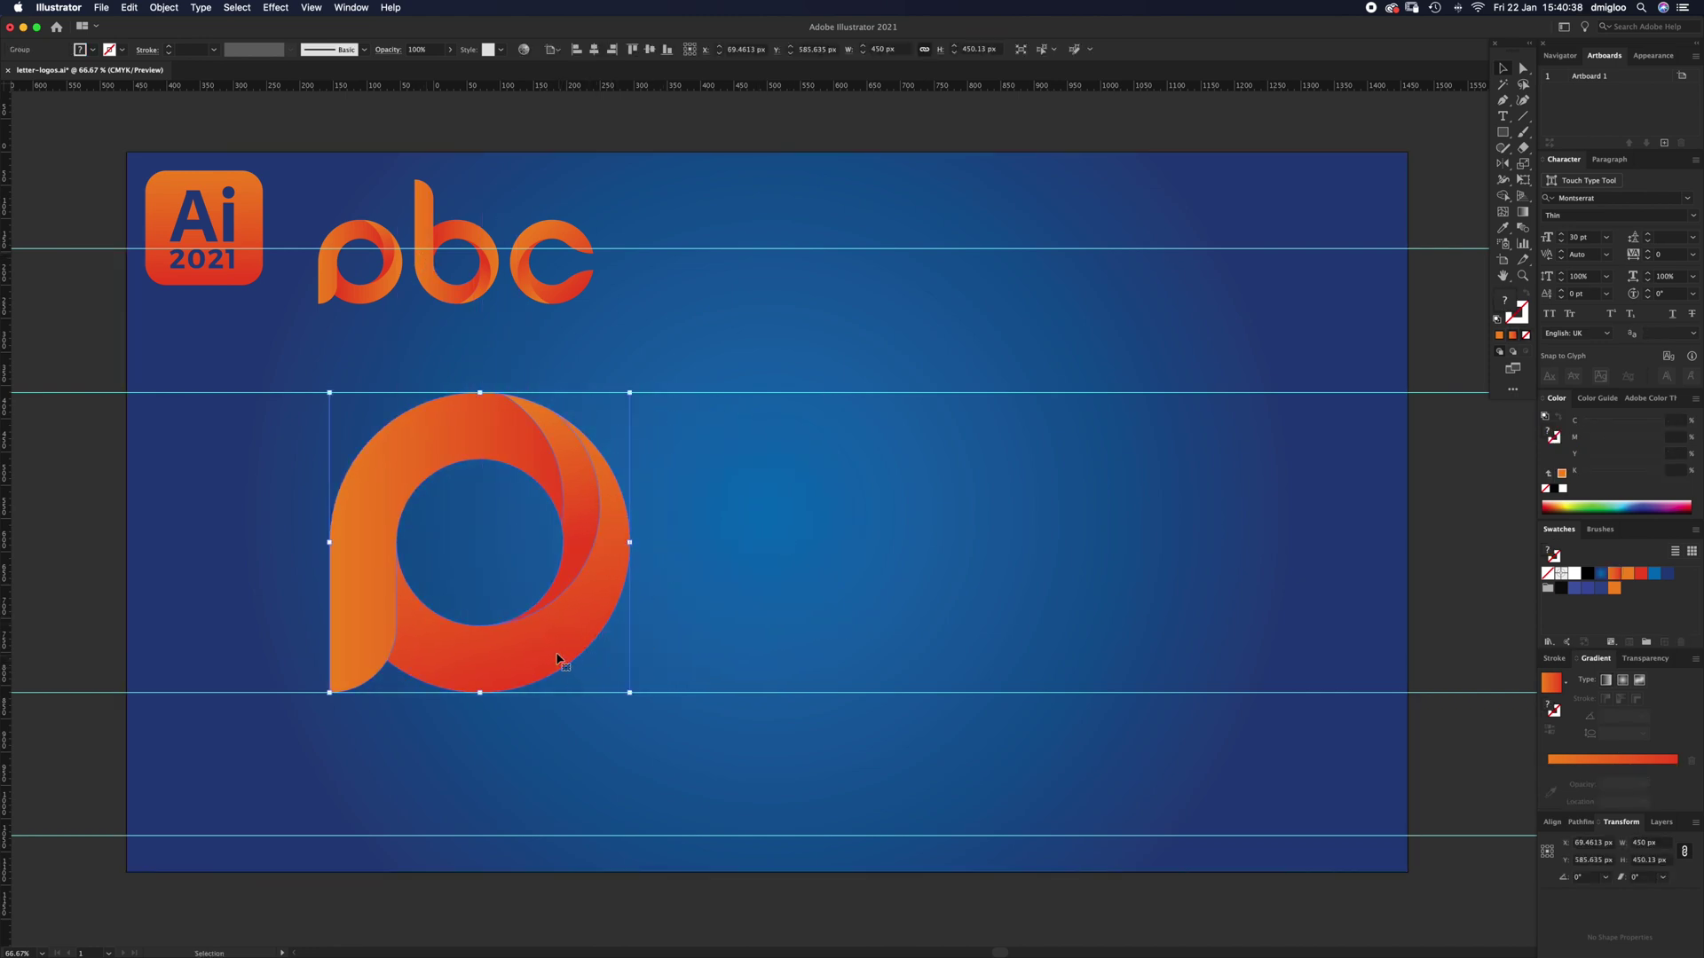
Step: Duplicate the p horizontally at about X 696 px and reflect the copy across the horizontal axis to form a b
{"action": "left_click_drag", "start_coordinate": [551, 651], "coordinate": [970, 651]}
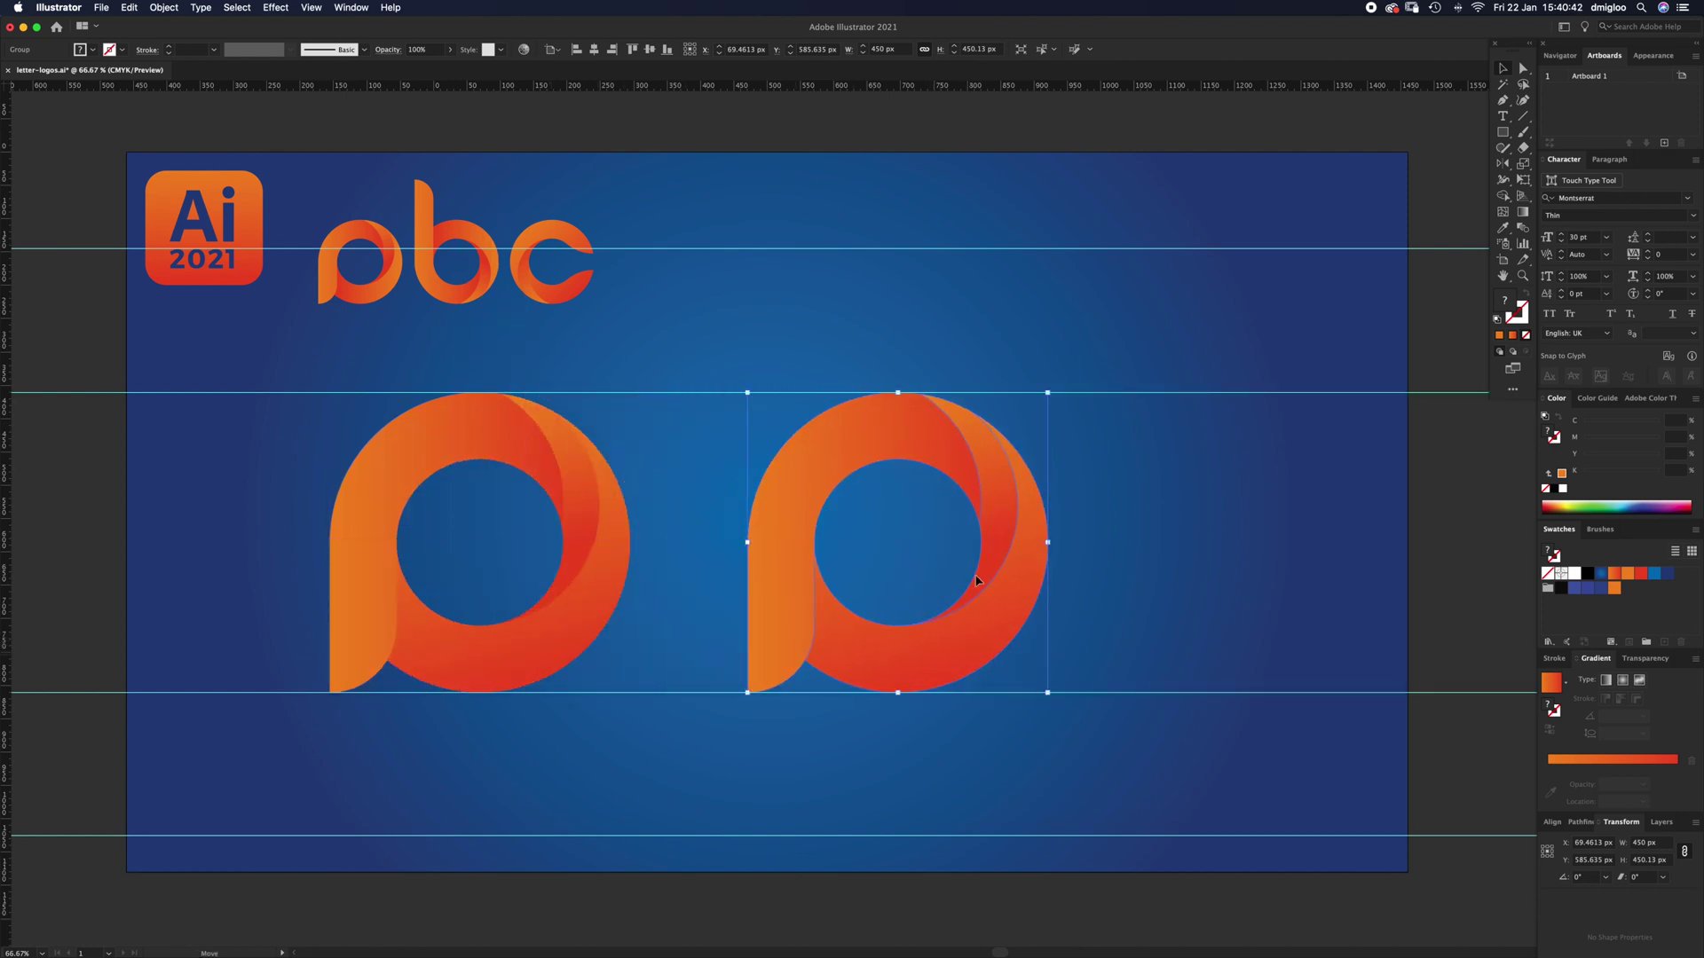
{"action": "double_click", "coordinate": [1503, 164]}
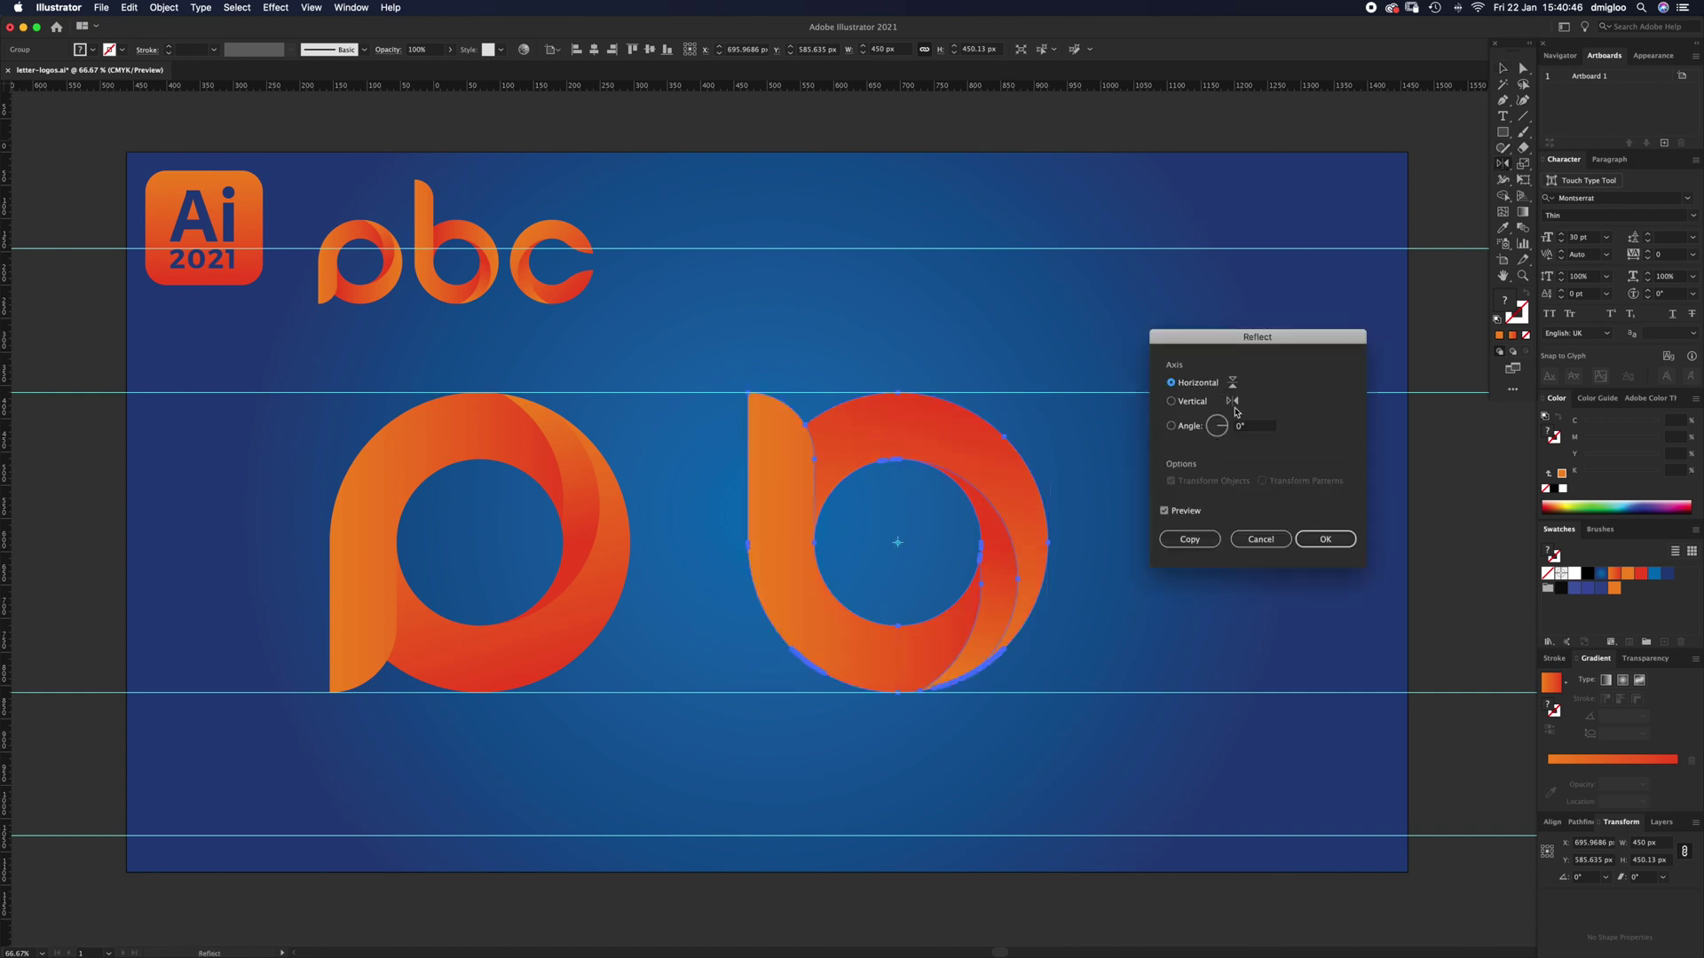
{"action": "left_click", "coordinate": [1328, 540]}
Step: Extend the b's stem up to the uppermost guide by moving its top anchor points, making the letter about 666 px tall
{"action": "key", "text": "a"}
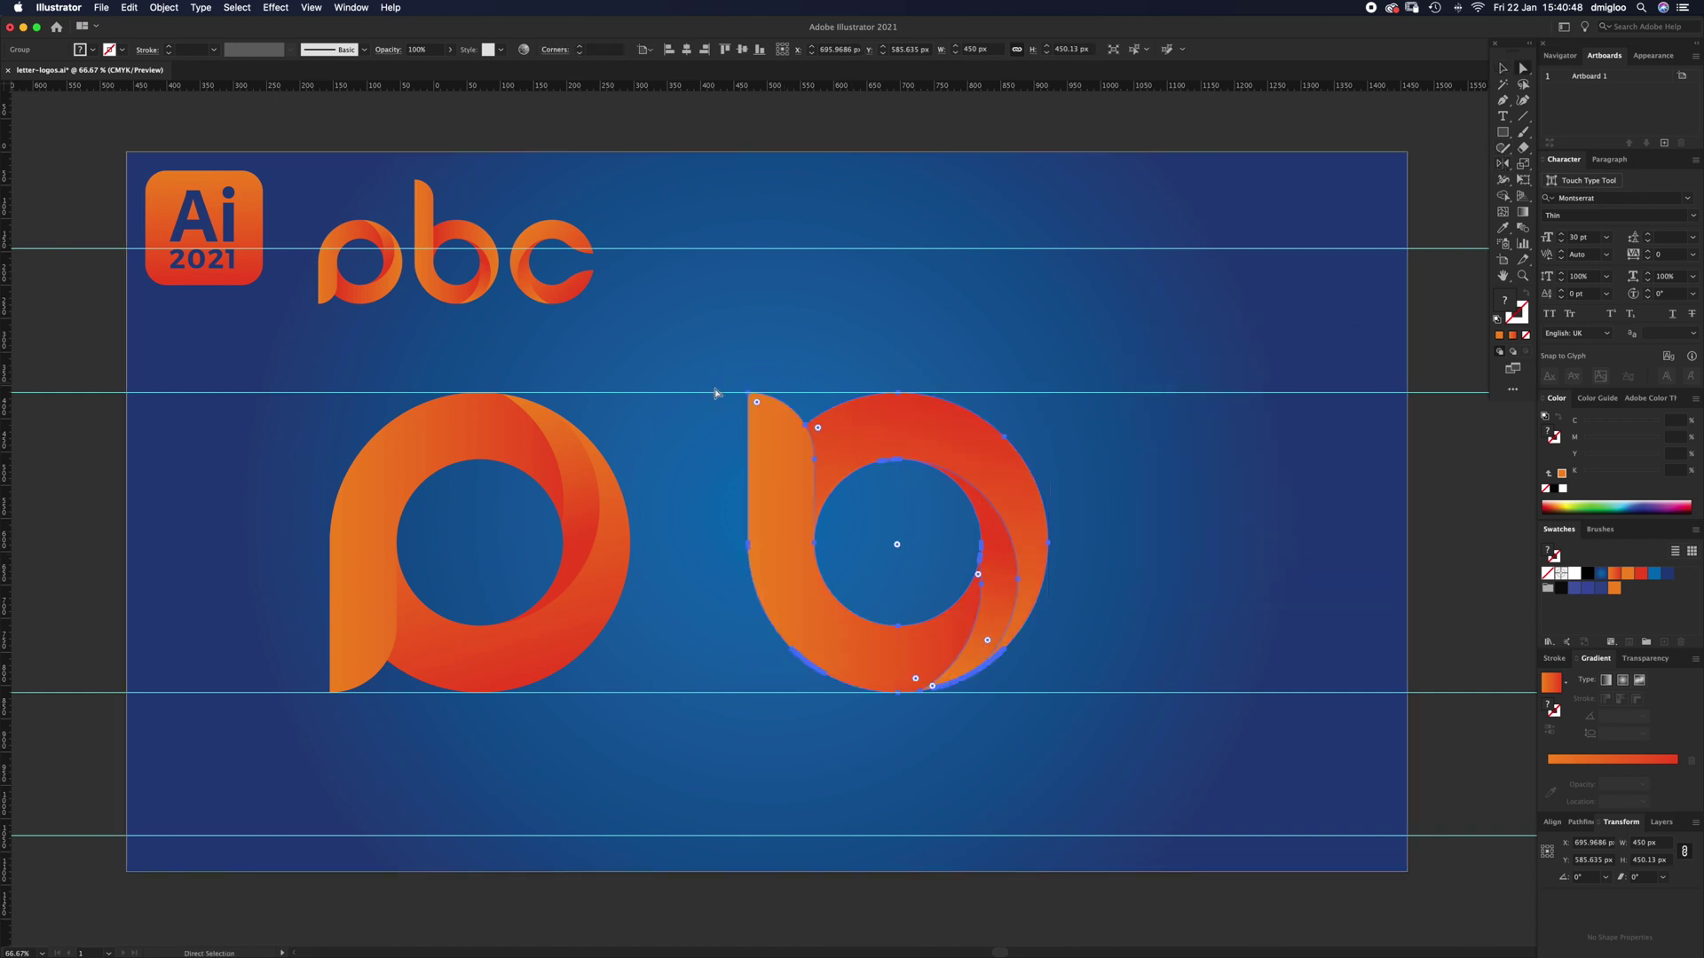
{"action": "left_click", "coordinate": [783, 431]}
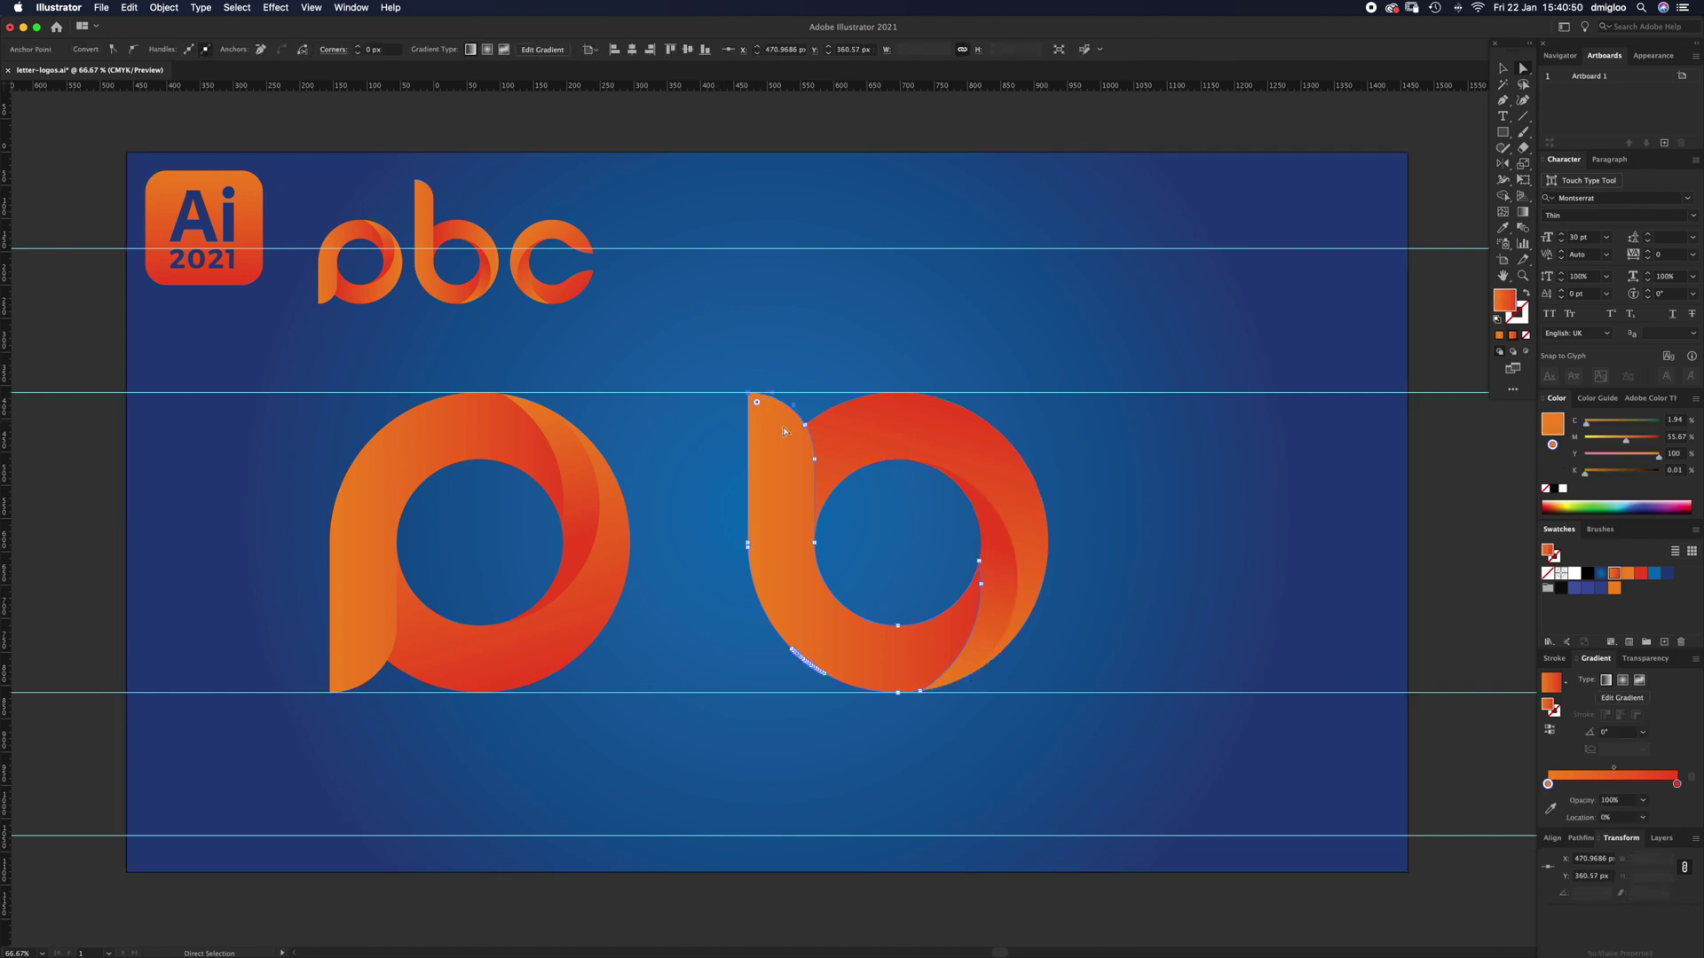
{"action": "left_click", "coordinate": [806, 426], "text": "shift"}
{"action": "left_click", "coordinate": [815, 459], "text": "shift"}
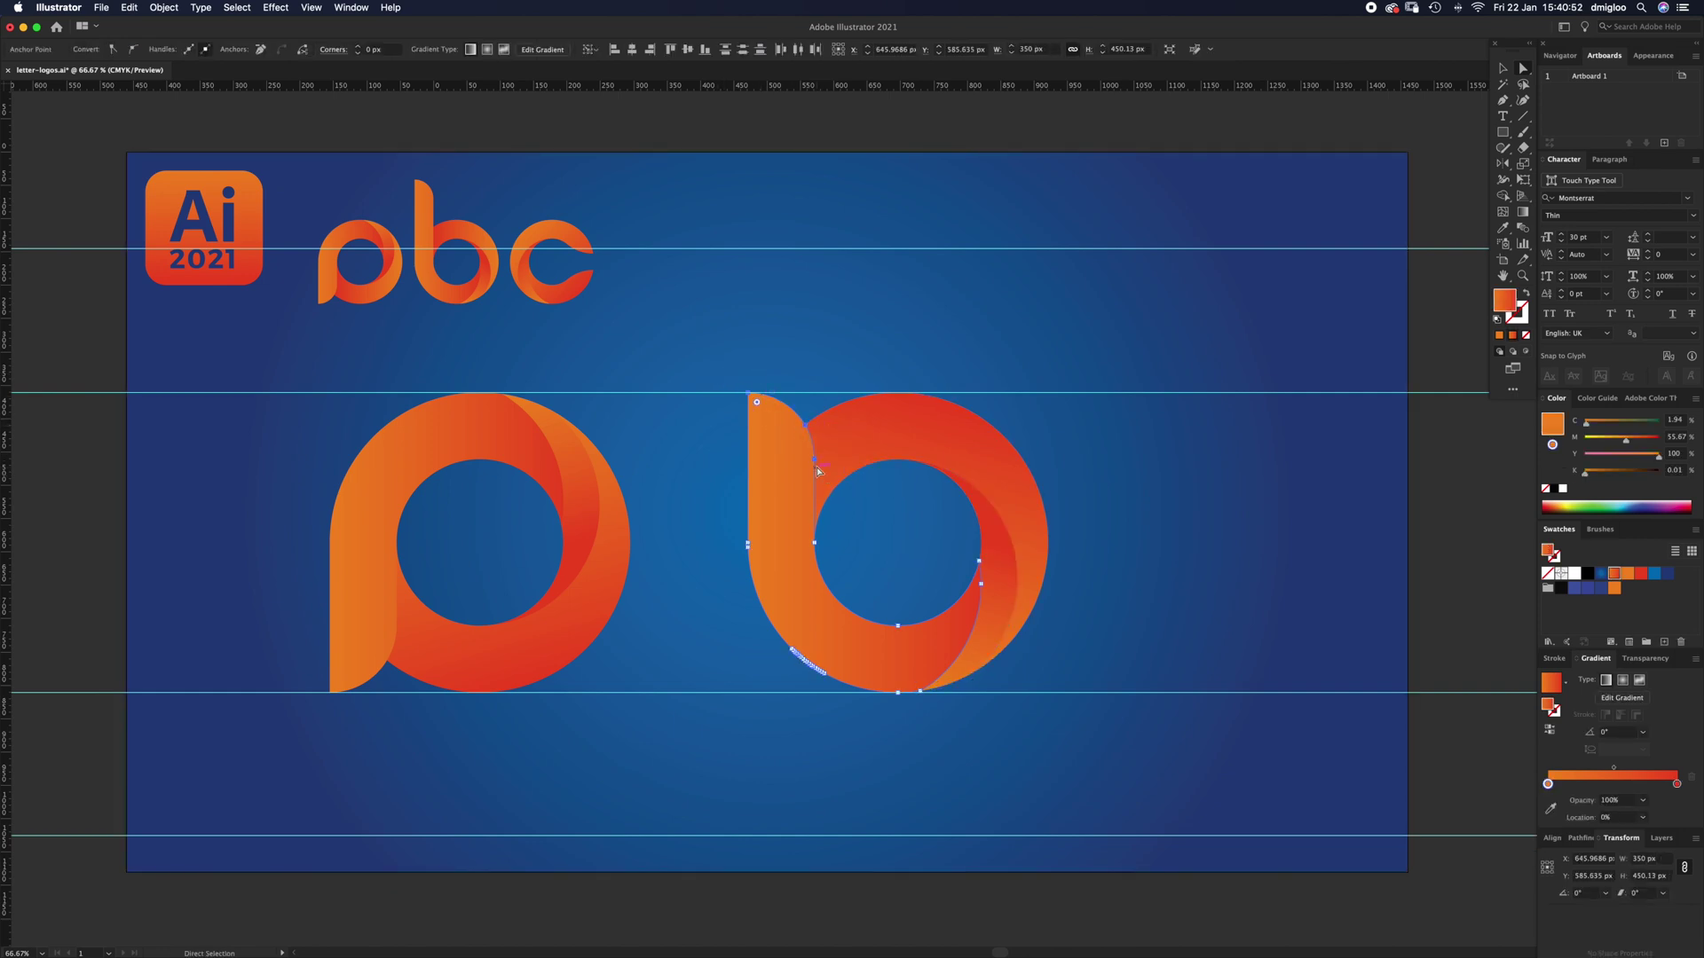
{"action": "left_click_drag", "start_coordinate": [816, 463], "coordinate": [804, 315]}
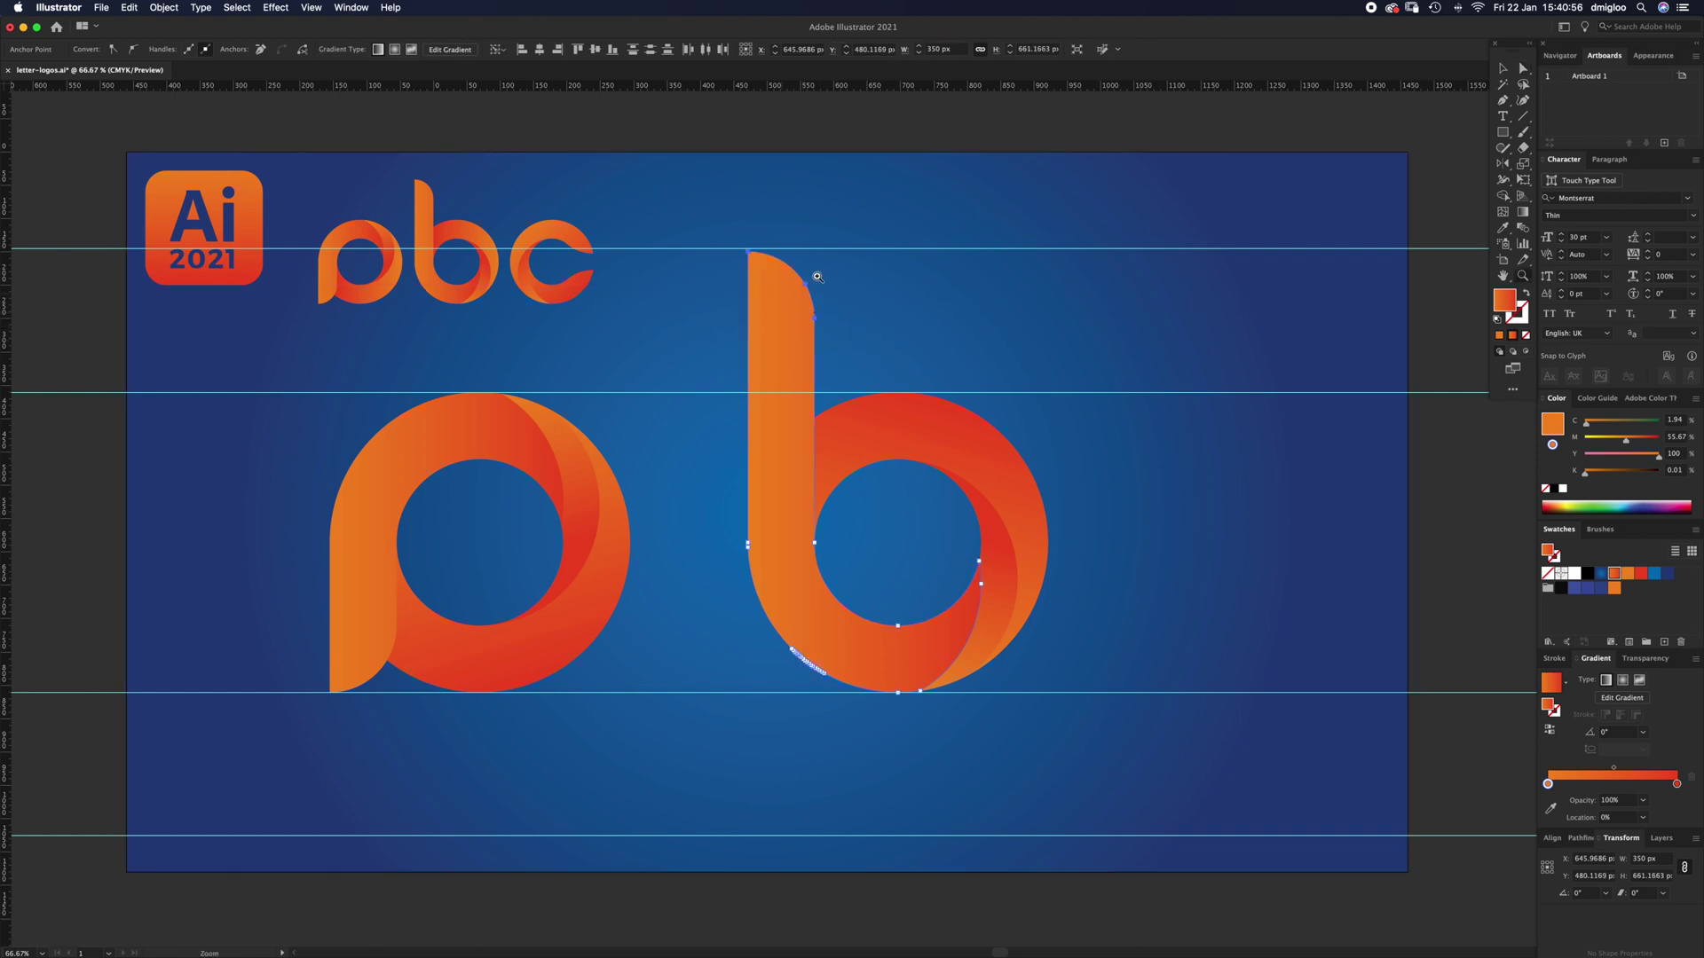
{"action": "key", "text": "z"}
{"action": "left_click_drag", "start_coordinate": [761, 251], "coordinate": [742, 208]}
{"action": "key", "text": "a"}
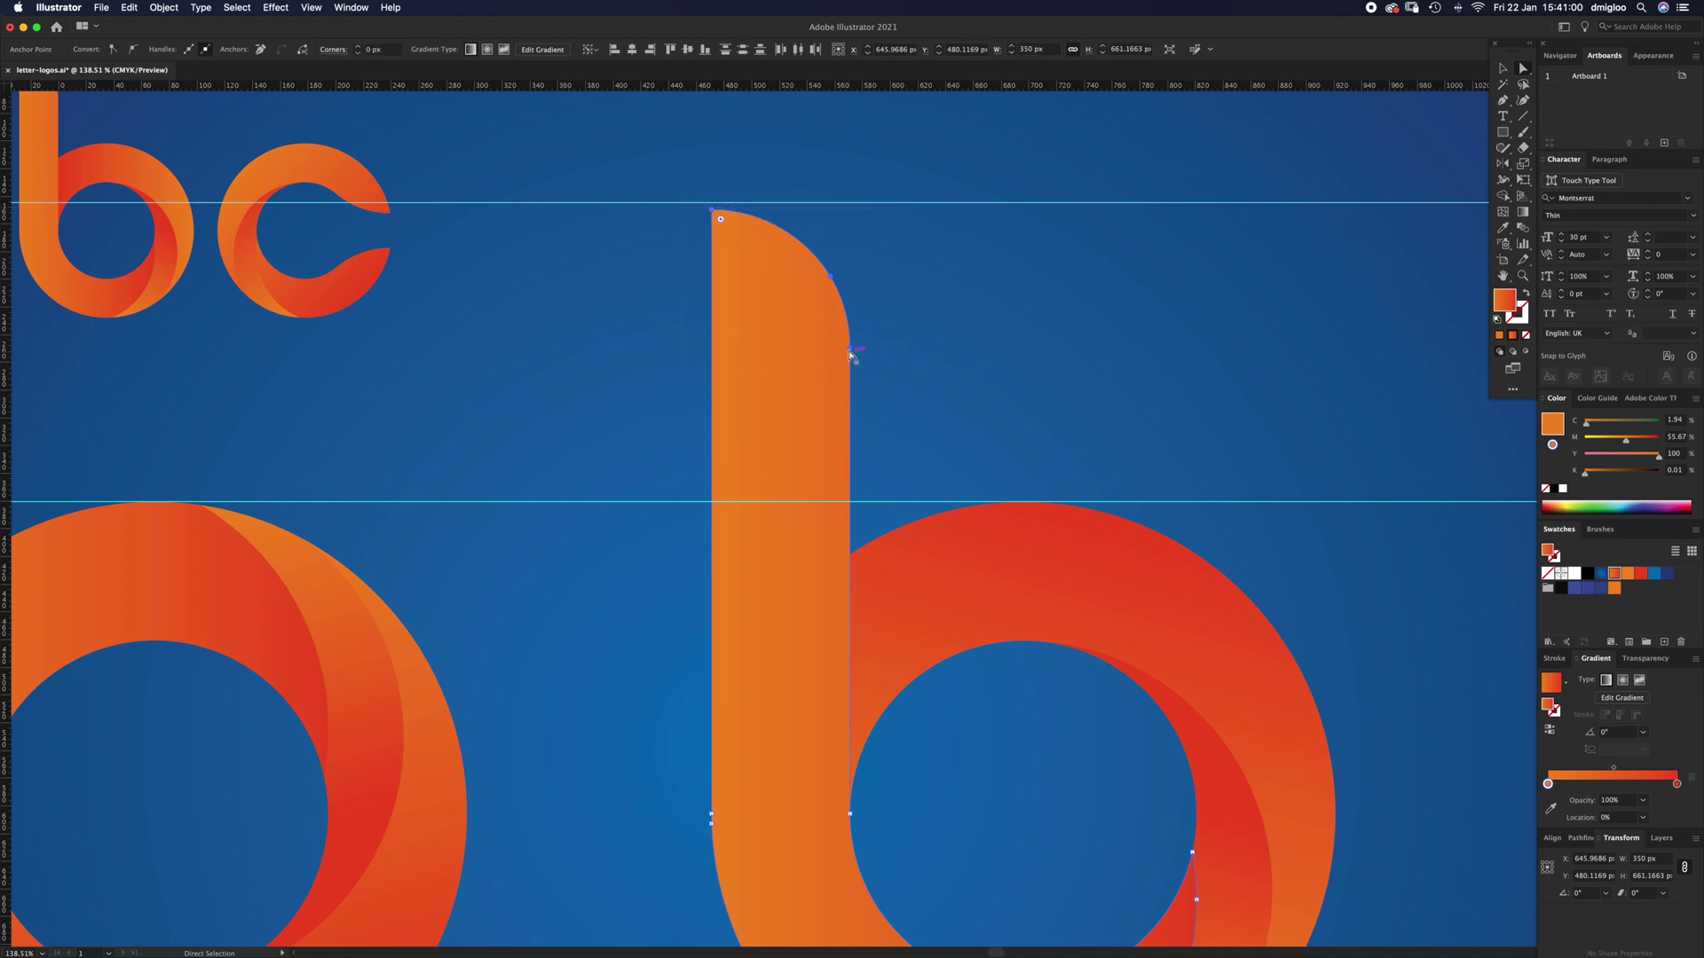
{"action": "left_click_drag", "start_coordinate": [850, 347], "coordinate": [850, 367]}
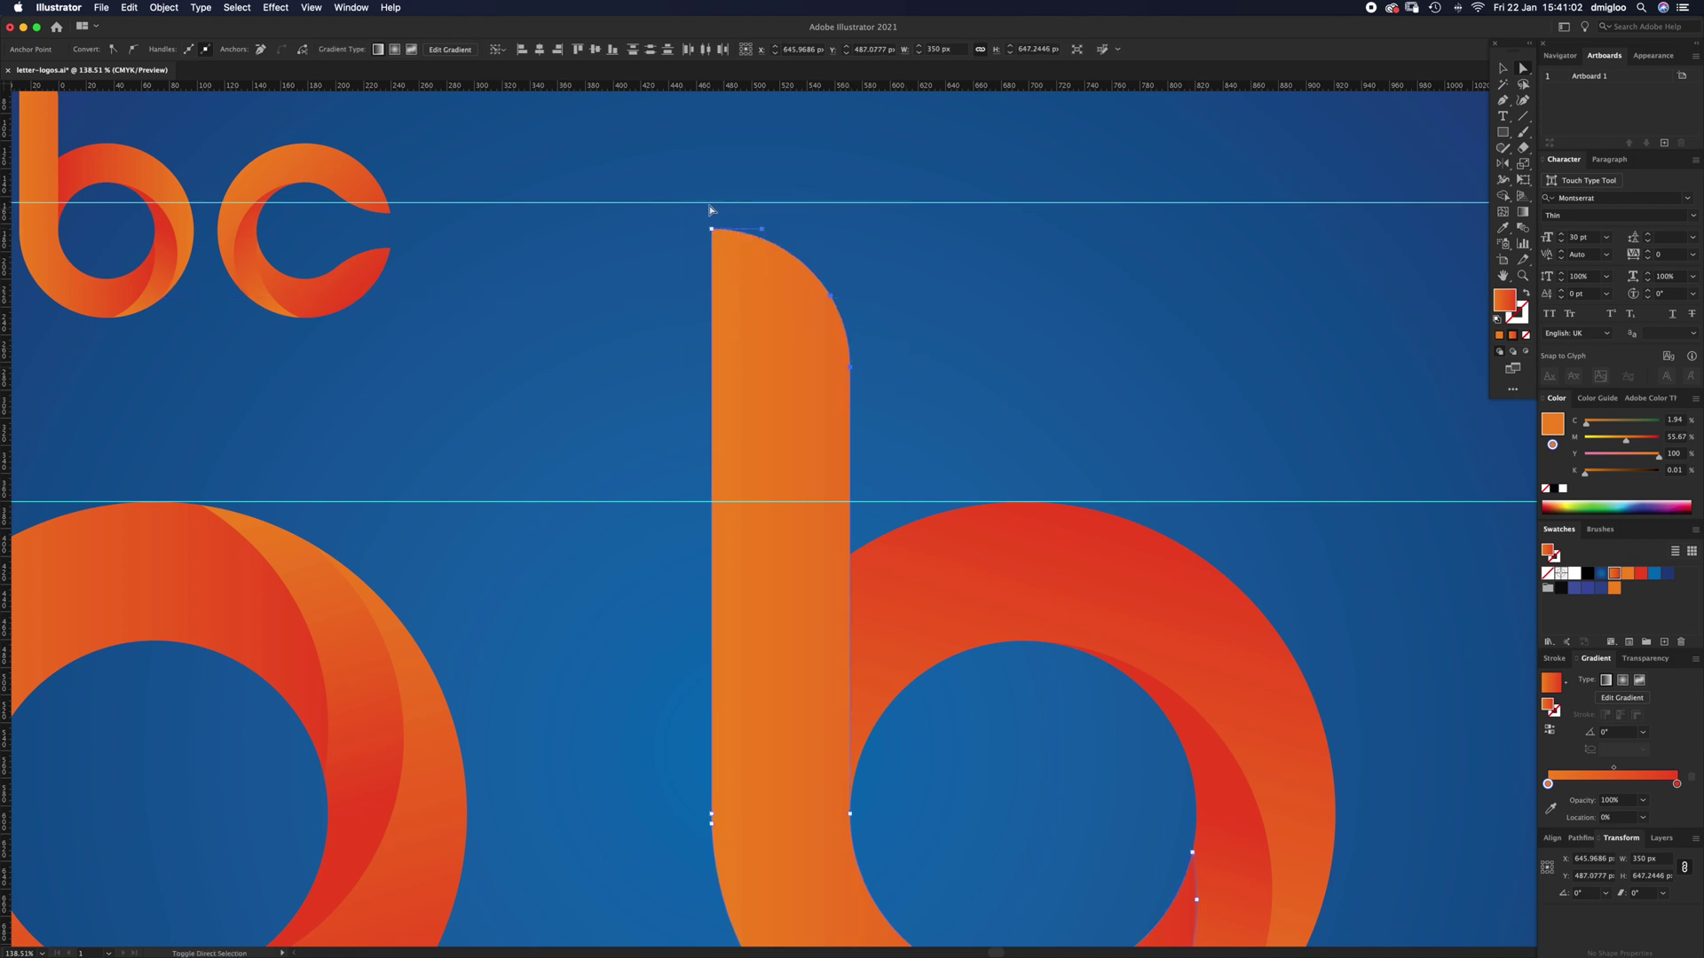
{"action": "left_click_drag", "start_coordinate": [712, 233], "coordinate": [713, 204]}
{"action": "left_click", "coordinate": [920, 293]}
Step: Move the b horizontally closer to the p, leaving a narrow gap between the letters
{"action": "left_click", "coordinate": [921, 610], "text": "alt+super"}
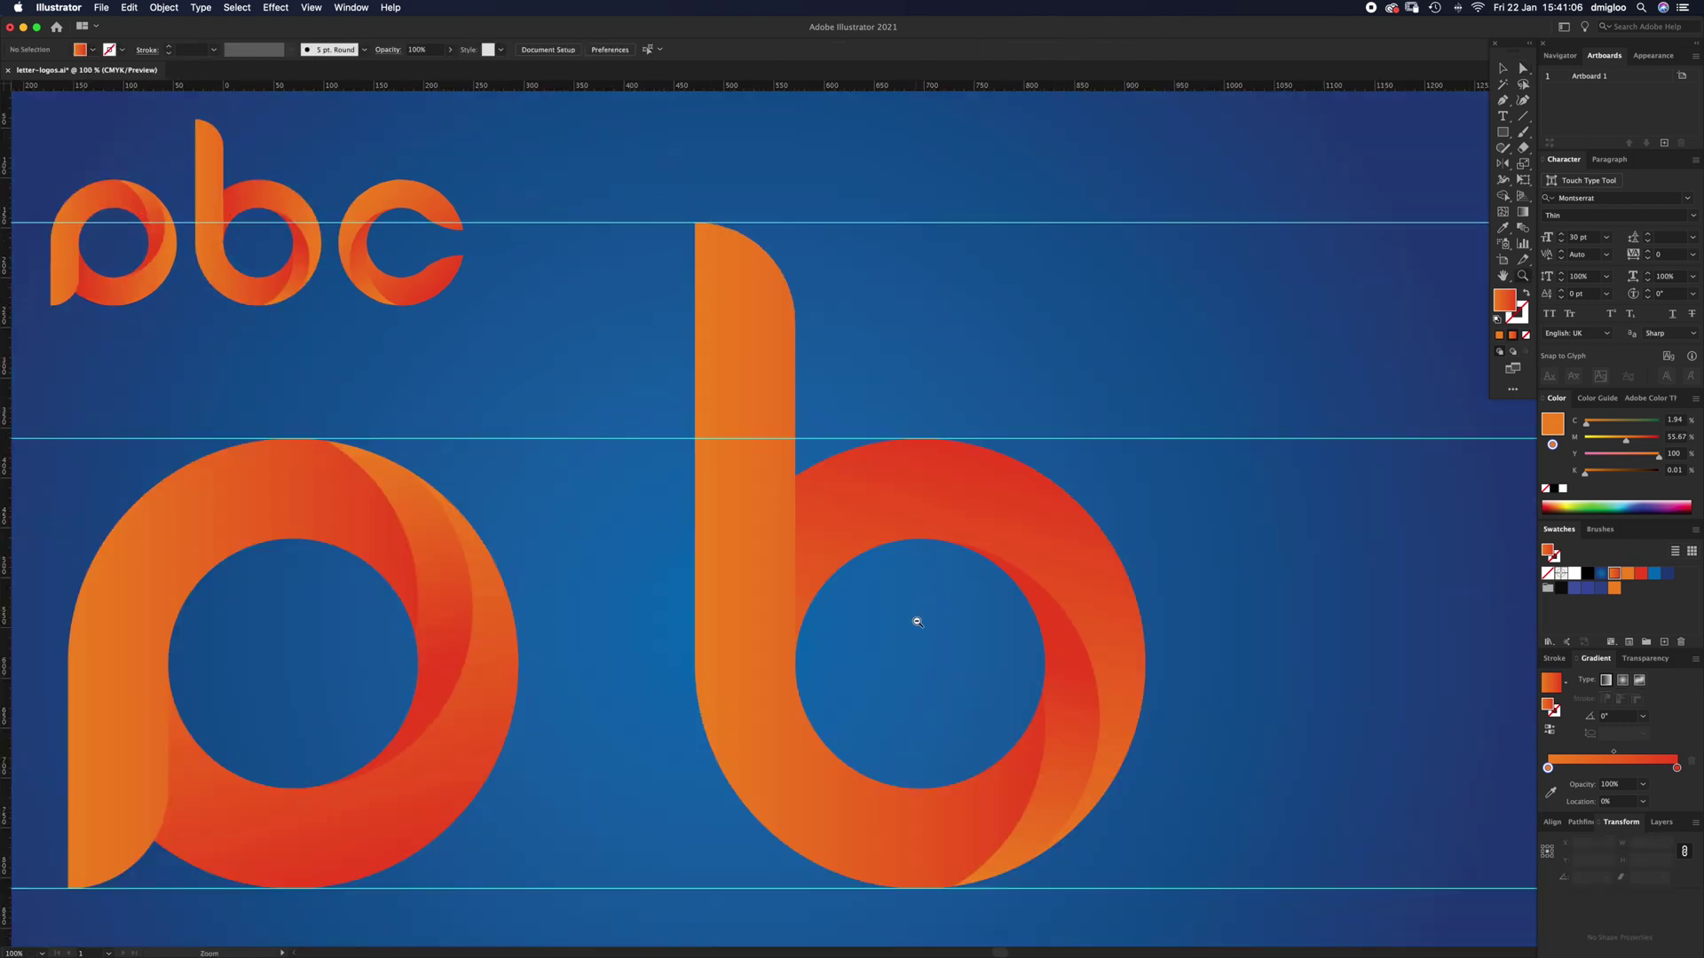
{"action": "left_click", "coordinate": [916, 620], "text": "alt+super"}
{"action": "key", "text": "v"}
{"action": "left_click", "coordinate": [952, 623]}
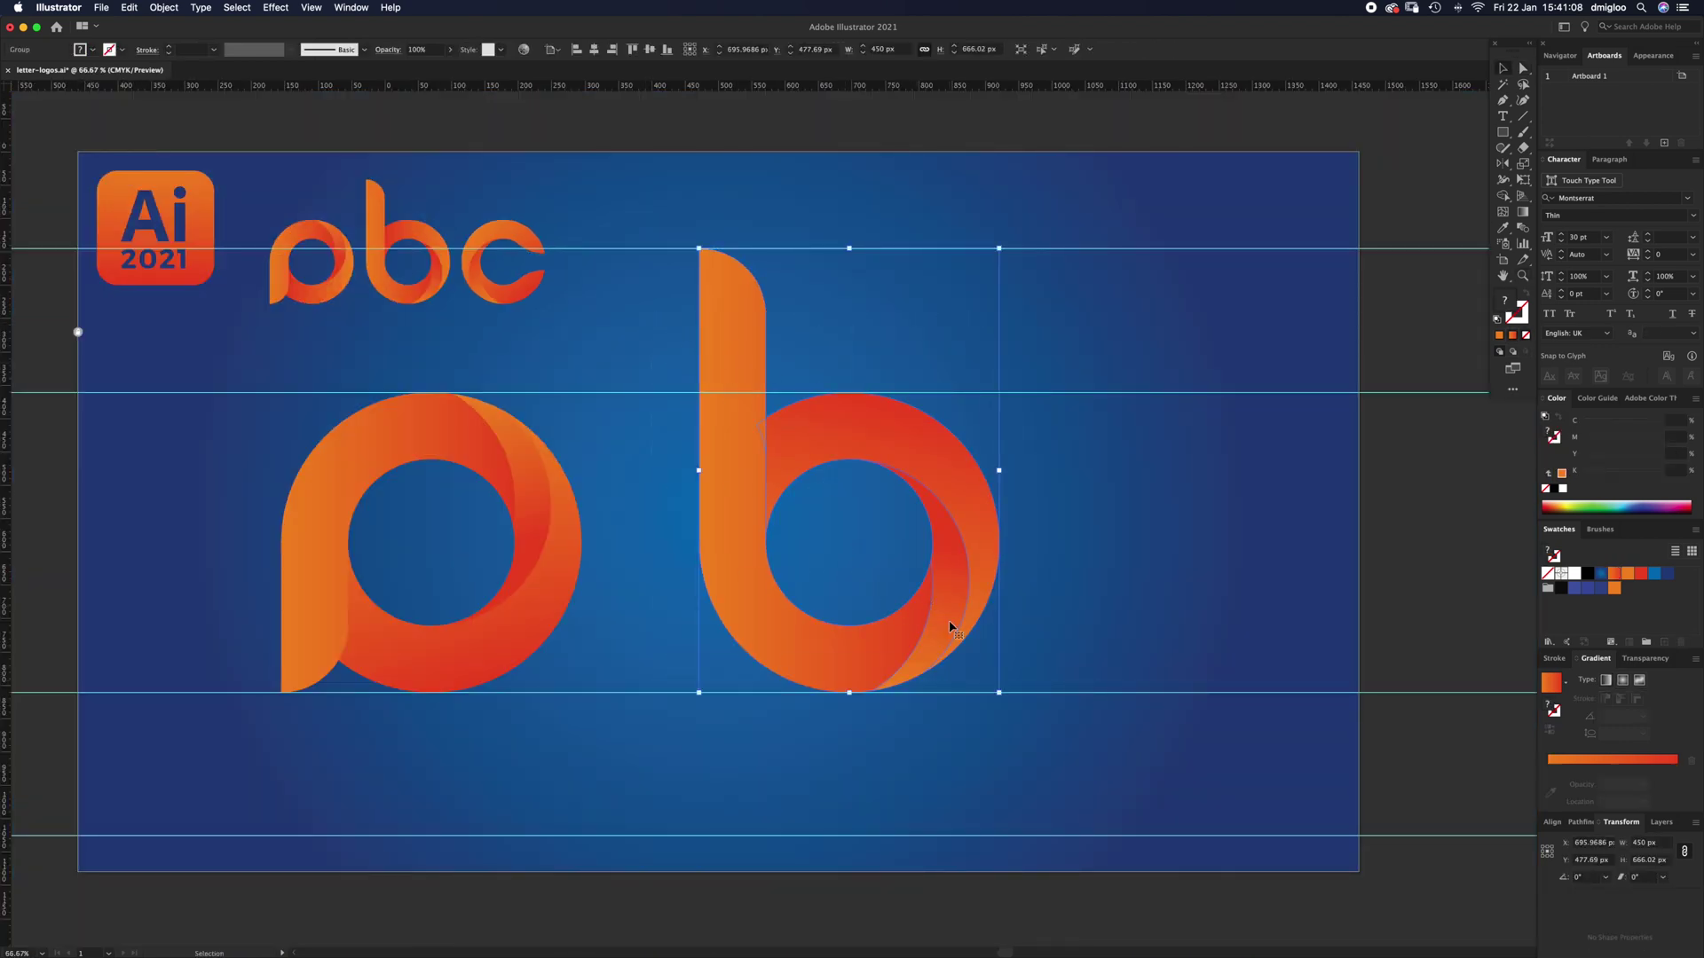
{"action": "left_click_drag", "start_coordinate": [951, 623], "coordinate": [871, 628]}
{"action": "left_click", "coordinate": [1021, 580]}
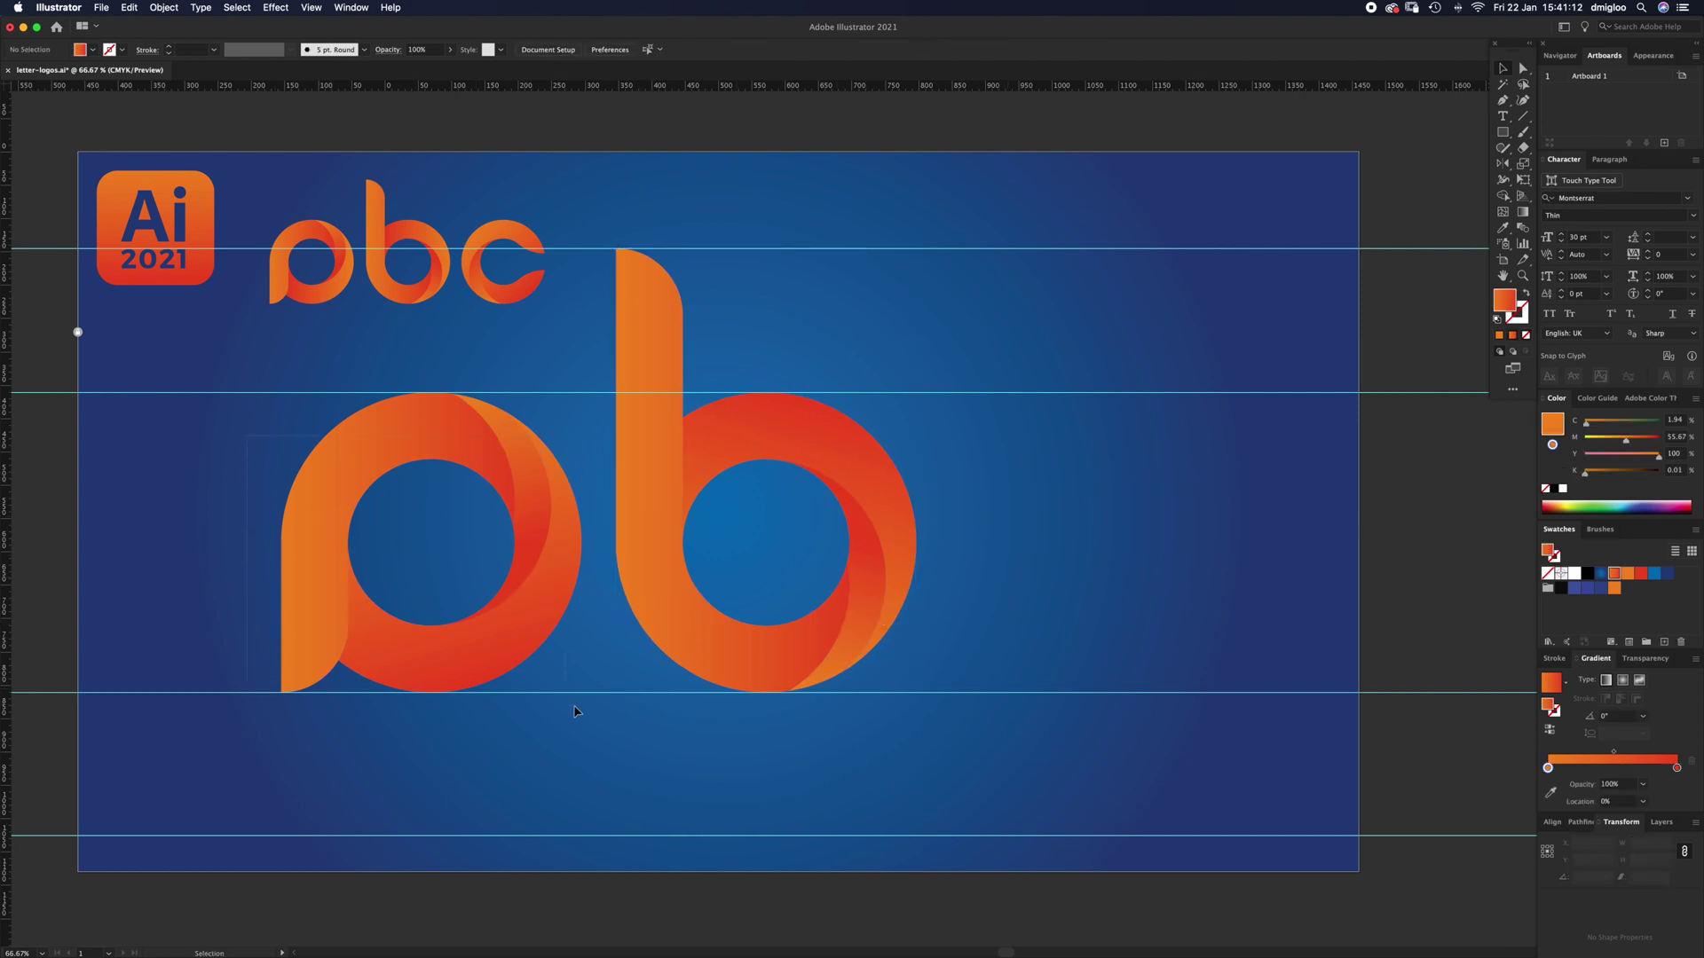
Step: Duplicate the p horizontally to the right of the b and delete the copy's stem-and-arc shape
{"action": "left_click", "coordinate": [456, 668]}
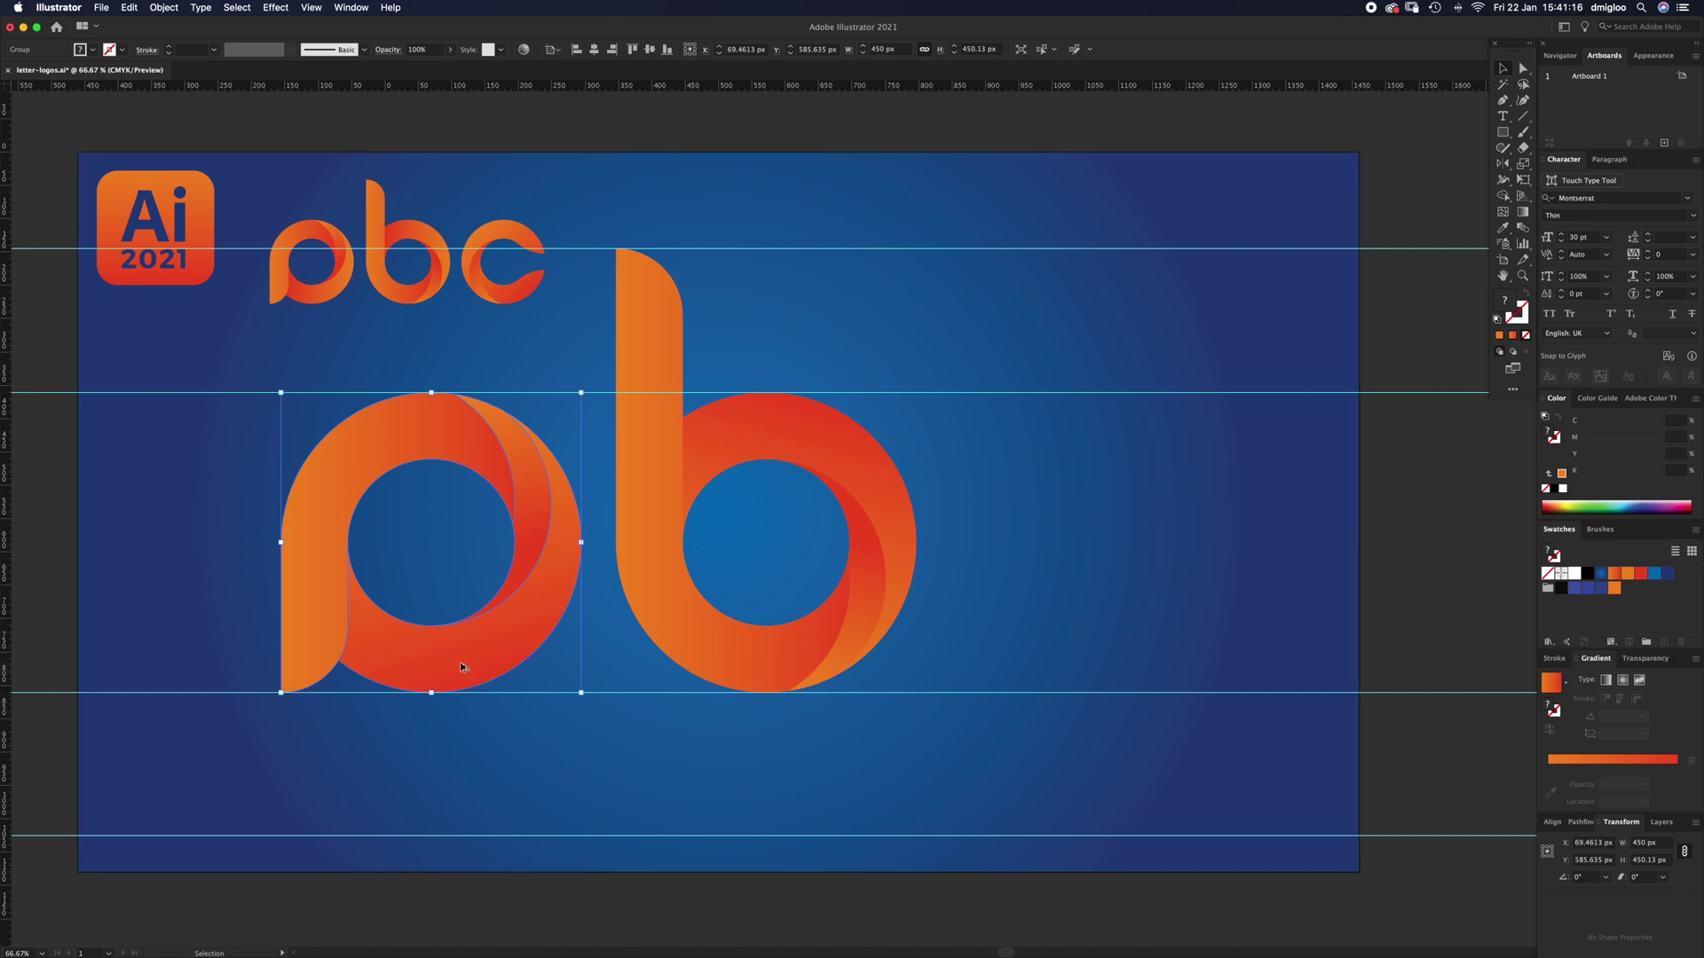
{"action": "key", "text": "shift+super+a"}
{"action": "left_click_drag", "start_coordinate": [462, 672], "coordinate": [1134, 672], "text": "alt"}
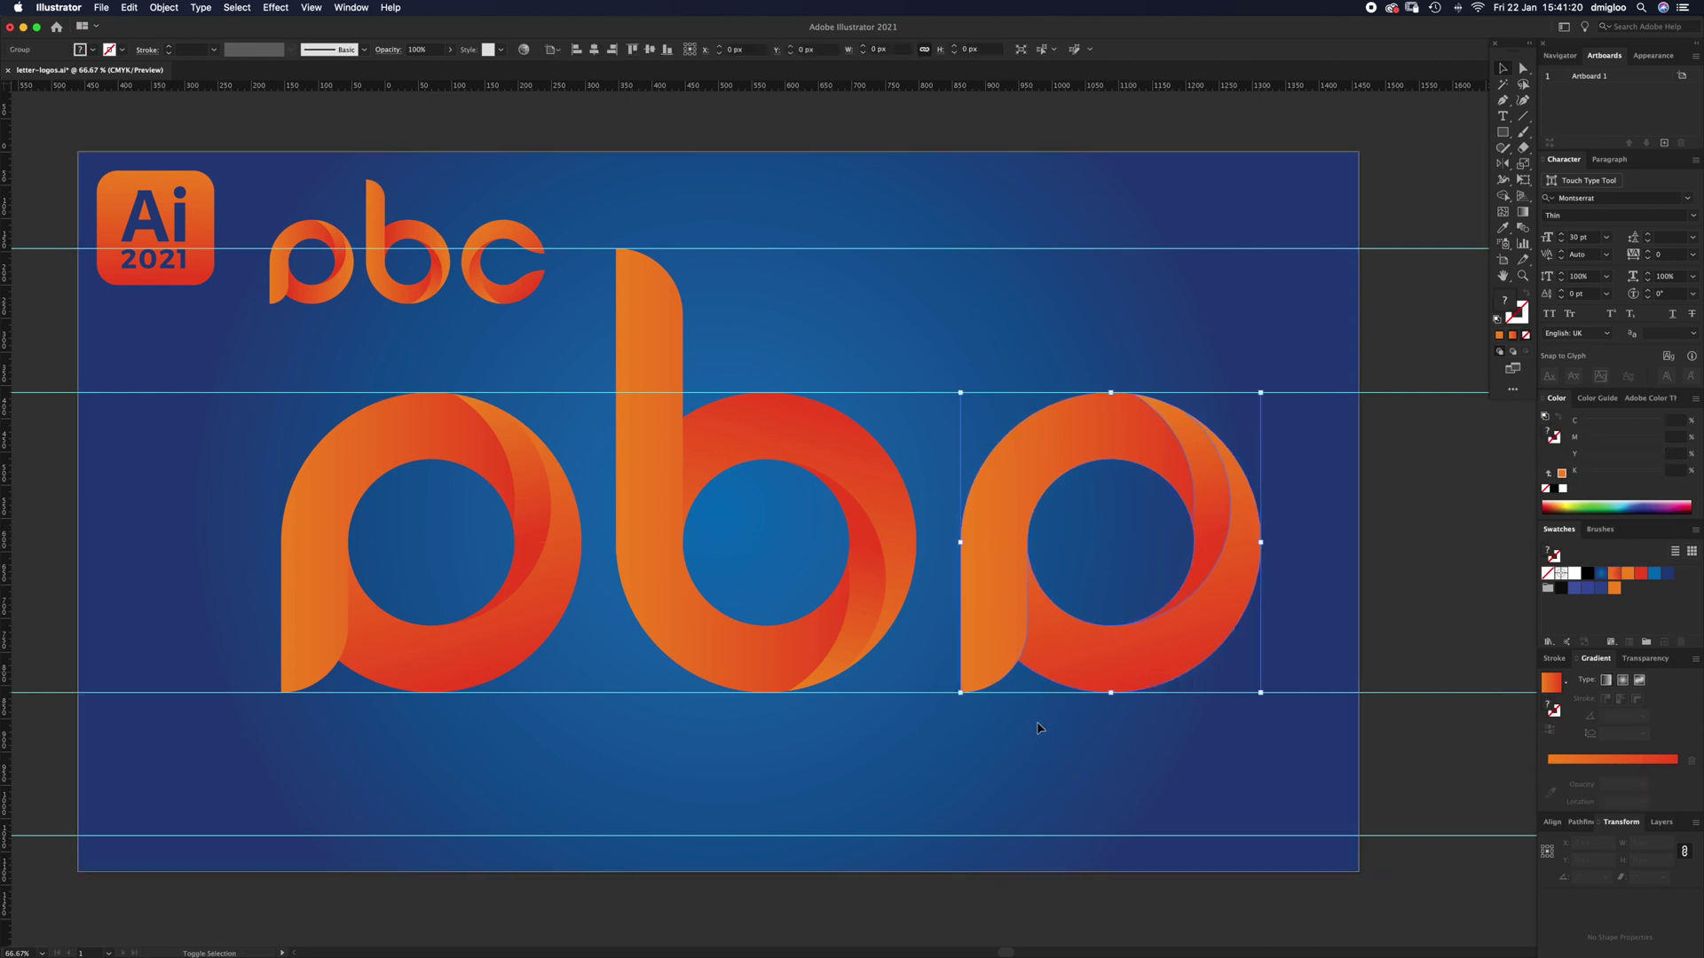
{"action": "key", "text": "a"}
{"action": "left_click", "coordinate": [989, 635]}
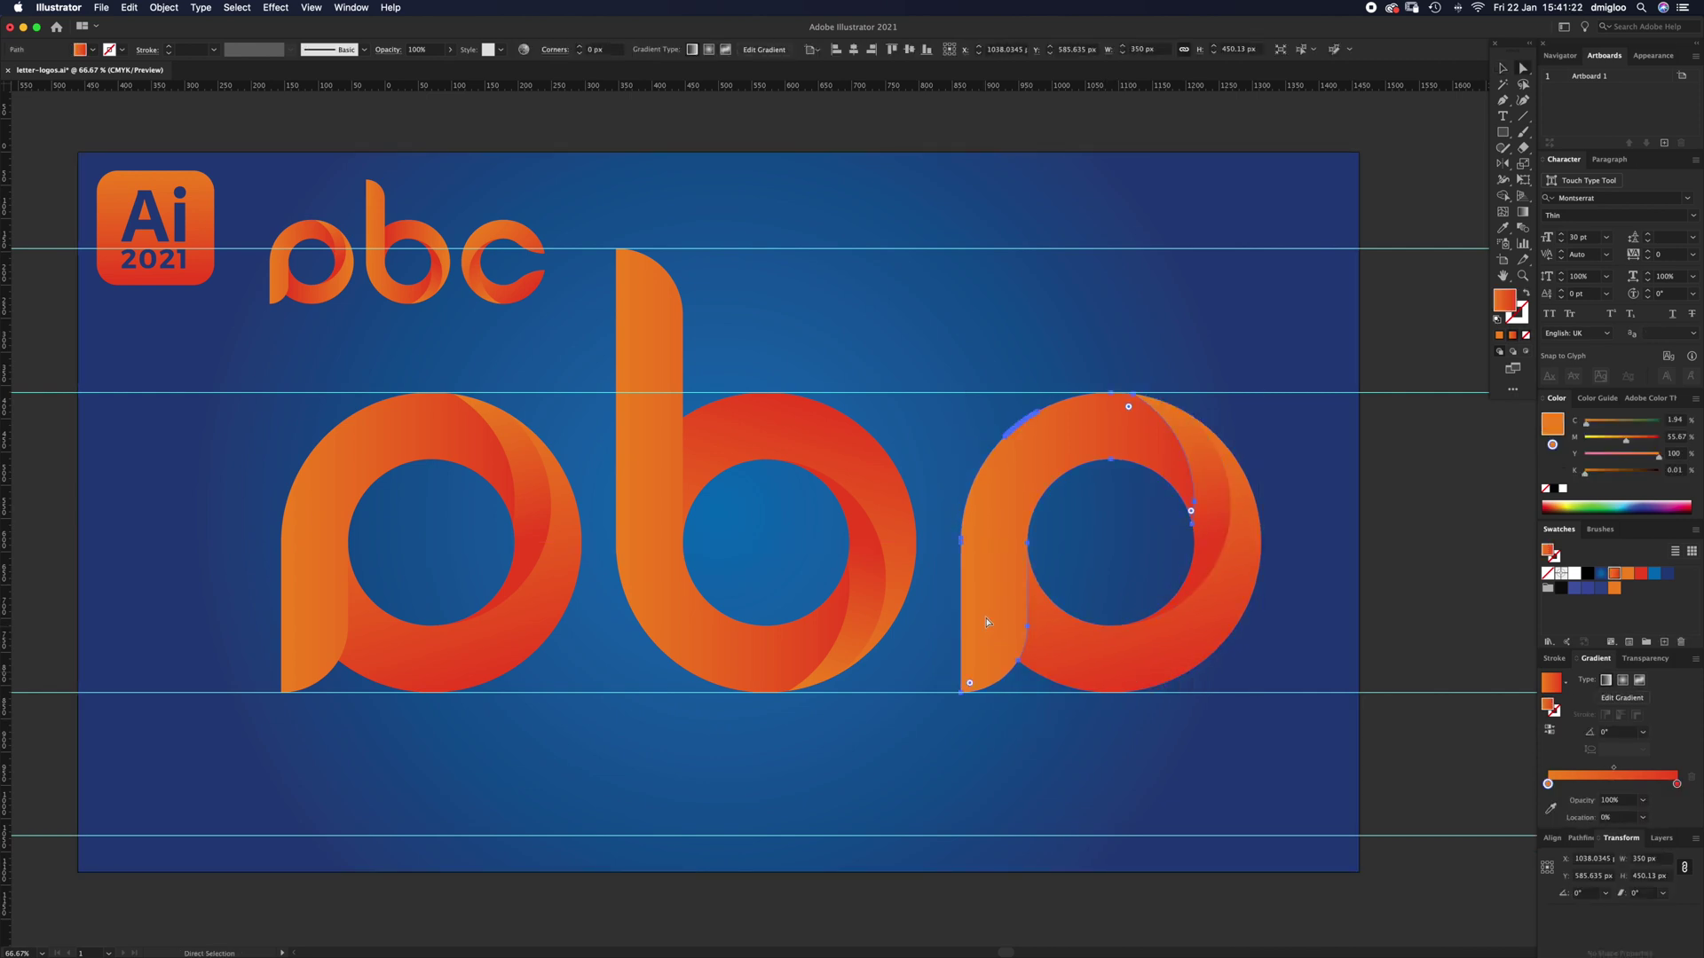
{"action": "key", "text": "Delete"}
{"action": "left_click", "coordinate": [1027, 408]}
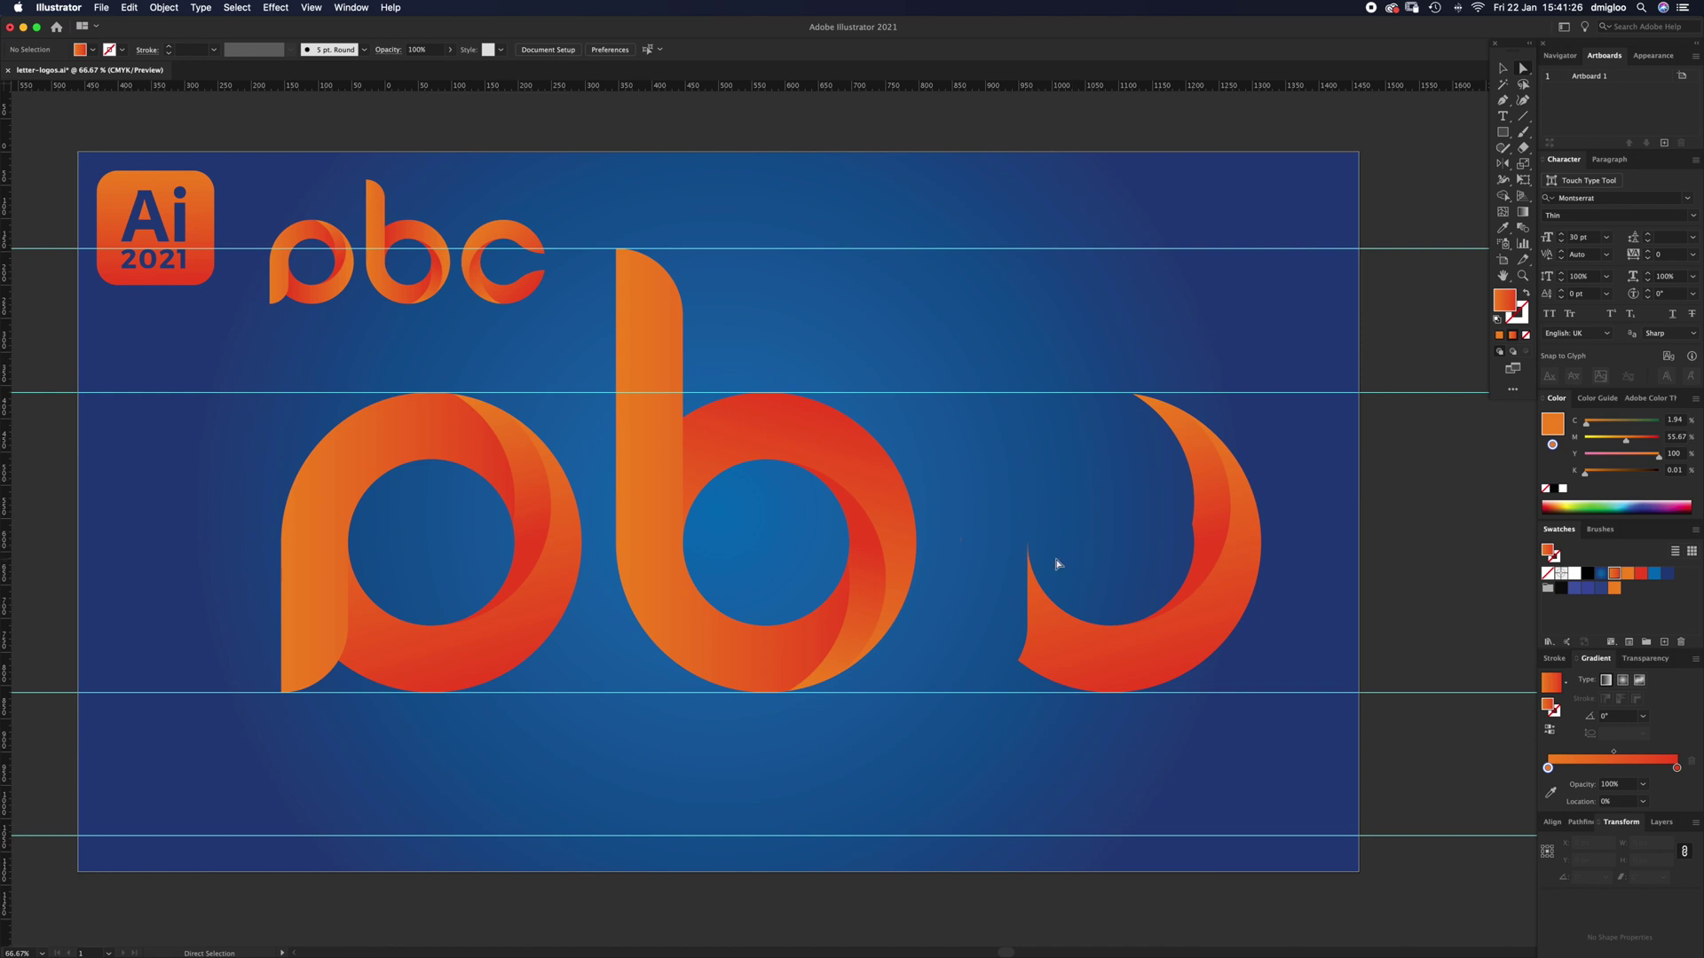
Step: Paste the plain orange ring in front and move it horizontally over the third letter's remaining shapes, at about X 1088 px
{"action": "key", "text": "super+f"}
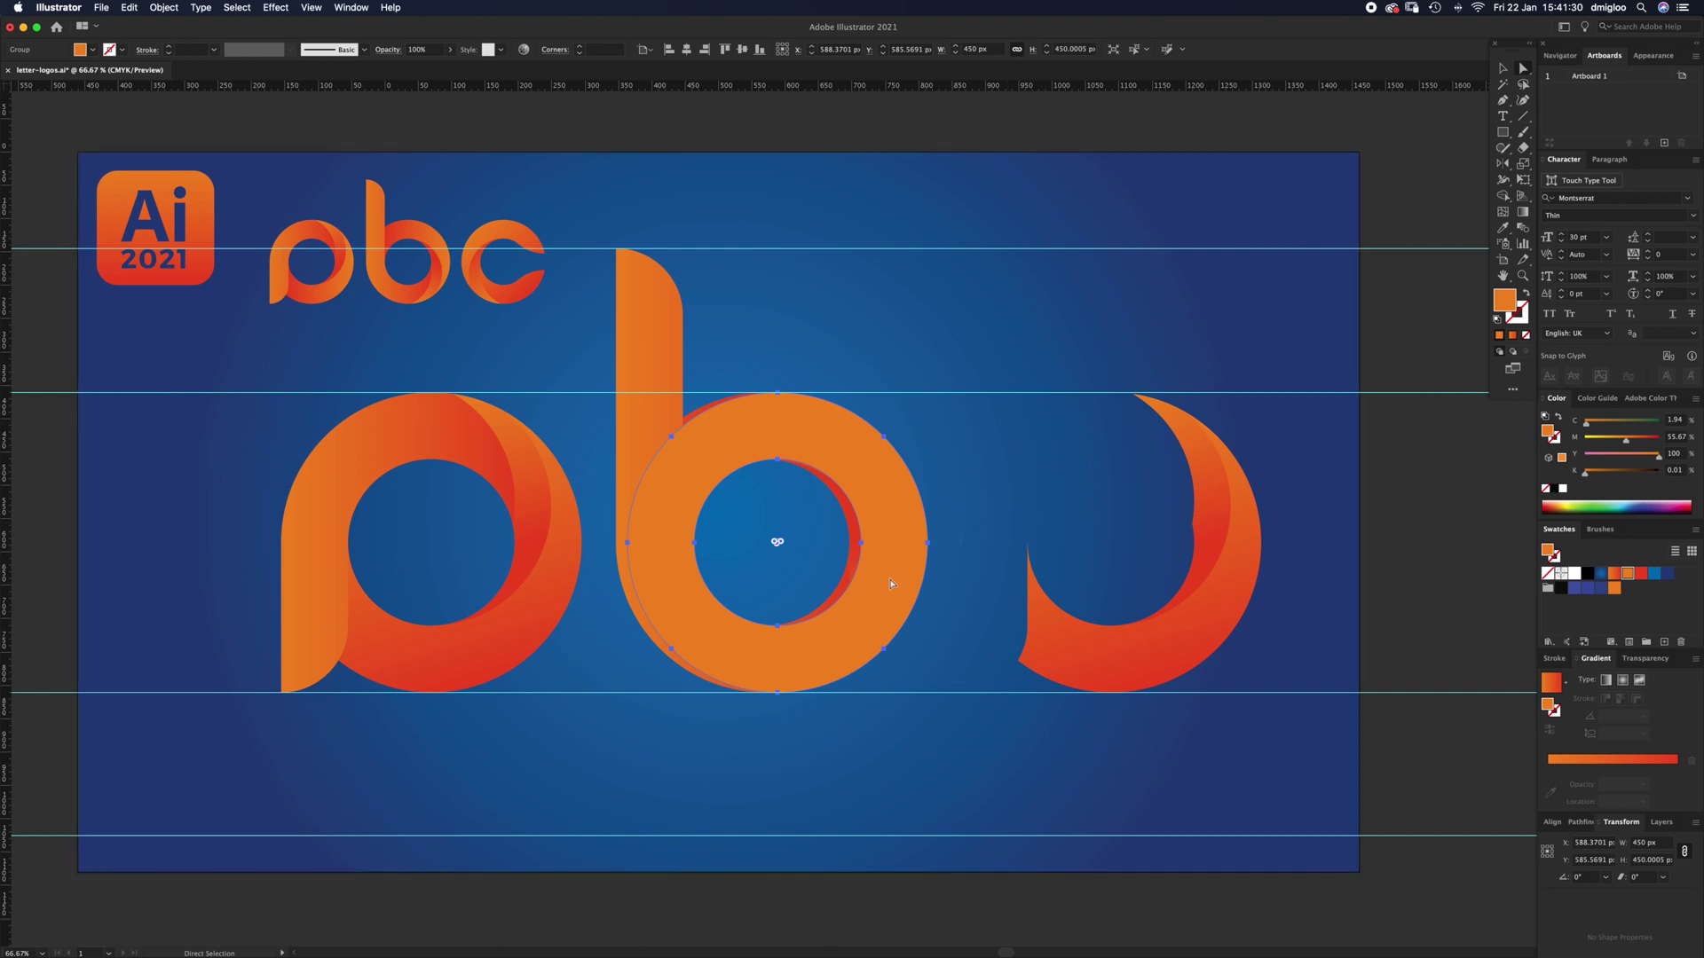
{"action": "left_click_drag", "start_coordinate": [892, 584], "coordinate": [1250, 626]}
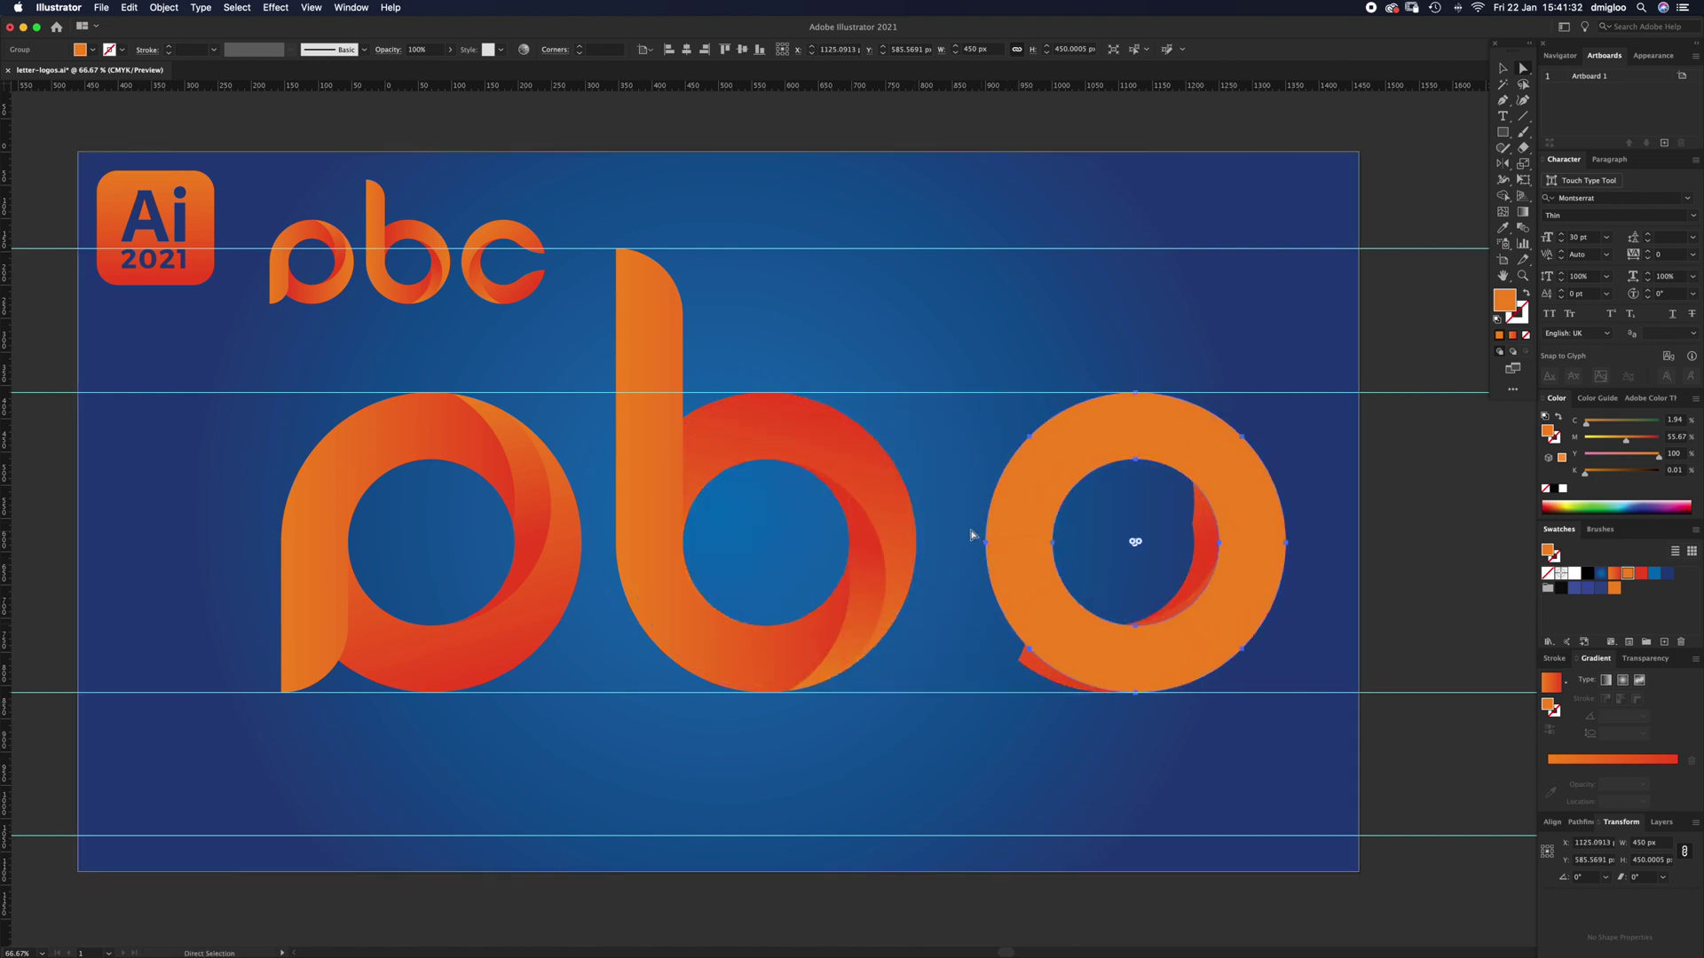
{"action": "left_click", "coordinate": [980, 550]}
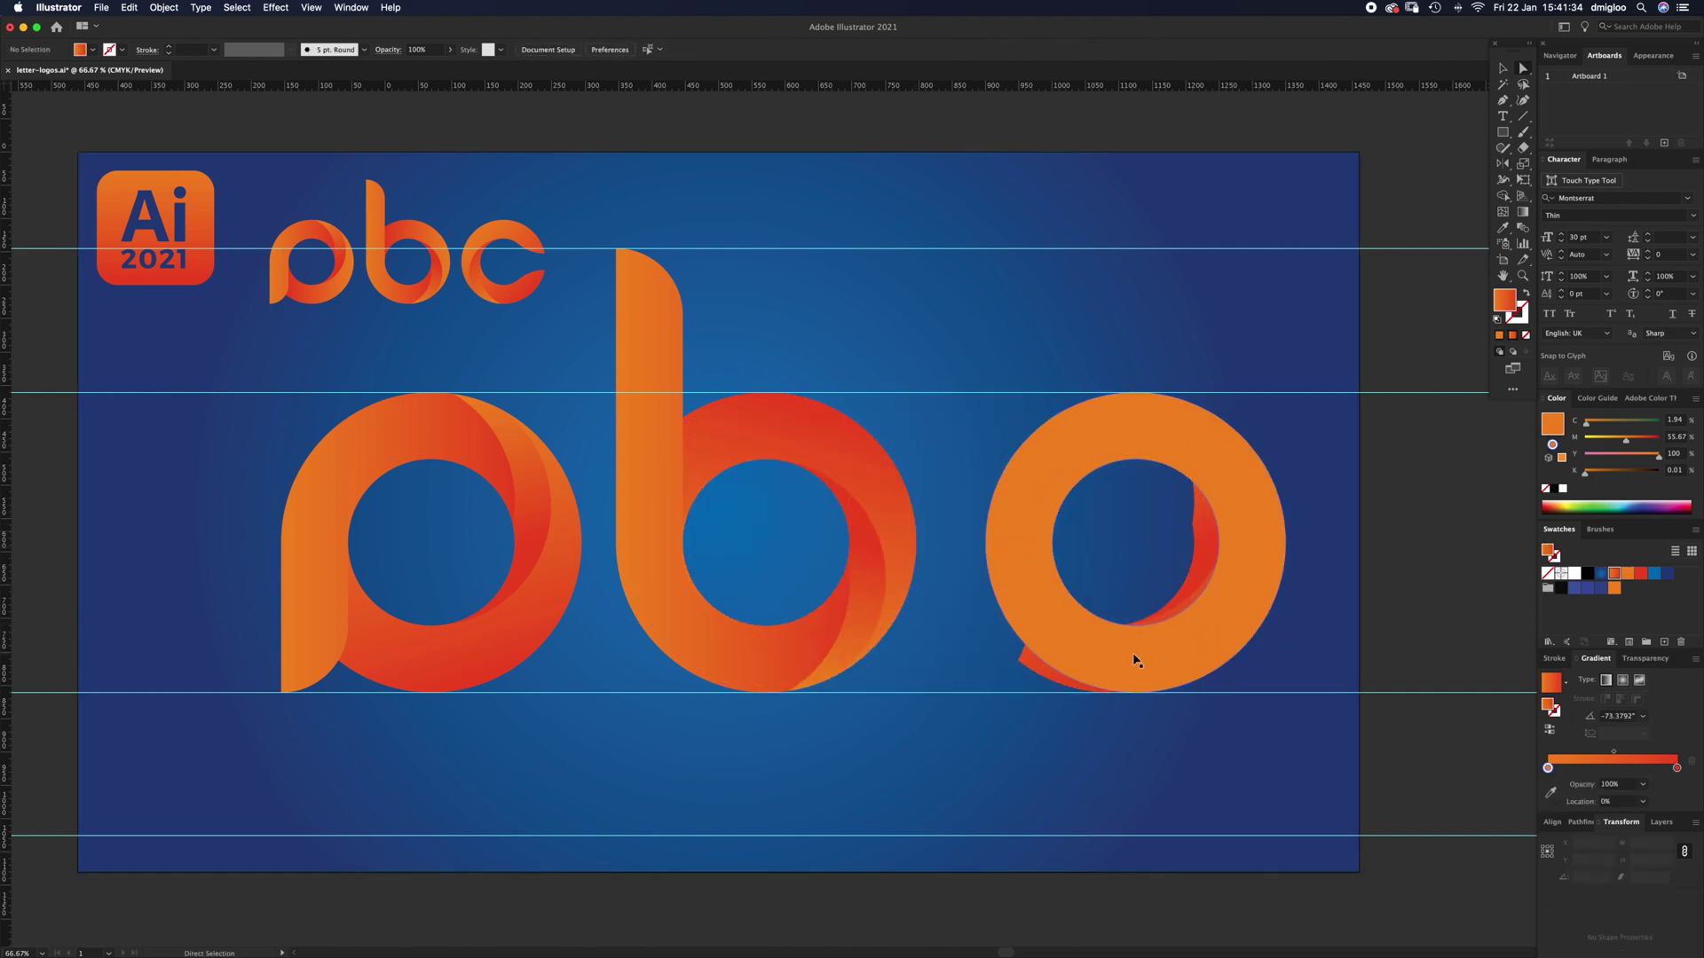
{"action": "left_click_drag", "start_coordinate": [1135, 658], "coordinate": [1111, 664]}
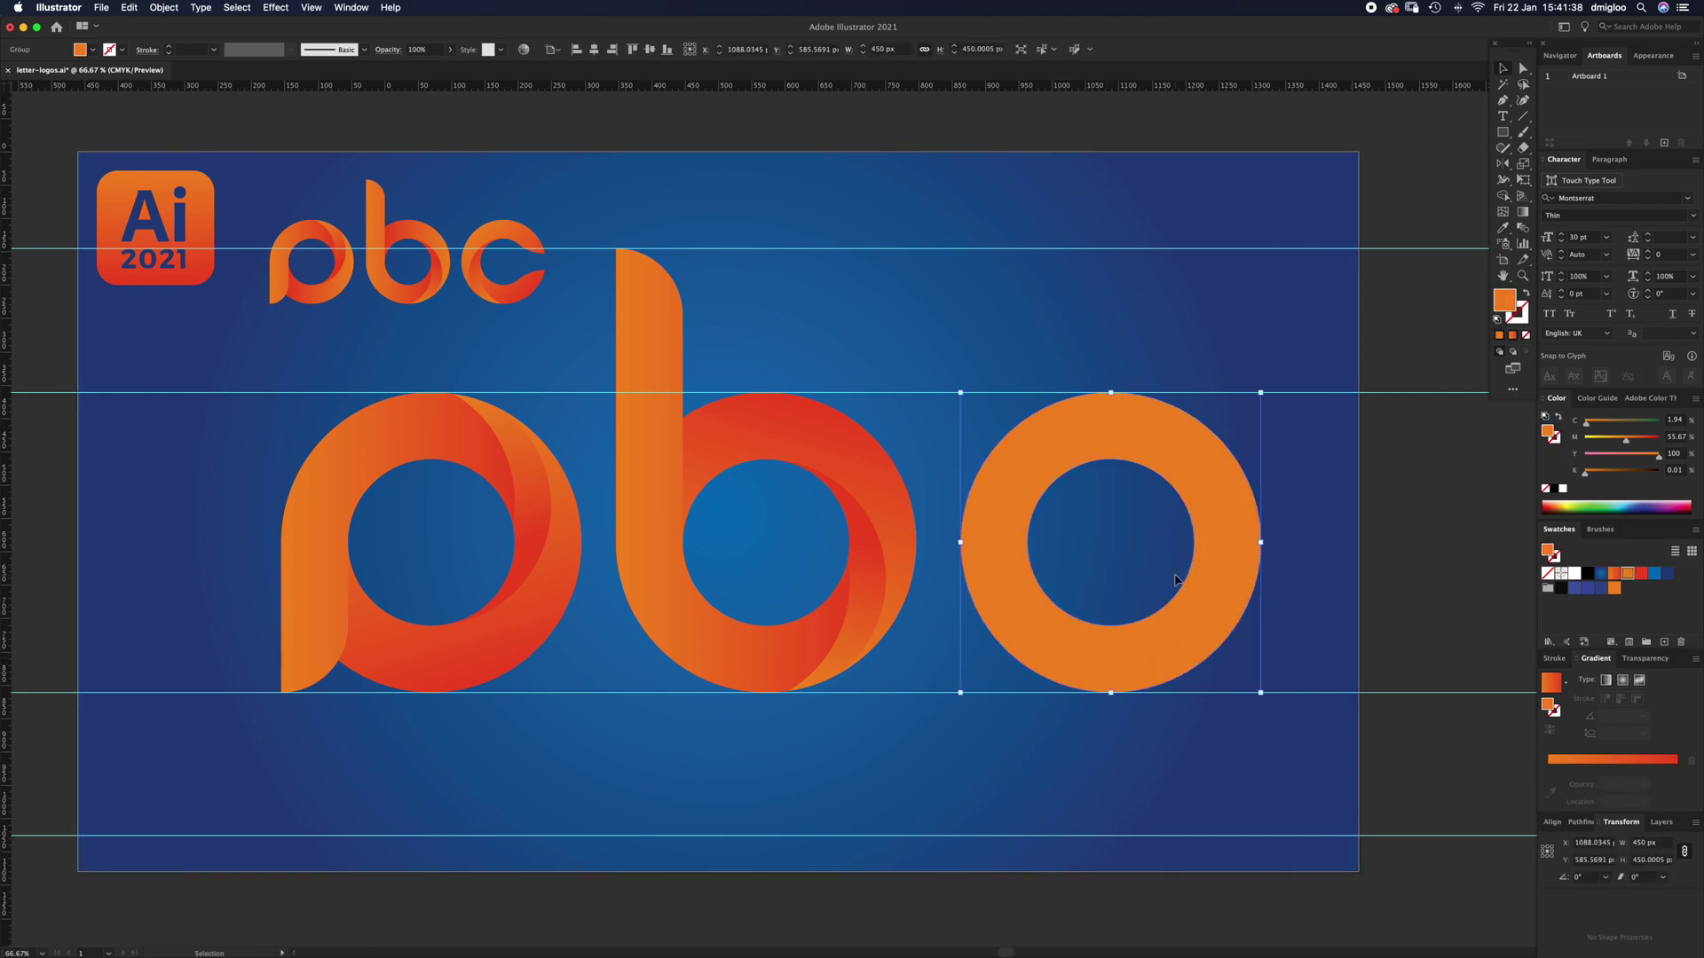
Step: Arrange the orange ring behind the third letter's gradient shapes while keeping it in front of the blue background
{"action": "key", "text": "super+shift+["}
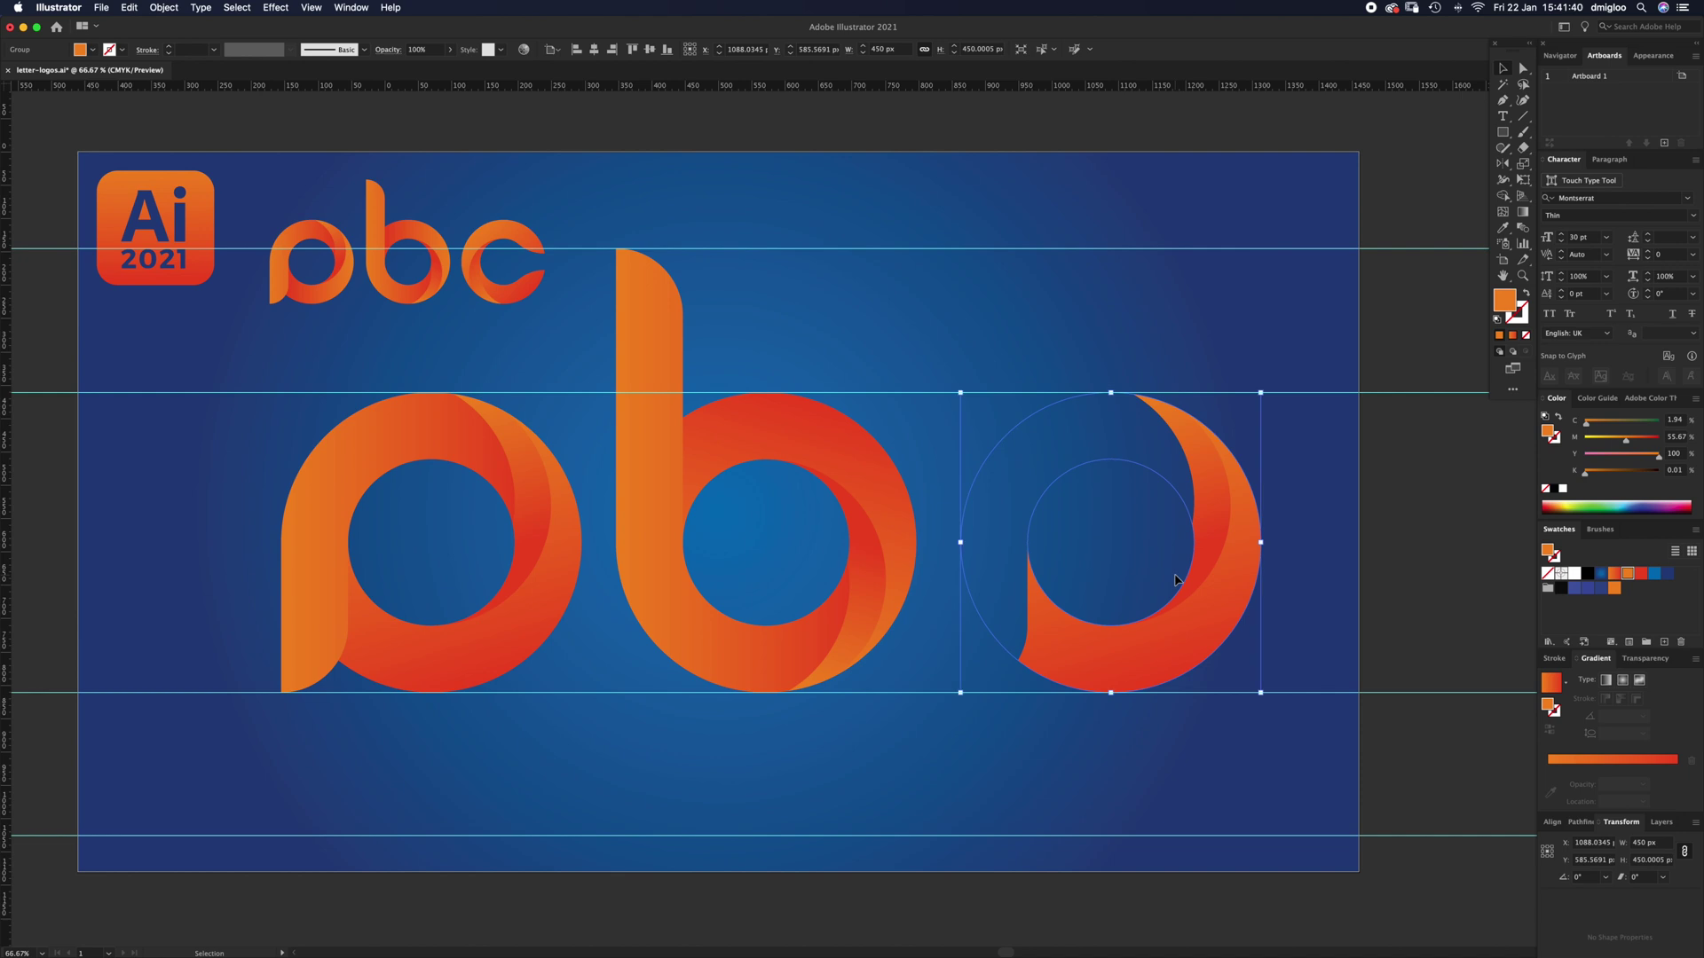
{"action": "key", "text": "super+z"}
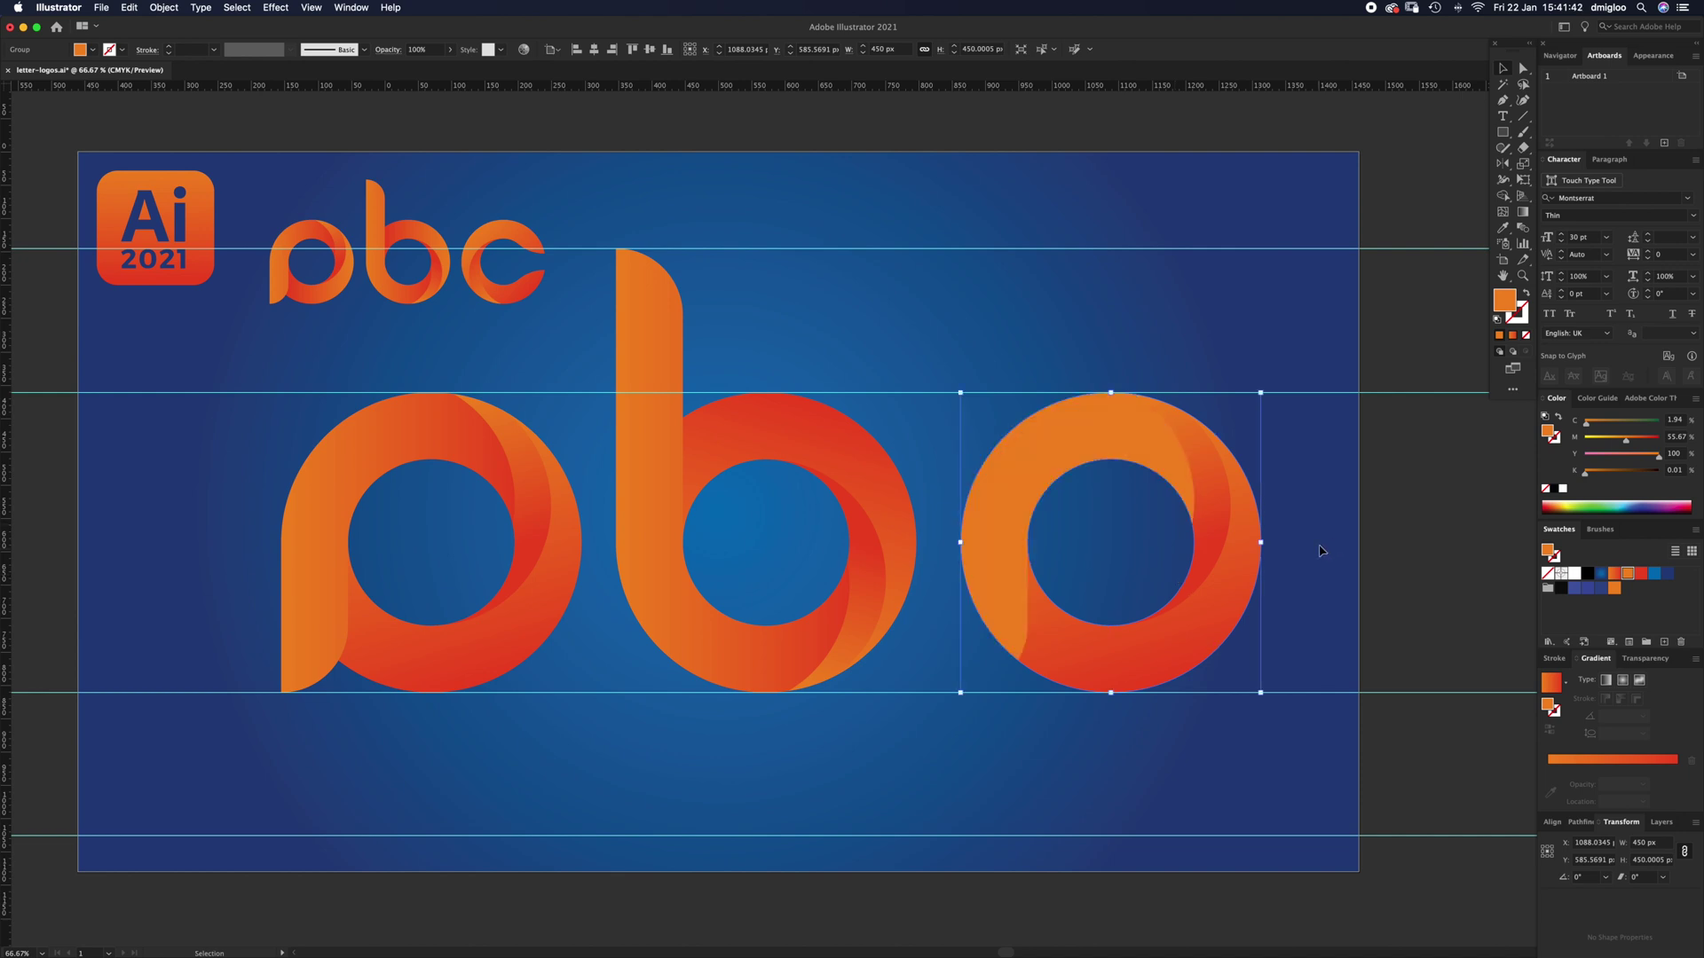
{"action": "left_click", "coordinate": [1320, 551]}
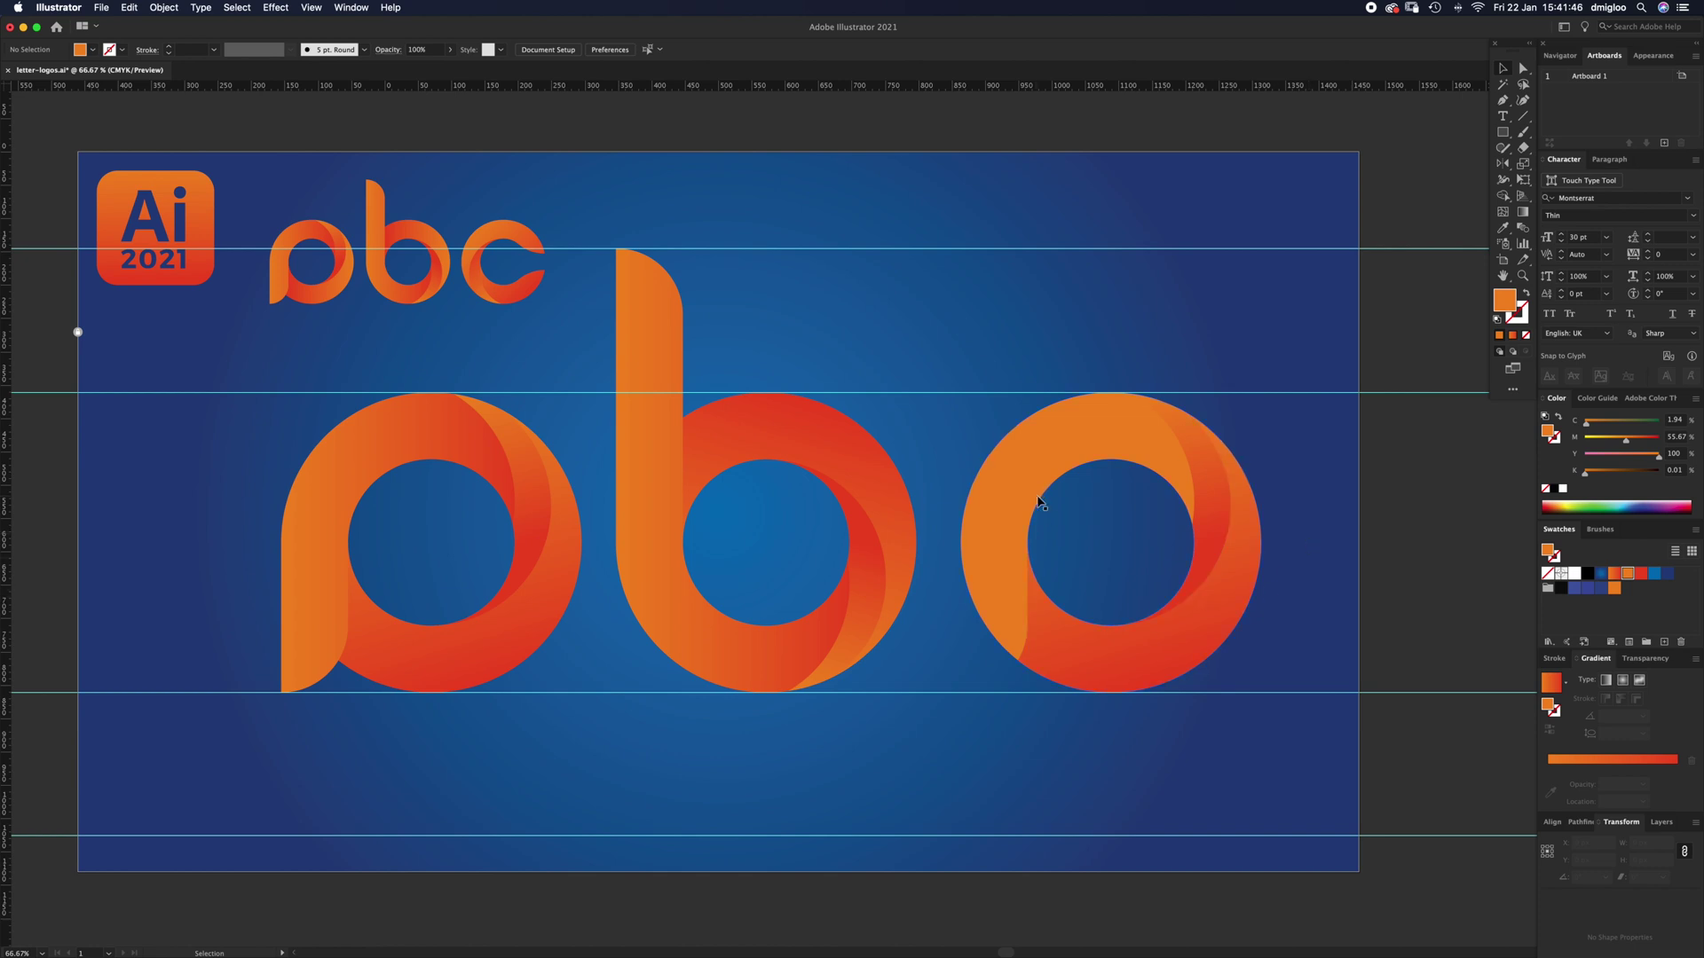
Step: Delete the large lower gradient shape from the third letter, keeping the orange ring and its inner crescent shape
{"action": "key", "text": "a"}
{"action": "left_click_drag", "start_coordinate": [1125, 665], "coordinate": [1133, 761]}
{"action": "key", "text": "super+z"}
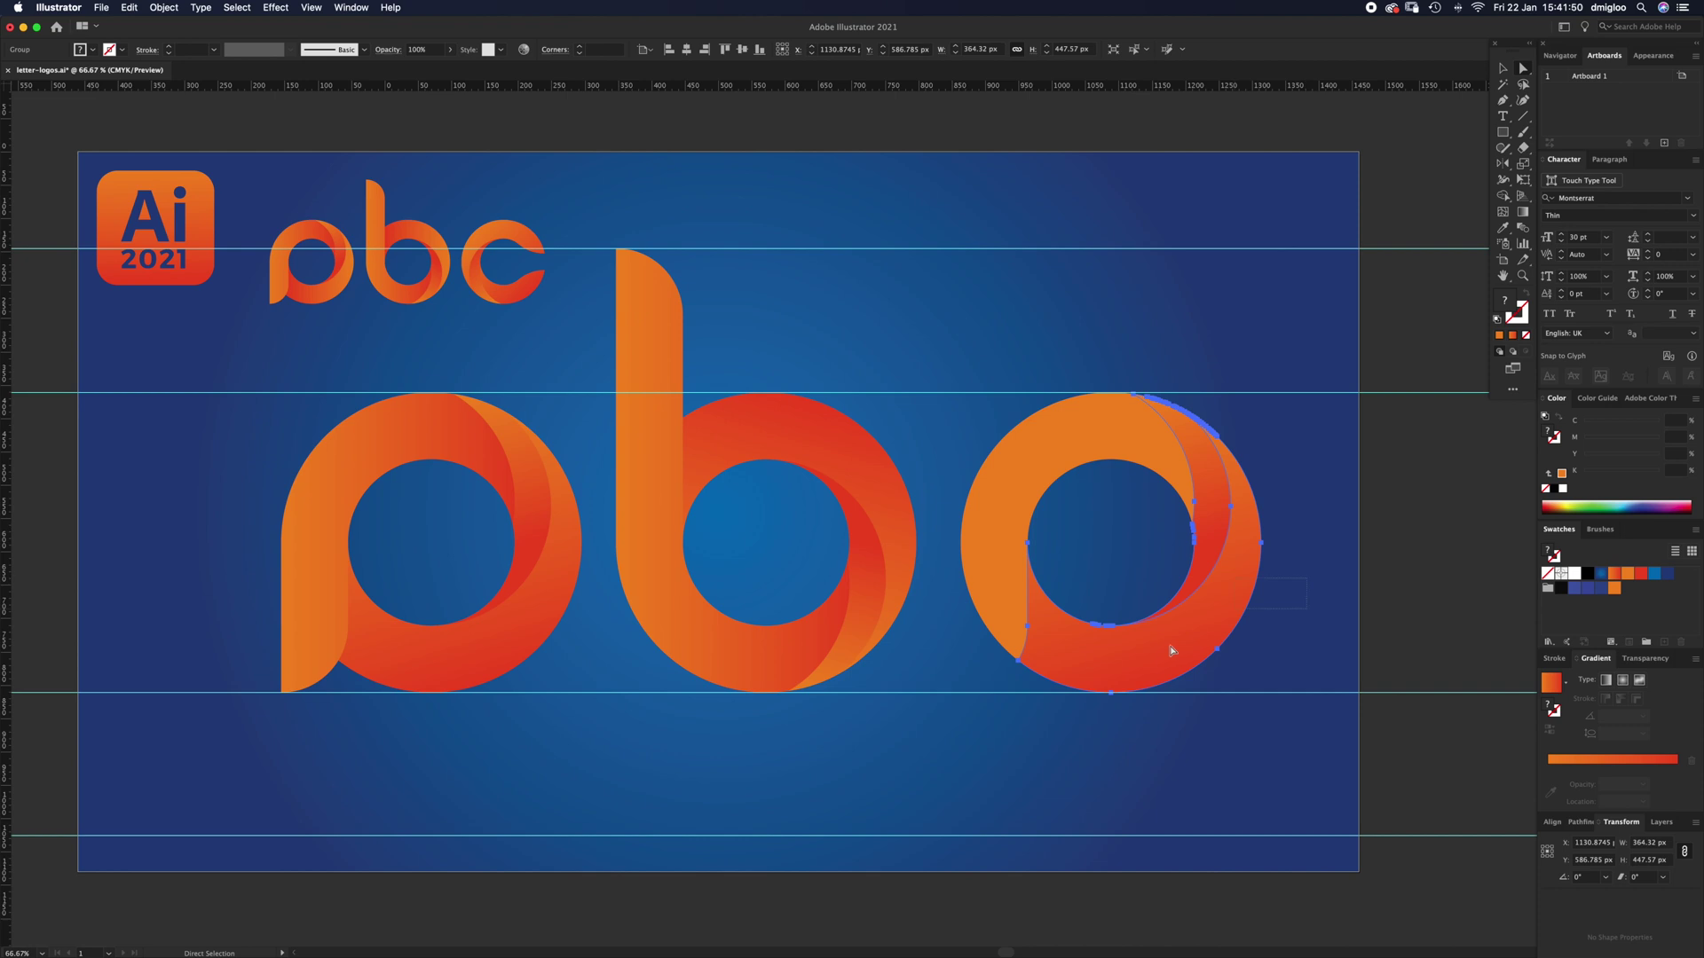
{"action": "left_click_drag", "start_coordinate": [1168, 647], "coordinate": [1206, 691]}
{"action": "key", "text": "super+z"}
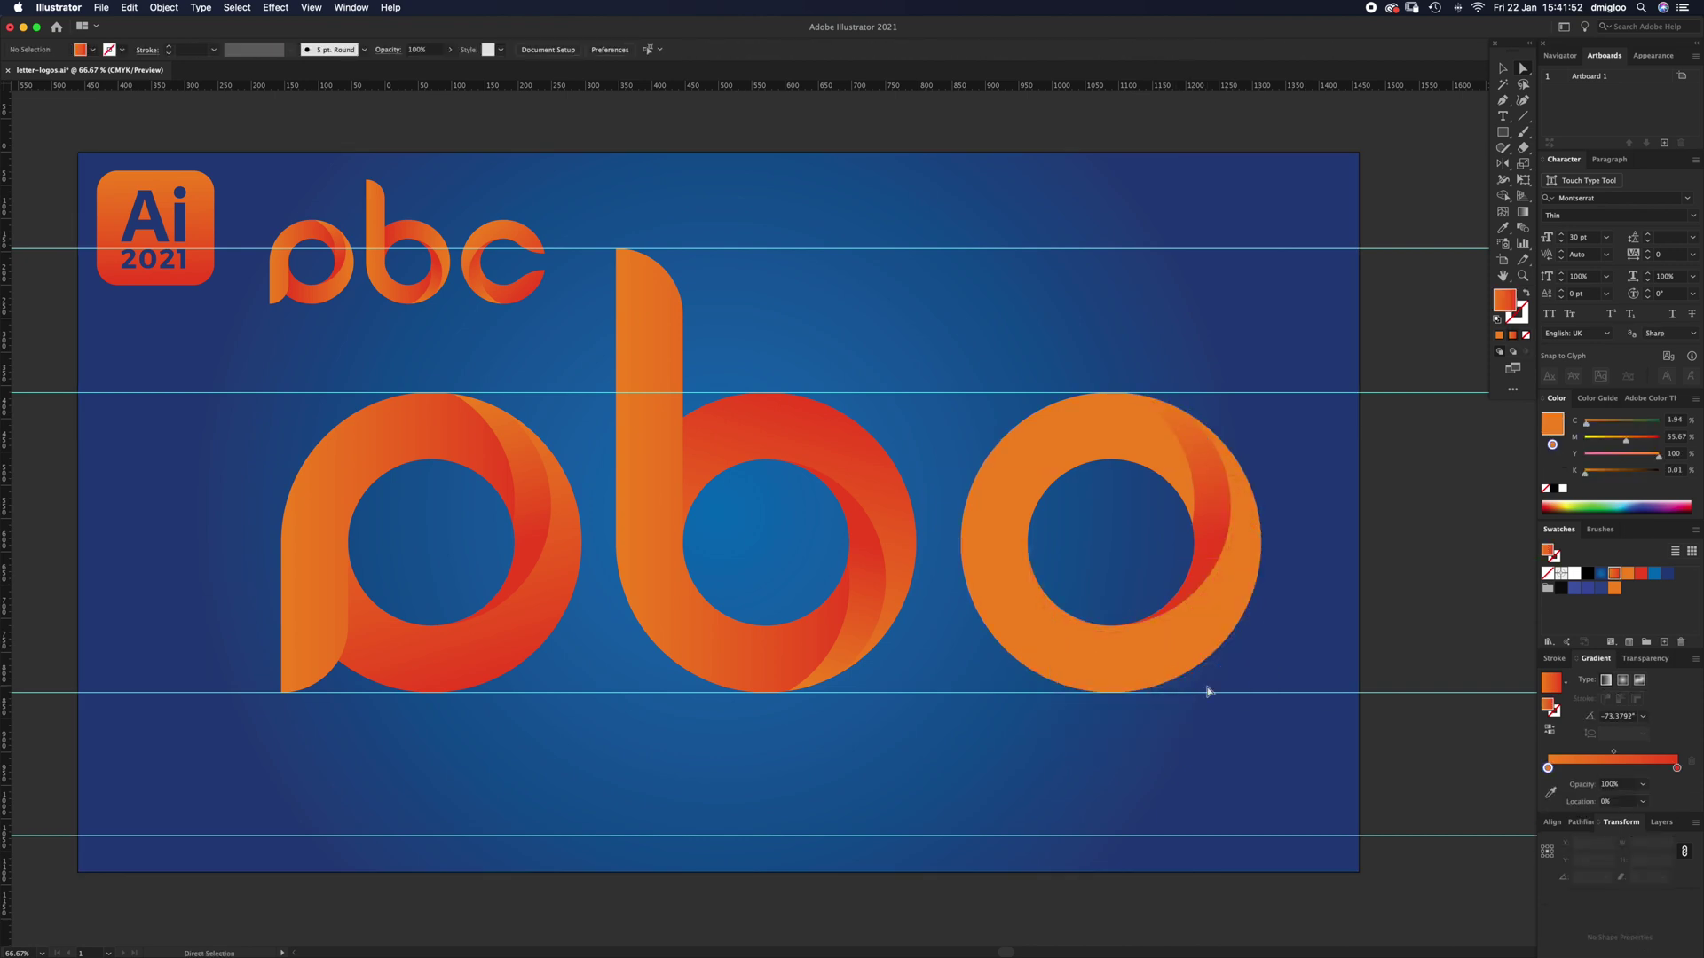
Step: Rotate the orange ring and its crescent shape together by 180°
{"action": "key", "text": "v"}
{"action": "left_click_drag", "start_coordinate": [1299, 382], "coordinate": [1129, 583]}
{"action": "left_click_drag", "start_coordinate": [1267, 388], "coordinate": [985, 695]}
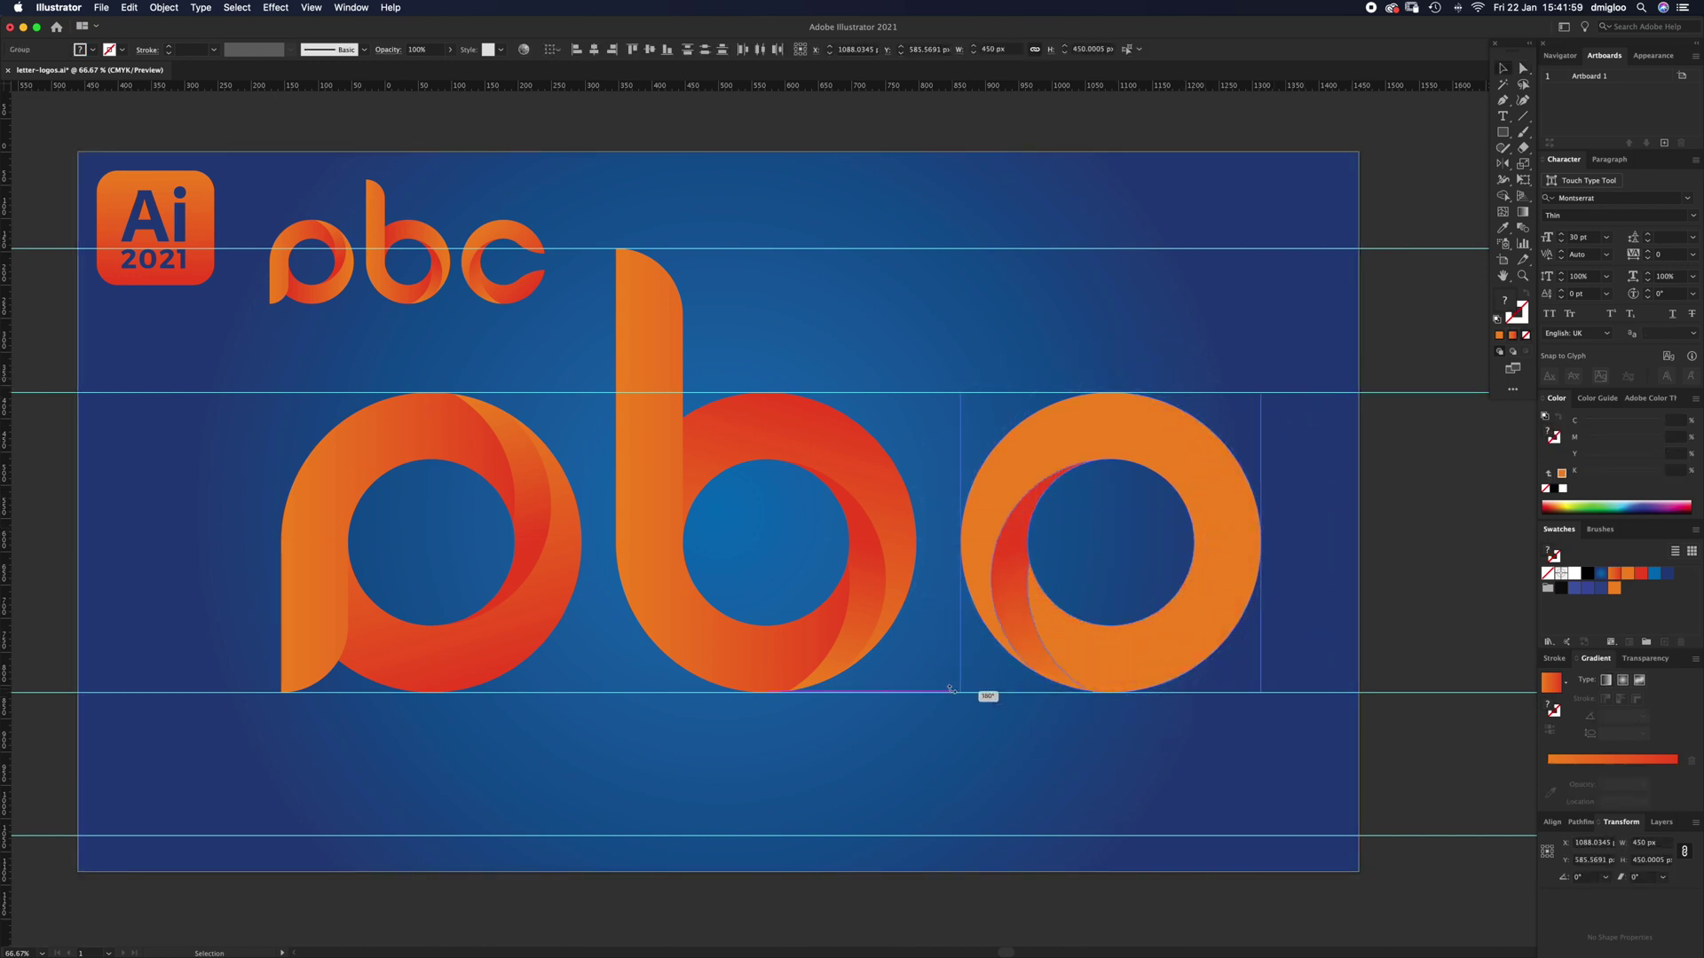
{"action": "left_click", "coordinate": [1001, 742]}
Step: Fill the third letter's ring with the orange-to-red gradient and run it downward at about -75°
{"action": "left_click", "coordinate": [1225, 551]}
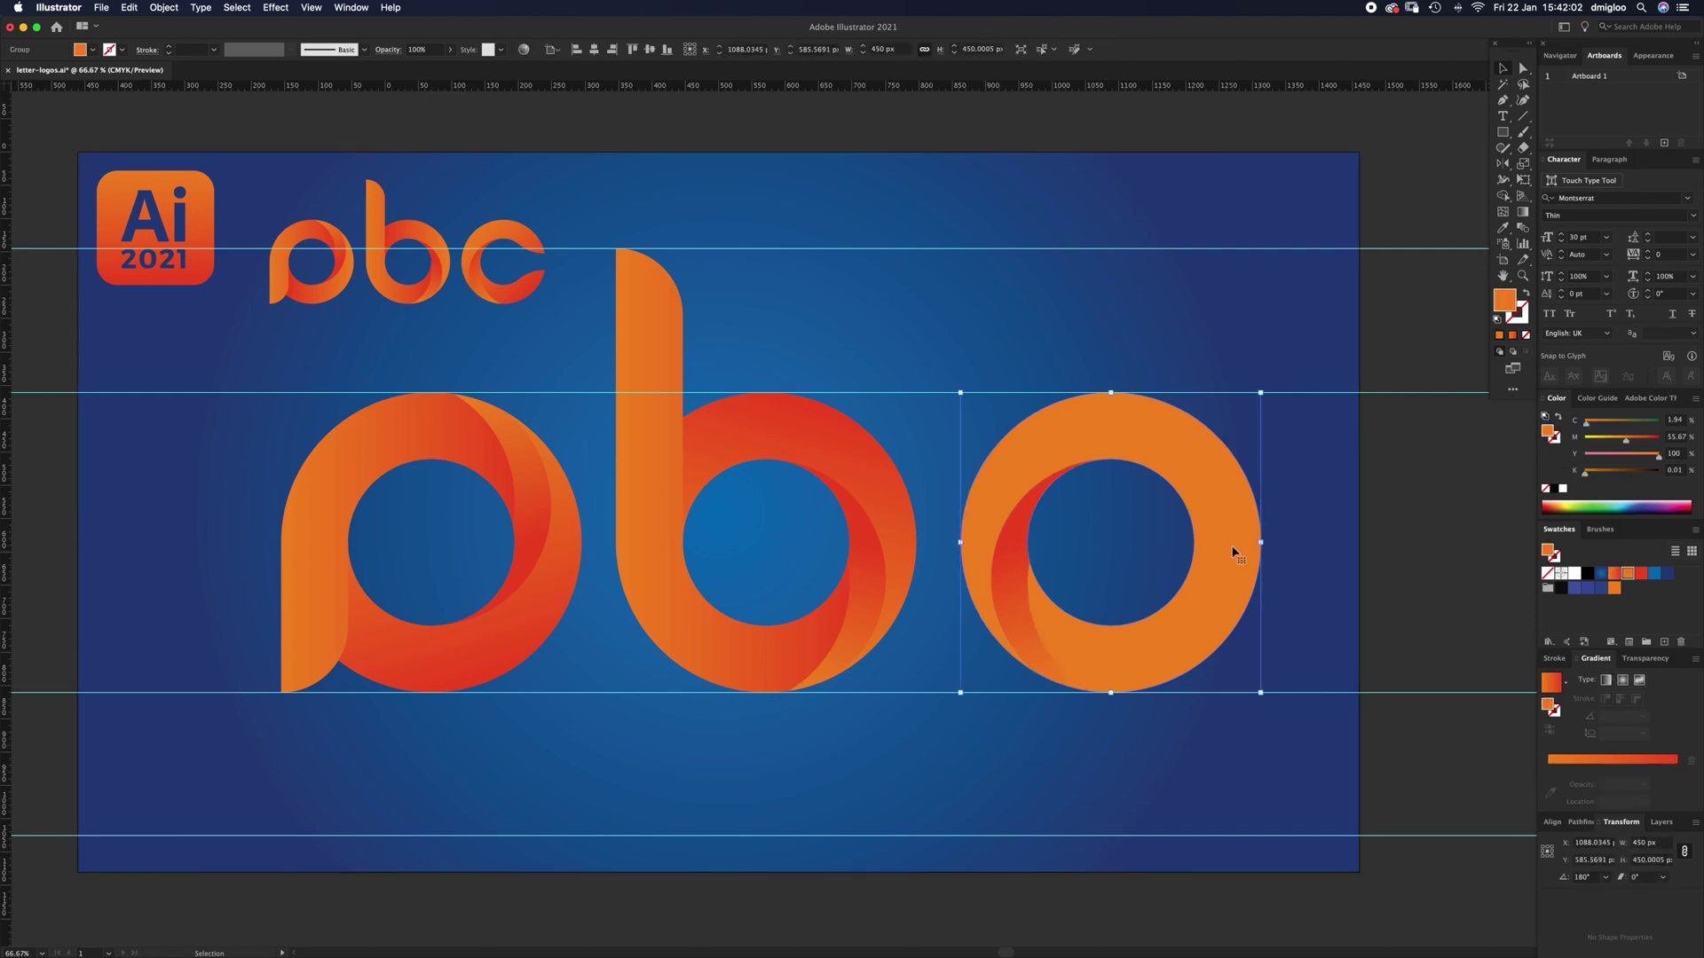
{"action": "left_click", "coordinate": [1614, 575]}
{"action": "left_click", "coordinate": [1615, 576]}
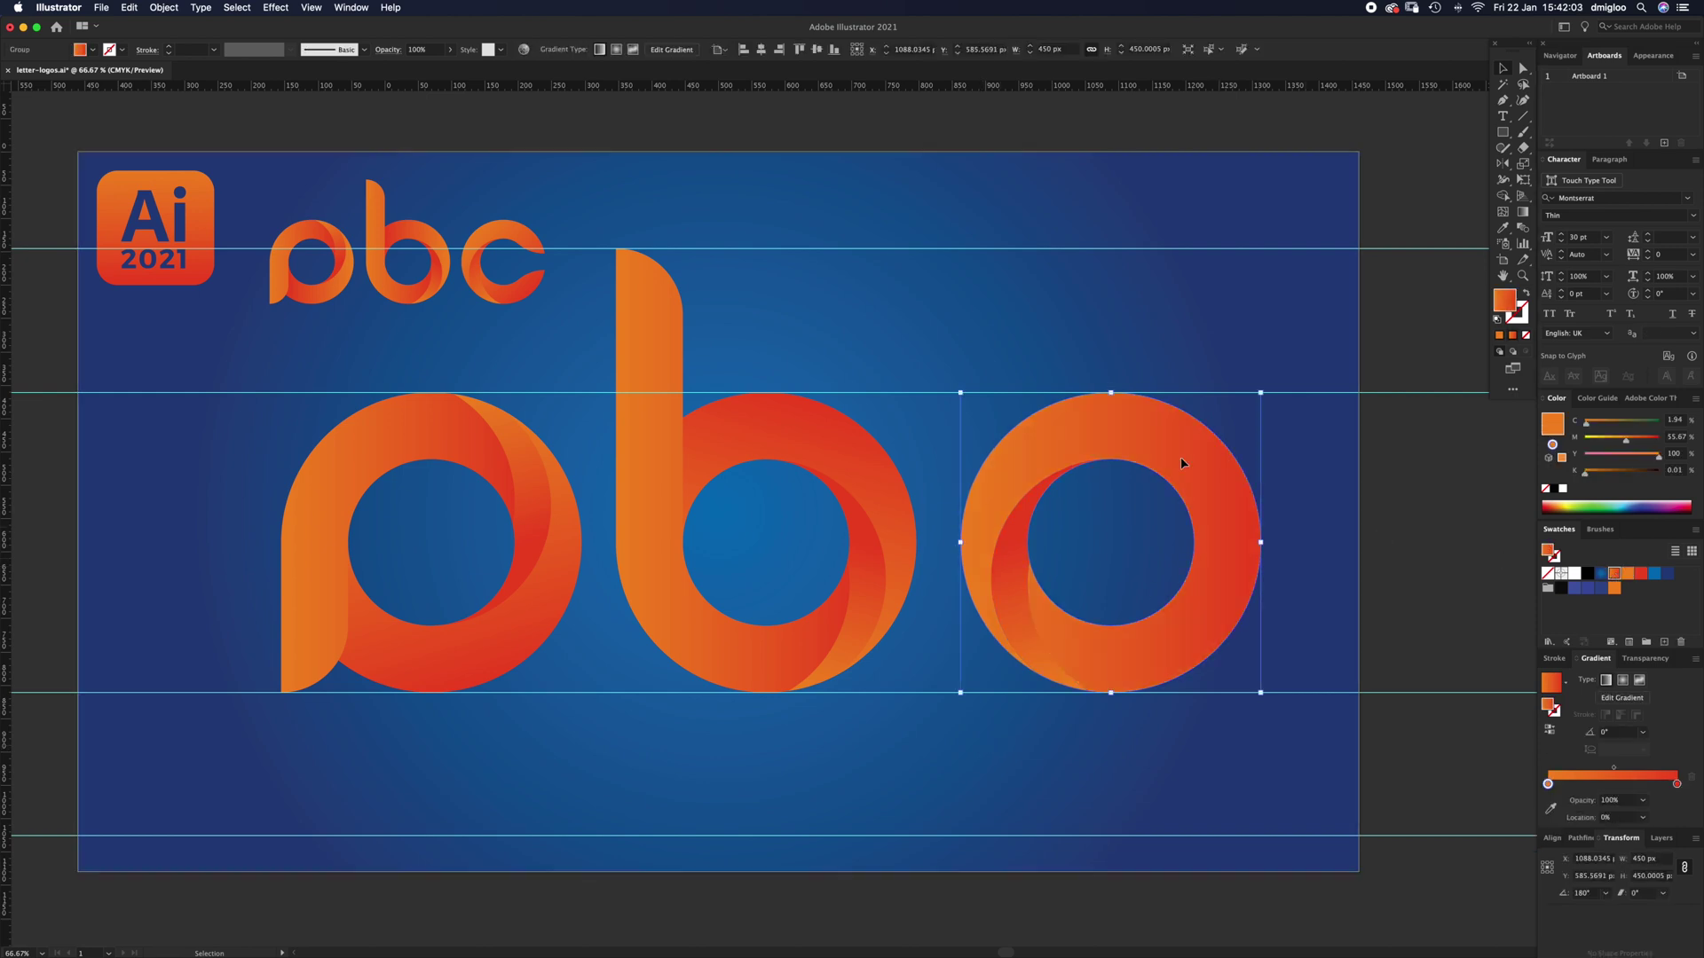
{"action": "left_click", "coordinate": [1523, 213]}
{"action": "mouse_move", "coordinate": [1074, 402]}
{"action": "left_mouse_down"}
{"action": "mouse_move", "coordinate": [1130, 665]}
{"action": "mouse_move", "coordinate": [1151, 677]}
{"action": "left_mouse_up"}
{"action": "left_click", "coordinate": [1130, 733]}
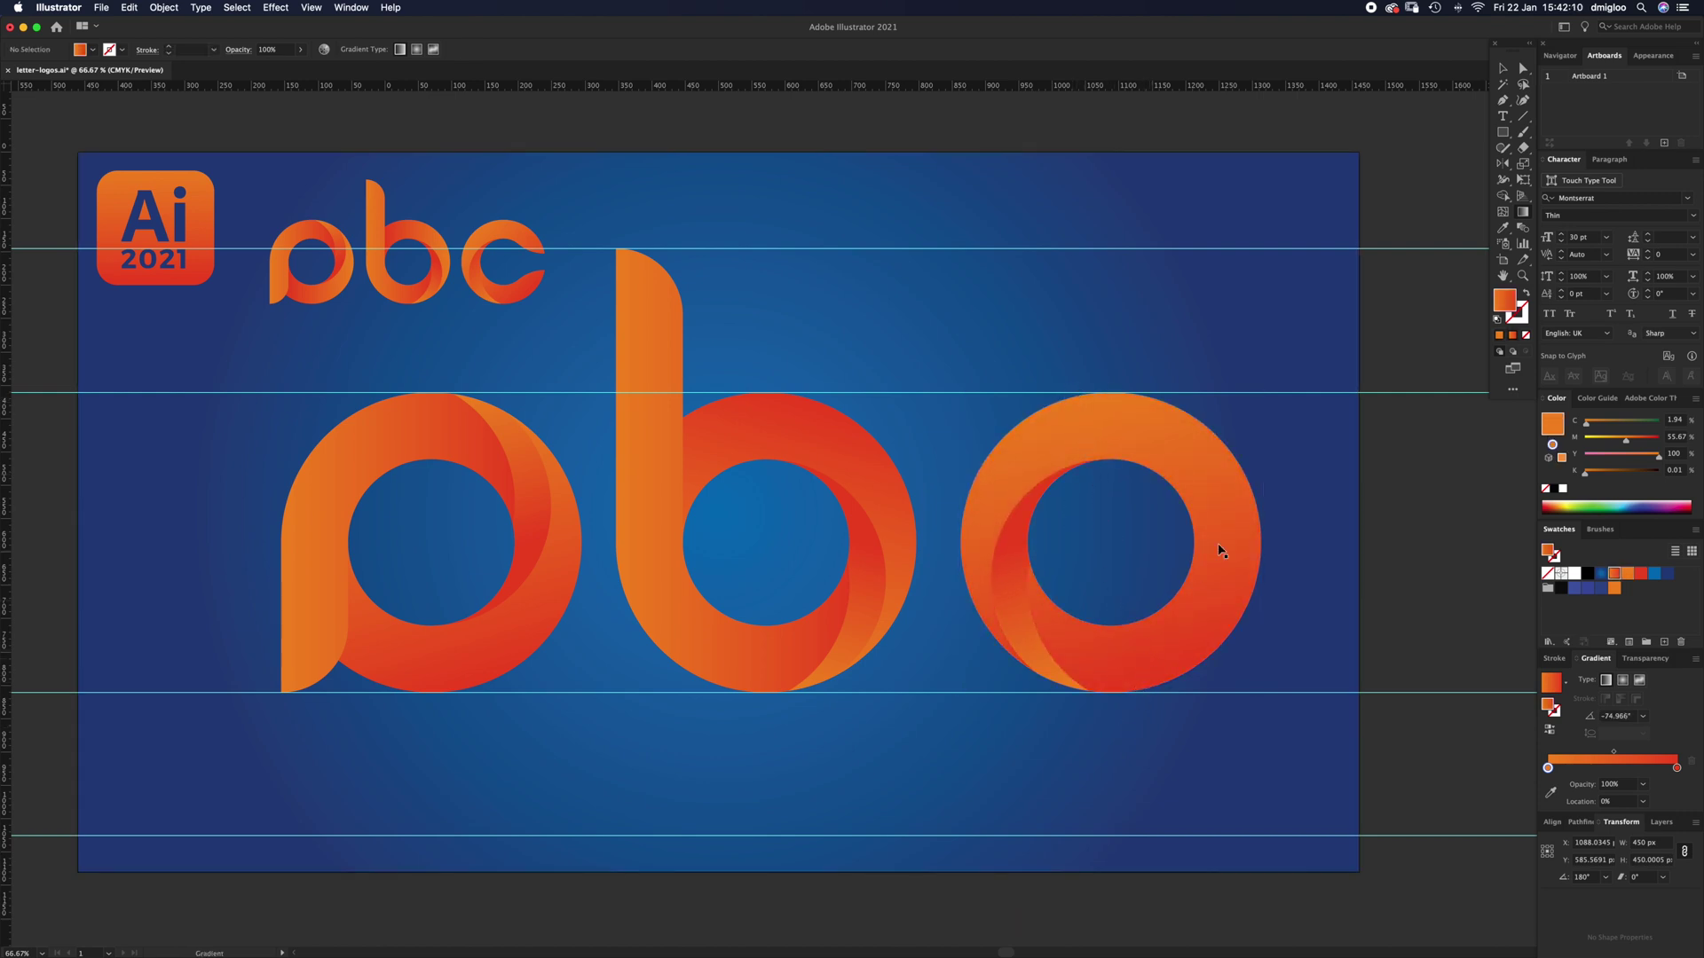
Step: Draw a rectangle about 356 by 103 px across the outer side of the third letter's ring, opposite the crescent
{"action": "key", "text": "m"}
{"action": "left_click_drag", "start_coordinate": [1118, 521], "coordinate": [1355, 589]}
{"action": "key", "text": "v"}
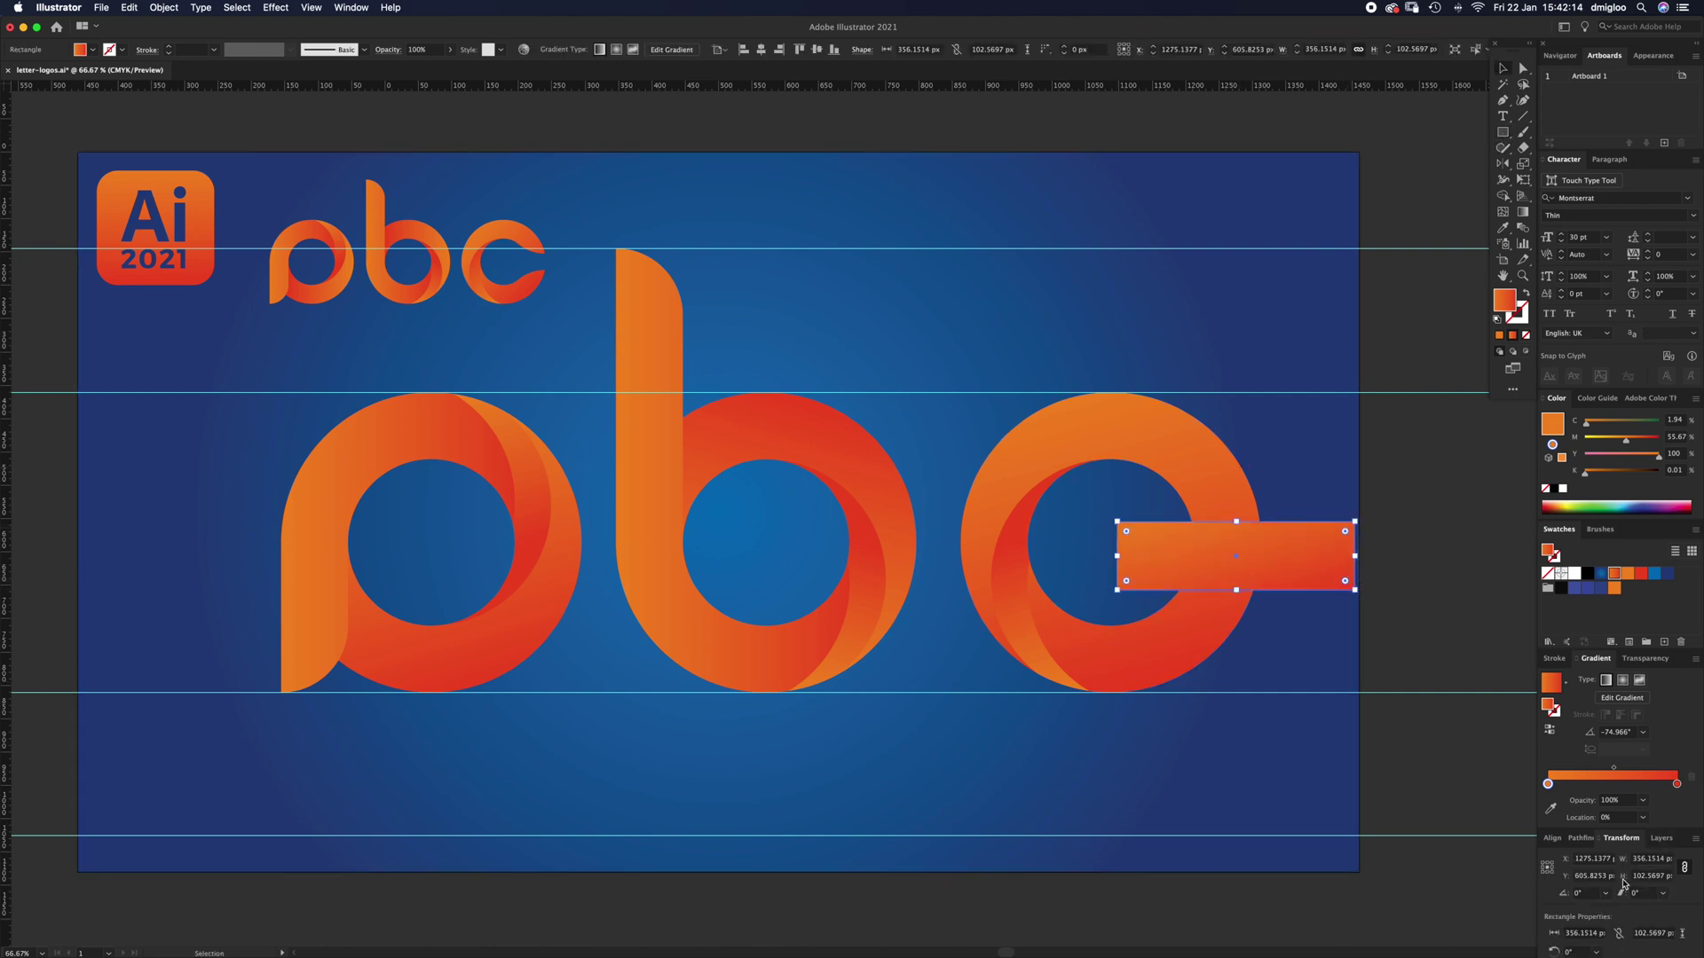
Step: Set the rectangle's height to 100 px with proportions linked and centre it vertically on the ring
{"action": "left_click", "coordinate": [1646, 875]}
{"action": "type", "text": "100"}
{"action": "key", "text": "Return"}
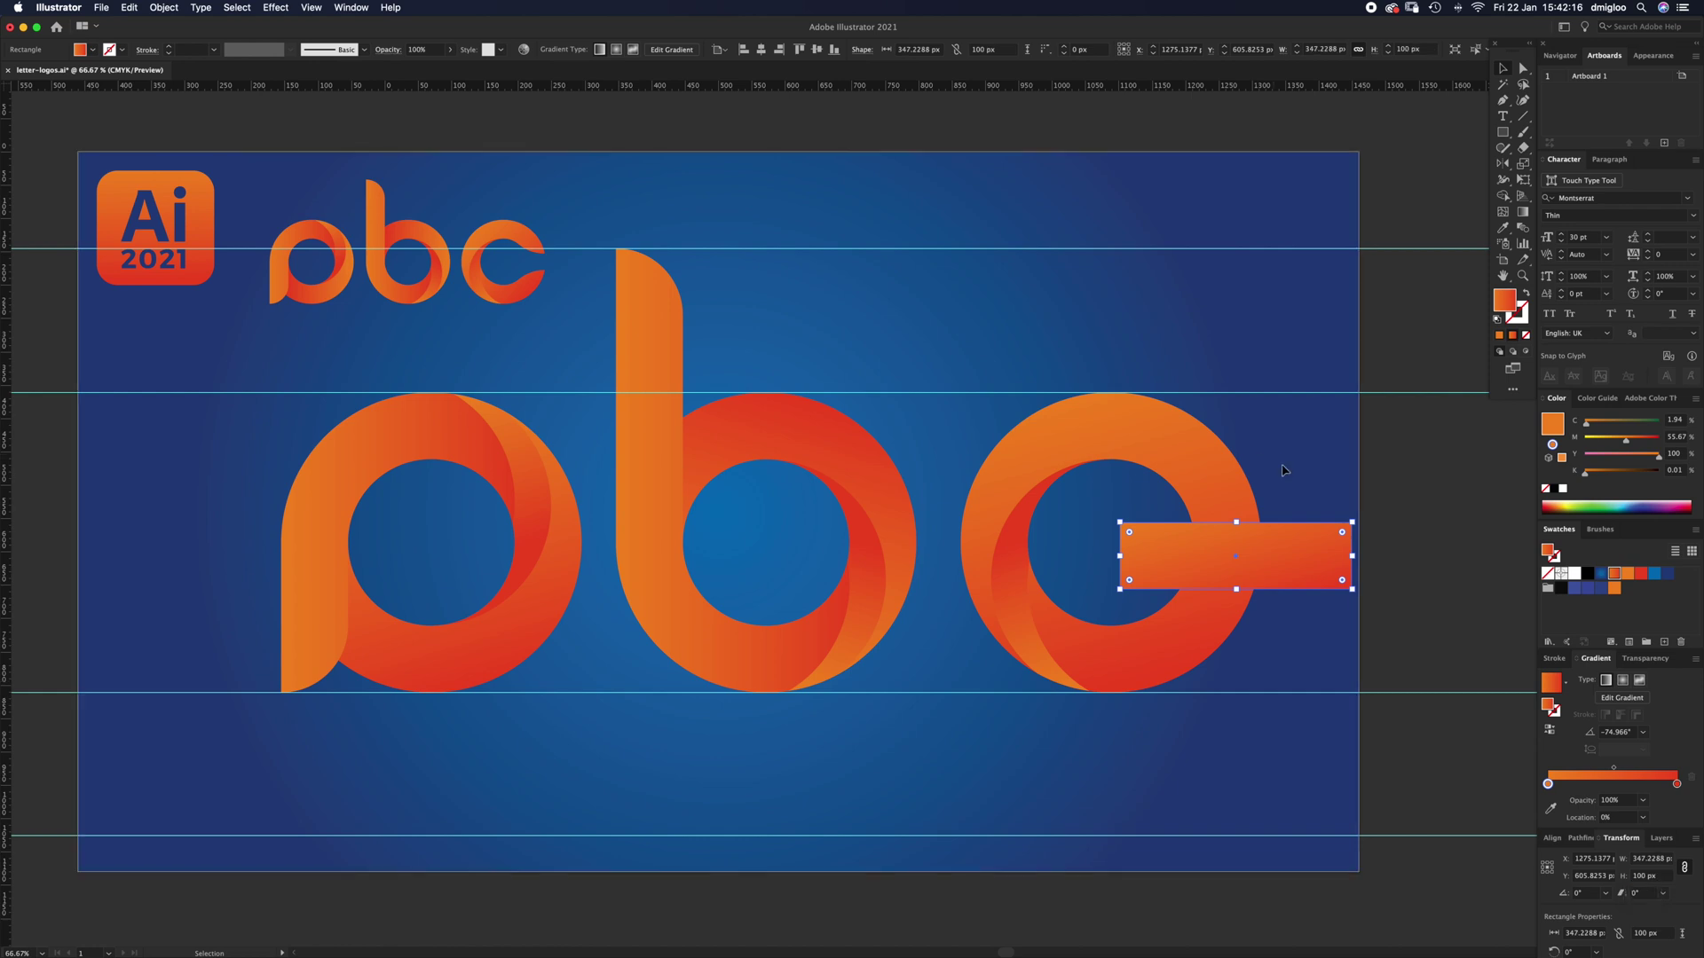
{"action": "left_click_drag", "start_coordinate": [1285, 563], "coordinate": [1270, 556]}
{"action": "left_click", "coordinate": [1267, 500]}
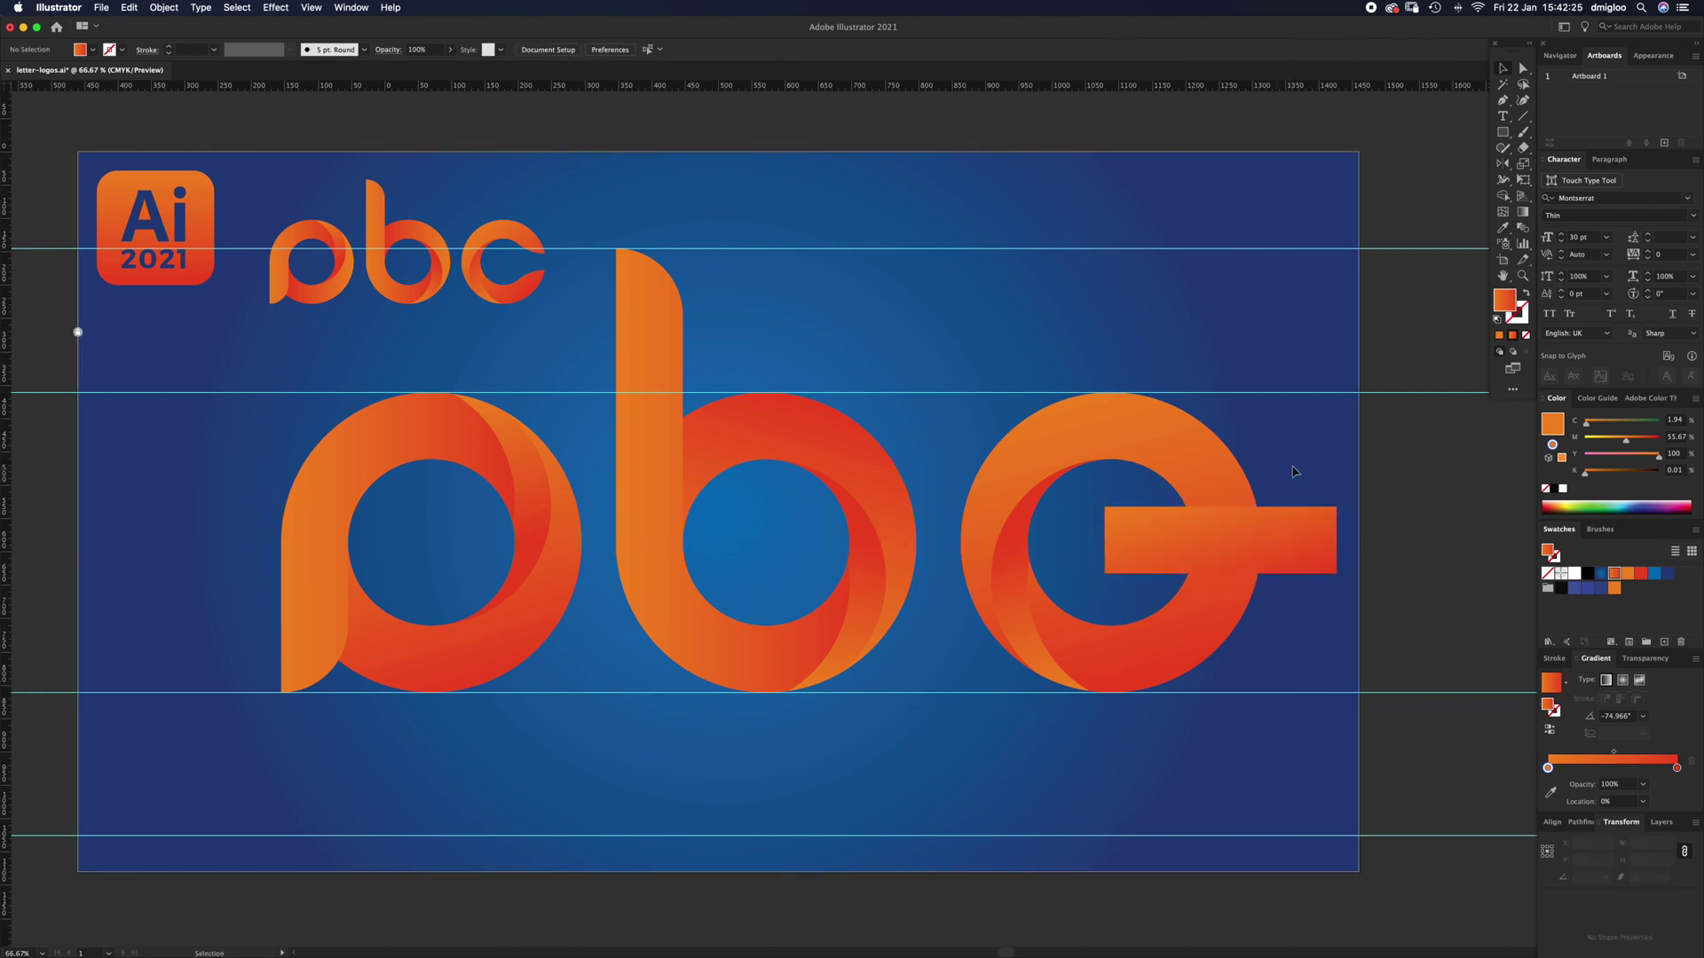
Step: Subtract the rectangle from the ring with Minus Front to cut the opening of the c
{"action": "left_click_drag", "start_coordinate": [1305, 470], "coordinate": [1211, 561]}
{"action": "left_click", "coordinate": [1585, 822]}
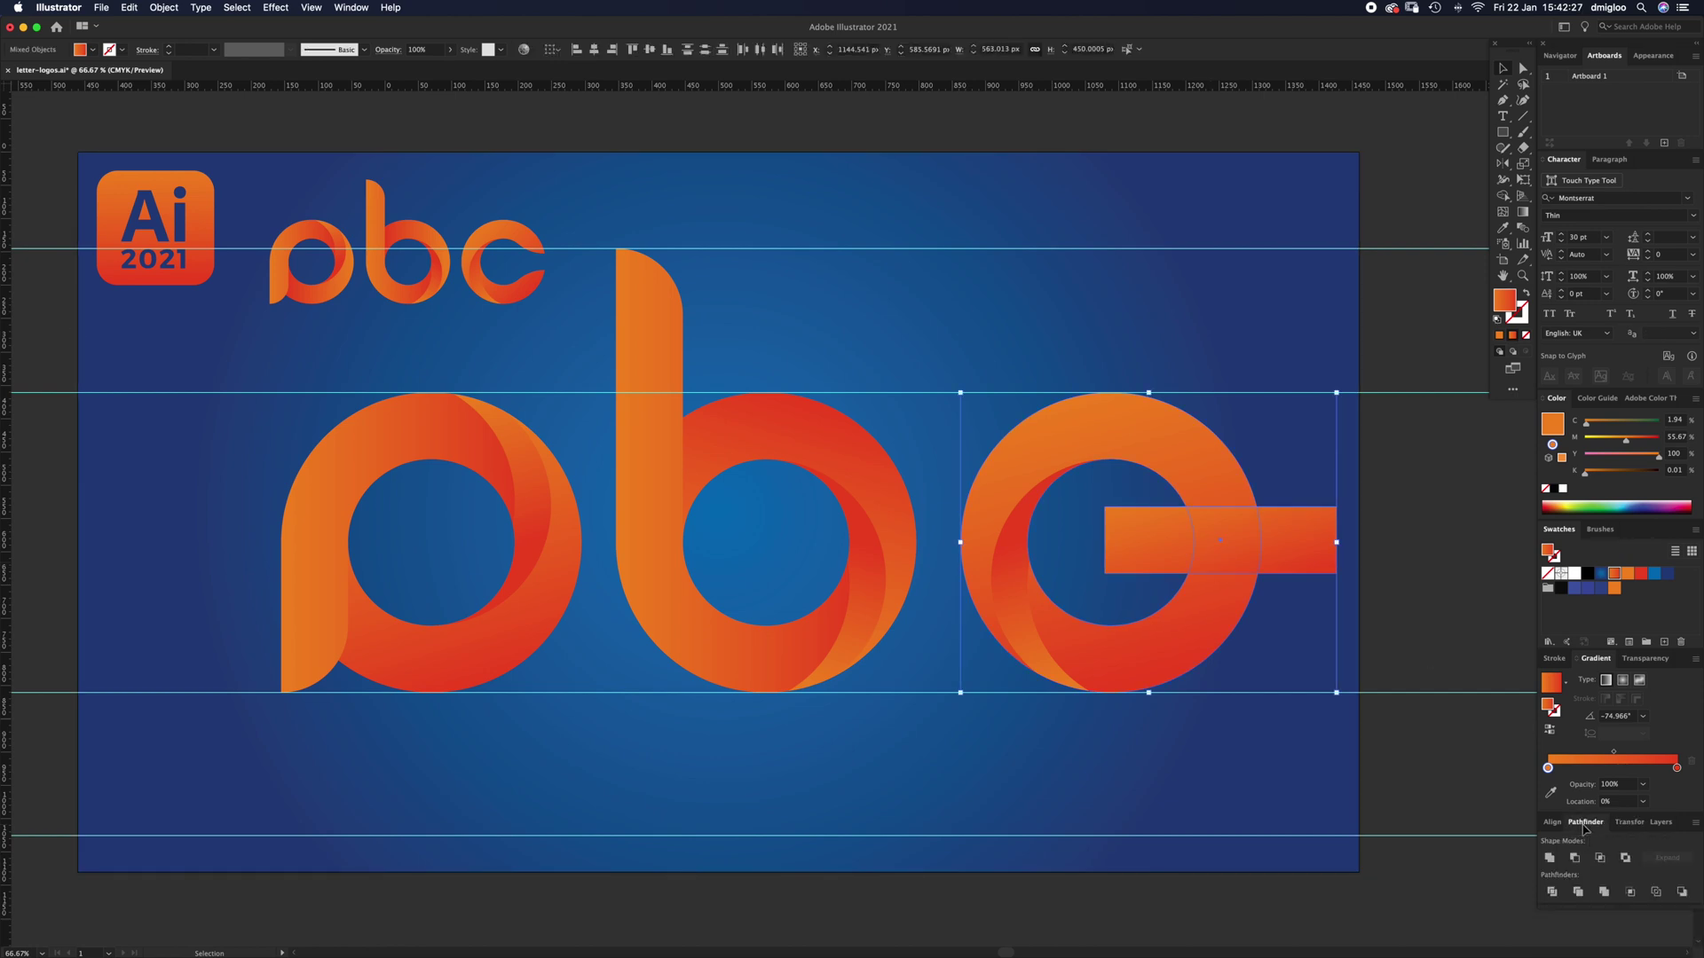
{"action": "left_click", "coordinate": [1575, 859]}
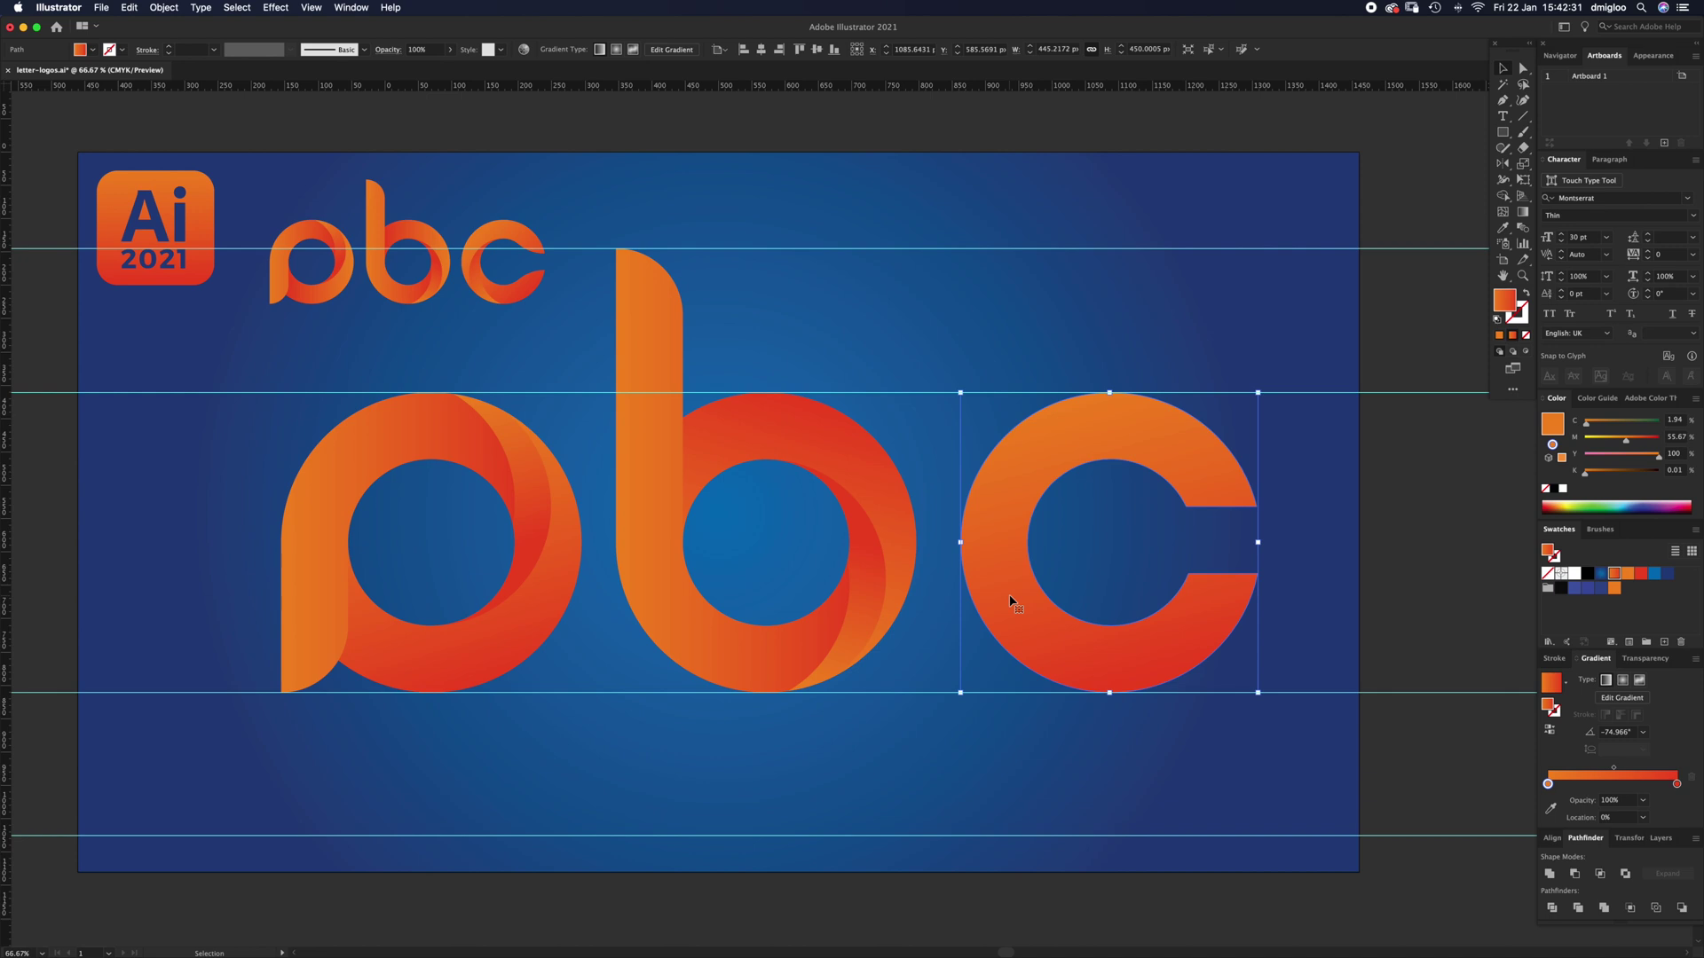
Step: Arrange the cut c shape behind the crescent shape
{"action": "key", "text": "a"}
{"action": "key", "text": "super+shift+["}
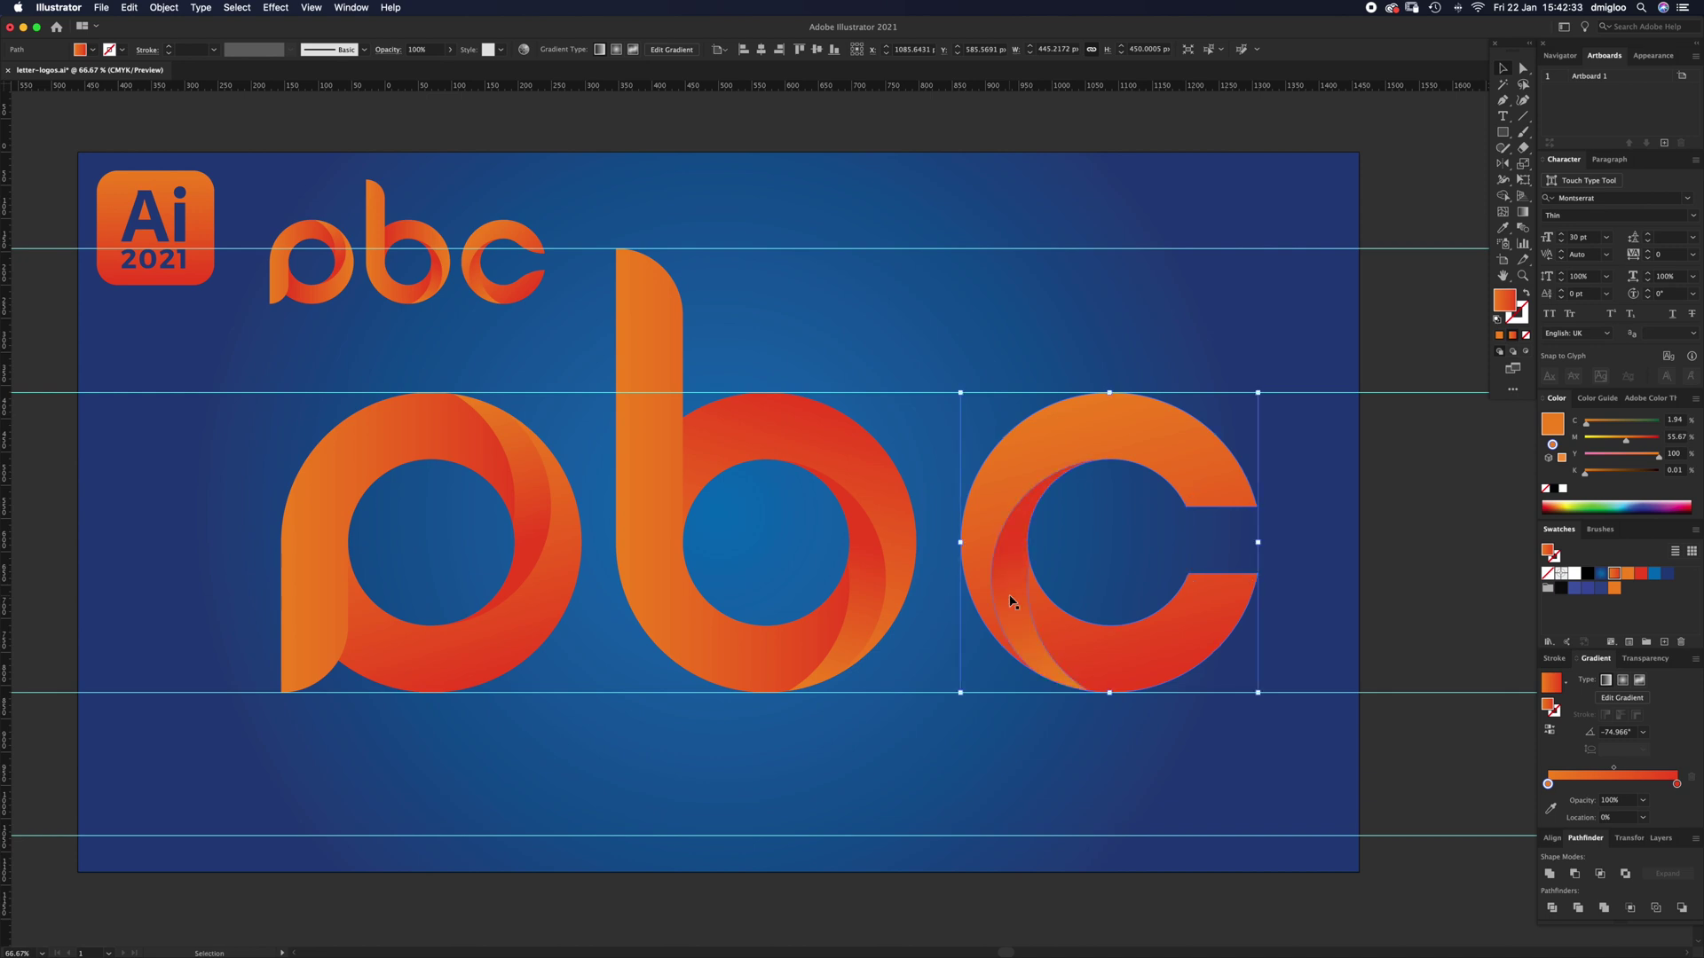
{"action": "left_click", "coordinate": [1116, 564]}
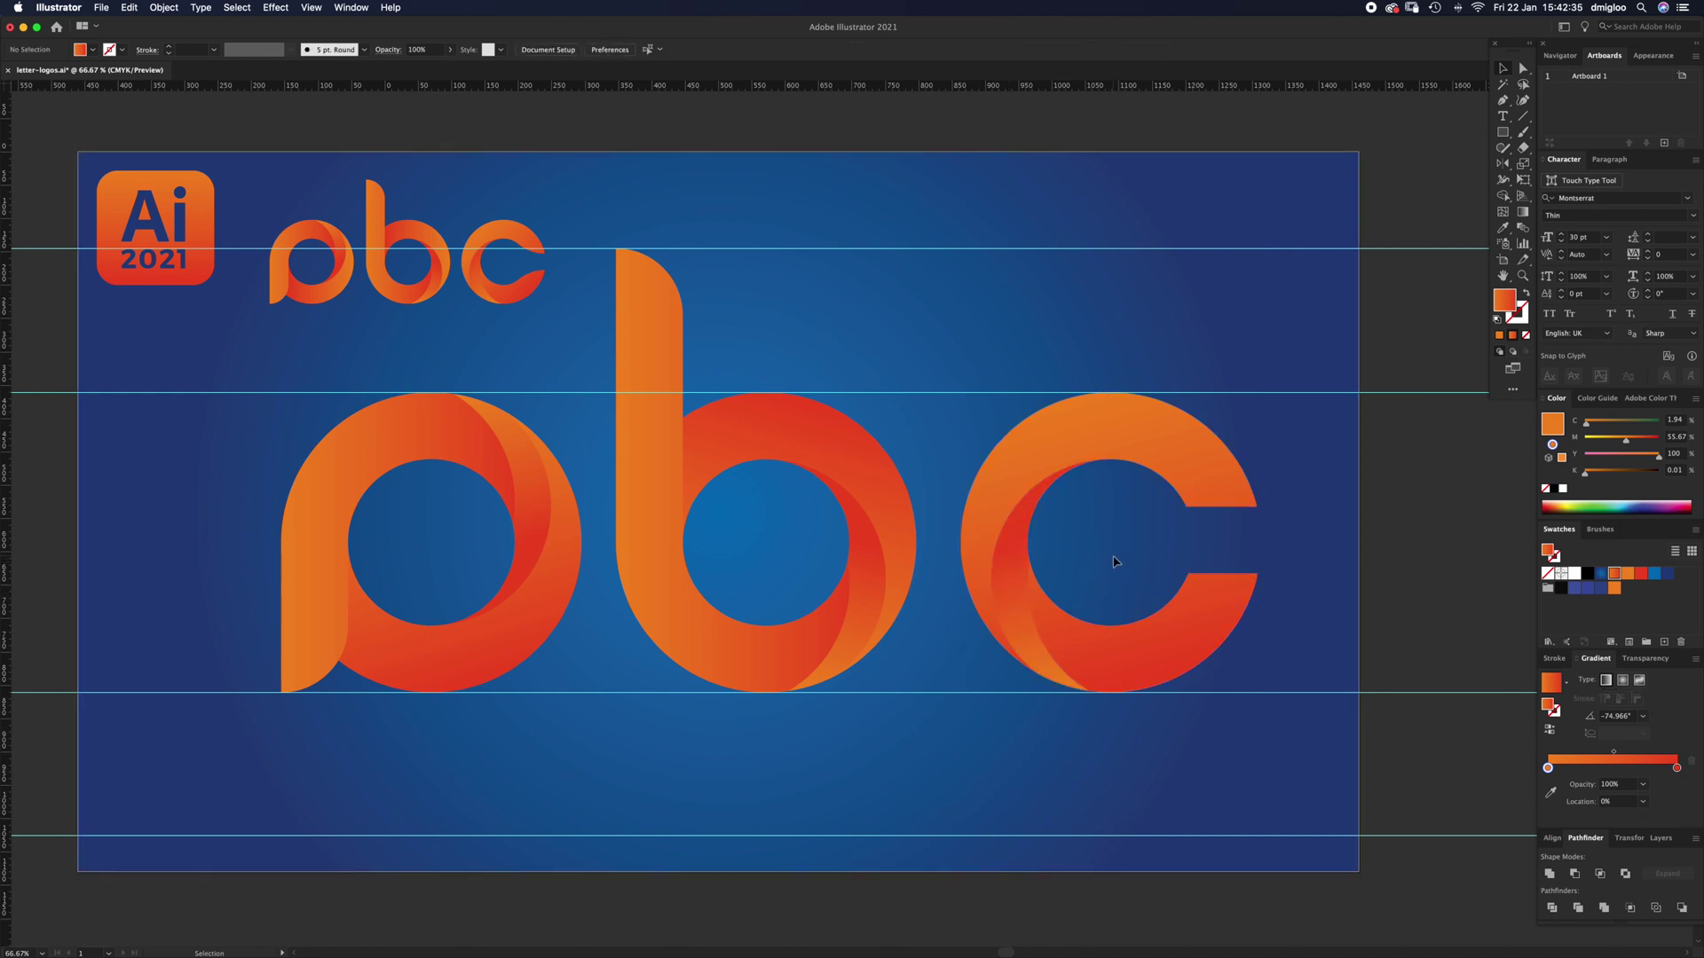
Step: Round the two inner corners at the c's opening so its ends taper in smooth curves
{"action": "key", "text": "a"}
{"action": "left_click", "coordinate": [1207, 505]}
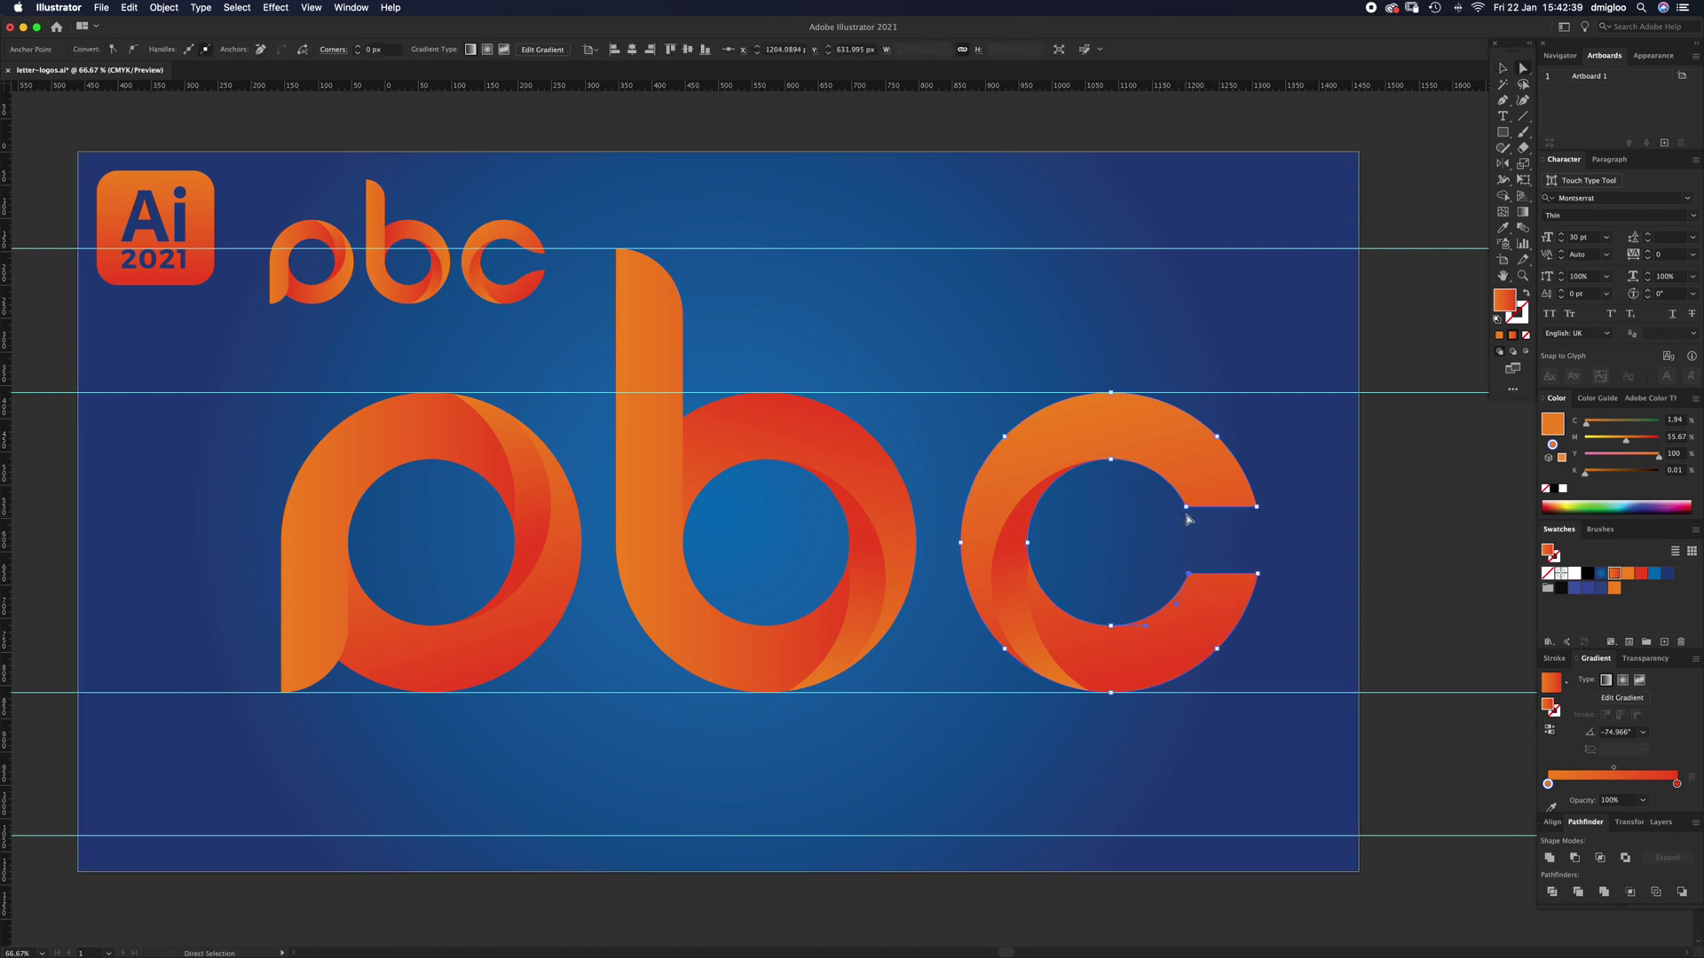
{"action": "left_click", "coordinate": [1188, 573], "text": "shift"}
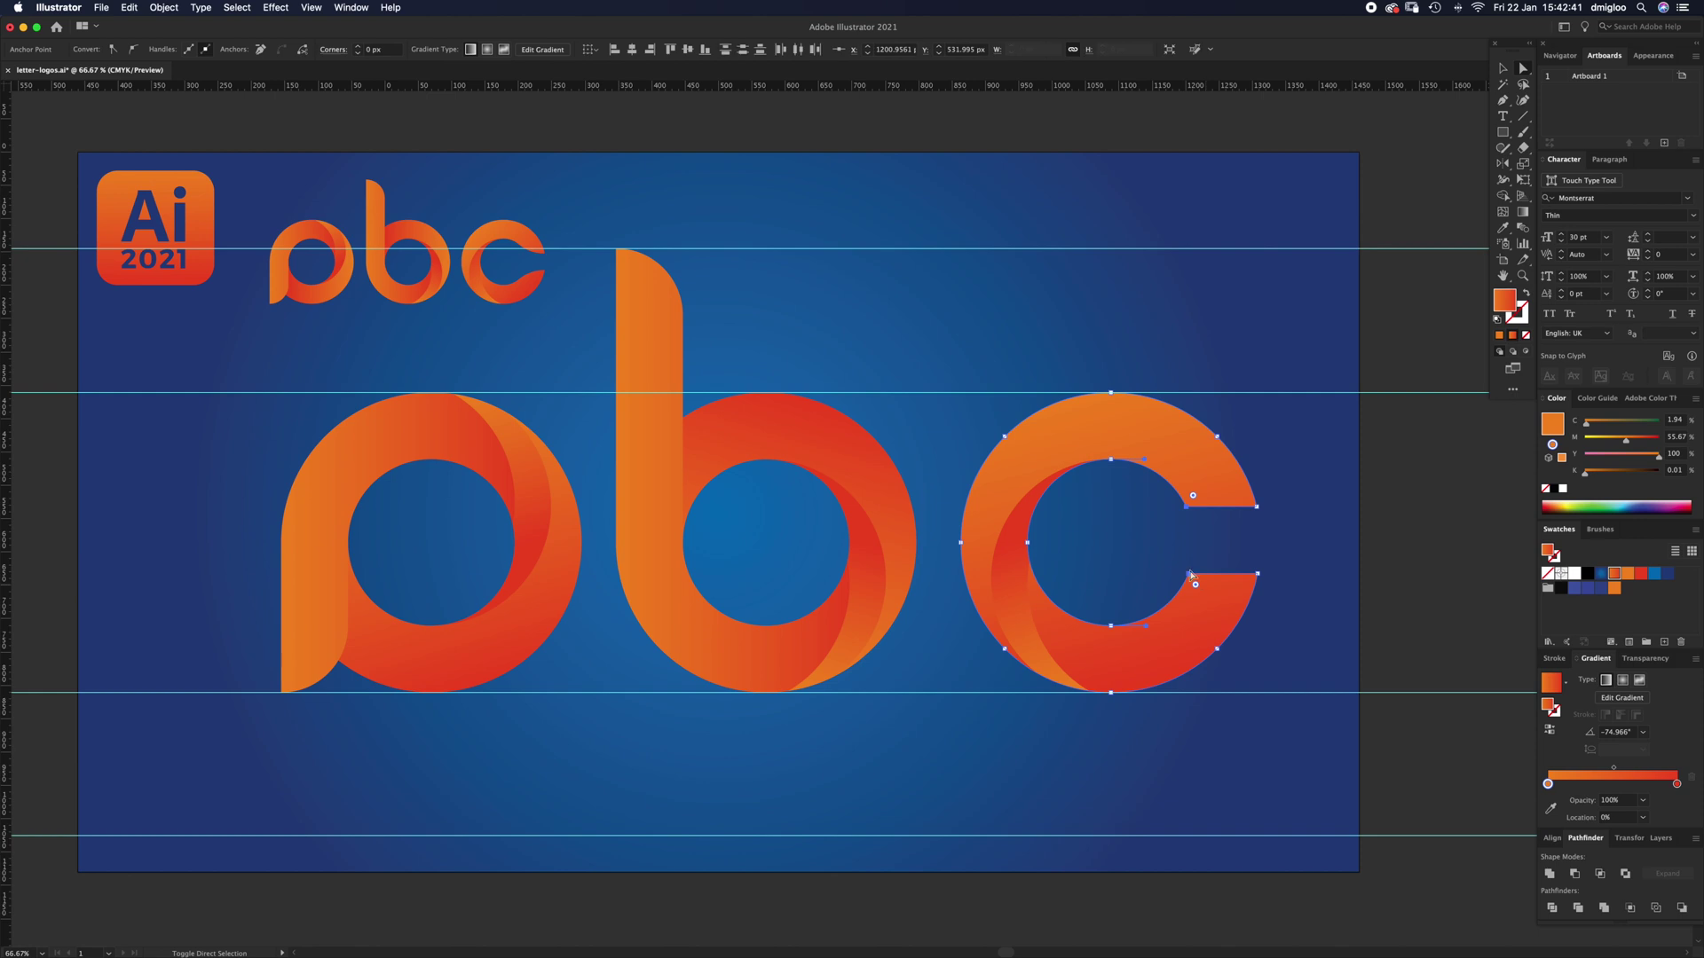
{"action": "left_click", "coordinate": [1172, 529]}
{"action": "left_click", "coordinate": [1187, 506]}
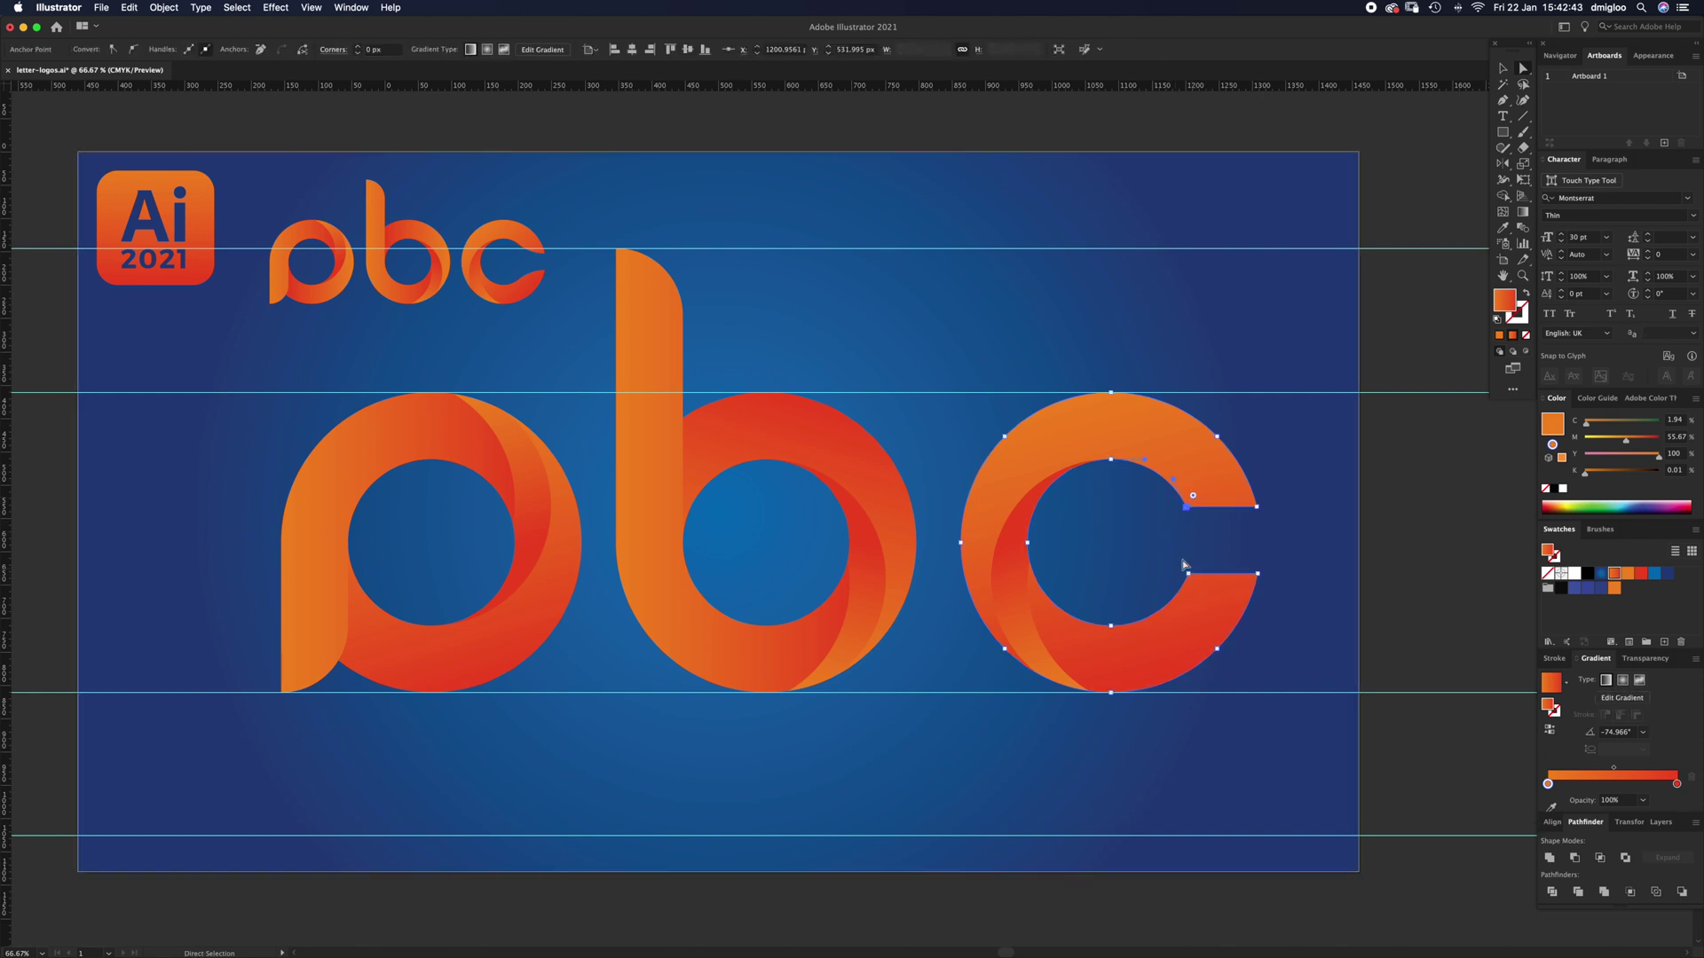
{"action": "left_click_drag", "start_coordinate": [1174, 565], "coordinate": [1366, 715]}
{"action": "key", "text": "v"}
{"action": "left_click", "coordinate": [1330, 504]}
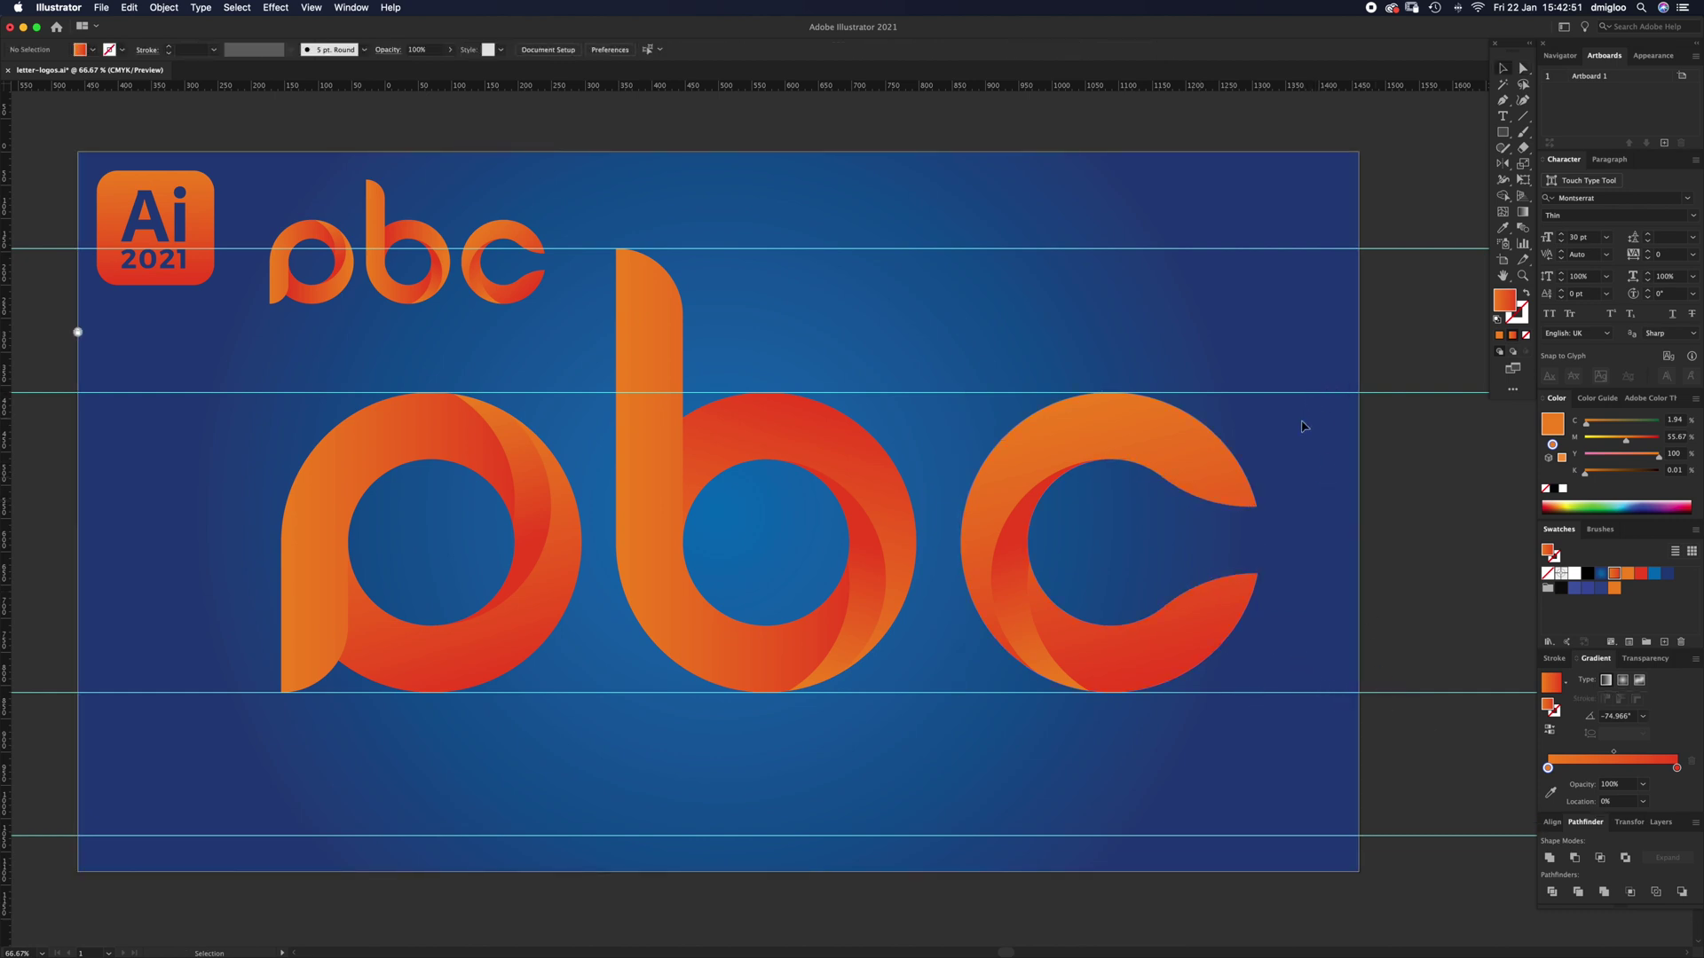
Step: Hide the guides and clear the selection of the c
{"action": "key", "text": "super+semicolon"}
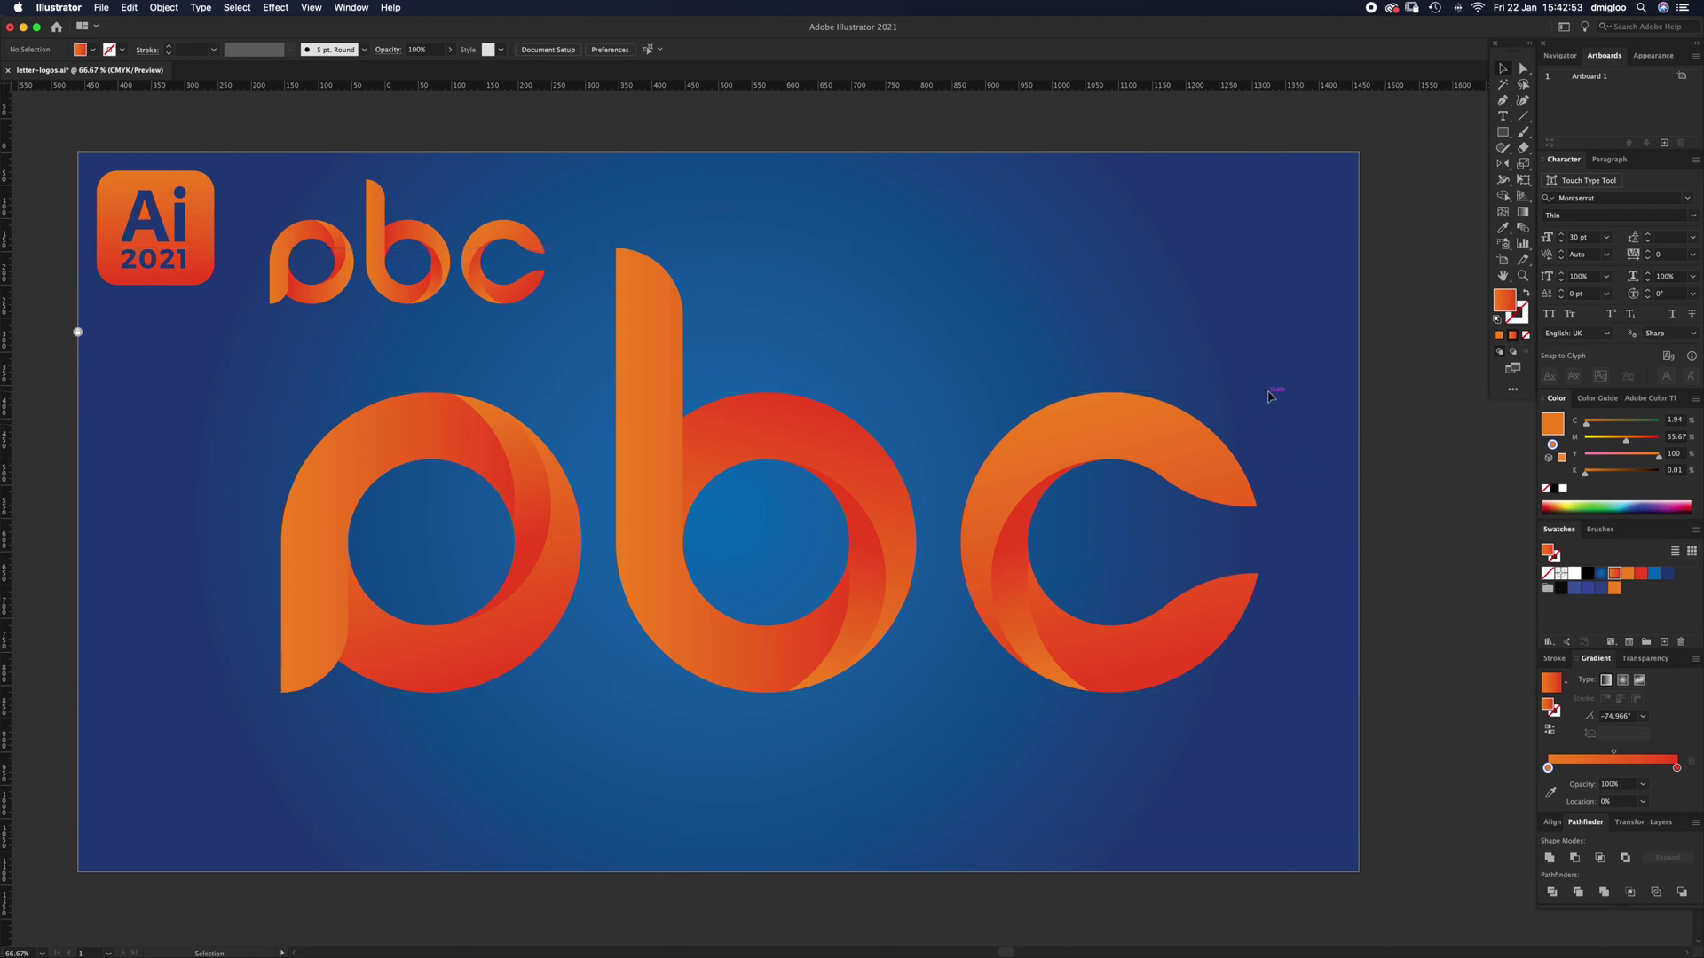
{"action": "left_click_drag", "start_coordinate": [1075, 723], "coordinate": [1075, 723]}
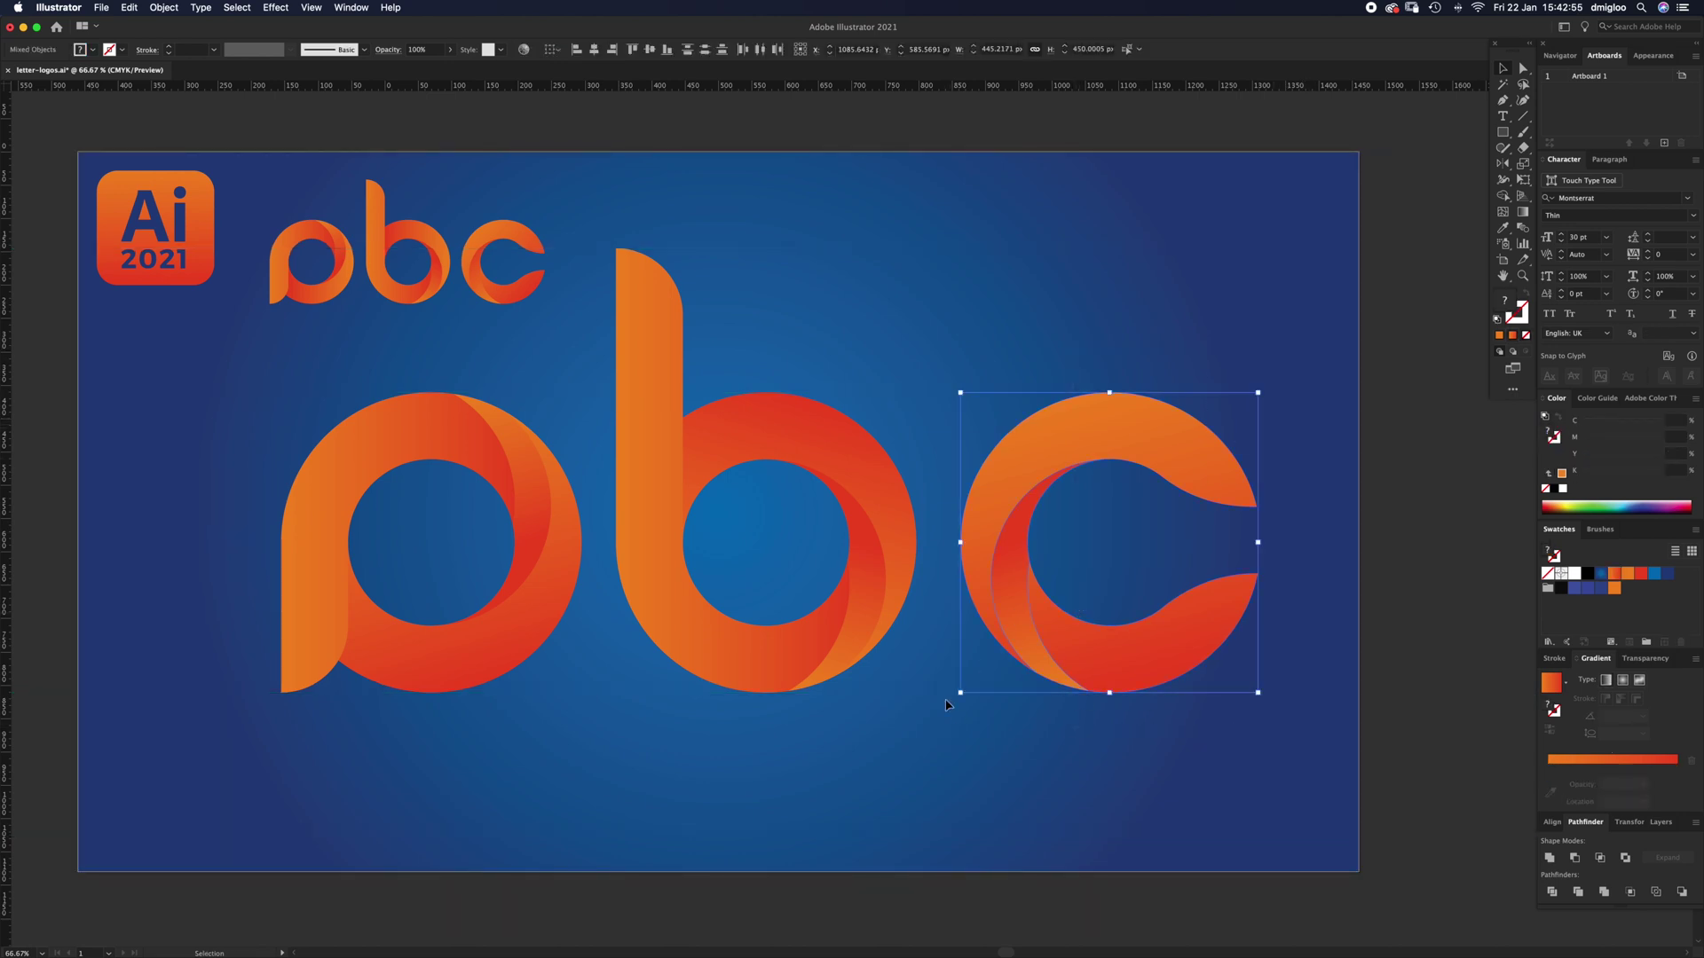
{"action": "left_click", "coordinate": [829, 751]}
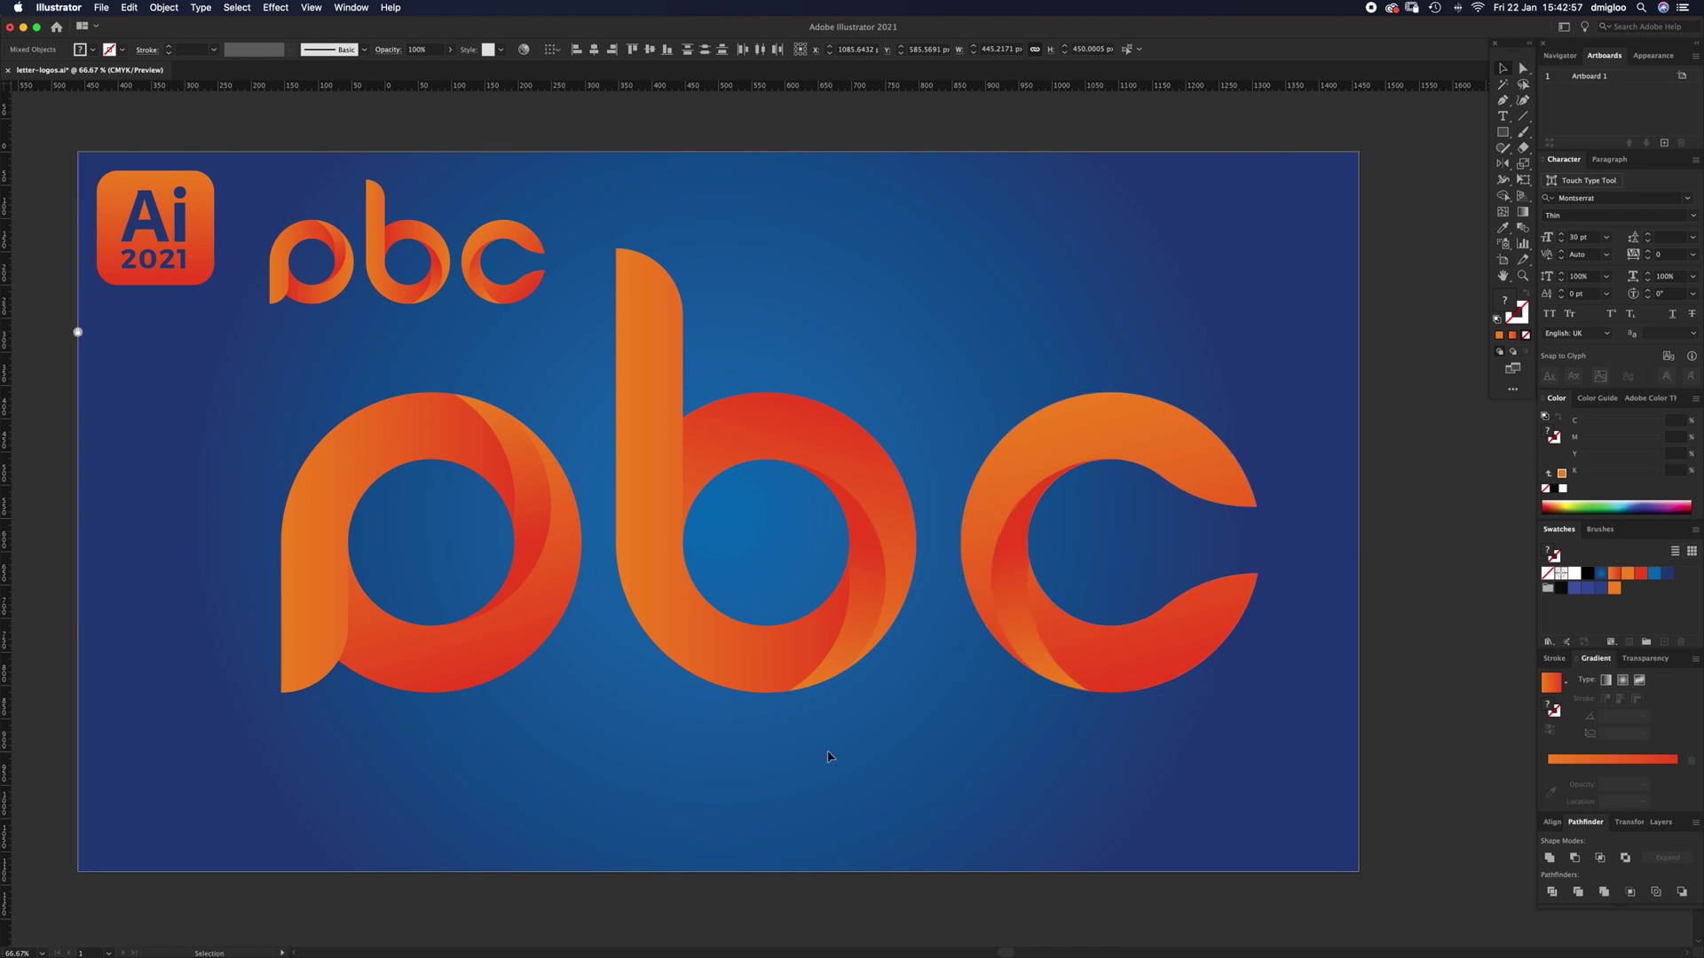